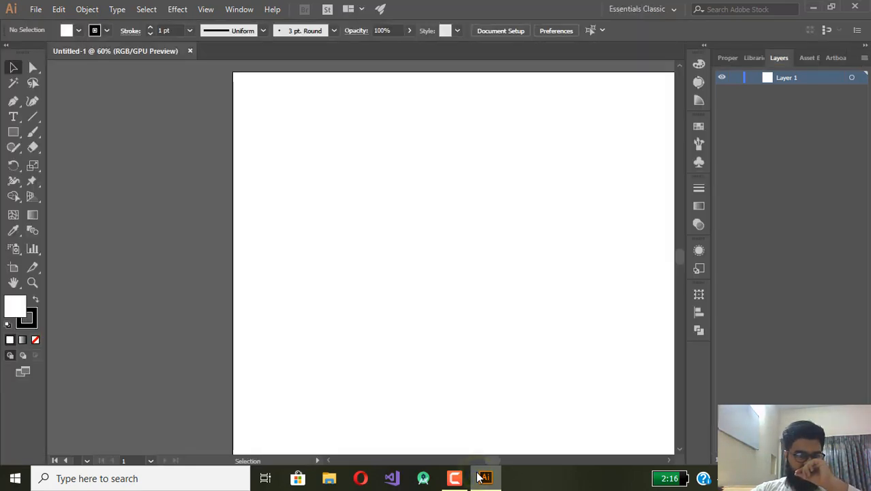
Bring the alarm-clock JPG from the desktop into the document, place it on the artboard, and embed it.
left_click(693, 82)
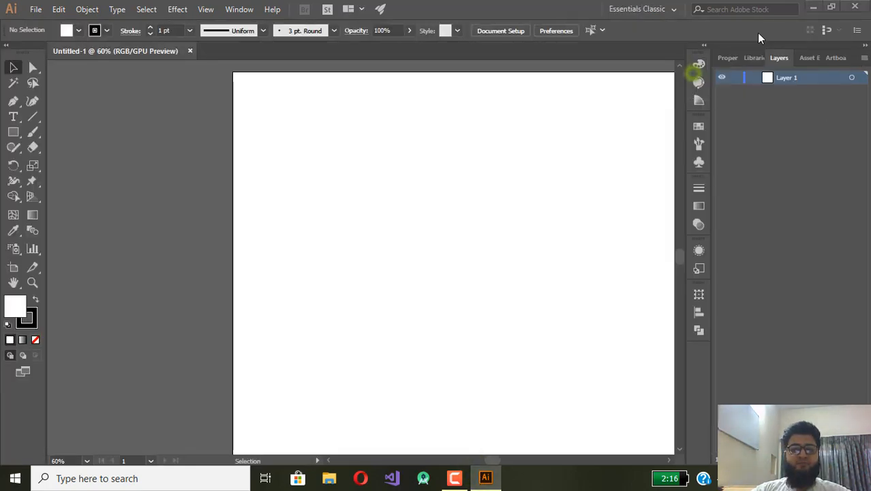
left_click(813, 7)
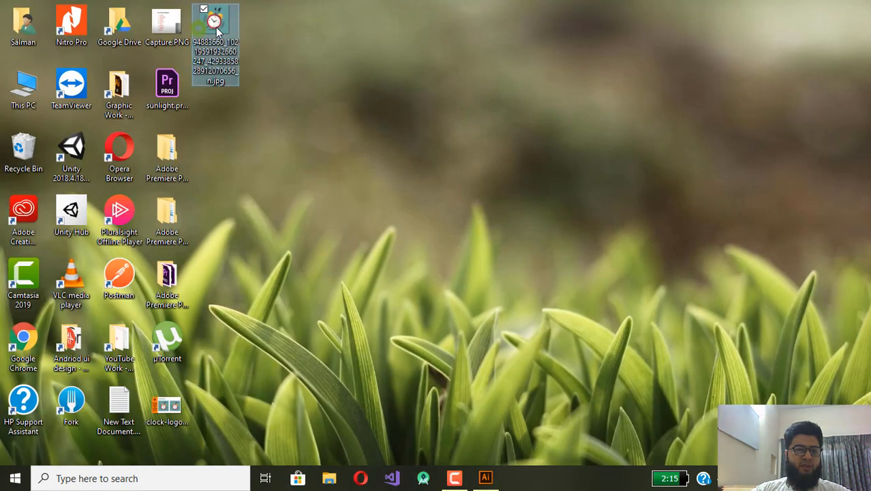
left_click_drag(213, 26, 459, 304)
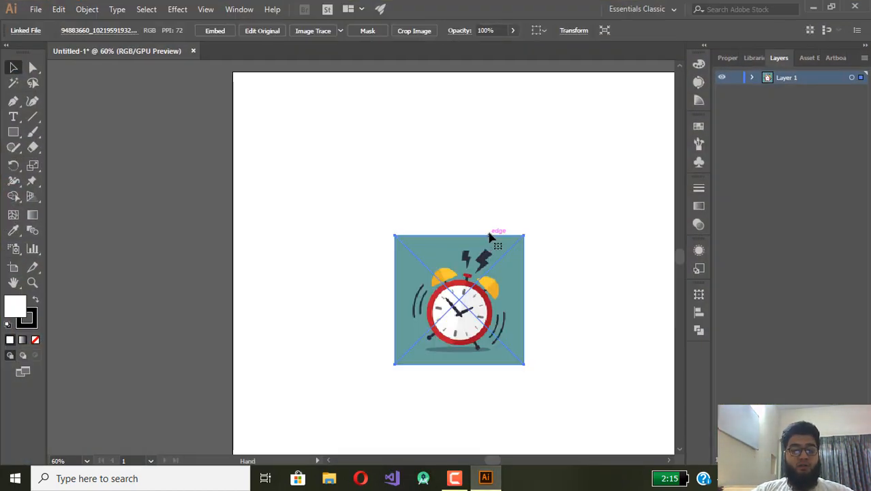
left_click_drag(491, 233, 395, 227)
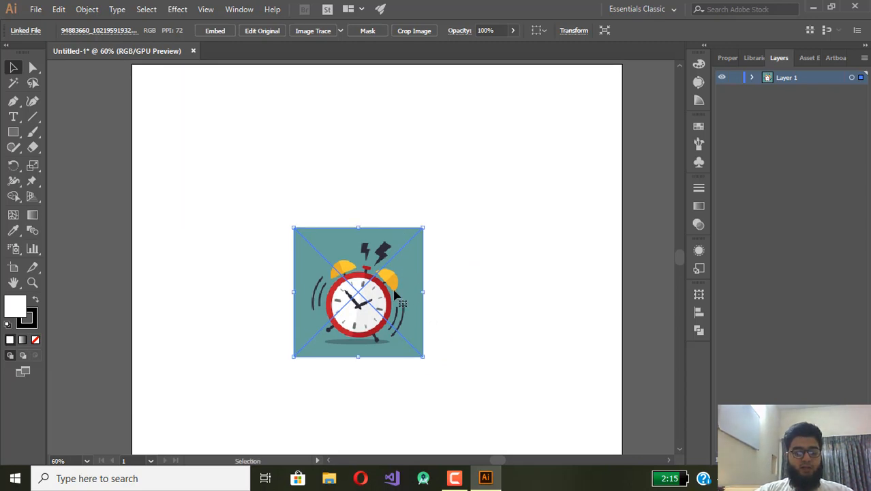
left_click_drag(394, 292, 519, 173)
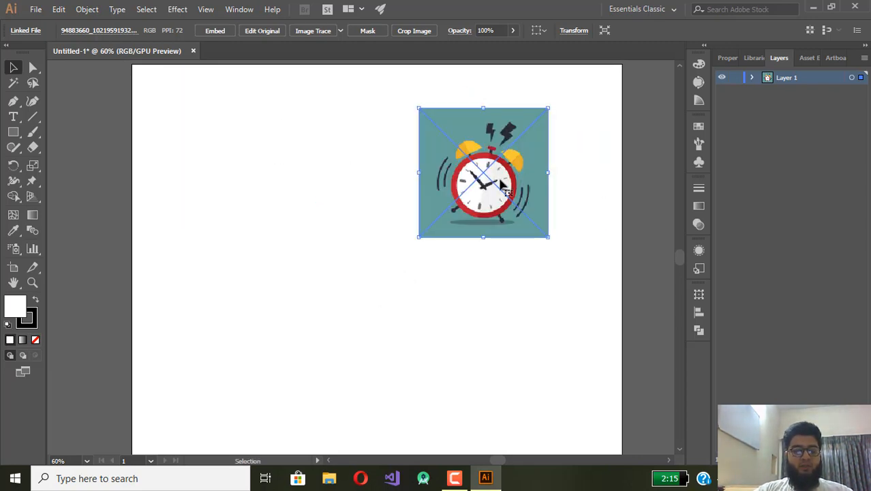
left_click(213, 31)
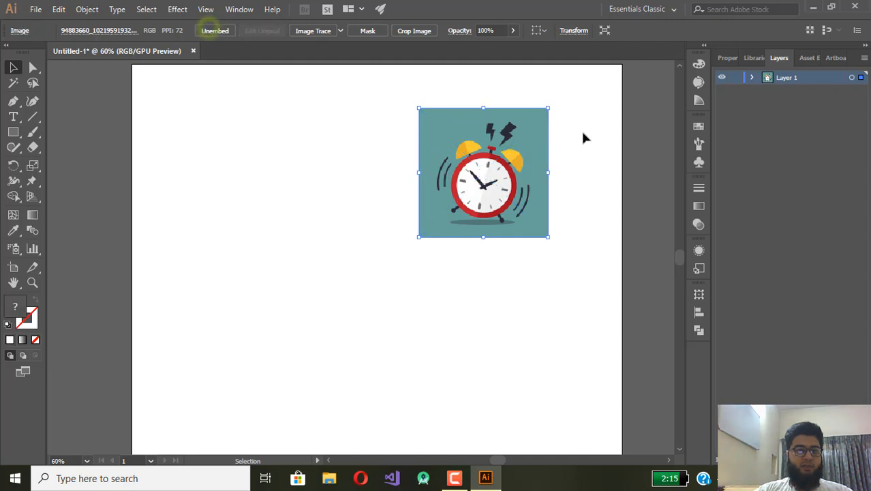
Enlarge the clock image proportionally until it nearly fills the artboard's height, and centre it on the artboard.
left_click_drag(548, 110, 579, 78)
left_click_drag(533, 154, 504, 201)
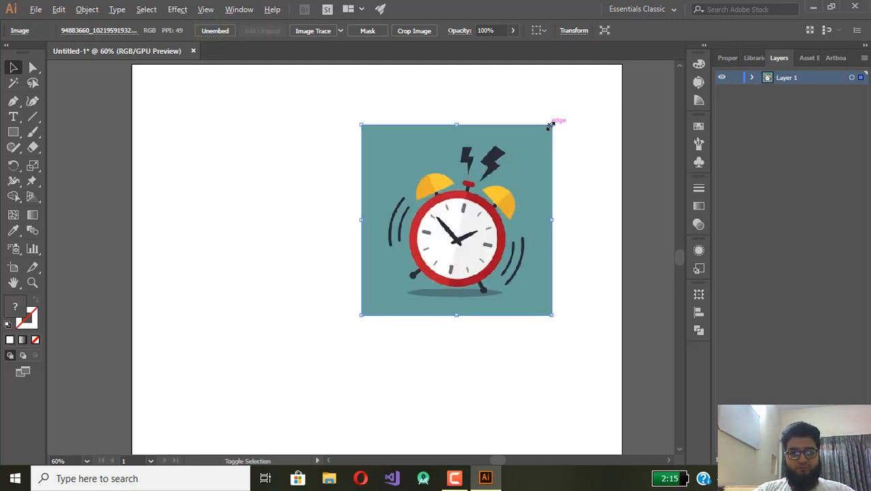
left_click_drag(558, 123, 588, 111)
left_click_drag(503, 200, 412, 225)
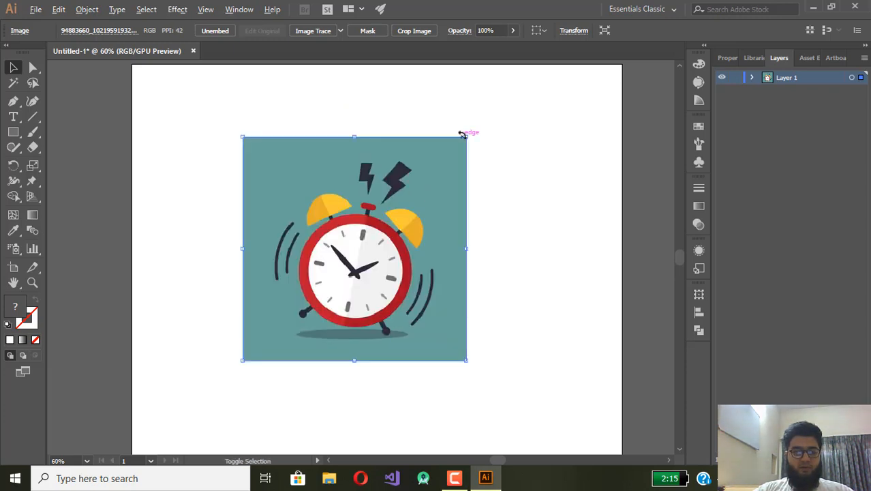
left_click_drag(466, 134, 507, 96)
left_click_drag(483, 206, 492, 212)
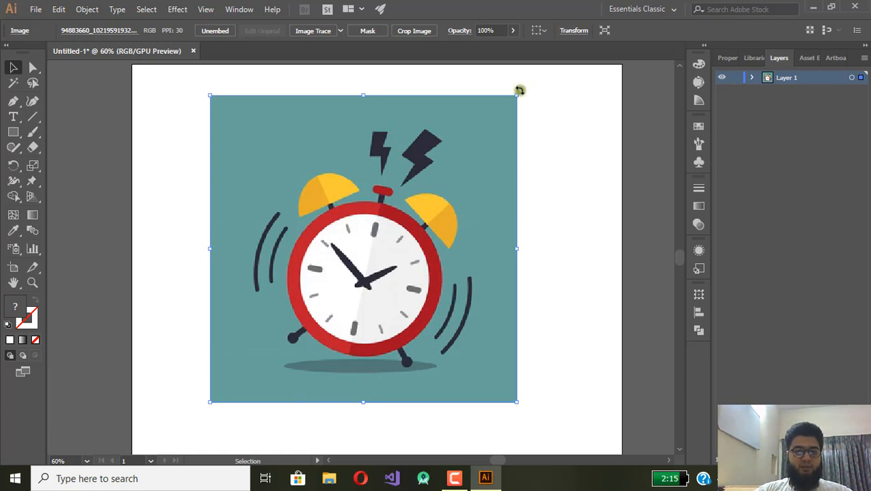
Rotate the image counterclockwise until the alarm clock stands upright.
left_click_drag(519, 90, 499, 109)
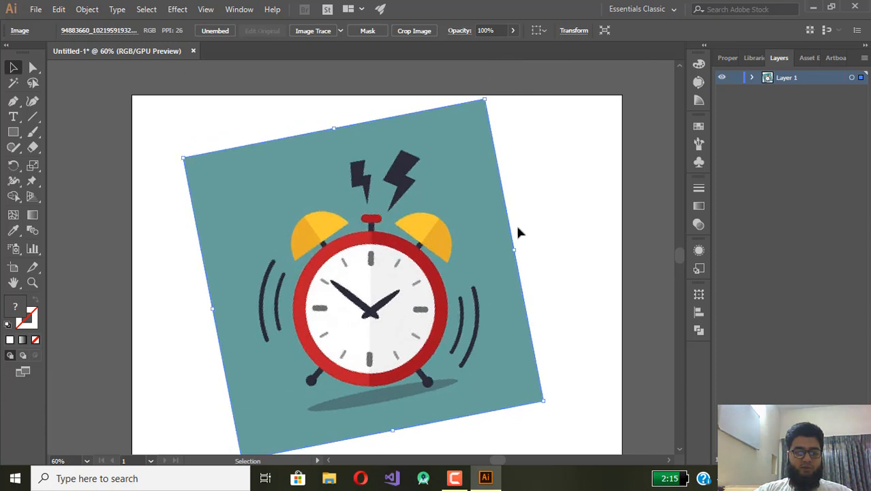
scroll(470, 239, "up", 5)
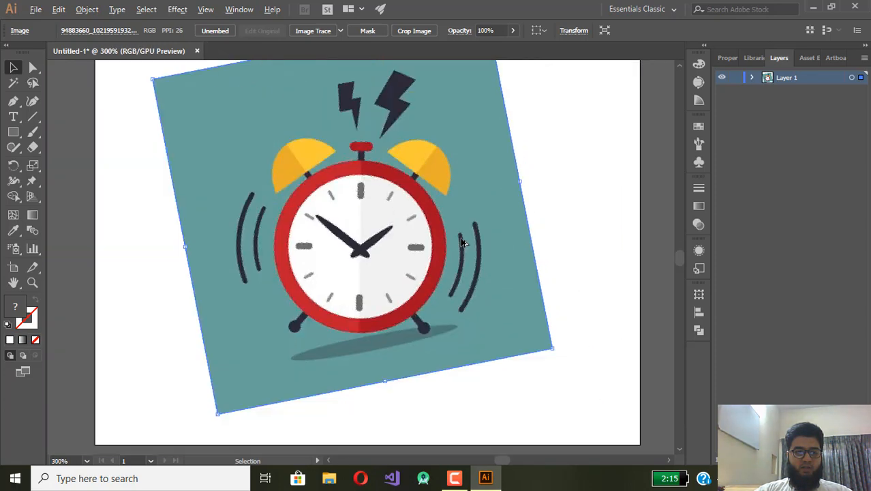
scroll(460, 240, "up", 1)
scroll(488, 162, "up", 2)
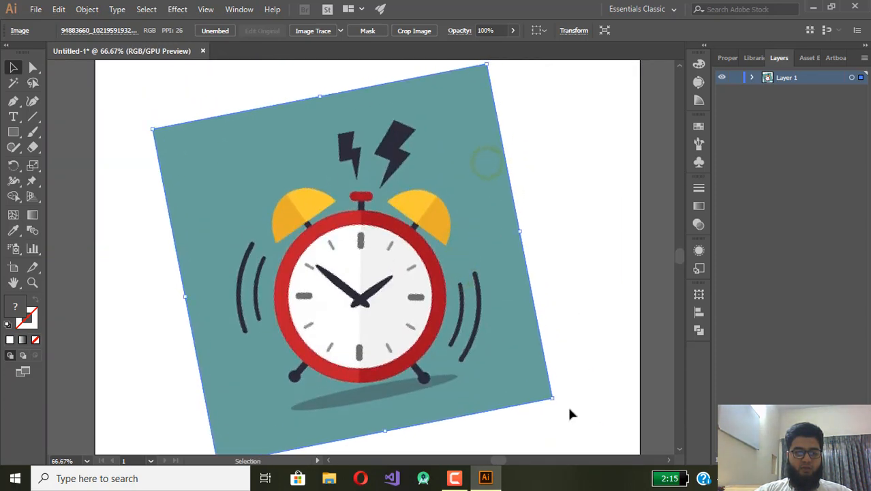
left_click_drag(557, 398, 558, 399)
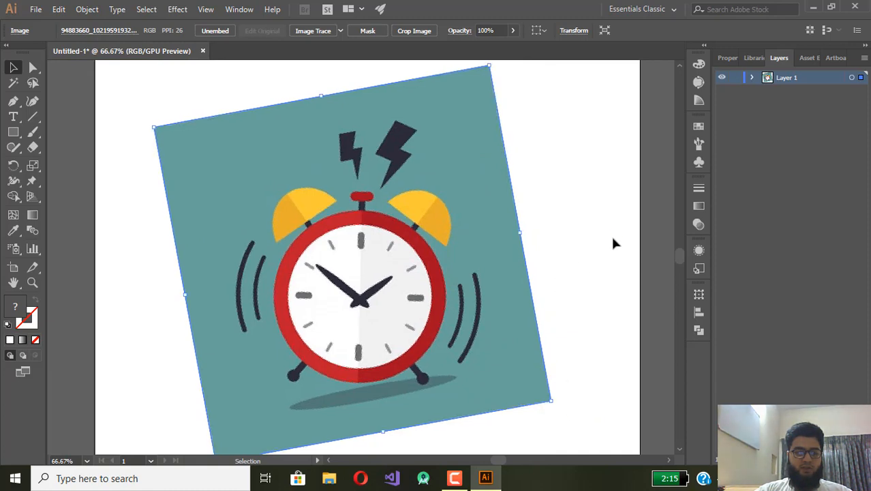
Scale the rotated image down proportionally so it sits within the artboard with a wide margin, and deselect it.
left_click(615, 236)
scroll(413, 284, "down", 2)
scroll(412, 283, "up", 1)
key("space")
left_click_drag(426, 228, 470, 235)
scroll(470, 234, "down", 2)
left_click(469, 229)
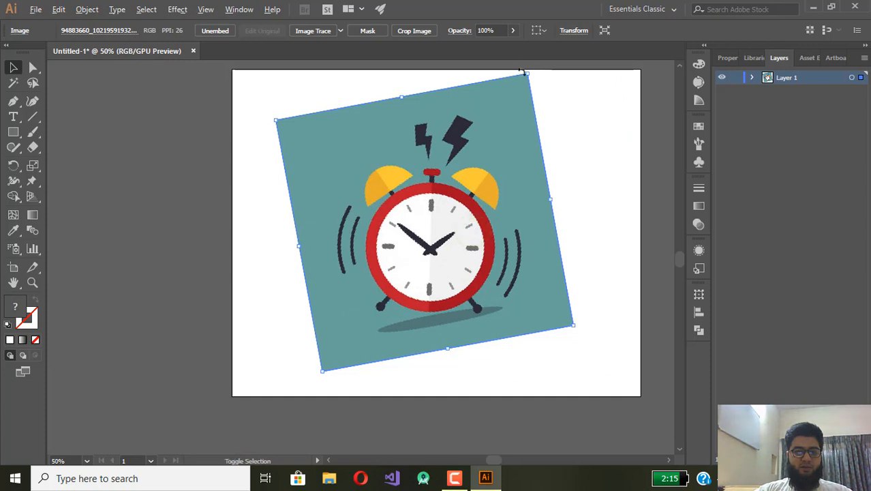
left_click_drag(527, 74, 501, 118)
left_click(583, 191)
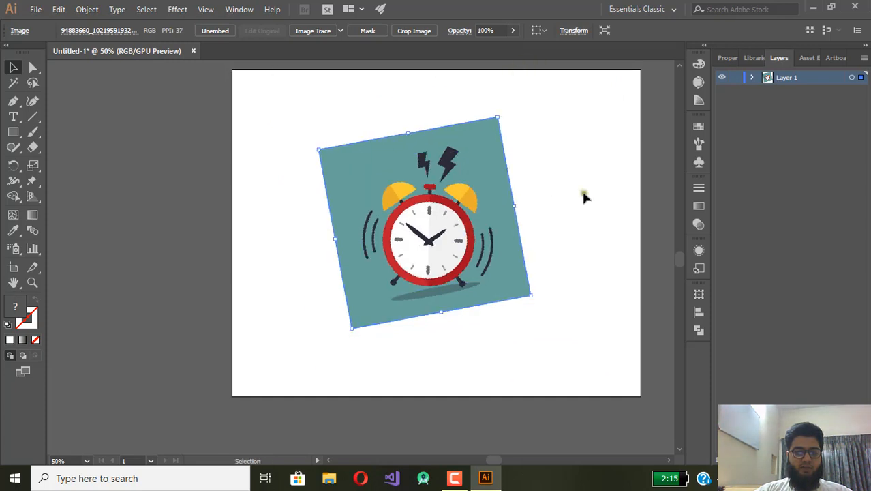
Draw a circle about 240 pt wide with the Ellipse tool, from the centre of the hands to the edge of the white dial.
scroll(506, 238, "up", 2)
key("space")
left_click_drag(458, 229, 466, 271)
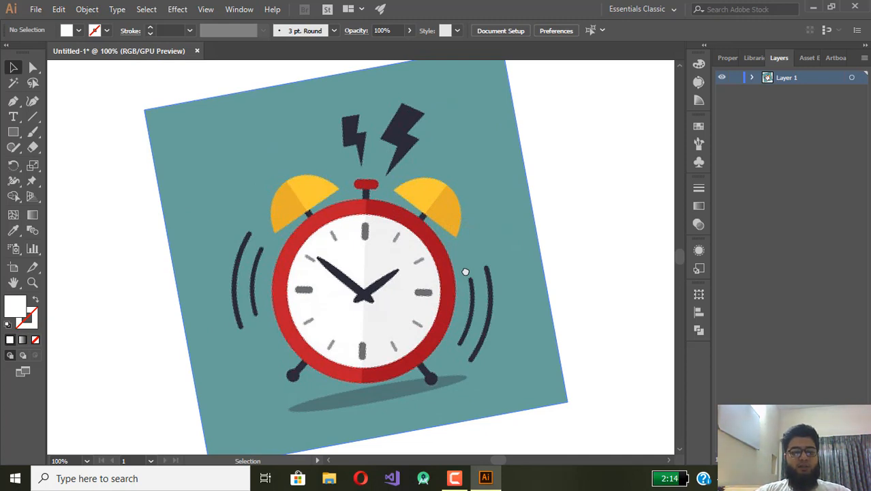
scroll(466, 273, "down", 1)
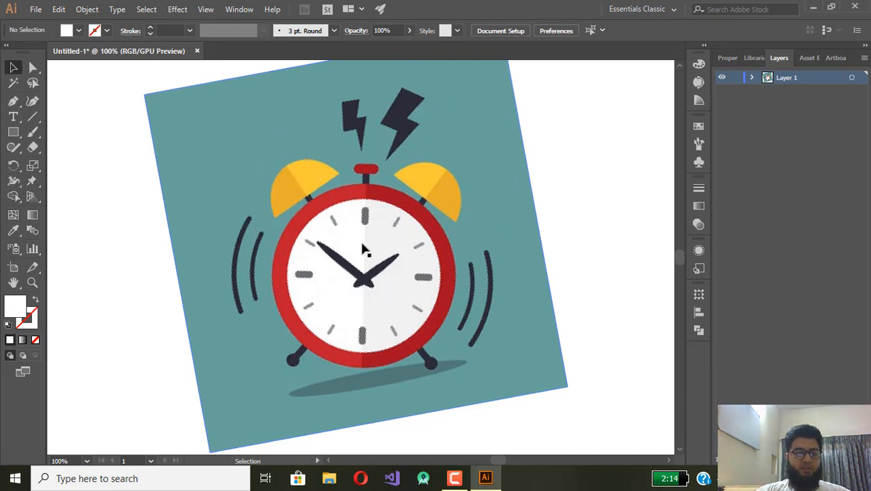
left_click_drag(13, 131, 77, 164)
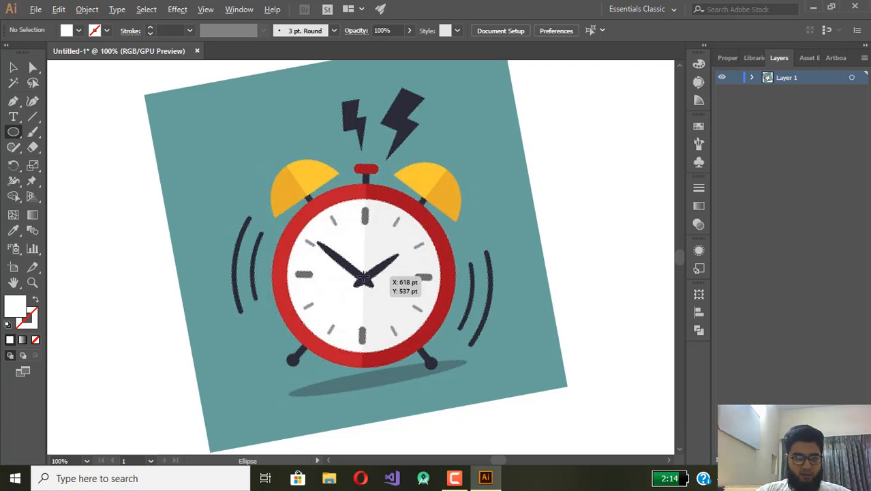
left_click_drag(364, 276, 422, 353)
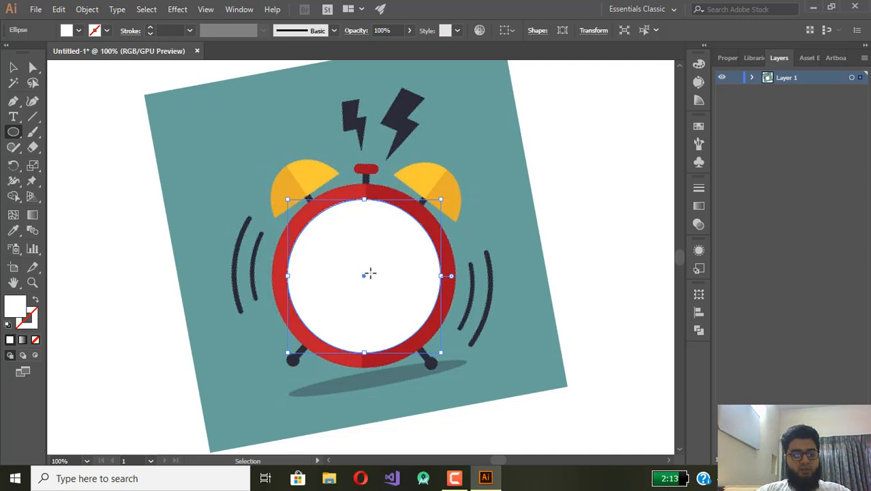
Duplicate the dial circle and scale the copy from its centre to about 288 pt, matching the red ring's outer edge.
left_click_drag(369, 273, 349, 252)
left_click(13, 67)
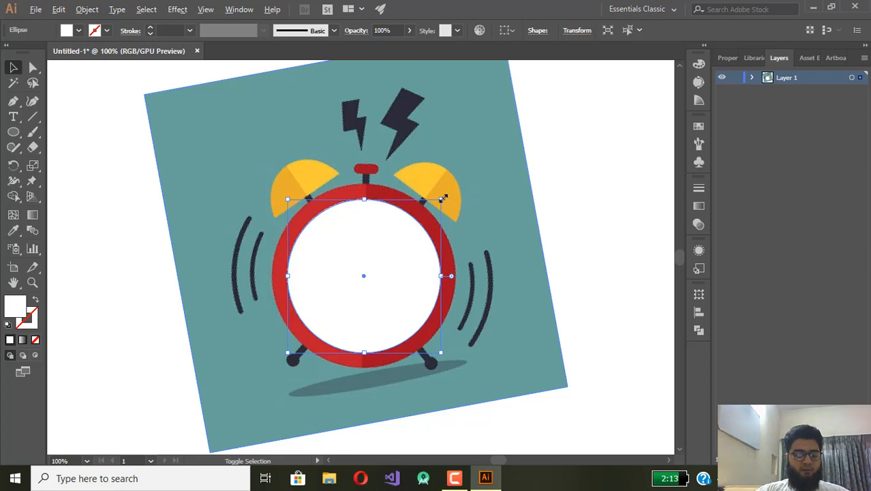
left_click_drag(443, 199, 456, 182)
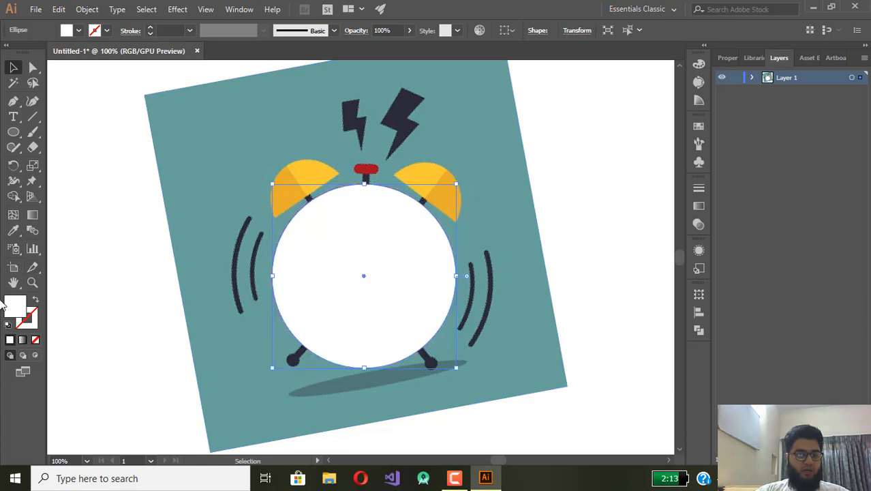
Remove the fill from both the outer ring circle and the inner dial circle.
left_click(35, 340)
left_click(308, 239)
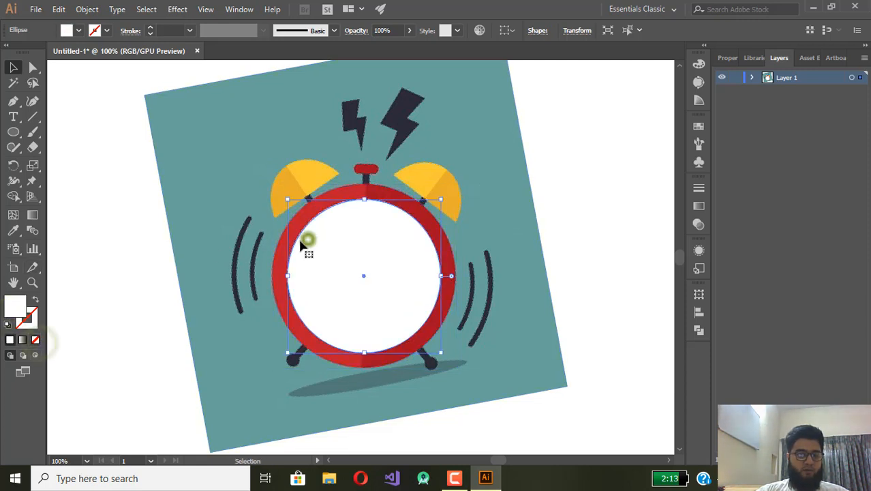
left_click(35, 339)
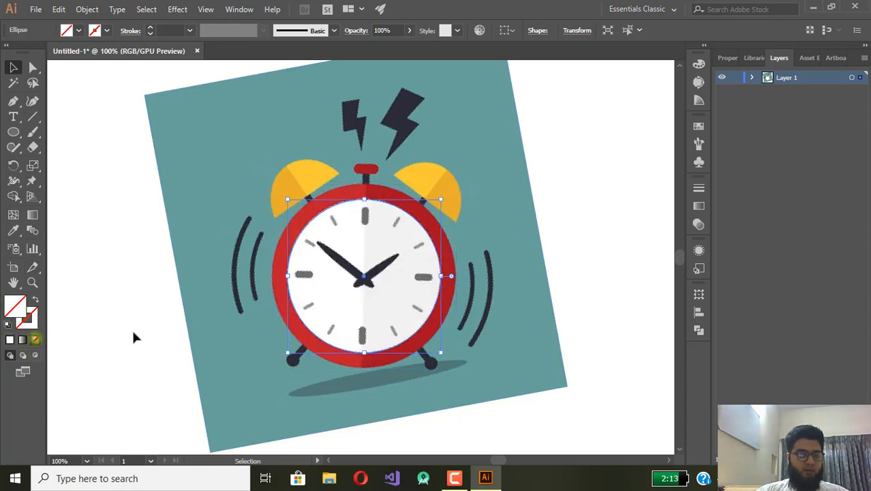
Check the inner and outer circle outlines against the red ring, and expand Layer 1 to inspect its objects.
left_click(328, 211)
scroll(390, 214, "up", 3)
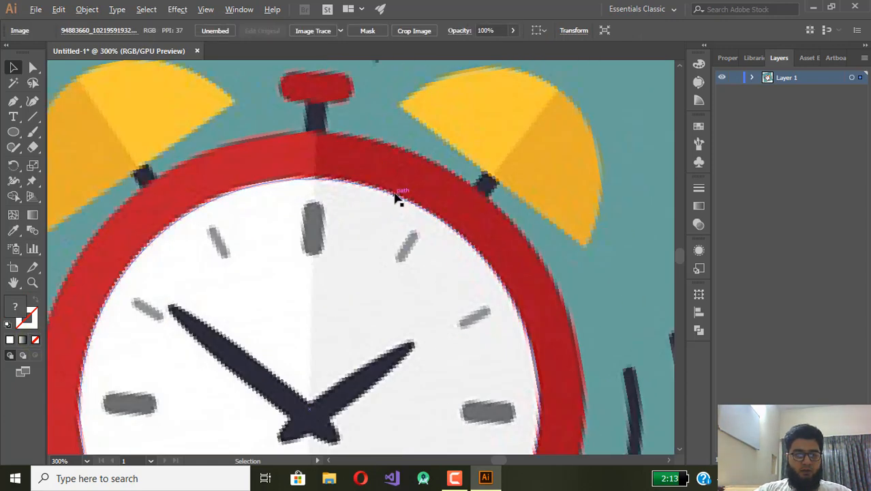
left_click(395, 193)
left_click(417, 156)
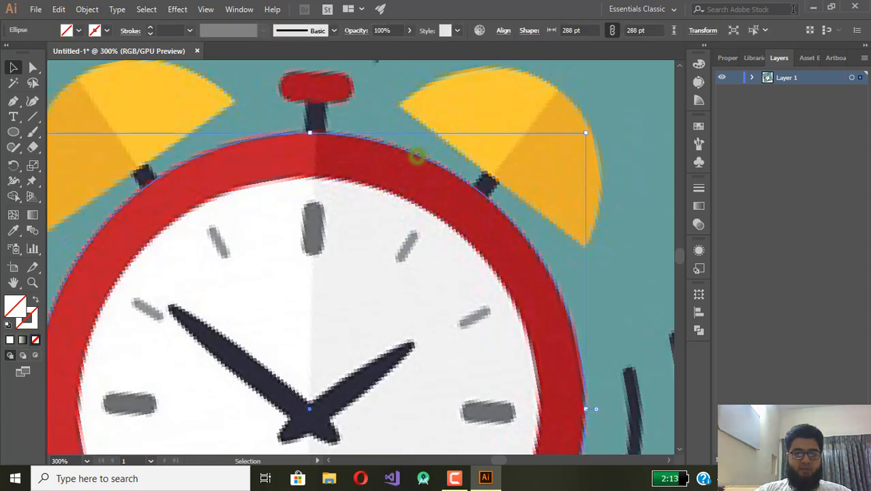
left_click(753, 79)
left_click(786, 103)
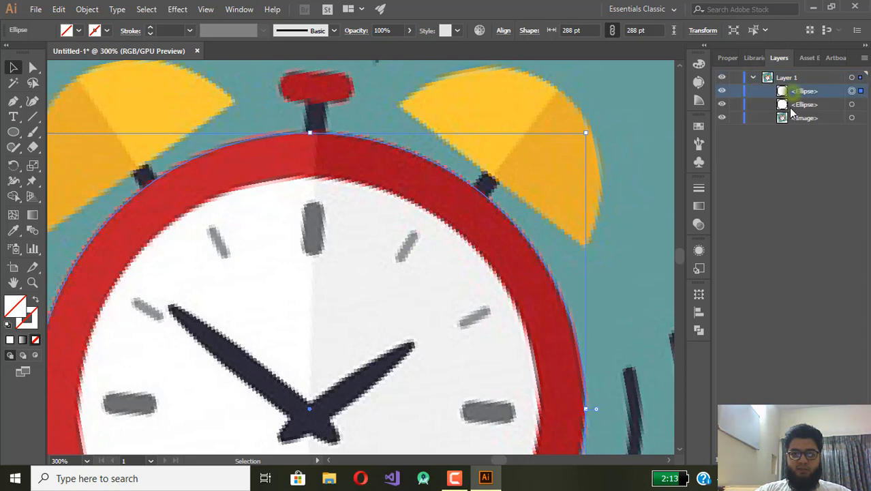
left_click(339, 149)
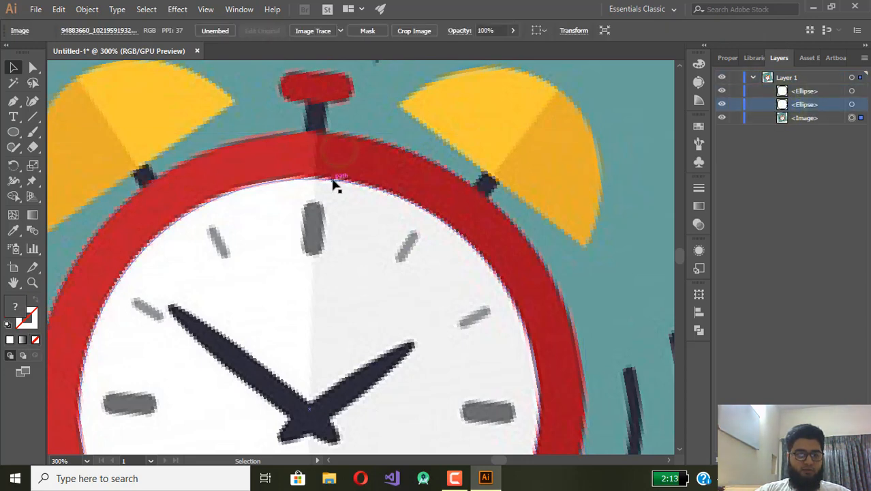
left_click(333, 179)
scroll(334, 266, "down", 2)
scroll(341, 245, "down", 3)
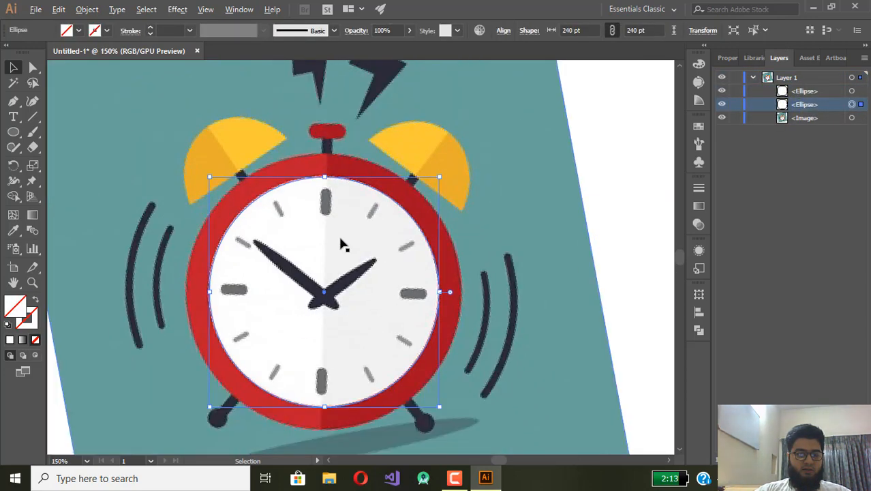
Draw a nearly vertical line segment about 22 pt long down the middle of the clock's 12 o'clock mark.
scroll(340, 245, "up", 2)
scroll(315, 203, "up", 2)
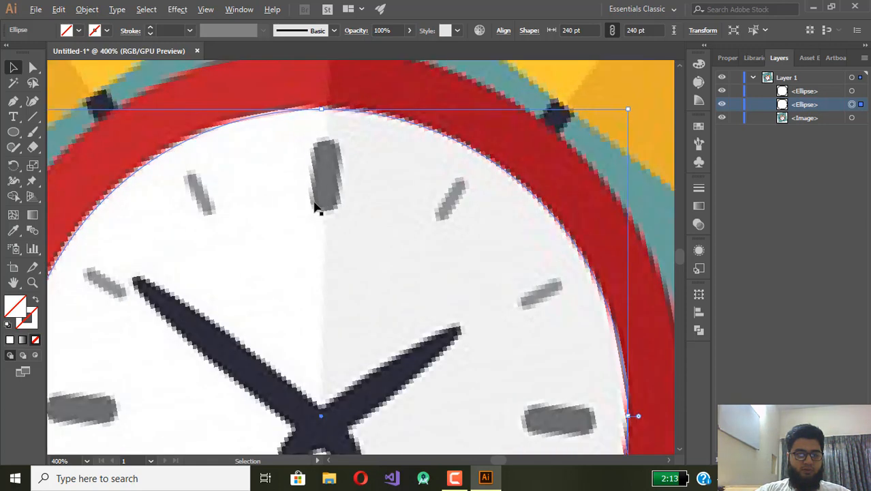
left_click_drag(315, 193, 334, 217)
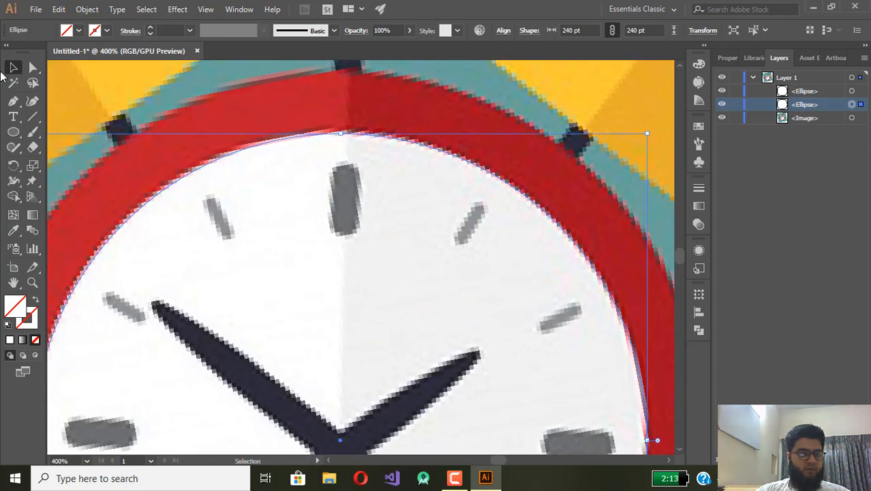
left_click(34, 119)
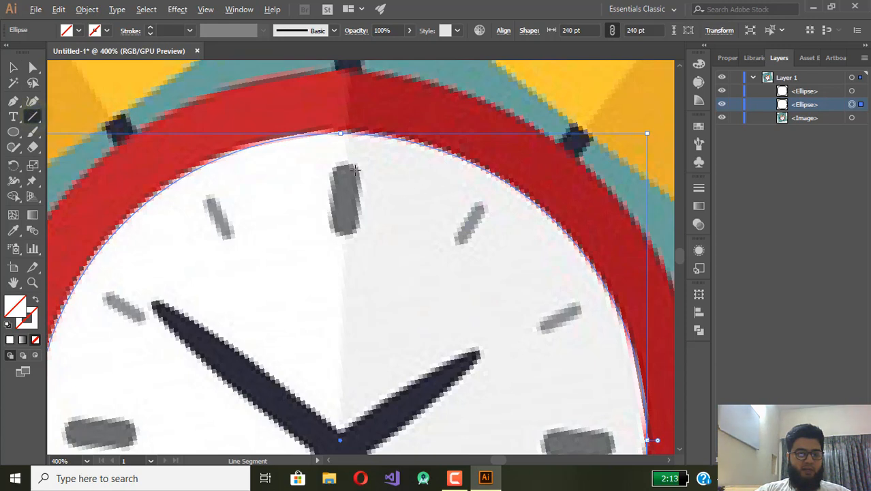
key("ctrl+plus")
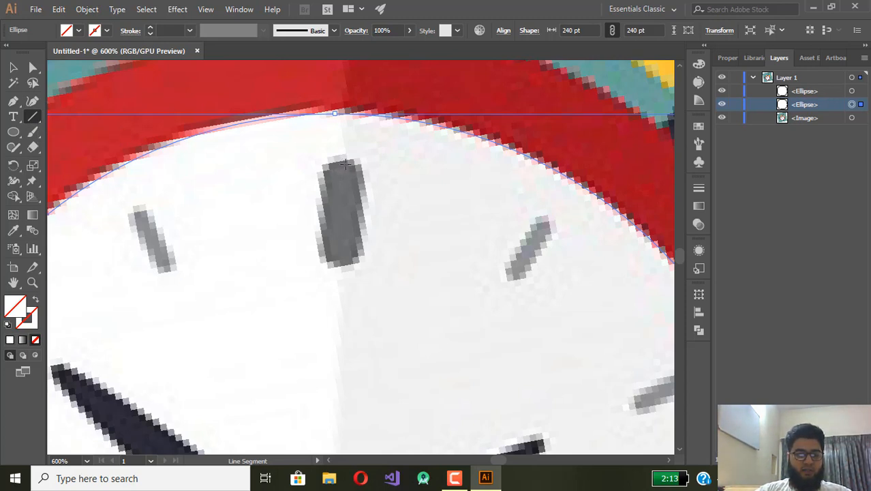
left_click_drag(342, 167, 339, 252)
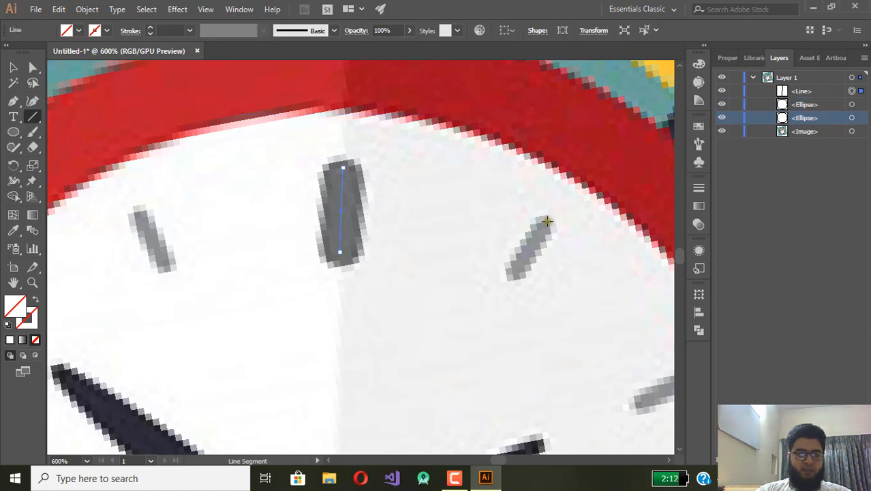
left_click(547, 222)
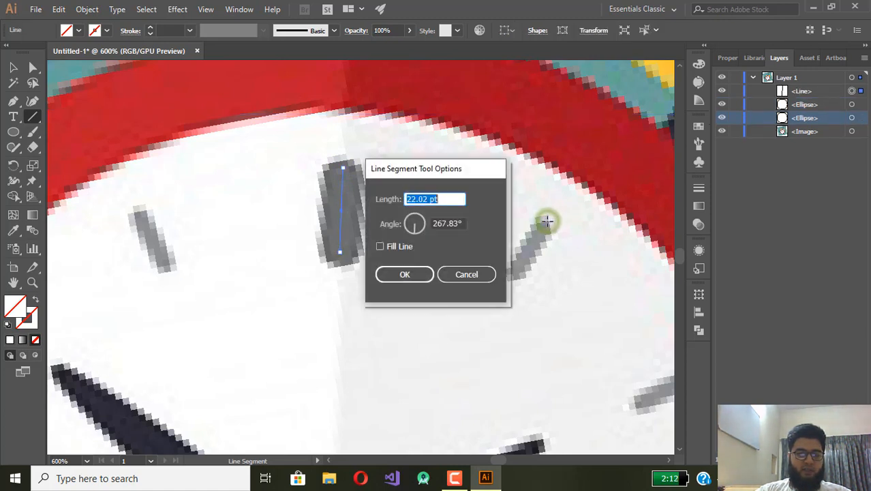
left_click(470, 275)
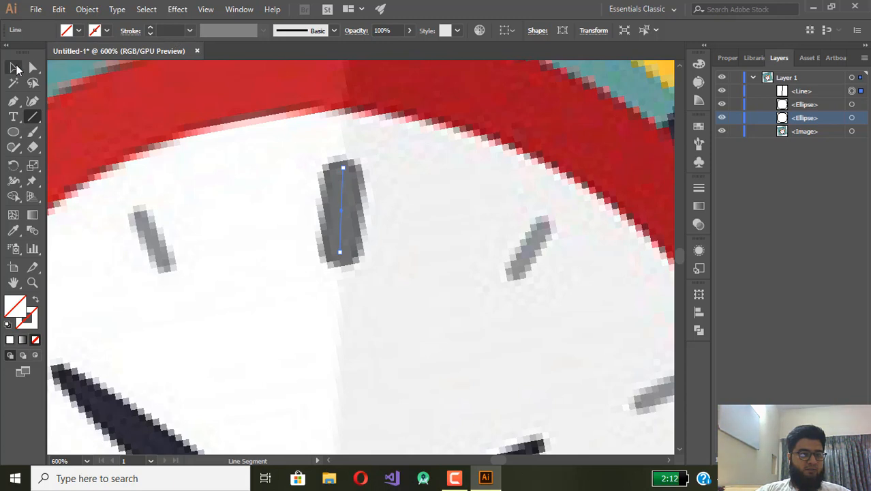
Give the 12 o'clock line an 8 pt black stroke with round caps.
left_click(189, 30)
left_click(203, 116)
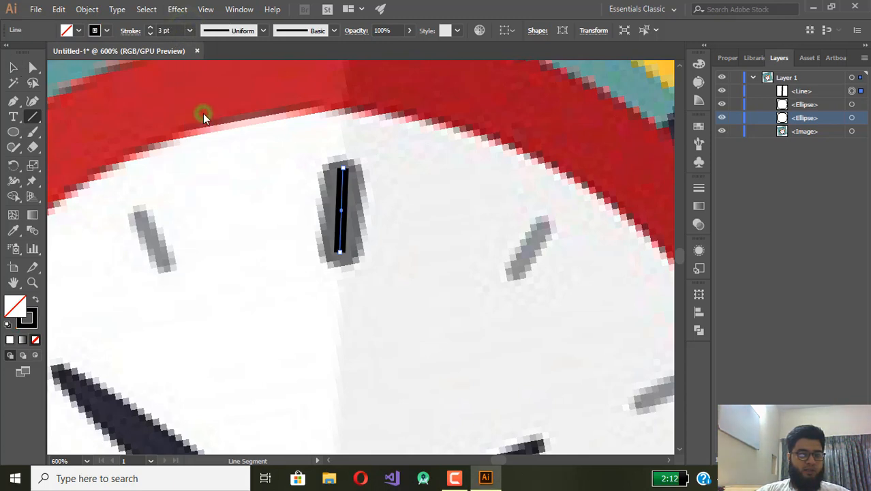
left_click(189, 30)
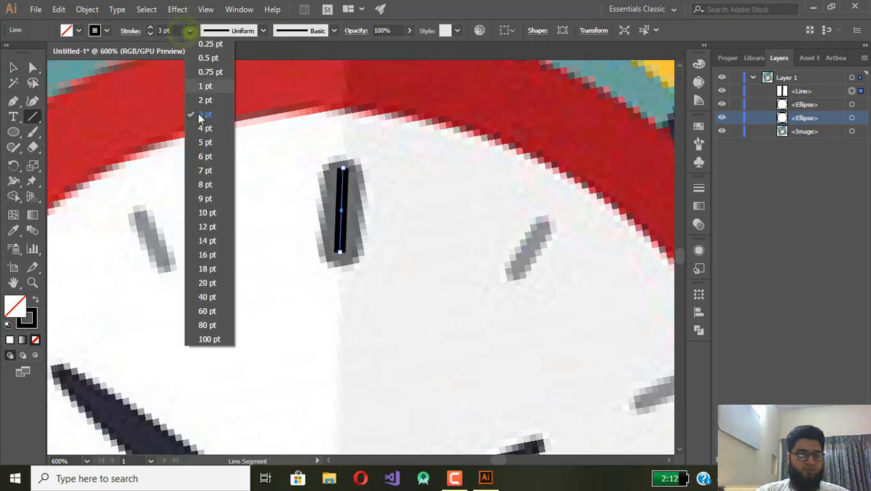
left_click(200, 158)
left_click(191, 30)
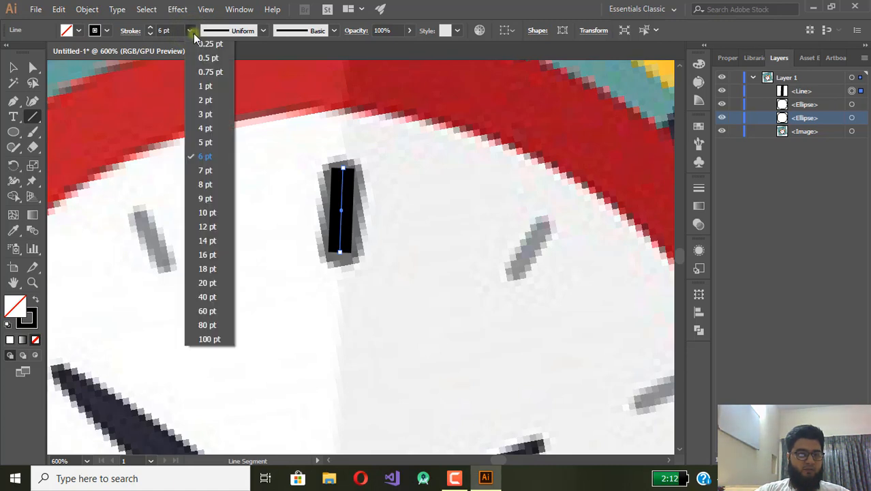
left_click(201, 184)
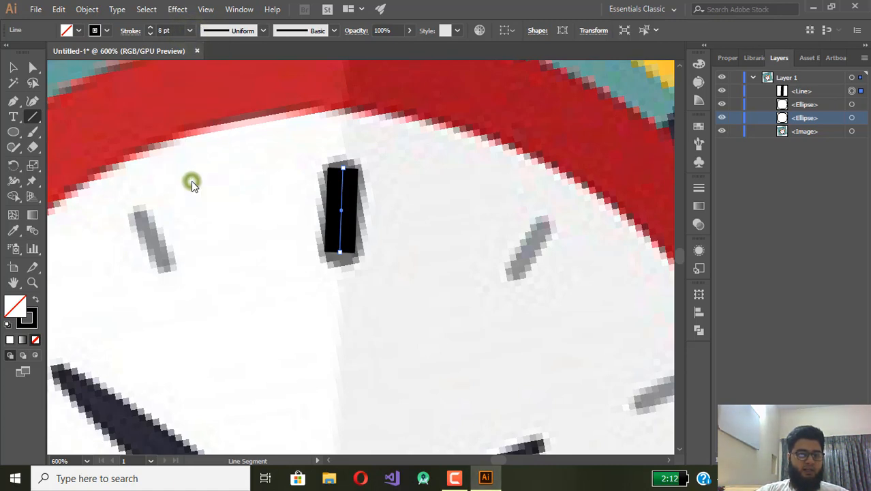
left_click(129, 31)
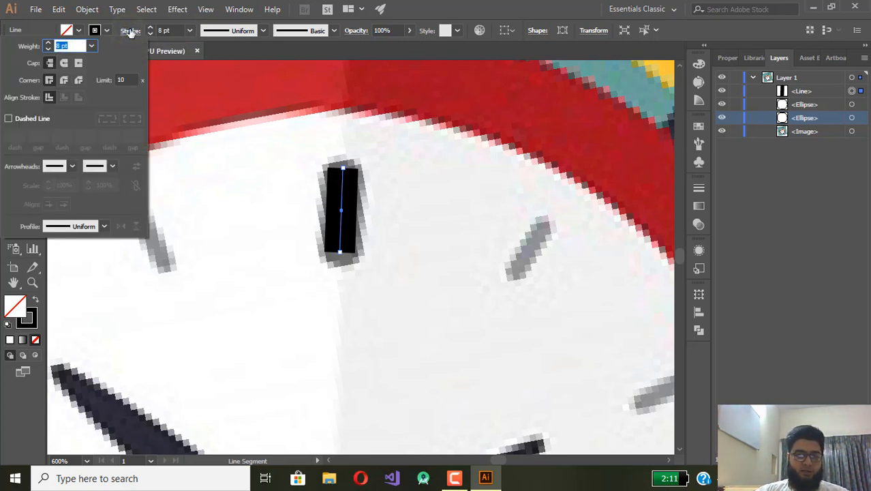
left_click(63, 63)
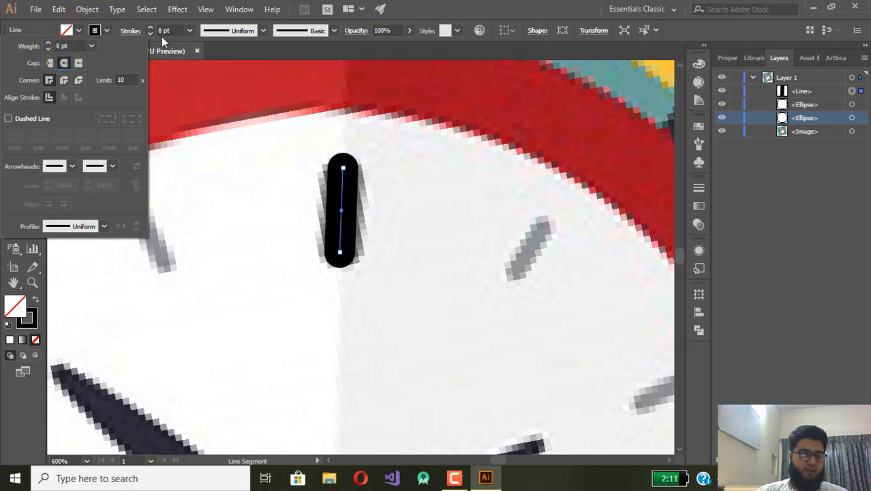
left_click(137, 36)
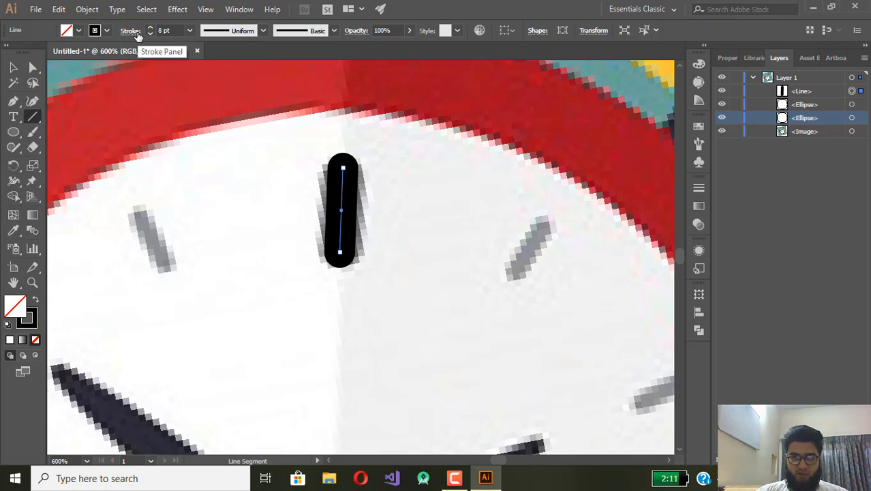
Increase the 12 o'clock line's stroke weight to 9 pt, keeping the round caps.
left_click(733, 57)
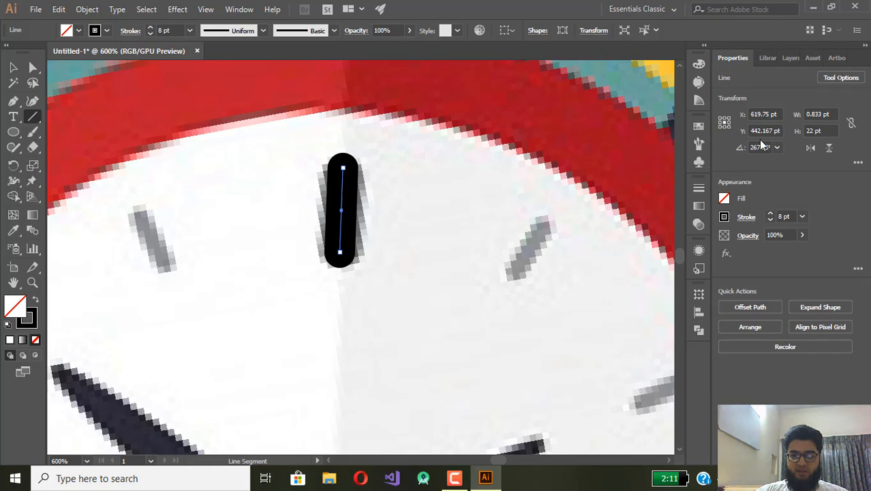
left_click(744, 220)
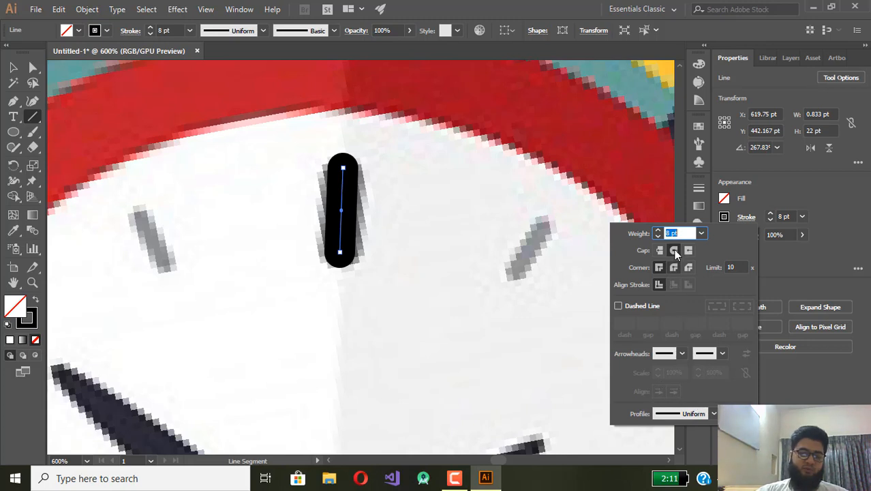
left_click(705, 233)
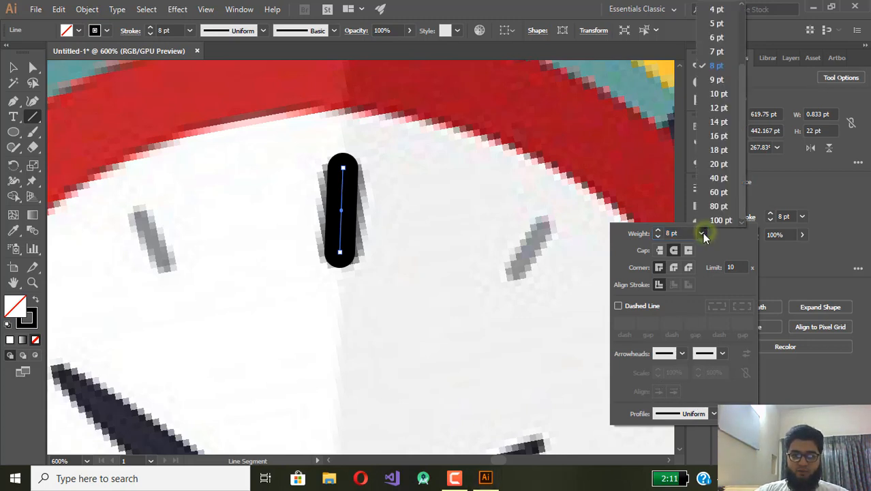
left_click(718, 70)
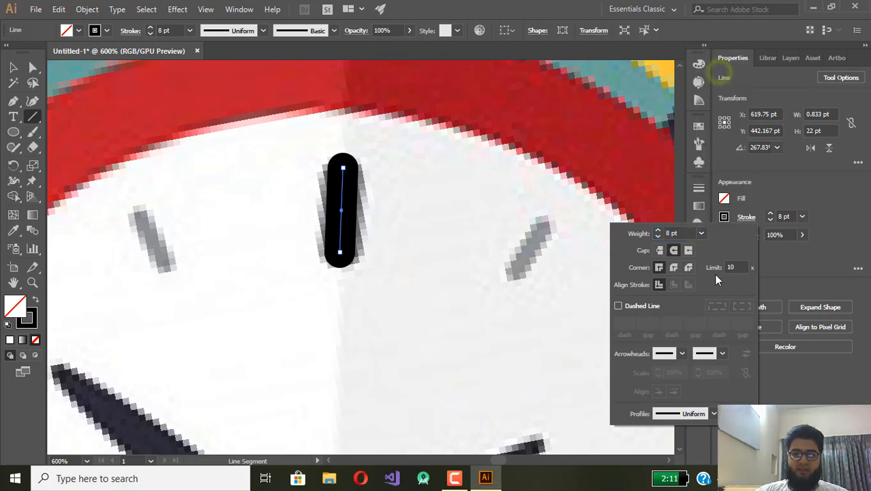
left_click(703, 232)
left_click(723, 79)
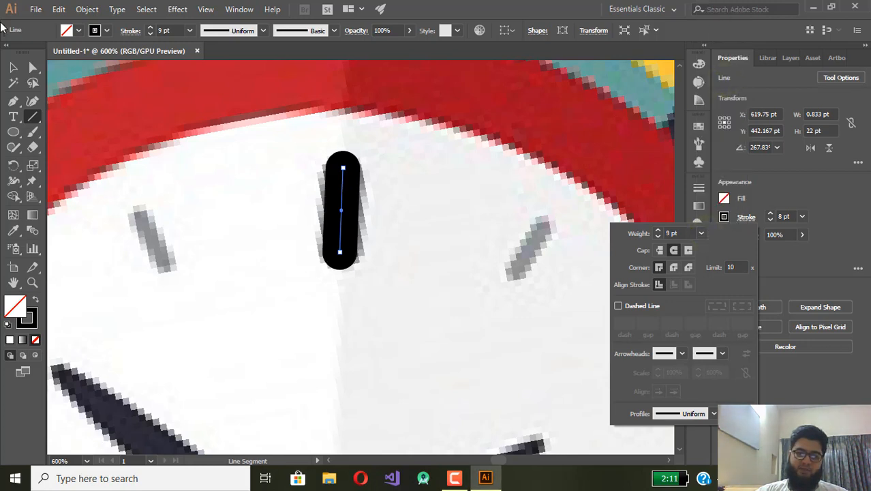
left_click(14, 67)
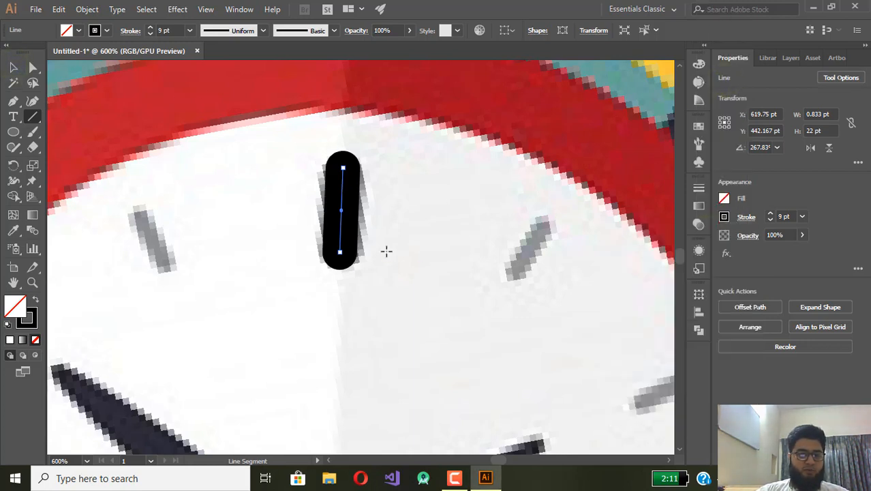
Shorten the 12 o'clock line to about 18 pt by moving both end anchor points inward.
left_click(34, 69)
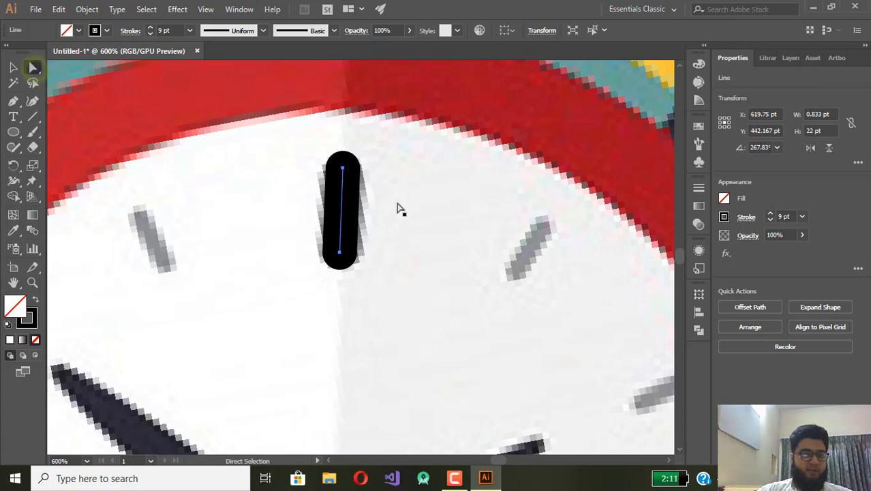
left_click_drag(342, 171, 342, 176)
key("ctrl+z")
left_click_drag(342, 250, 343, 246)
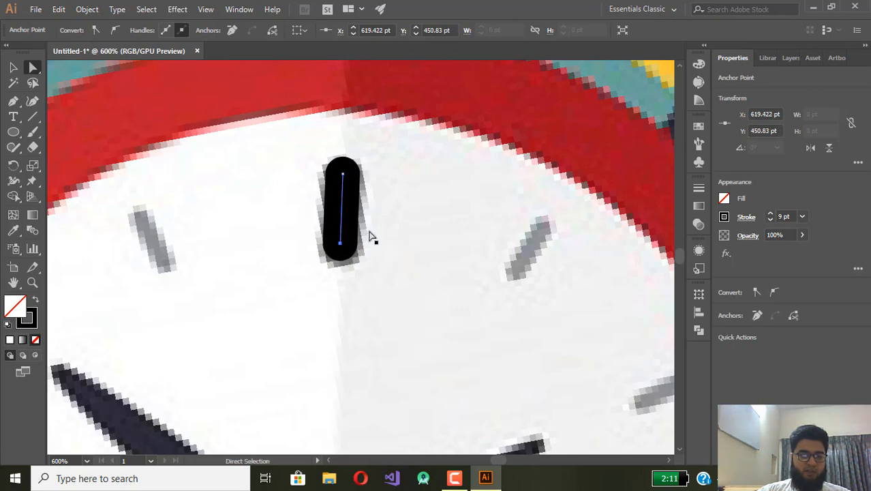
left_click(370, 231)
Check the shortened 12 o'clock line against the mark beneath it and the whole clock face.
scroll(379, 223, "down", 3)
left_click_drag(394, 225, 334, 171)
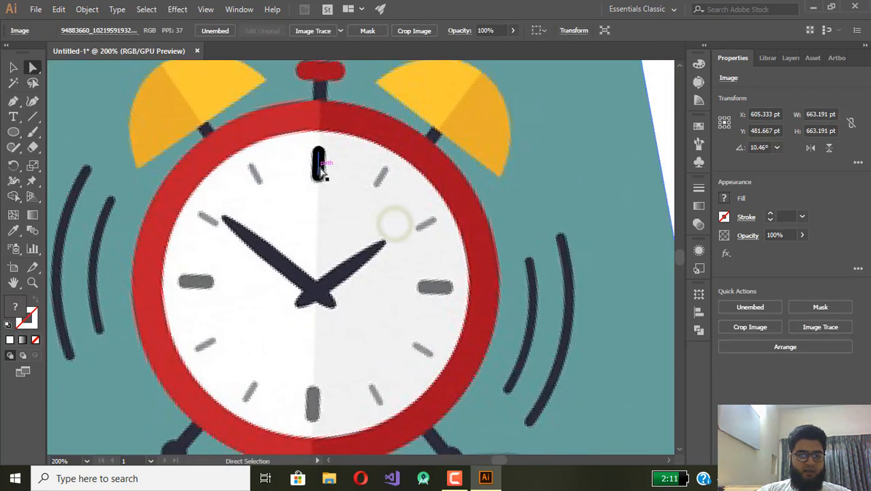
left_click(319, 168)
scroll(317, 170, "up", 4)
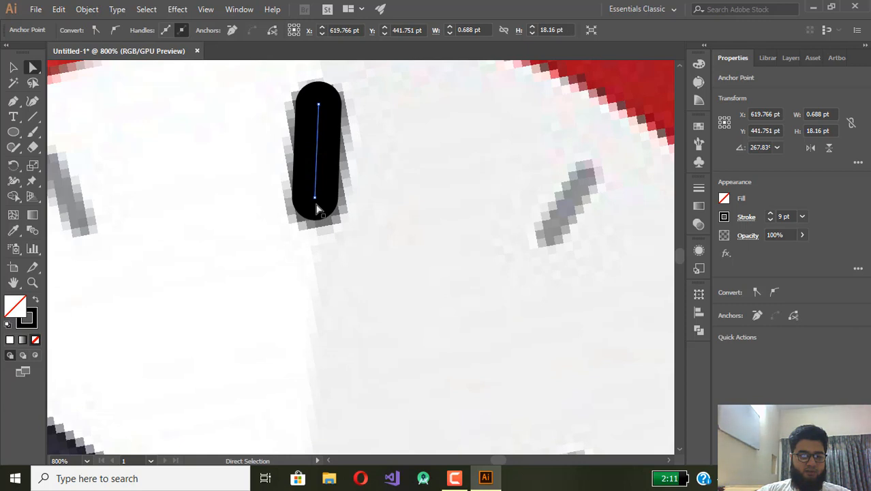
key("v")
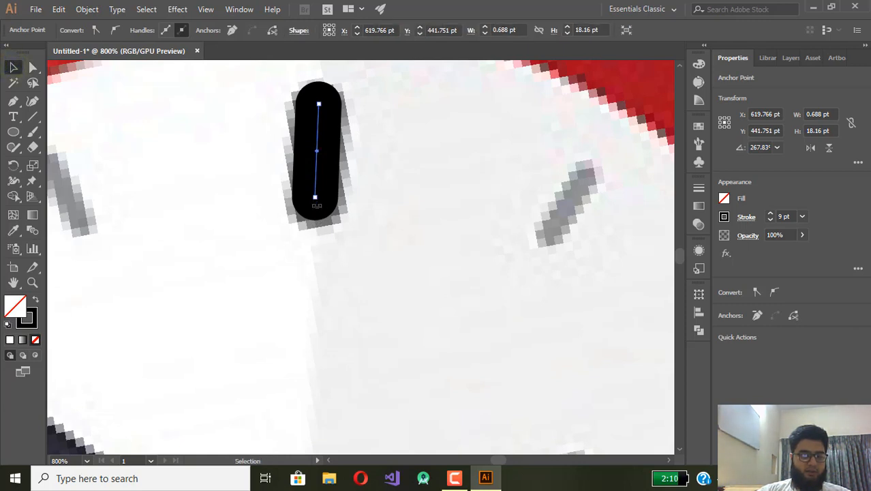
left_click_drag(314, 198, 314, 199)
left_click(355, 190)
scroll(355, 192, "down", 3)
left_click_drag(374, 173, 385, 158)
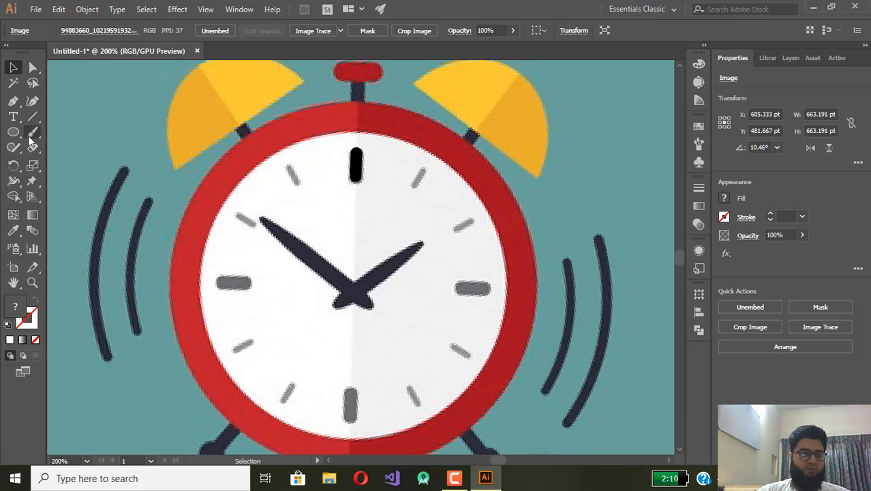
Duplicate the 12 o'clock line onto the 9 o'clock and 3 o'clock marks.
left_click(356, 164)
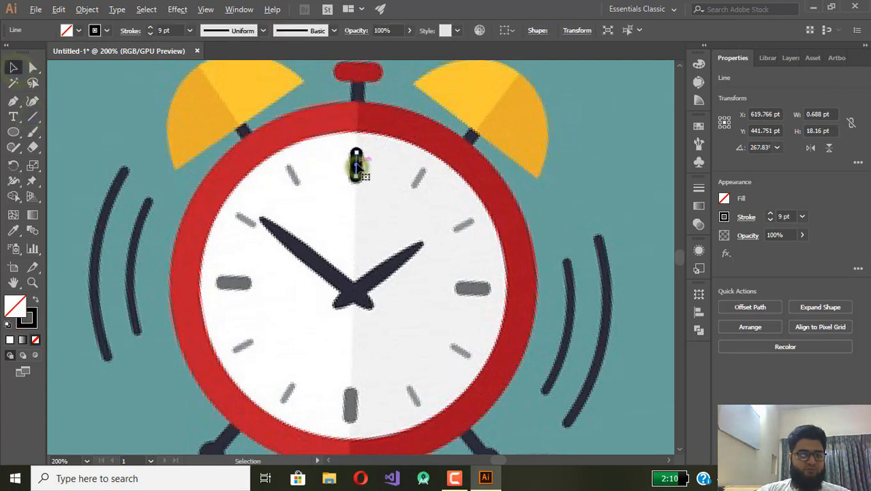
scroll(356, 158, "up", 2)
left_click_drag(356, 158, 591, 404)
scroll(590, 404, "down", 3)
scroll(564, 402, "up", 2)
left_click_drag(541, 370, 290, 137)
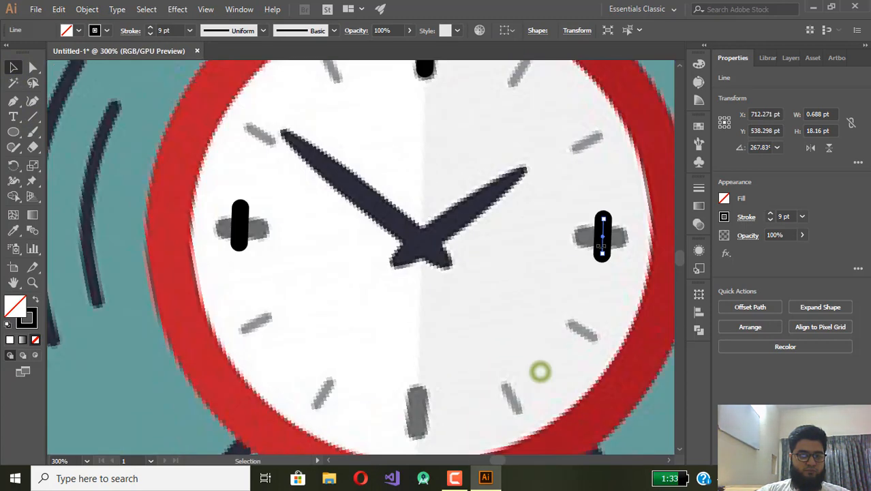
Place a copy of the line over the 6 o'clock mark and straighten it to exactly vertical at 270°.
left_click_drag(604, 219, 419, 402)
key("ctrl+z")
left_click_drag(509, 260, 430, 213)
scroll(342, 346, "up", 4)
left_click_drag(350, 347, 347, 348)
scroll(405, 293, "down", 3)
left_click_drag(413, 204, 273, 366)
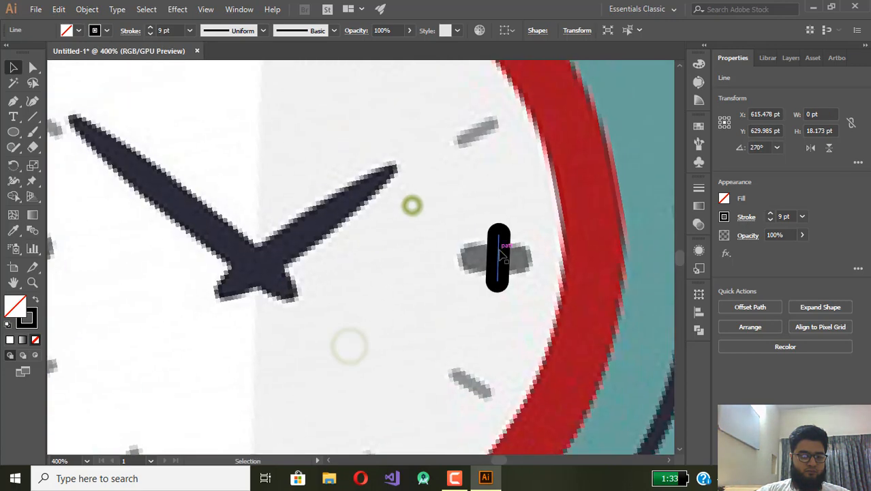
Rotate the 3 o'clock line to horizontal at 180° and nudge it into place over its mark.
left_click(499, 249)
scroll(500, 250, "up", 2)
left_click_drag(499, 207, 566, 267)
left_click_drag(443, 259, 442, 263)
key("Left")
key("Down")
key("Right")
key("Up")
scroll(299, 257, "down", 2)
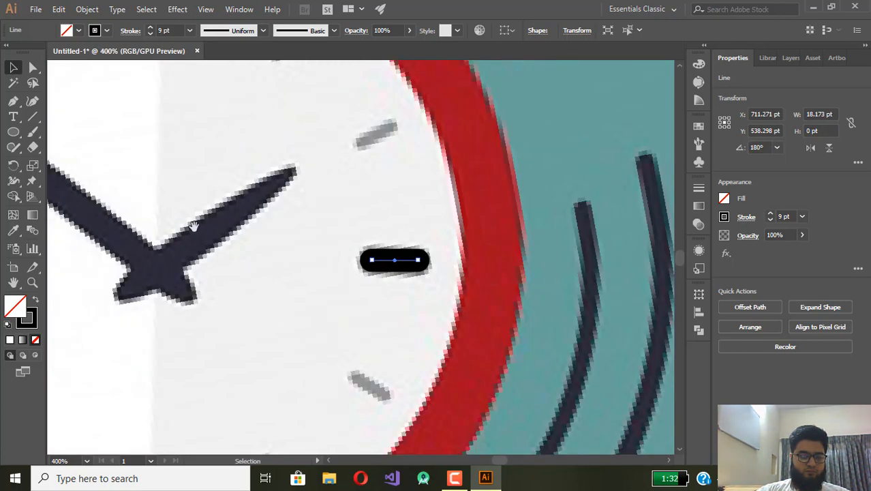
Rotate the 9 o'clock line to horizontal at 180° and nudge it into place over its mark.
left_click_drag(255, 238, 545, 249)
scroll(206, 244, "up", 3)
left_click_drag(206, 244, 251, 264)
left_click(222, 264)
left_click_drag(233, 209, 269, 308)
left_click(266, 286)
left_click(266, 289)
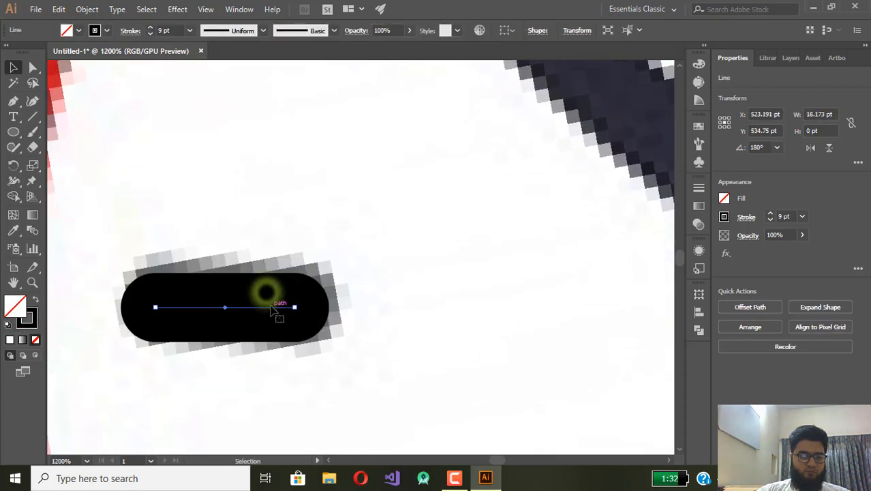
left_click(272, 307)
key("Right")
key("Up")
left_click(437, 276)
Lock the reference image inside Layer 1 so that it cannot be selected.
scroll(436, 276, "down", 4)
left_click_drag(486, 259, 233, 250)
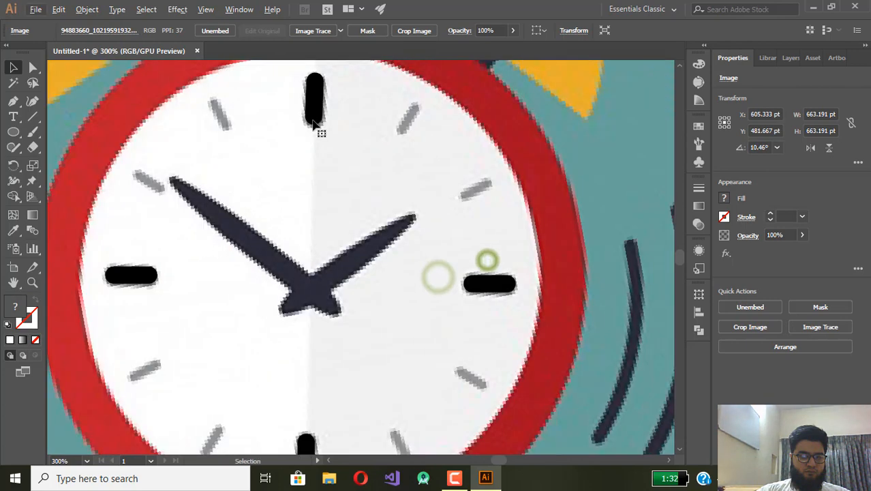
scroll(299, 175, "down", 1)
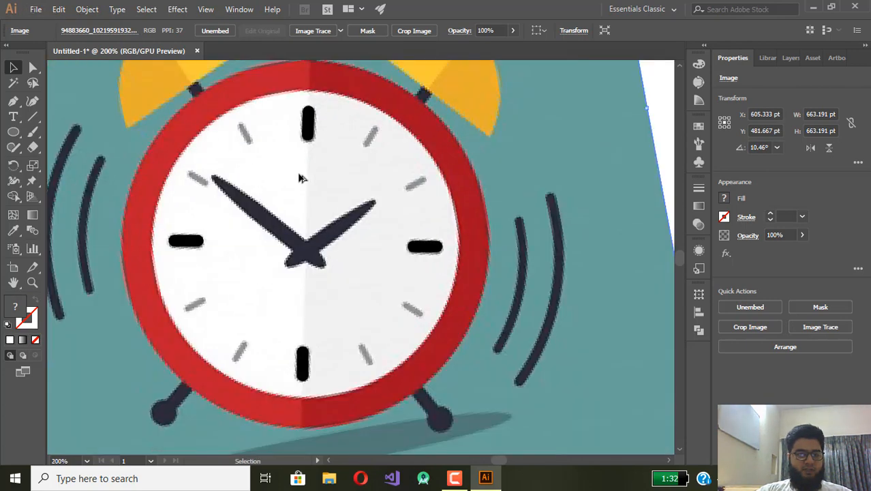
left_click(792, 58)
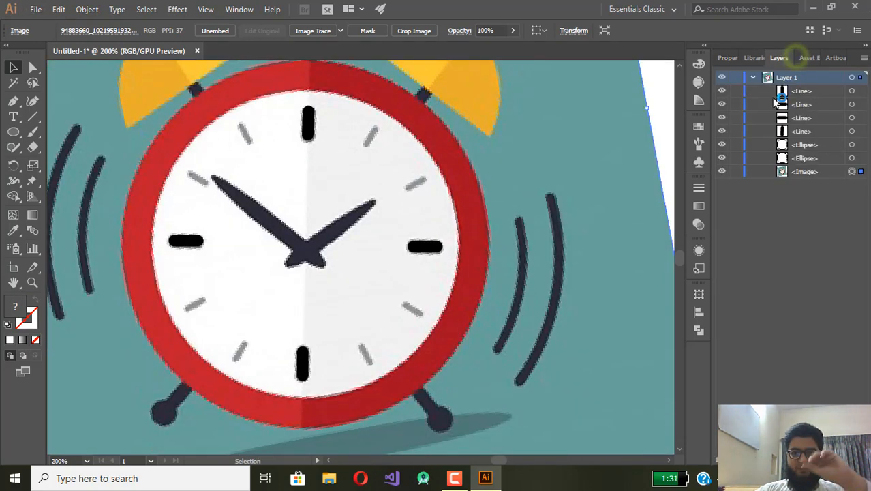
left_click(735, 171)
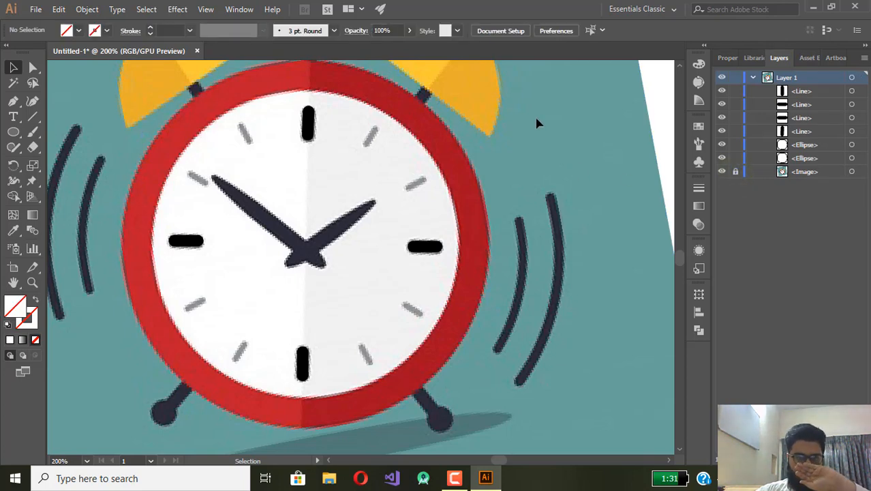
Draw a diagonal line segment down the middle of the small 1 o'clock mark.
scroll(343, 153, "up", 6)
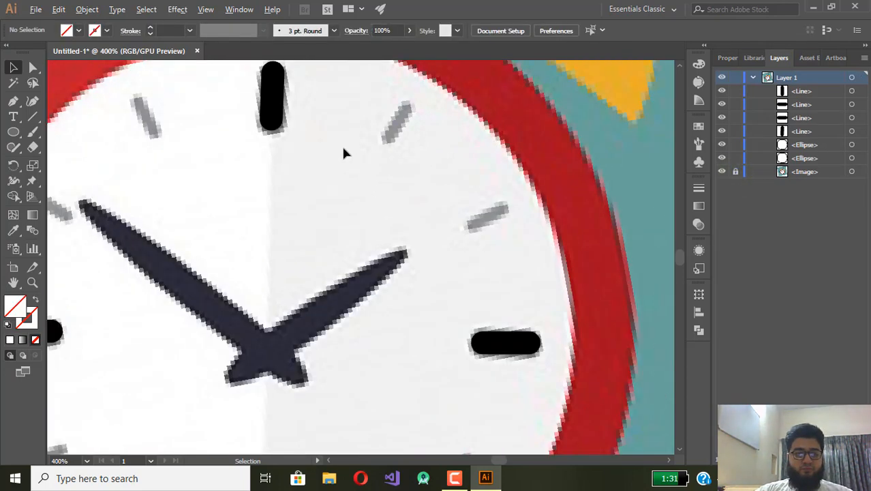
scroll(357, 191, "down", 1)
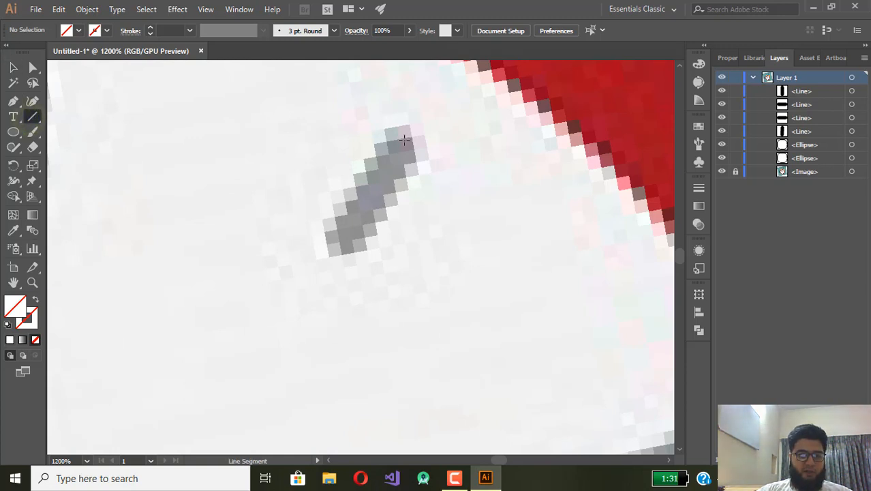
left_click_drag(402, 155, 347, 237)
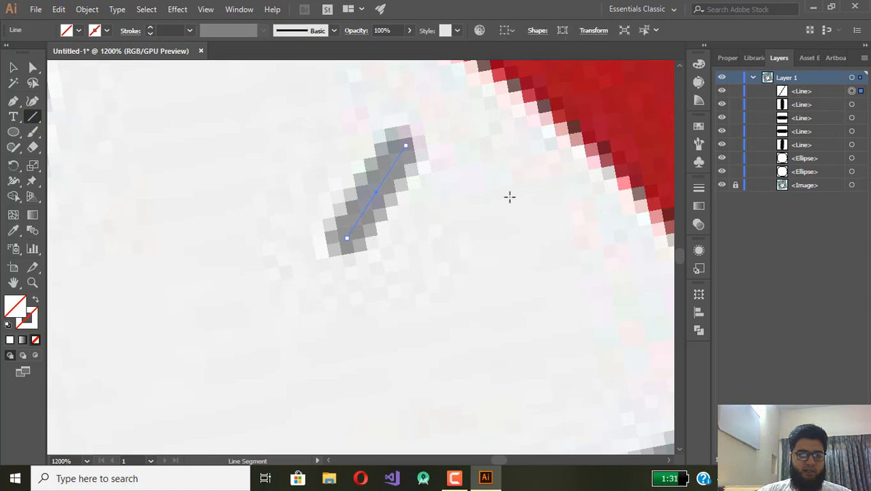
Give the 1 o'clock line a 5 pt black stroke with round caps.
left_click(190, 32)
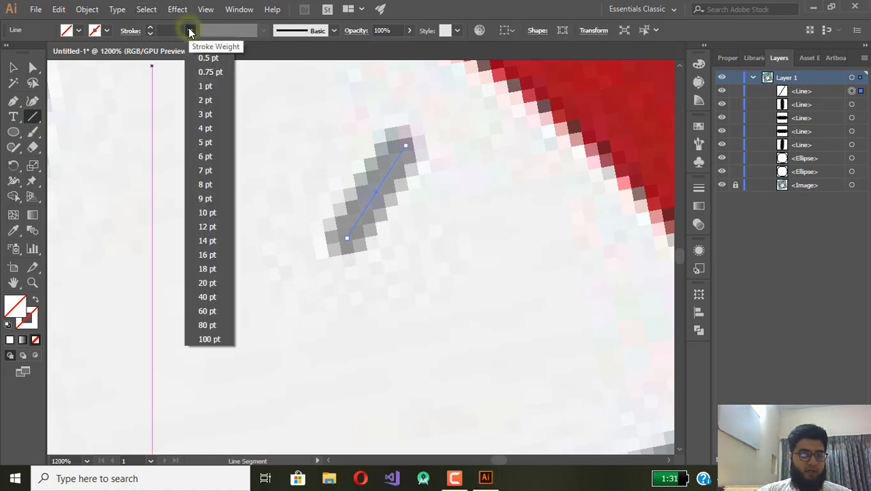
left_click(204, 162)
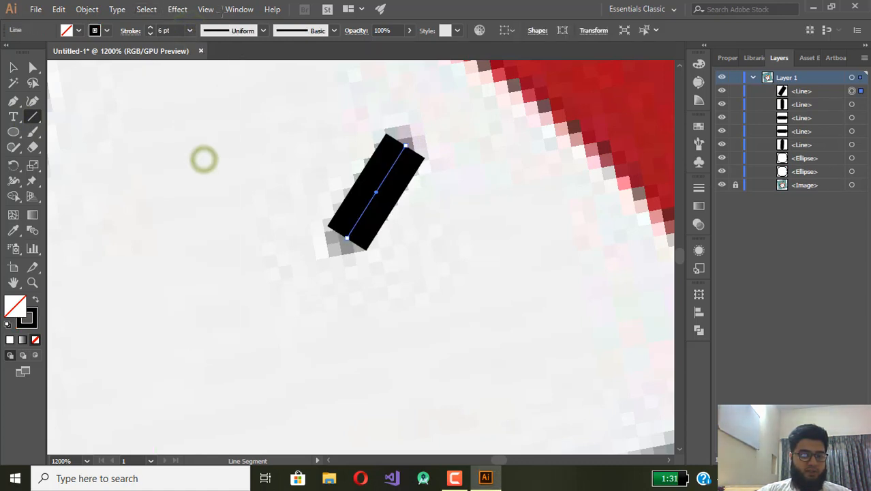
left_click(189, 30)
left_click(196, 146)
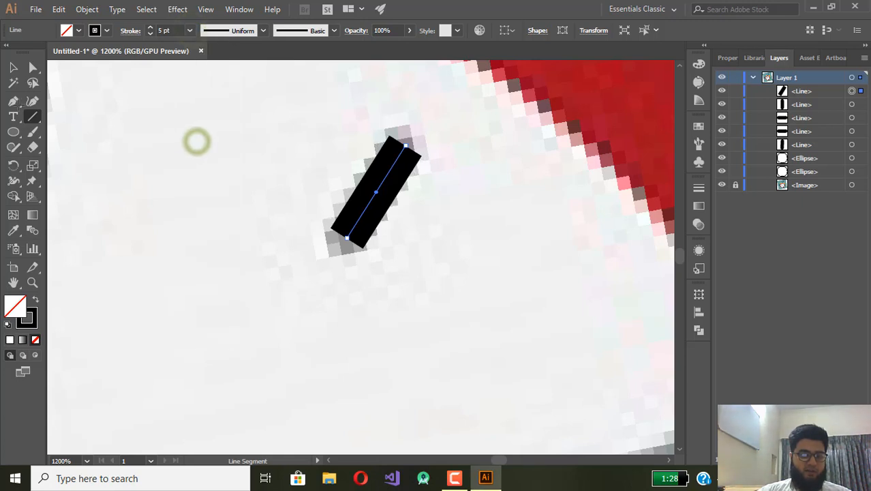
left_click(129, 31)
left_click(64, 63)
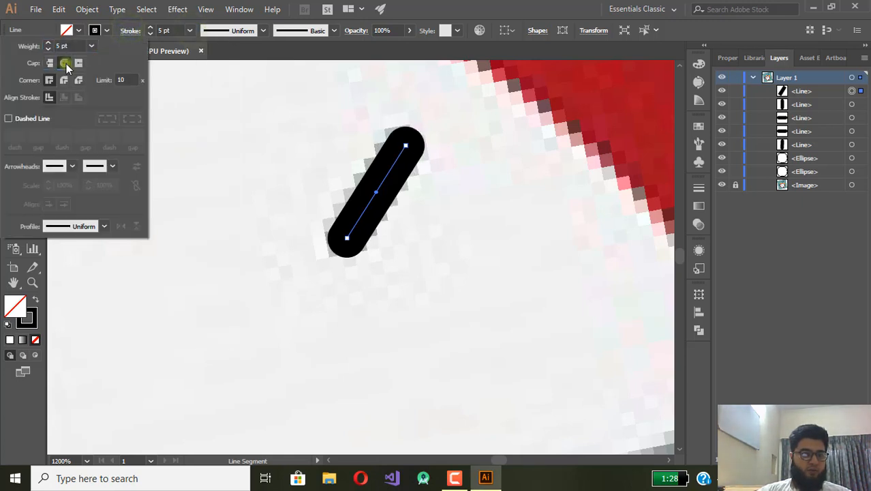
Trace the small 2 o'clock mark with a straight two-point Pen path down its middle.
left_click(108, 31)
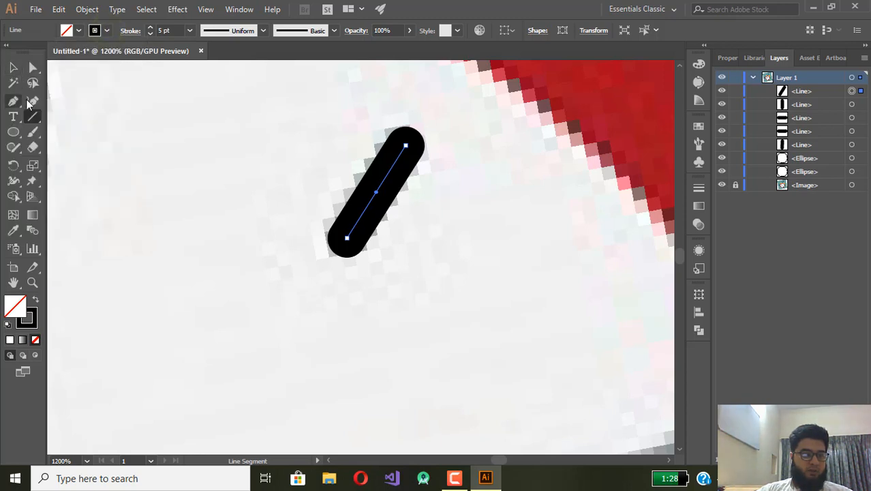
scroll(453, 137, "down", 1)
scroll(453, 194, "right", 5)
scroll(454, 194, "down", 1)
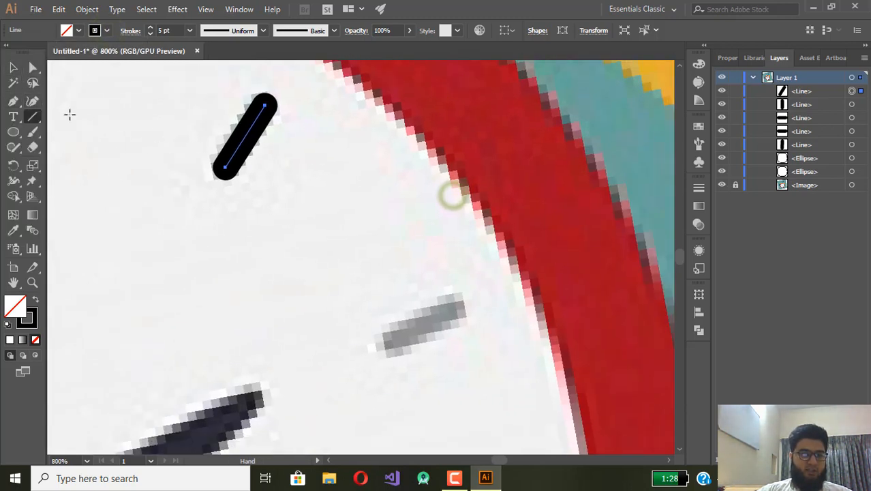
left_click(13, 101)
left_click(14, 142)
left_click(14, 132)
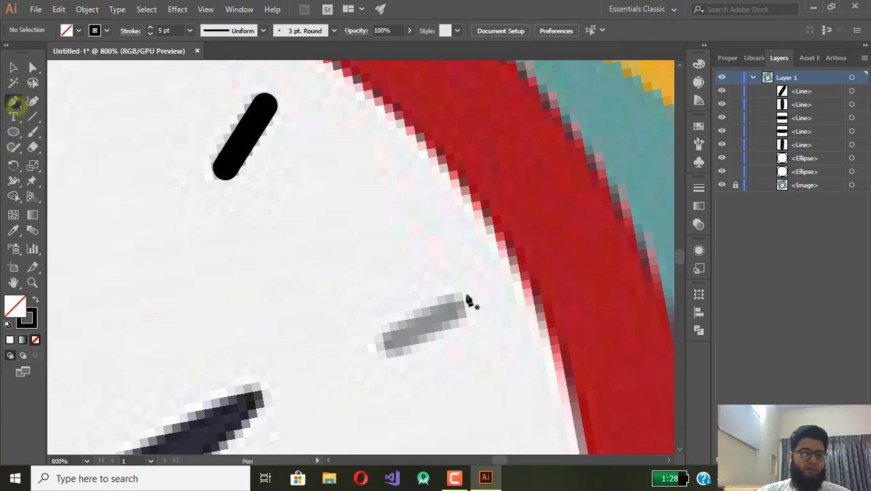
left_click(389, 348)
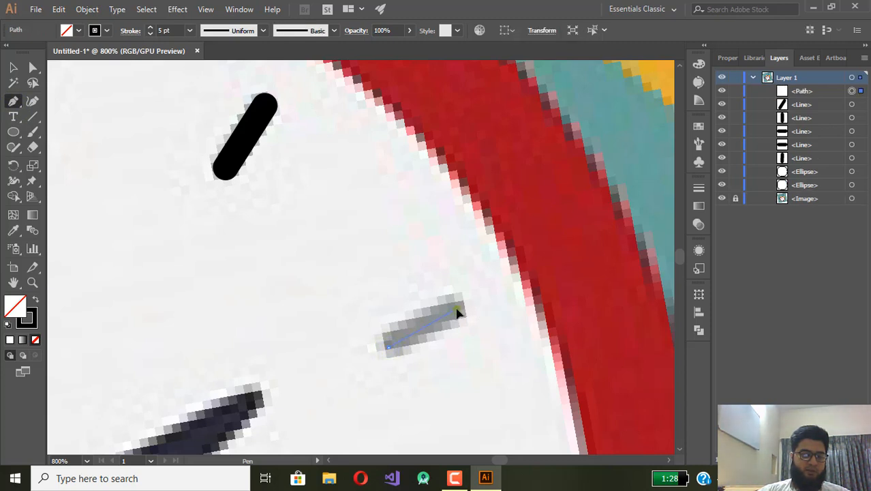
left_click(456, 309)
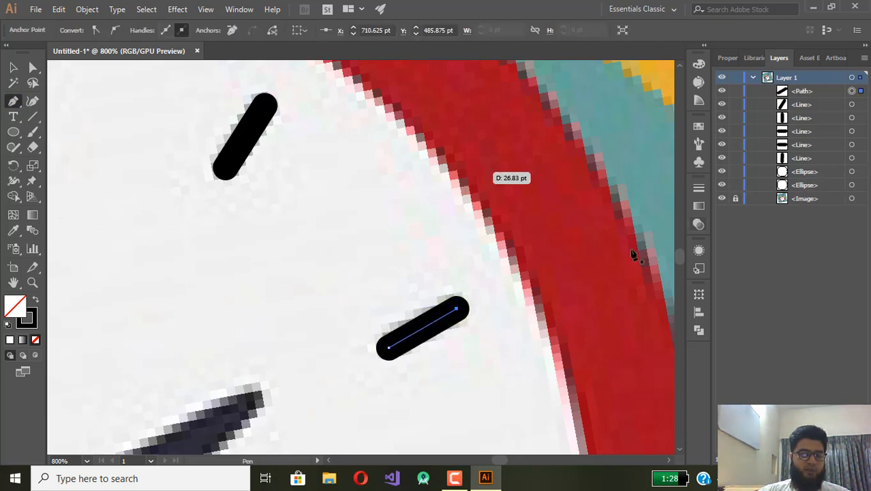
Duplicate the 1 o'clock line onto the small 11 o'clock mark.
scroll(501, 244, "down", 2)
left_click_drag(484, 247, 524, 172)
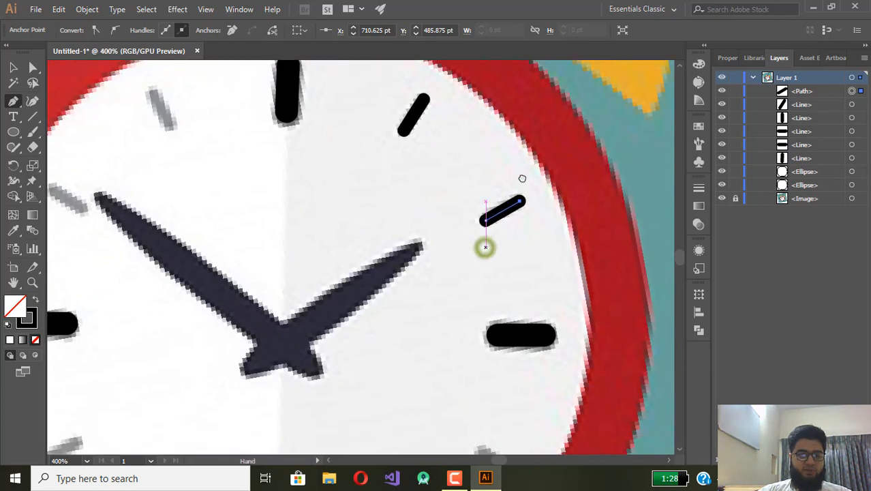
scroll(582, 291, "down", 4)
scroll(502, 219, "up", 1)
scroll(502, 223, "up", 2)
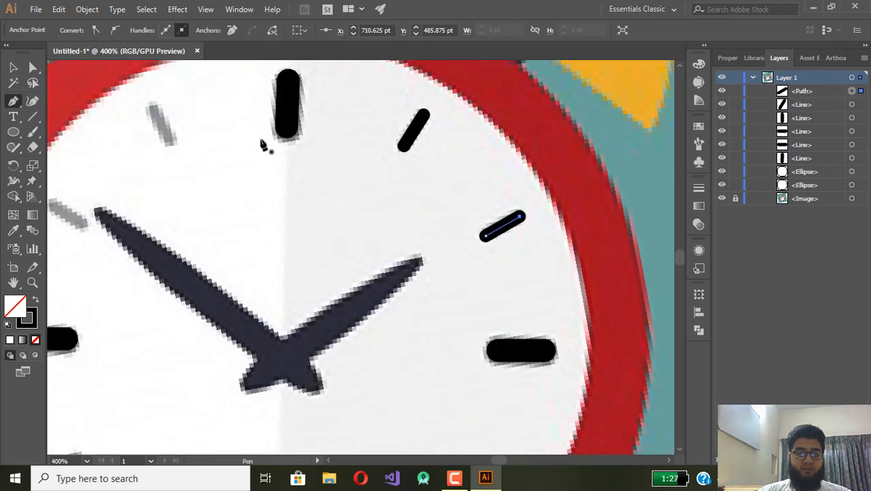
left_click_drag(262, 143, 368, 161)
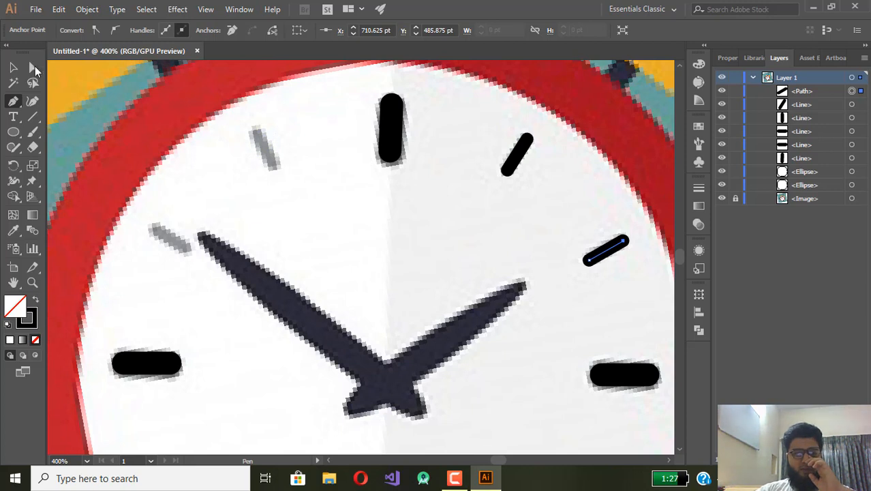
left_click(15, 67)
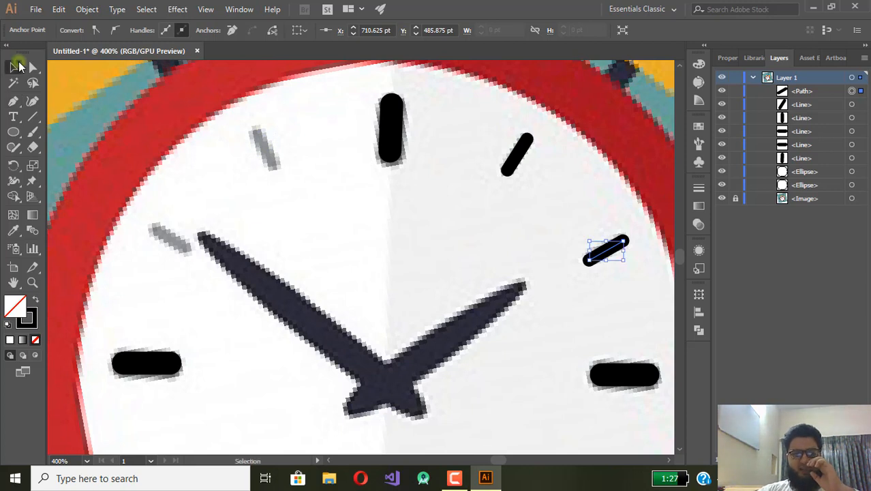
left_click(517, 148)
left_click_drag(521, 156, 269, 148)
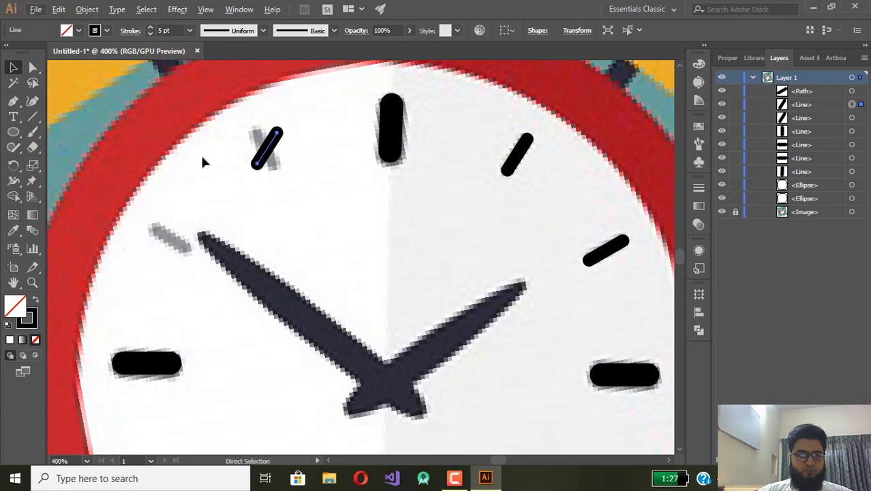
Copy the 11 o'clock line and place the pasted copy over the 10 o'clock mark.
key("ctrl+v")
key("ctrl+z")
left_click(266, 148)
key("ctrl+c")
key("ctrl+v")
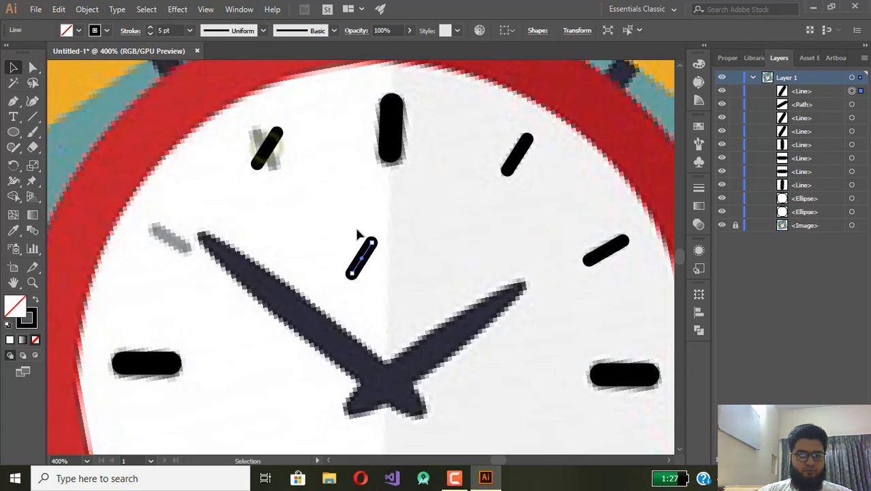
left_click_drag(365, 249, 175, 226)
scroll(258, 254, "down", 5)
Paste four more copies of the line and place them over the 7, 8, 4 and 5 o'clock marks.
key("ctrl+v")
left_click_drag(368, 254, 255, 386)
key("ctrl+v")
left_click_drag(363, 256, 599, 302)
key("ctrl+v")
key("ctrl+v")
left_click_drag(369, 258, 511, 388)
Rotate the 8 o'clock line so it follows the slant of its mark.
scroll(170, 300, "up", 4)
left_click_drag(174, 228, 230, 280)
left_click(230, 271)
left_click_drag(252, 244, 279, 280)
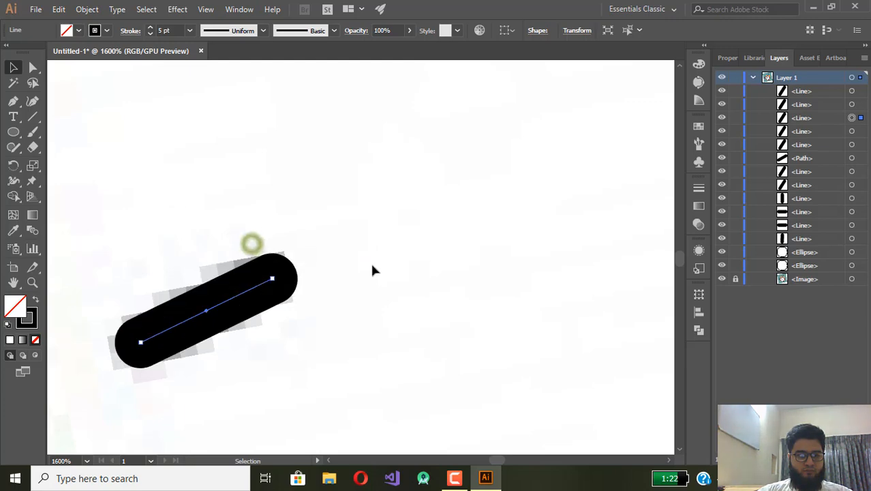
Rotate the 5 o'clock and 4 o'clock lines to match the slant of their marks.
left_click(379, 264)
scroll(382, 266, "down", 3)
left_click_drag(453, 284, 2, 201)
scroll(361, 346, "up", 2)
left_click(359, 350)
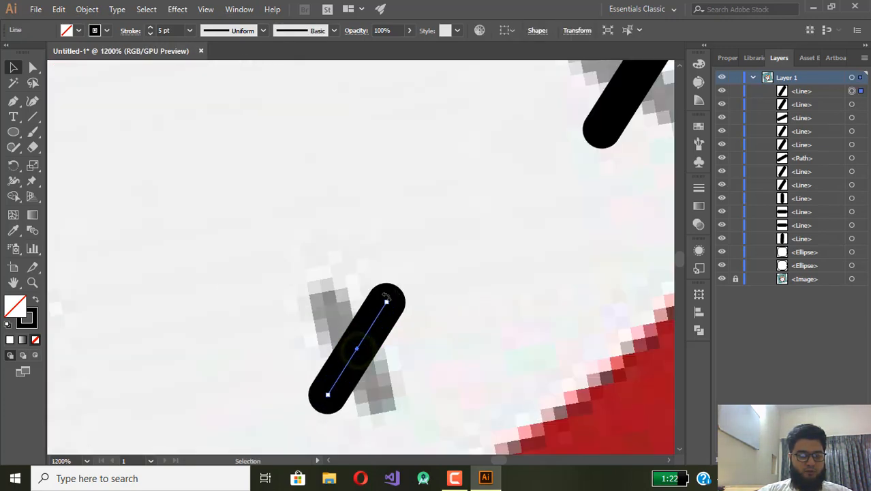
left_click_drag(386, 298, 389, 297)
scroll(409, 265, "down", 2)
scroll(425, 232, "up", 2)
left_click(414, 242)
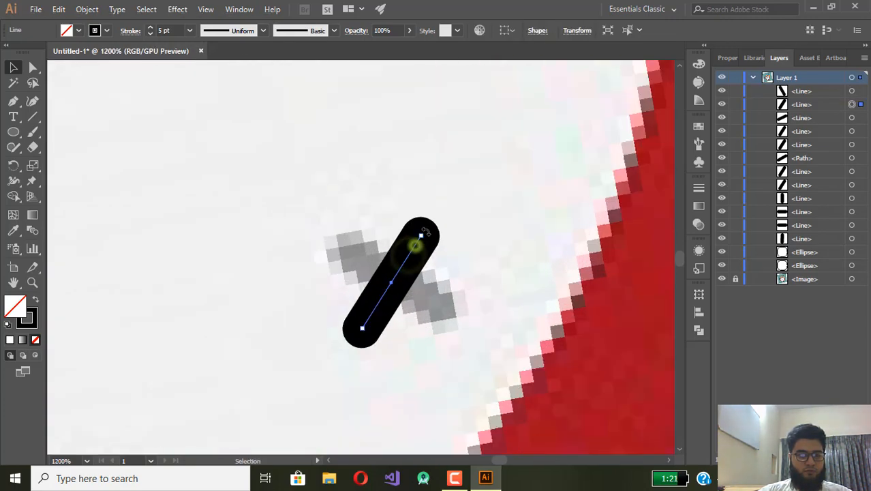
left_click_drag(423, 232, 315, 199)
Rotate the 11 o'clock and 10 o'clock lines to the slant of their marks, nudging the 11 o'clock line into place.
scroll(365, 312, "down", 3)
left_click(355, 232)
scroll(367, 212, "up", 2)
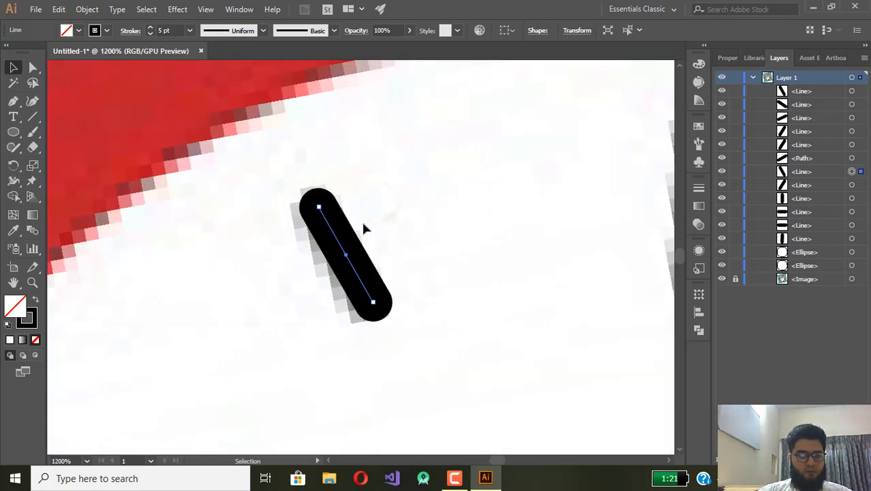
key("Left")
scroll(163, 273, "down", 3)
left_click_drag(157, 305, 288, 230)
left_click(343, 244)
left_click(365, 202)
left_click(362, 213)
left_click(359, 232)
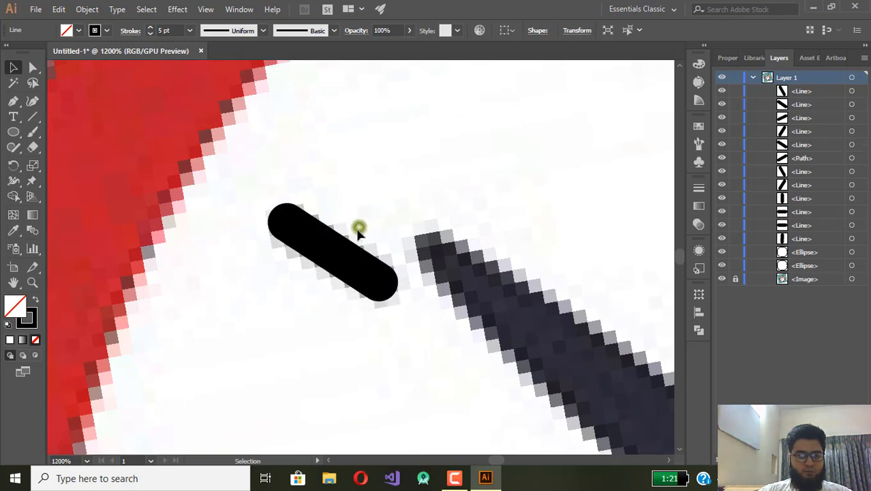
Move the 11 o'clock line off its mark, sample the mark's grey for its stroke with the Eyedropper, and remove the fill.
scroll(359, 228, "down", 3)
left_click_drag(426, 221, 345, 271)
left_click(365, 202)
scroll(368, 199, "up", 5)
left_click(330, 218)
left_click_drag(316, 213, 255, 233)
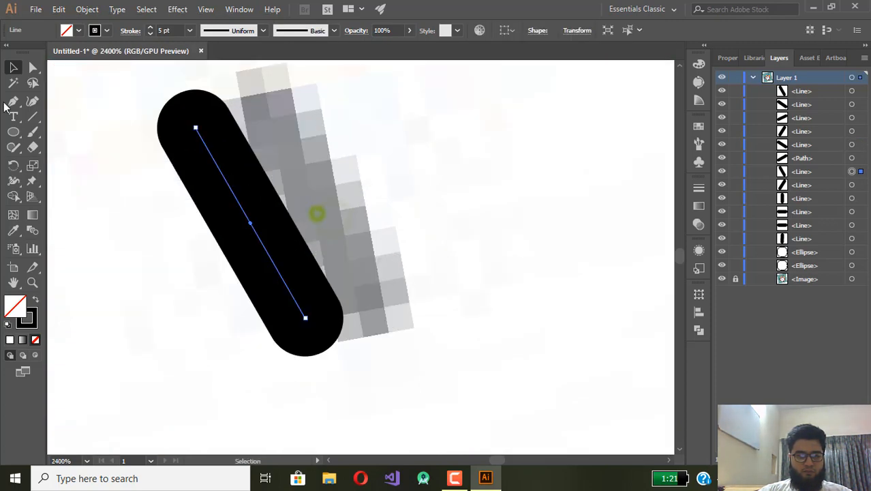
left_click(10, 235)
left_click(303, 186)
left_click_drag(12, 306, 32, 324)
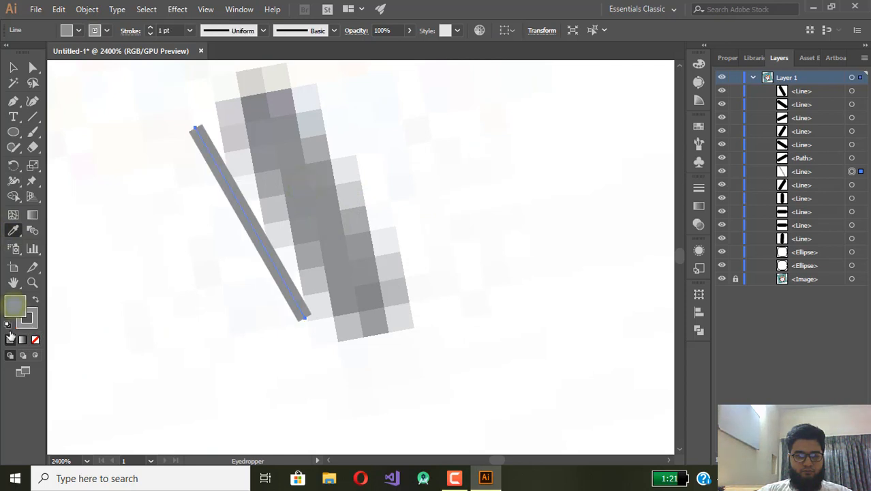
left_click(38, 341)
Move the 11 o'clock line back over its mark and give it a 5 pt stroke with round caps.
key("v")
left_click_drag(247, 220, 312, 206)
left_click(190, 30)
left_click(202, 145)
left_click(134, 32)
left_click(65, 65)
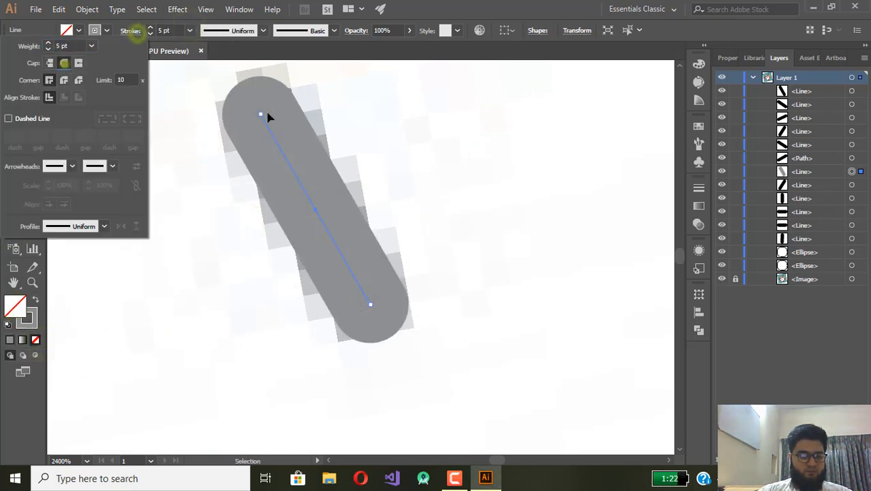
Copy the 11 o'clock line's grey round-capped style to the 10, 8 and 7 o'clock lines with the Eyedropper.
scroll(383, 124, "down", 4)
left_click_drag(392, 134, 334, 148)
left_click(169, 293)
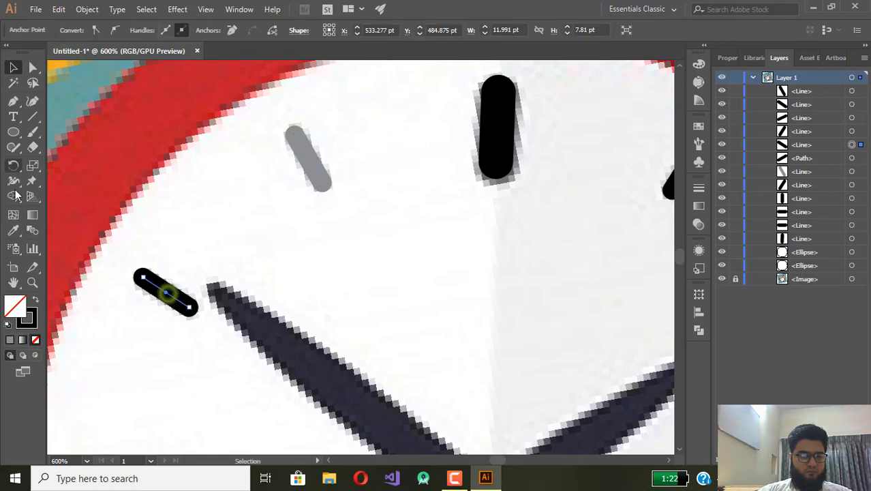
left_click(307, 151)
scroll(142, 310, "down", 6)
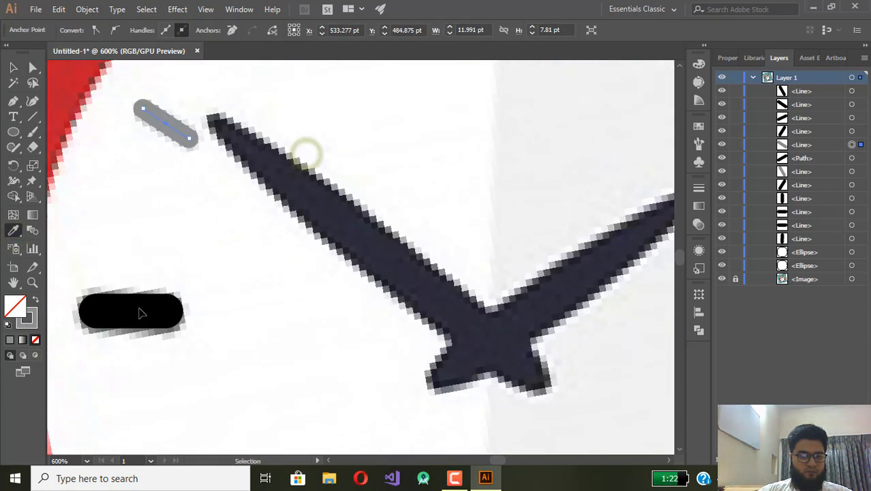
left_click(171, 296, "ctrl")
scroll(259, 150, "down", 3)
left_click(230, 76)
left_click(272, 248, "ctrl")
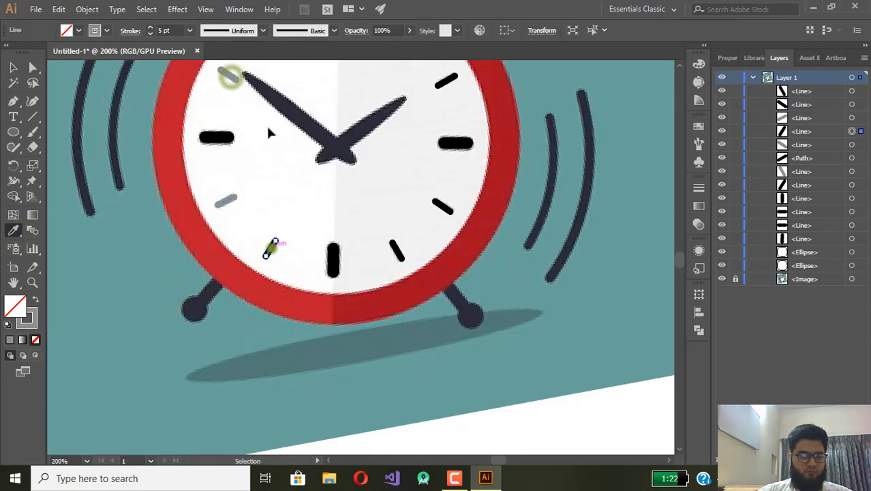
left_click(237, 78)
left_click(334, 255, "ctrl")
left_click(230, 73)
key("ctrl+z")
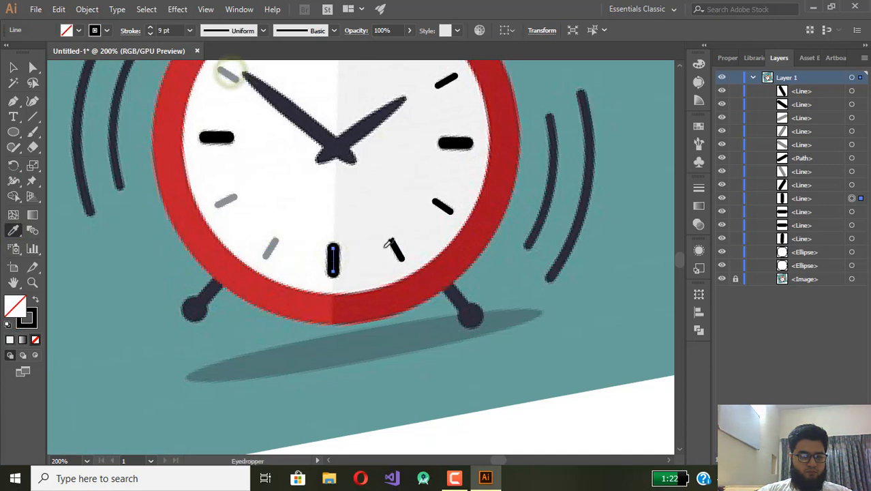
Apply the same grey 5 pt round-capped style to the 5, 4, 2 and 1 o'clock lines.
left_click(396, 249, "ctrl")
left_click(226, 72)
left_click(440, 205, "ctrl")
scroll(225, 72, "up", 2)
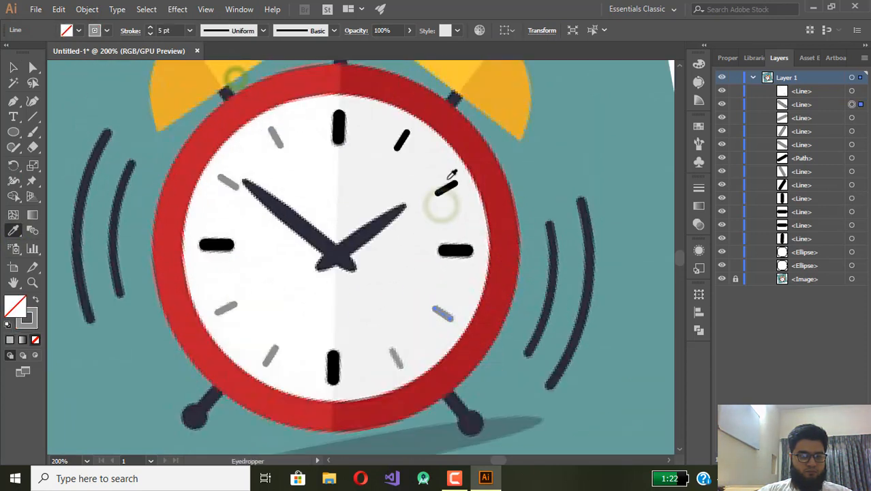
left_click(274, 139)
left_click(404, 136, "ctrl")
left_click(274, 139)
Try to recolour the 12 o'clock line by moving it off its mark and sampling the mark's dark grey.
scroll(346, 112, "up", 4)
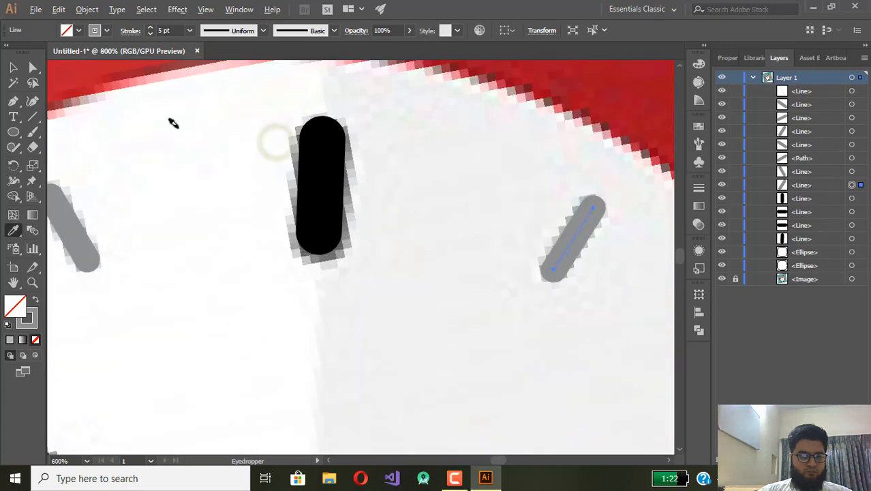
left_click(11, 66)
left_click_drag(321, 175, 385, 181)
key("i")
left_click(314, 179)
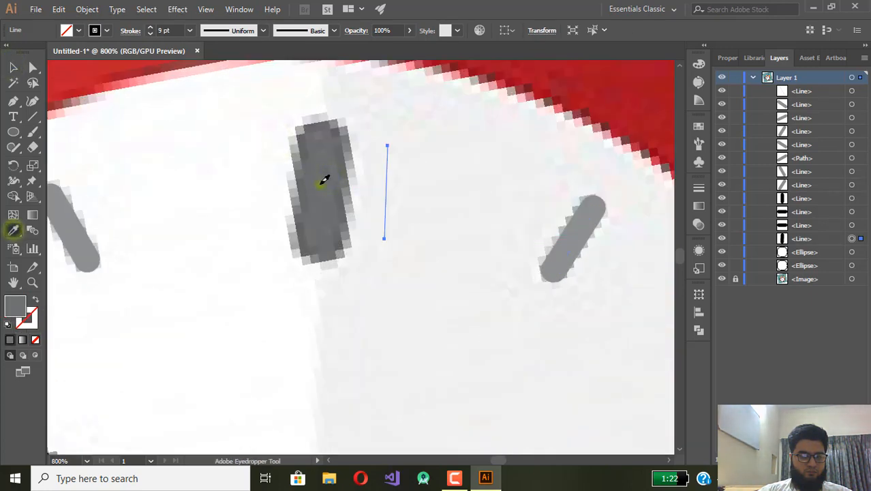
left_click_drag(19, 308, 28, 324)
left_click(12, 301)
left_click(35, 339)
left_click(344, 197)
left_click(341, 197)
left_click(340, 198)
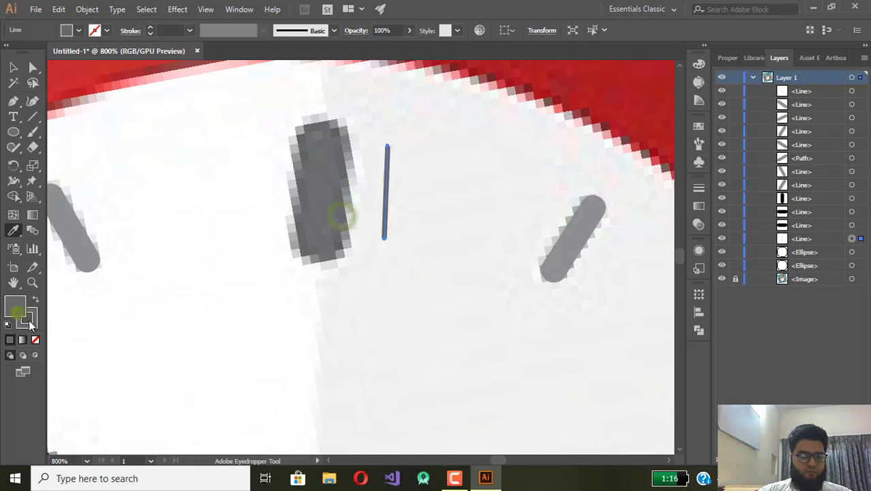
Remove the 12 o'clock line's fill and give it a 9 pt dark grey stroke with round caps.
left_click(14, 305)
left_click(35, 339)
left_click(190, 30)
left_click(214, 195)
left_click(130, 30)
left_click(64, 63)
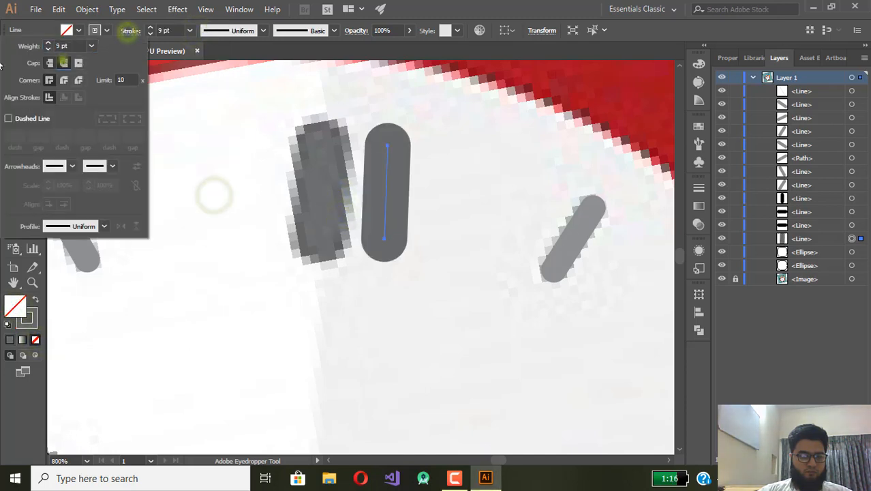
left_click(423, 7)
Move the dark grey 12 o'clock line back over its mark.
left_click(14, 66)
left_click_drag(387, 170, 322, 168)
left_click(354, 135)
scroll(351, 151, "down", 3)
left_click_drag(349, 197, 296, 162)
left_click(286, 135)
Undo the colour, stroke and position changes made to the 12 o'clock line.
key("ctrl+z")
key("ctrl+z")
key("ctrl+z")
key("ctrl+z")
key("ctrl+z")
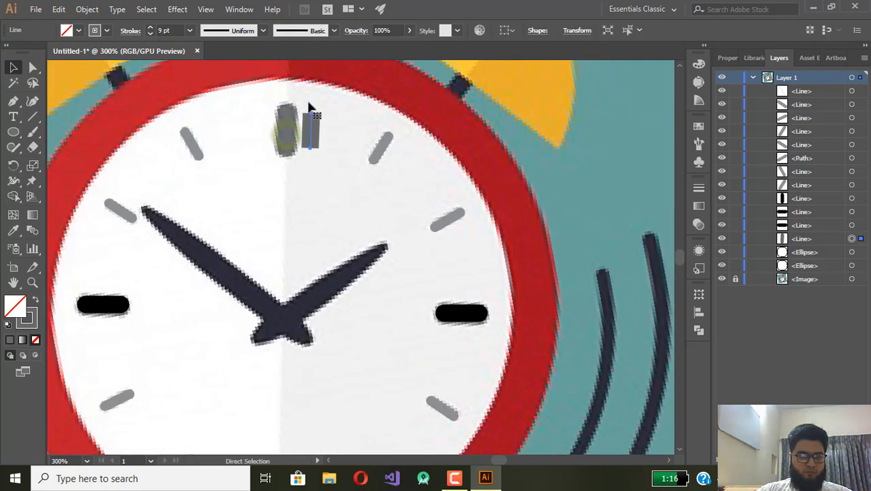
key("ctrl+shift+z")
key("ctrl+shift+z")
key("ctrl+shift+z")
key("ctrl+shift+z")
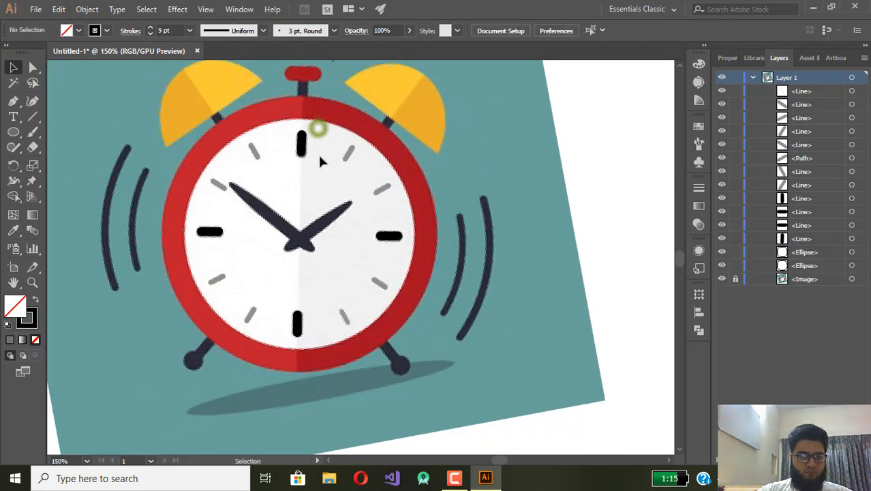
Try to select all the hour marks around the clock face together, adding the 12 o'clock line last.
left_click_drag(320, 157, 329, 191)
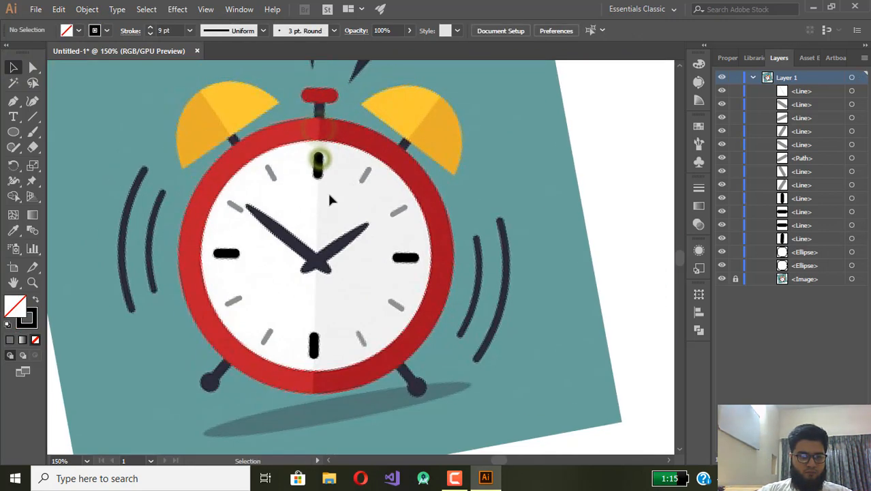
left_click(365, 178)
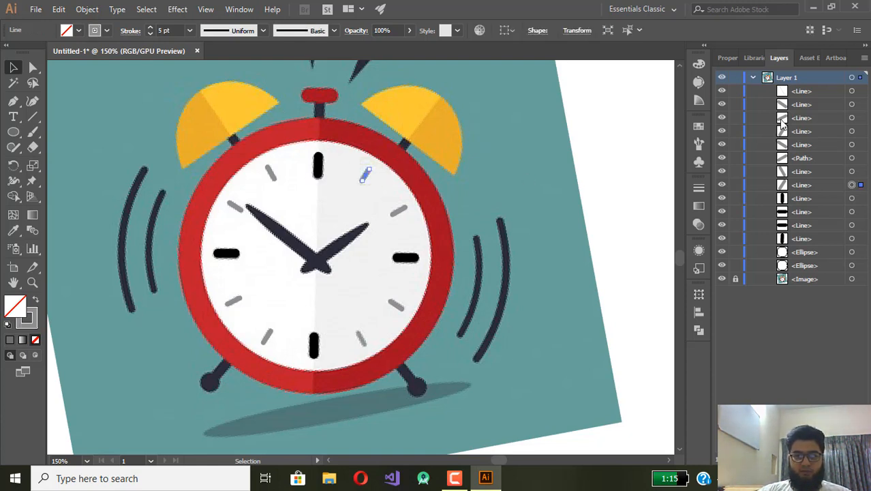
left_click(814, 90)
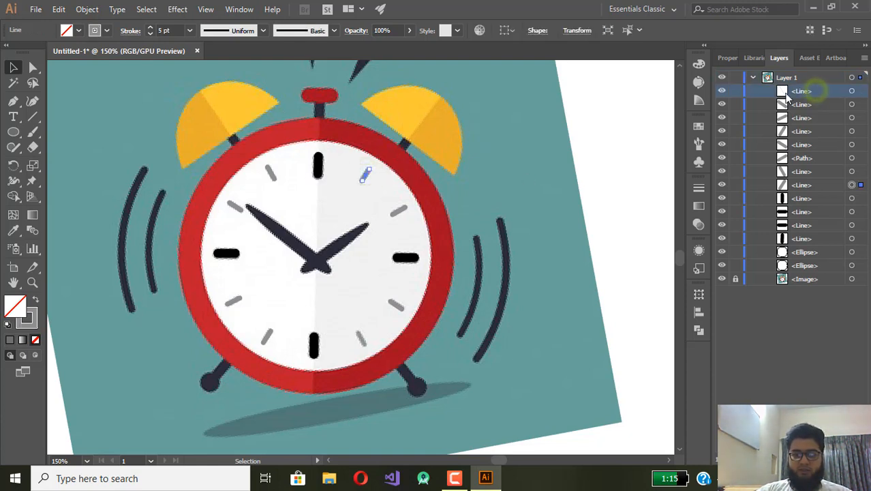
left_click(271, 173)
left_click(234, 204, "shift")
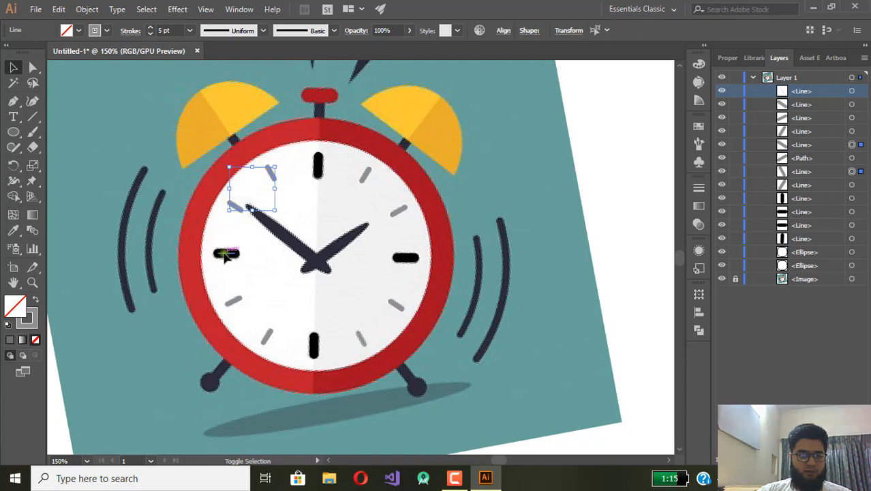
left_click(226, 253, "shift")
left_click(232, 301, "shift")
left_click(268, 336, "shift")
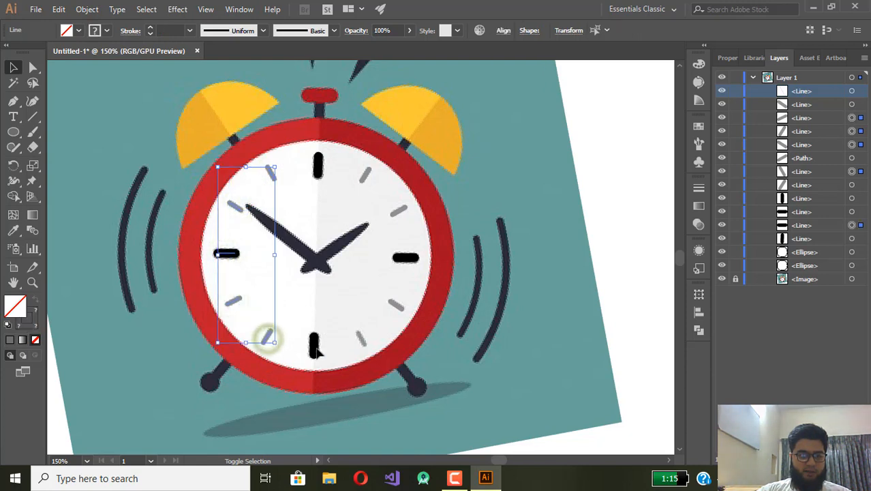
left_click(314, 346, "shift")
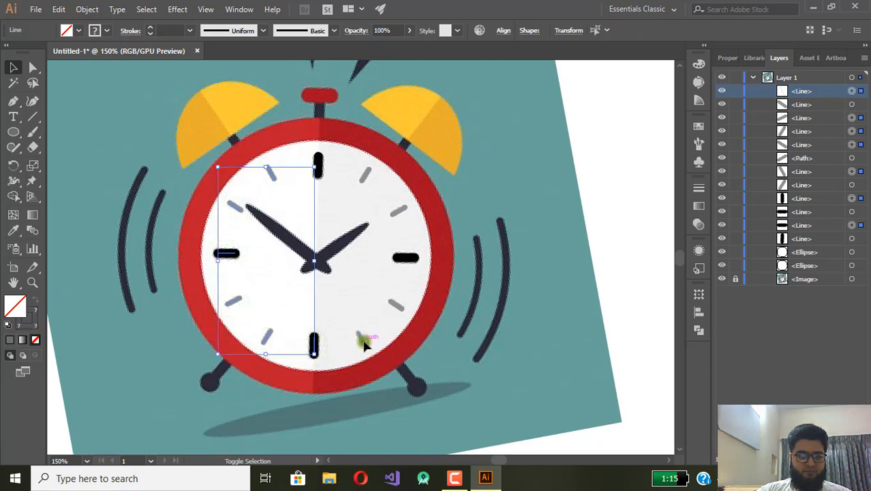
left_click(361, 339, "shift")
left_click(395, 306, "shift")
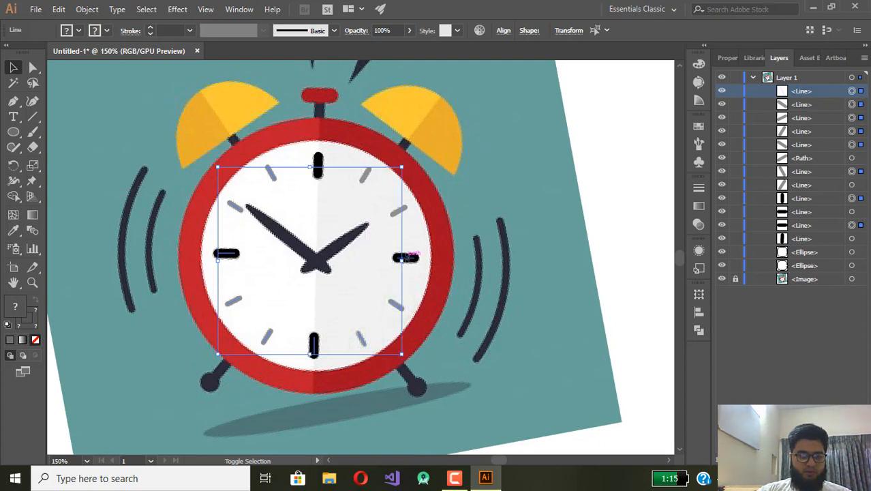
left_click(409, 257, "shift")
left_click(400, 213, "shift")
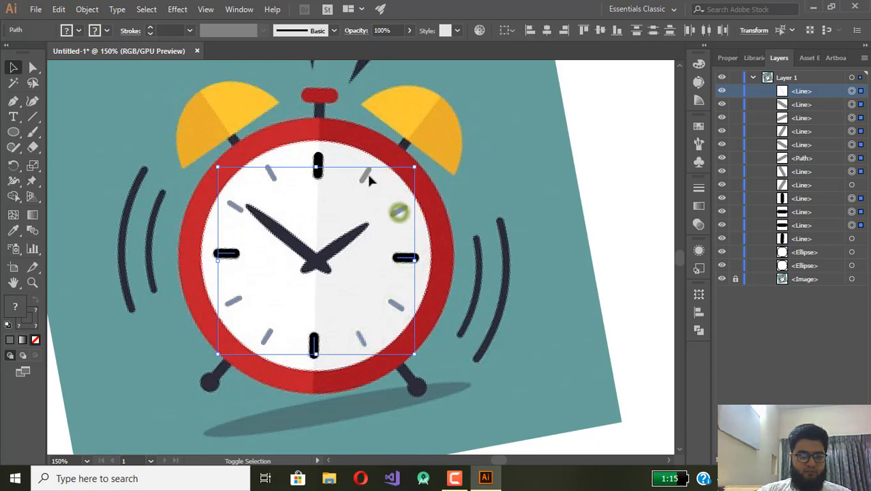
left_click(366, 175, "shift")
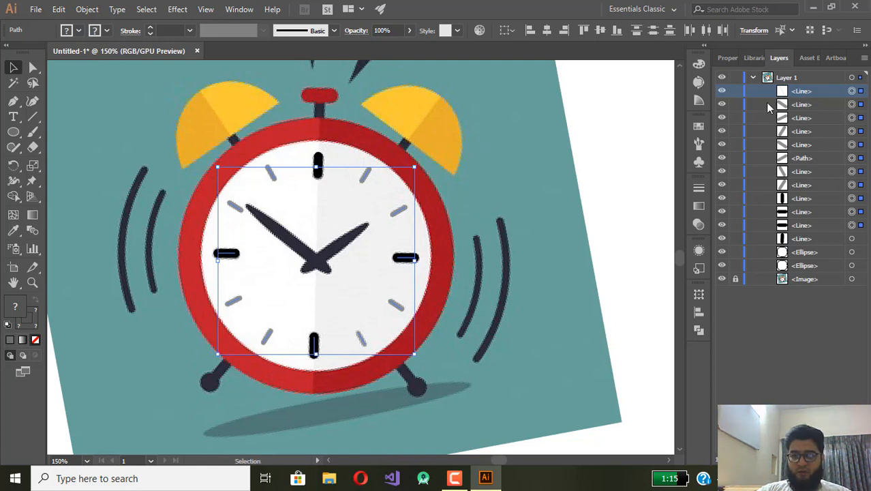
left_click(804, 239, "shift")
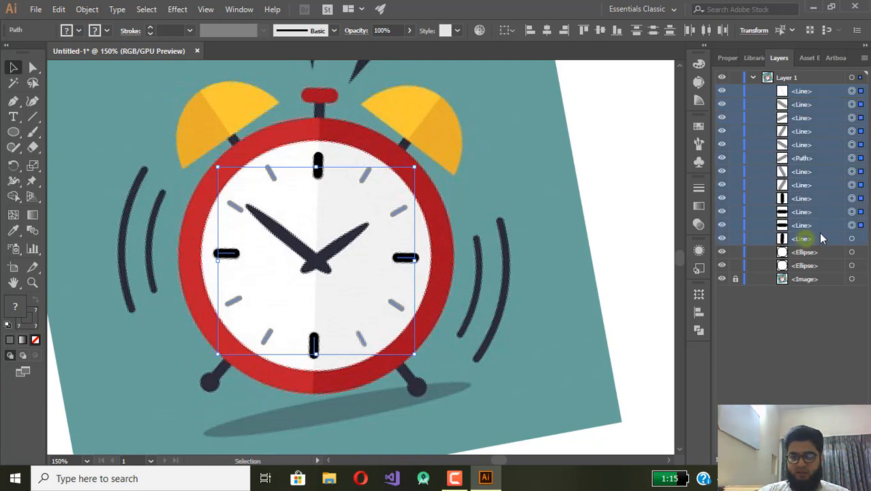
left_click(860, 238)
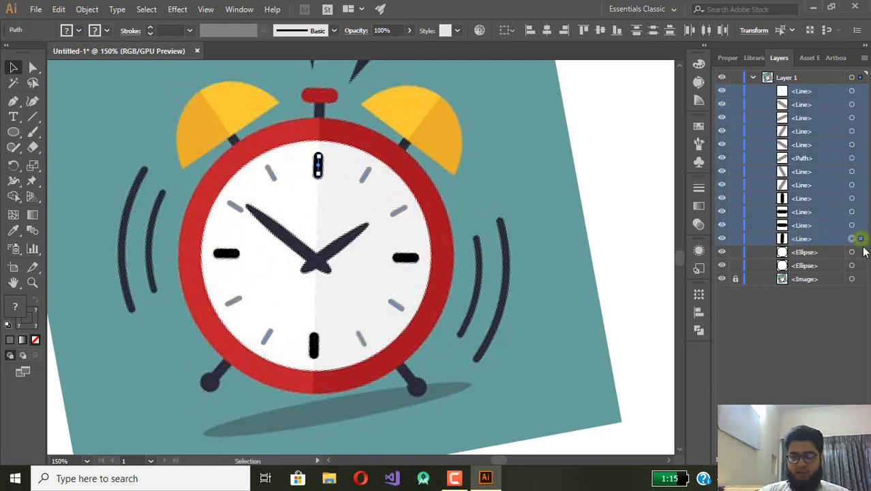
Select all twelve hour-mark lines, including the 12 o'clock one, and group them.
left_click(861, 92)
left_click(861, 238, "shift")
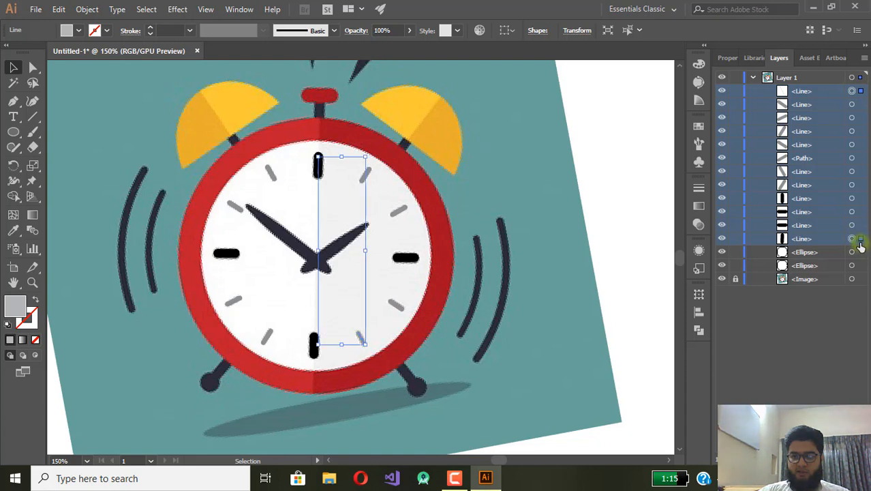
left_click(861, 104, "shift")
left_click(860, 117, "shift")
left_click(861, 131, "shift")
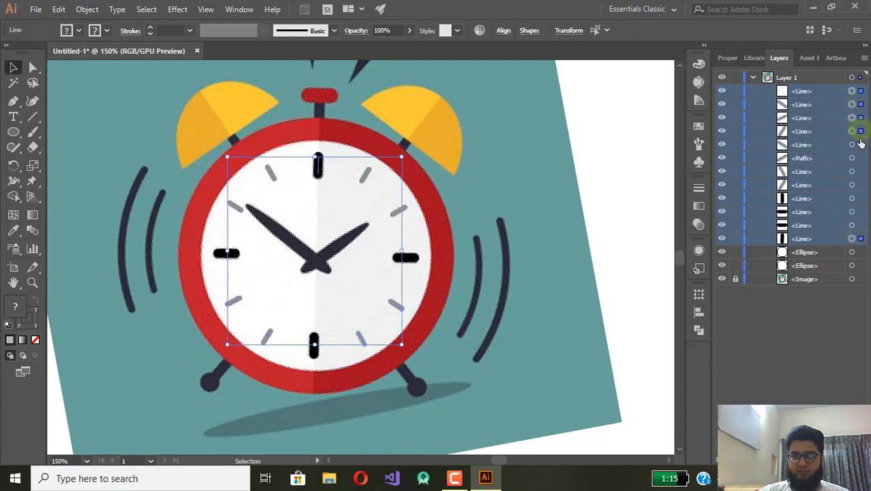
left_click(861, 158, "shift")
left_click(861, 171, "shift")
left_click(861, 185, "shift")
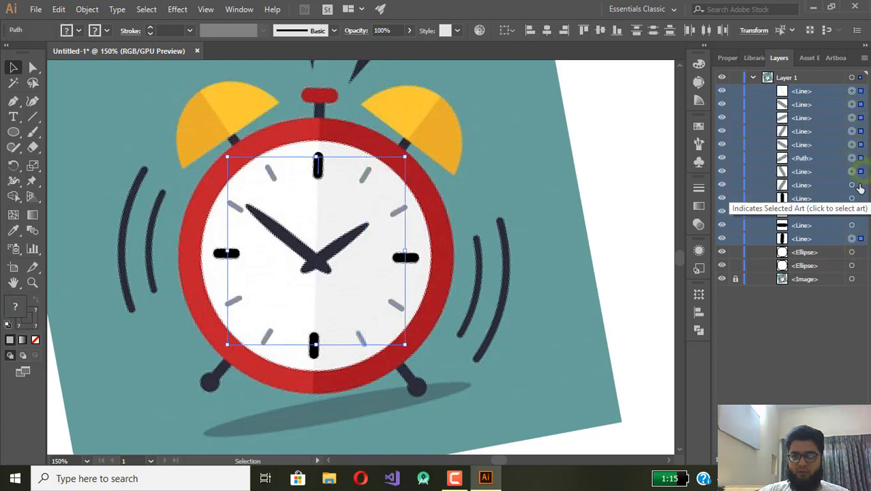
left_click(861, 199, "shift")
left_click(861, 211, "shift")
left_click(861, 225, "shift")
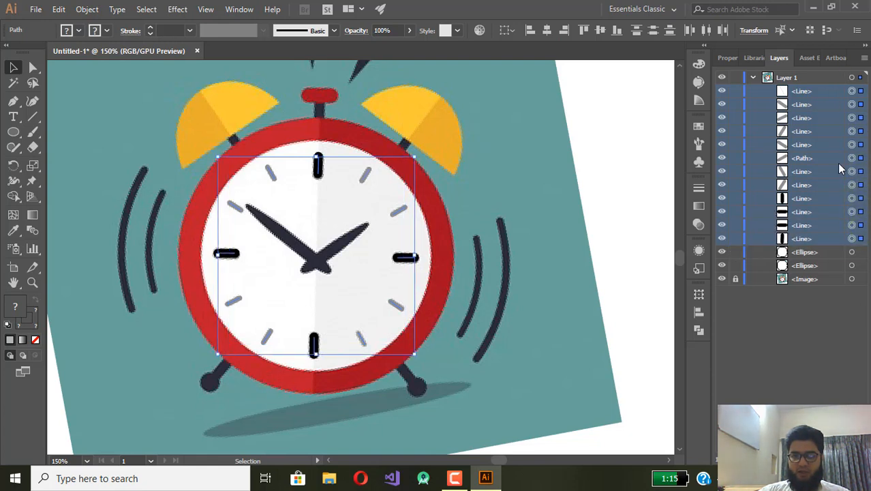
key("ctrl+g")
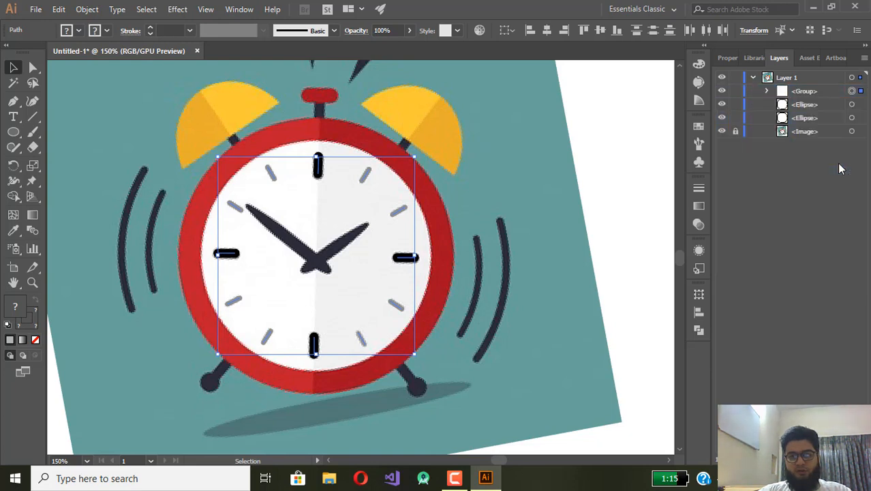
Toggle the hour-mark group's visibility to check what it contains.
left_click(723, 89)
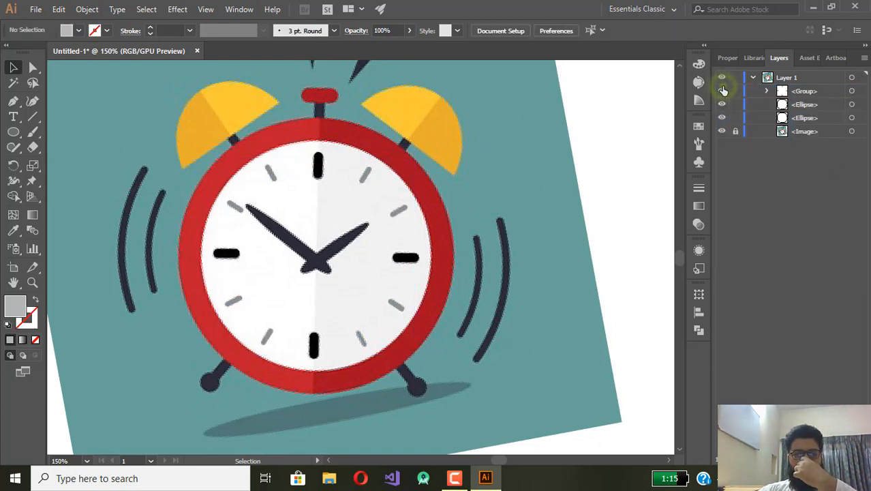
left_click(722, 91)
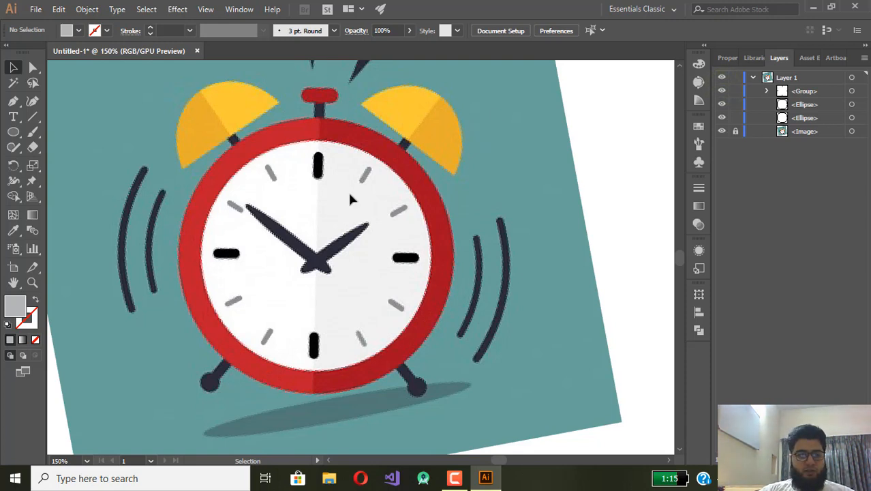
left_click(383, 145)
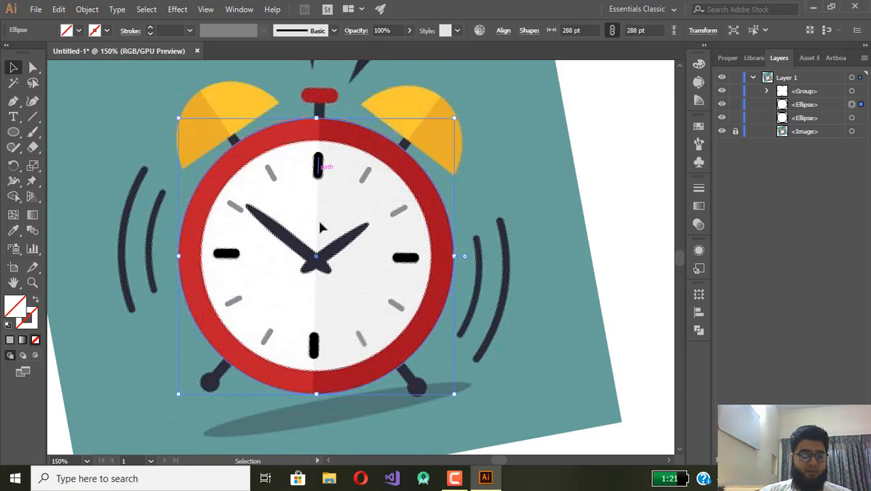
Draw an ellipse about 81 by 61.7 pt over the hour hand, starting at the hand's tip.
scroll(285, 247, "up", 4)
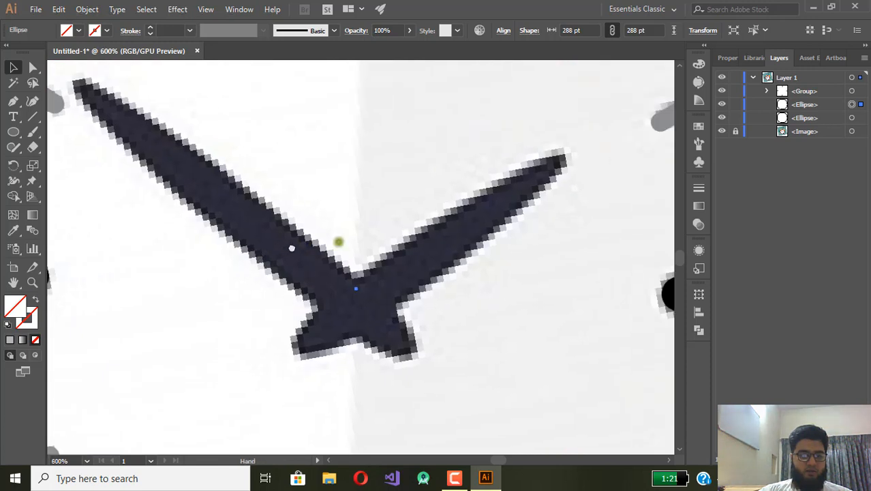
left_click(12, 136)
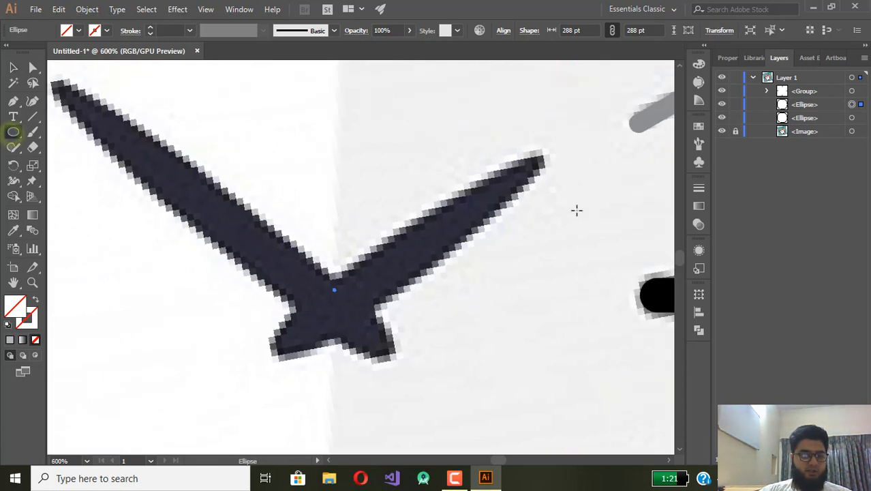
left_click_drag(543, 155, 234, 392)
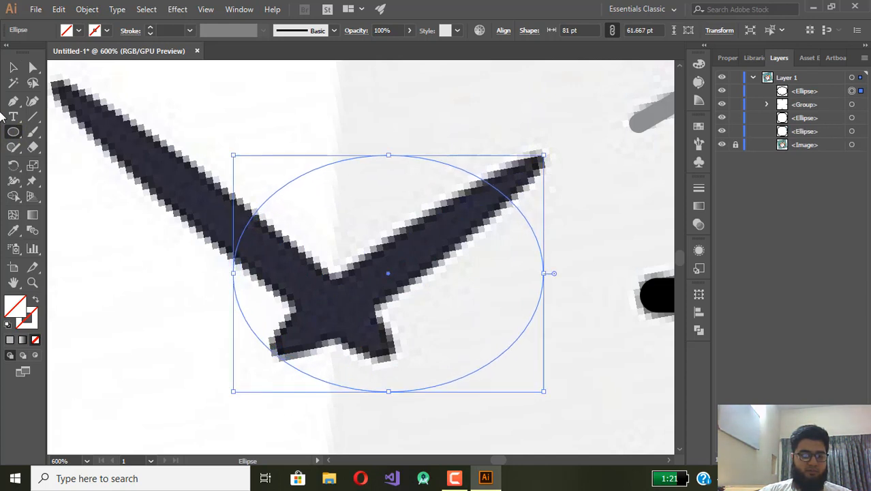
Move the ellipse's four anchor points onto the hour hand's tip, upper edge, tail end and lower edge.
left_click(32, 68)
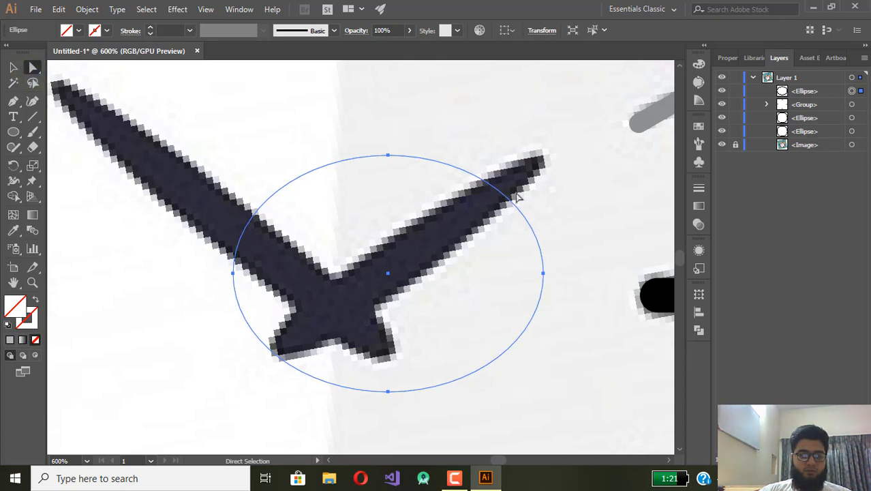
left_click_drag(502, 196, 543, 156)
key("ctrl+z")
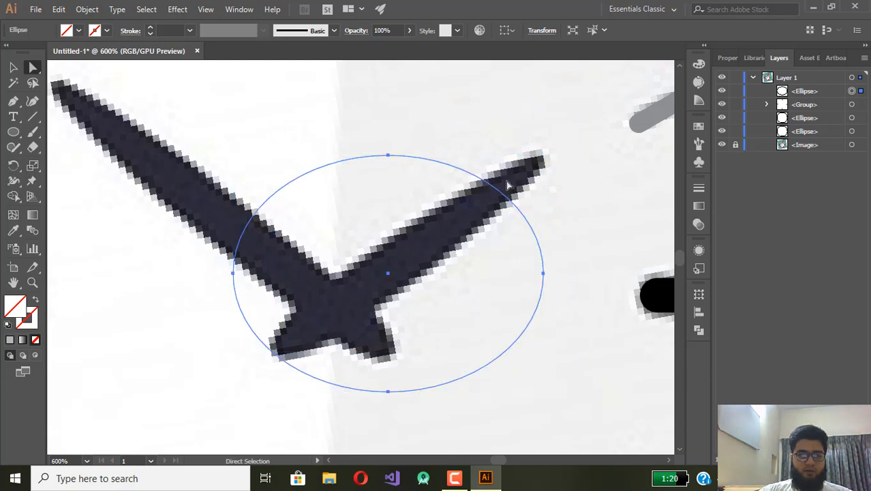
left_click_drag(544, 273, 543, 159)
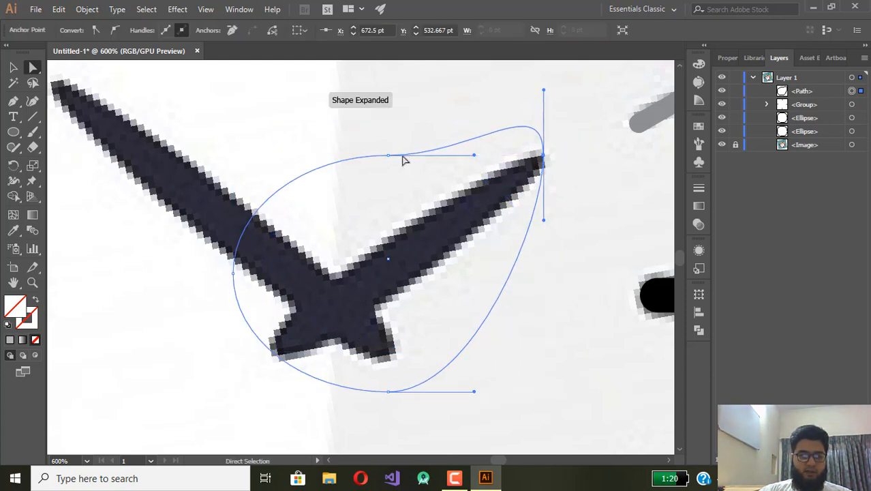
left_click_drag(389, 156, 372, 242)
left_click_drag(234, 273, 274, 354)
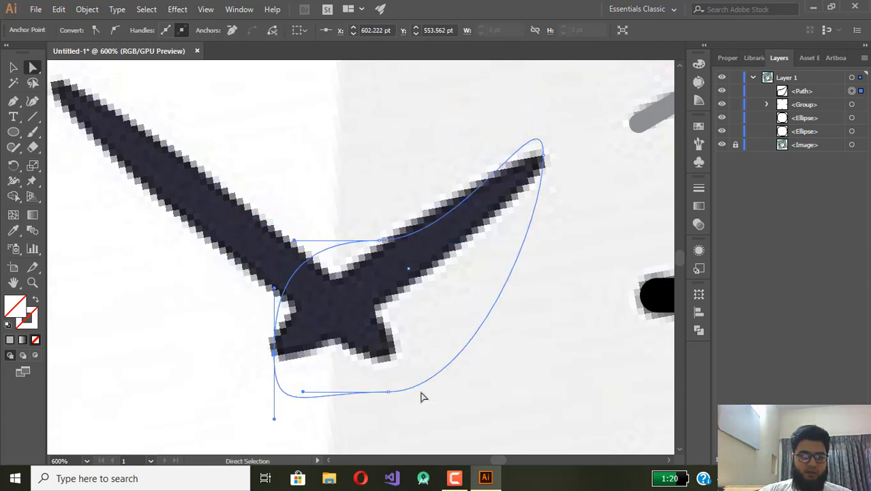
left_click_drag(388, 392, 441, 270)
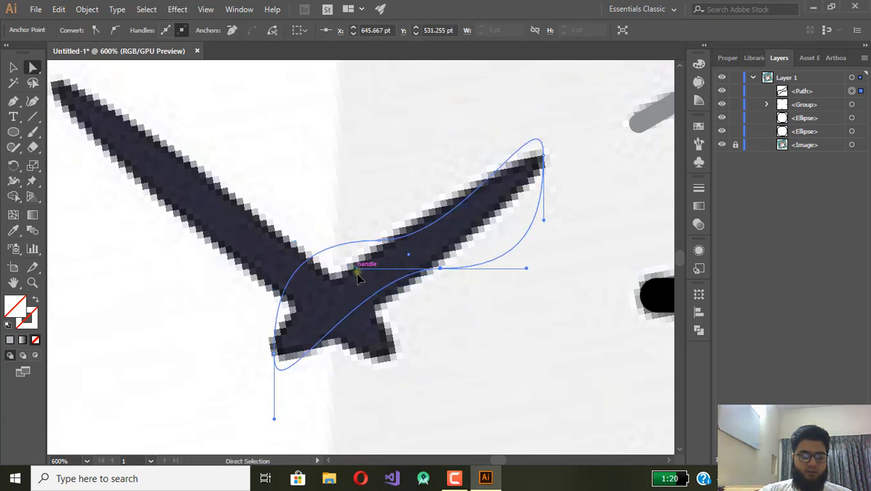
Adjust the direction handles along the outline's underside so the curve follows the hour hand's lower edge.
left_click_drag(357, 272, 363, 300)
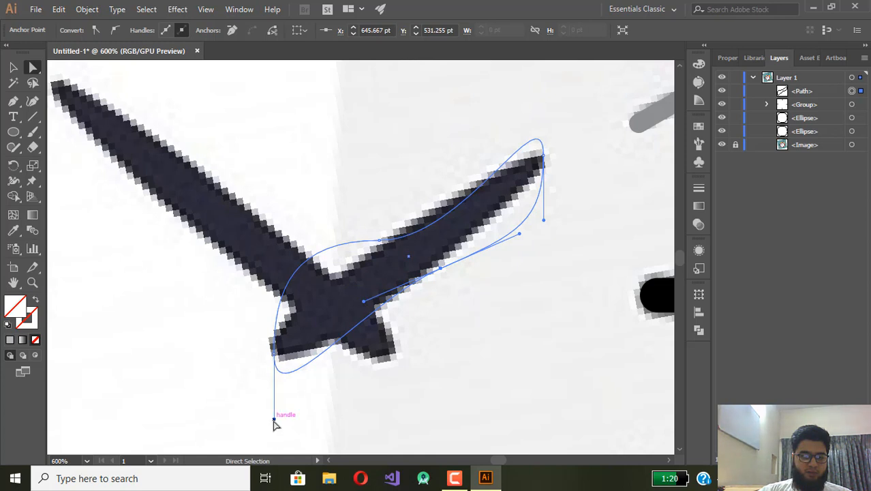
left_click_drag(274, 419, 292, 386)
left_click_drag(363, 301, 367, 312)
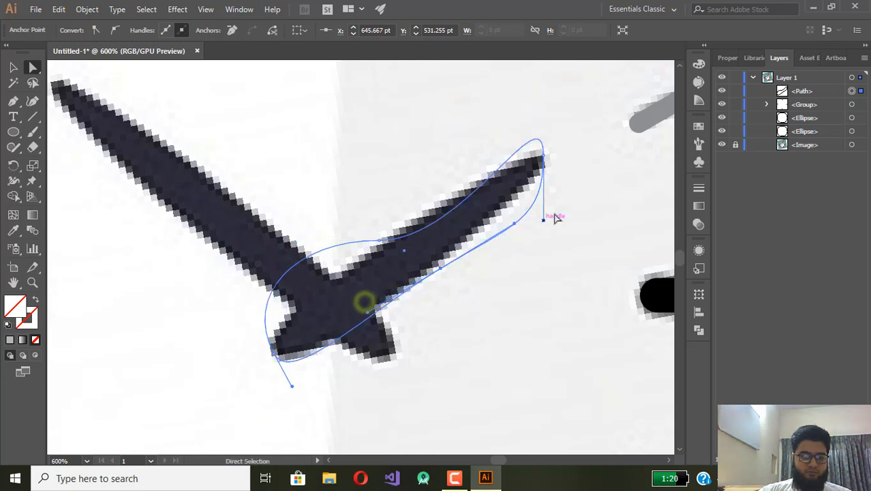
left_click_drag(543, 219, 509, 200)
Adjust the direction handles at the tip and upper anchor so the outline follows the hour hand's upper edge.
left_click(544, 155)
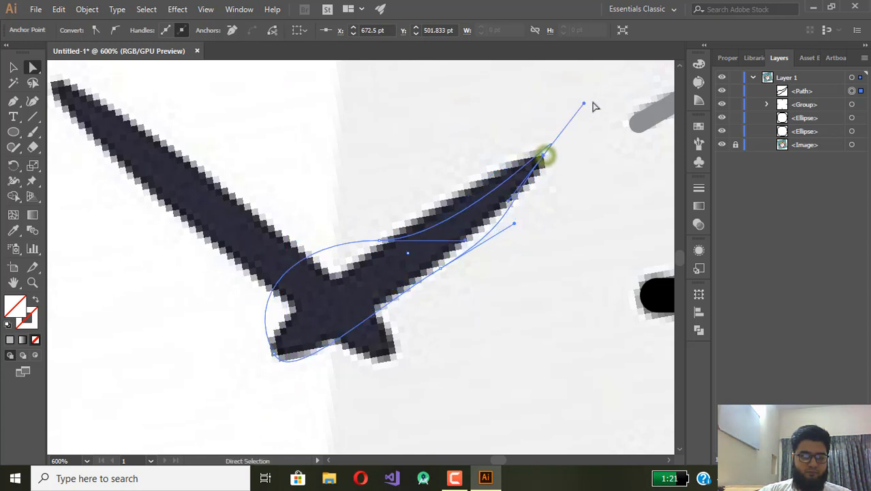
left_click_drag(583, 104, 525, 139)
left_click(462, 238)
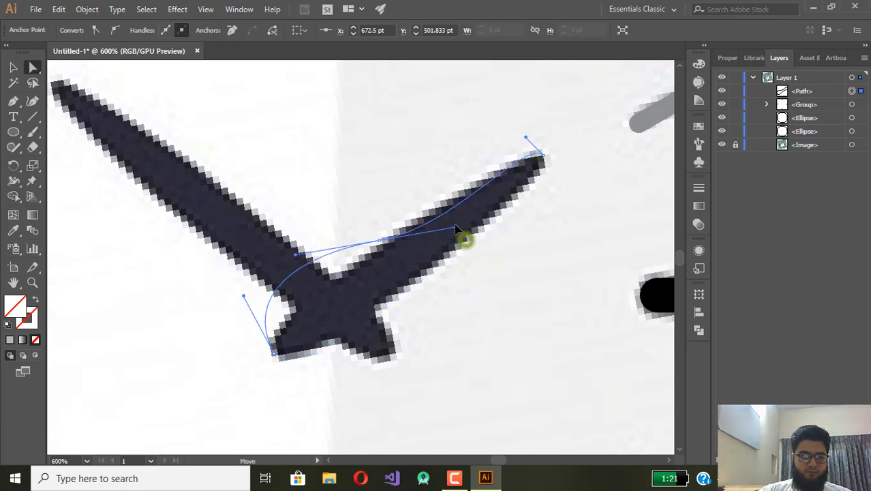
left_click_drag(455, 229, 310, 283)
Shorten the tail anchor's direction handles to tighten the curve there, and refine the upper anchor's handle toward the tail.
left_click(275, 353)
left_click_drag(244, 297, 265, 343)
scroll(283, 375, "up", 3)
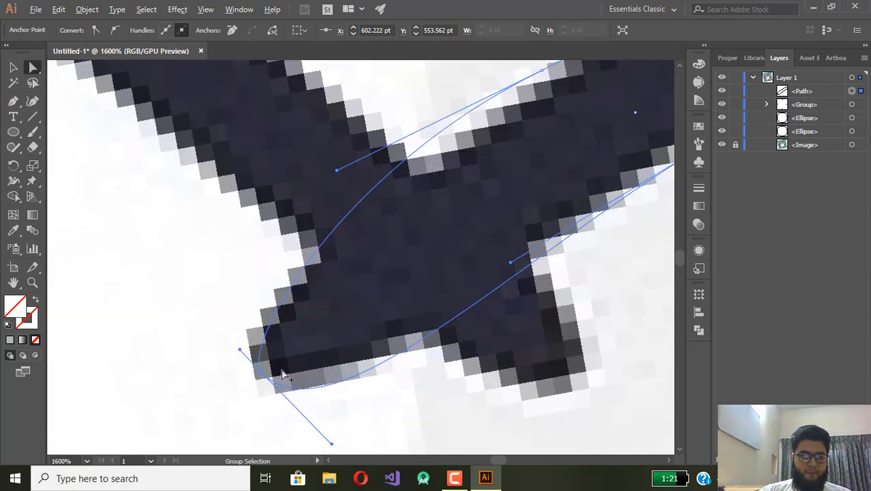
left_click_drag(331, 443, 302, 413)
scroll(422, 324, "down", 1)
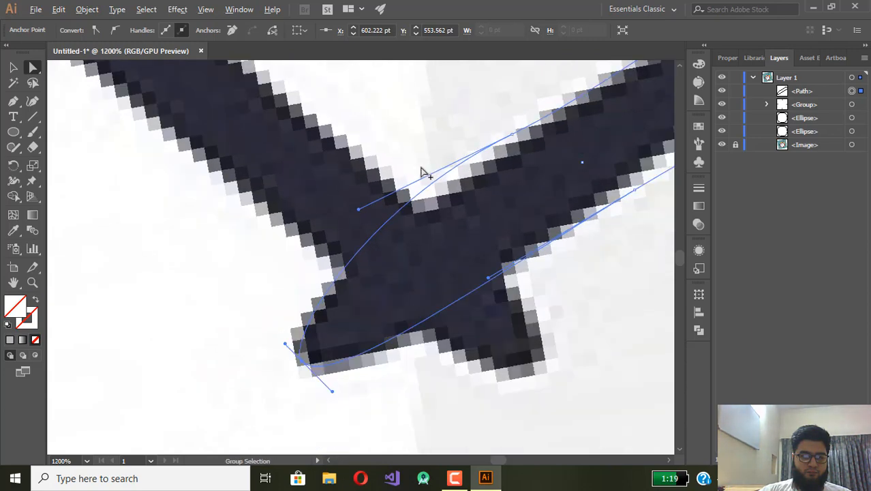
left_click_drag(358, 210, 362, 228)
Pull in the hour hand tip's lower direction handle and adjust the lower-edge anchor's handle so the outline follows the hand's underside.
left_click_drag(543, 120, 402, 203)
left_click(258, 293)
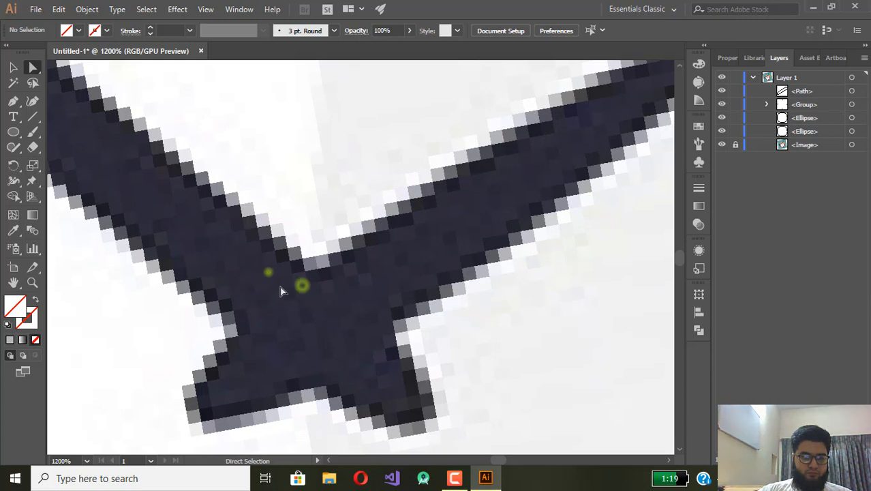
left_click_drag(279, 286, 258, 299)
left_click_drag(521, 196, 288, 291)
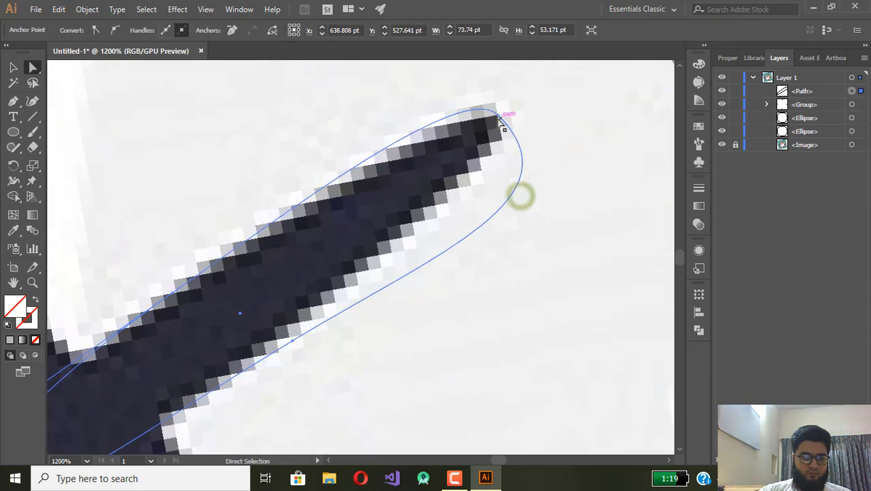
left_click(500, 118)
left_click_drag(581, 196, 526, 144)
left_click_drag(437, 246, 431, 236)
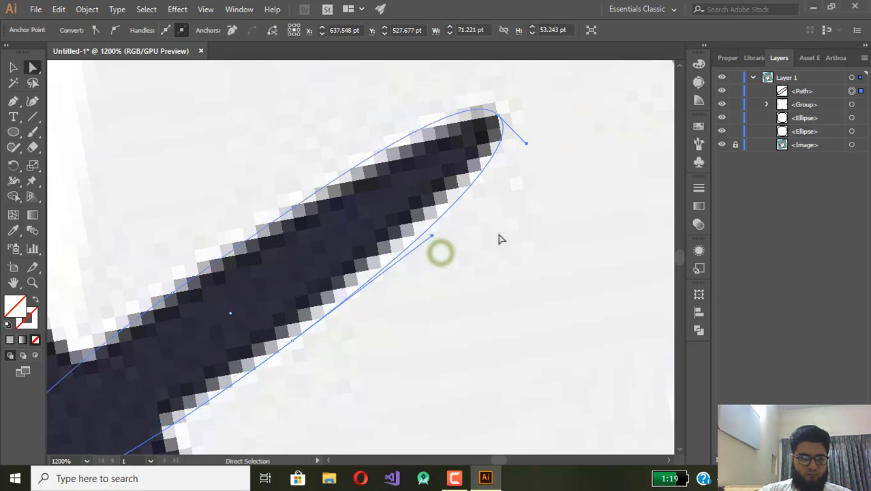
Shorten both direction handles at the hour hand's tip and refine the lower-edge anchor's handle to make the outline's end narrower.
scroll(496, 154, "down", 2)
scroll(504, 154, "up", 5)
scroll(539, 116, "down", 2)
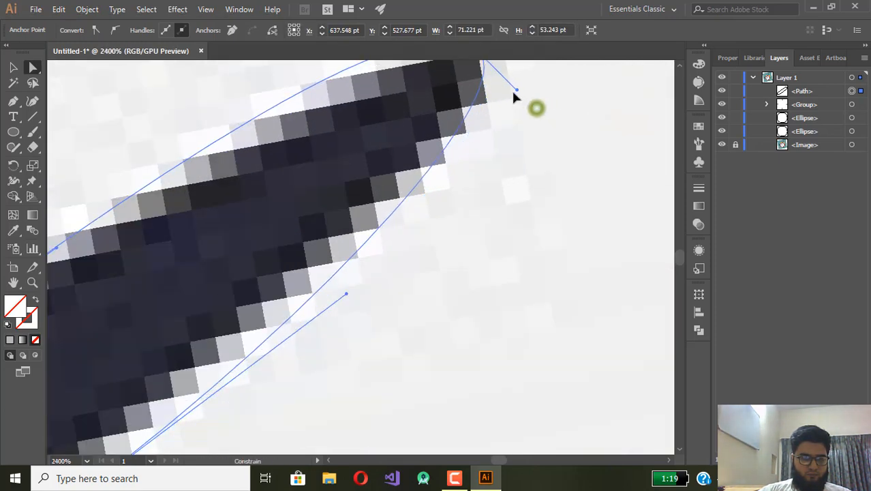
scroll(501, 136, "down", 1)
left_click_drag(452, 140, 559, 118)
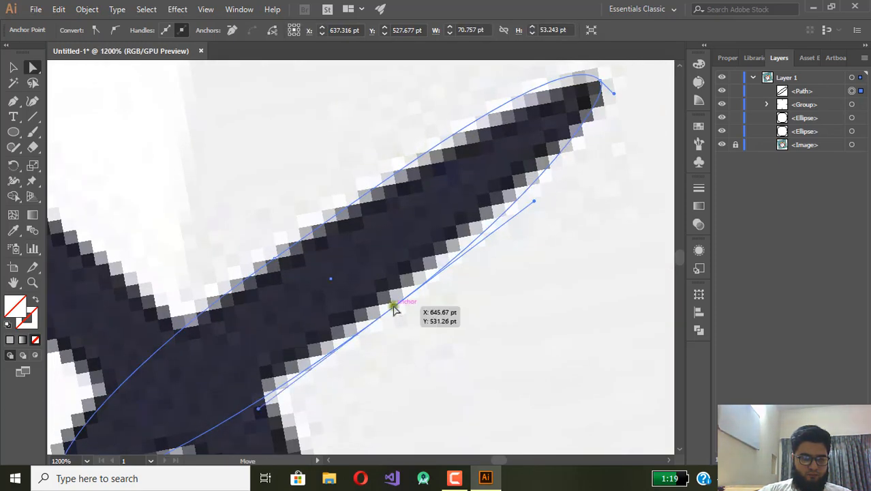
left_click_drag(394, 306, 369, 312)
left_click(600, 82)
scroll(592, 91, "up", 1)
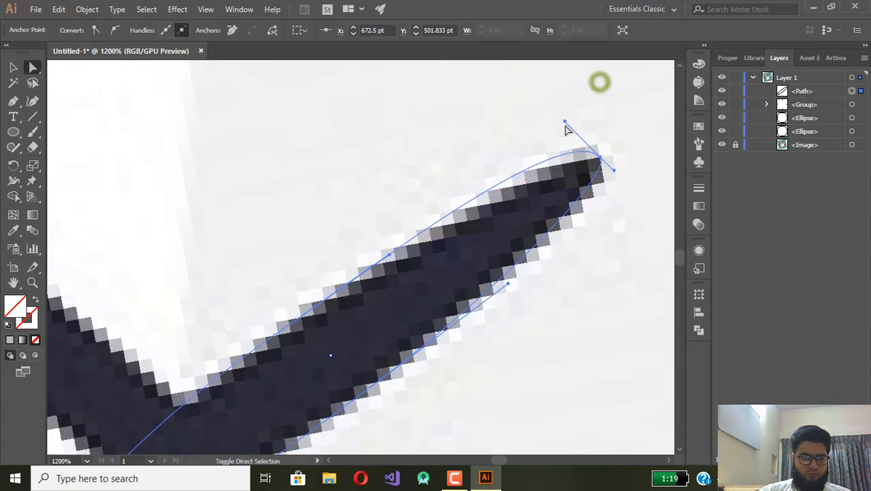
left_click_drag(565, 120, 582, 139)
Fill the hour hand outline with the dark colour sampled from the reference image using the Eyedropper.
scroll(505, 211, "down", 3)
left_click_drag(488, 235, 435, 240)
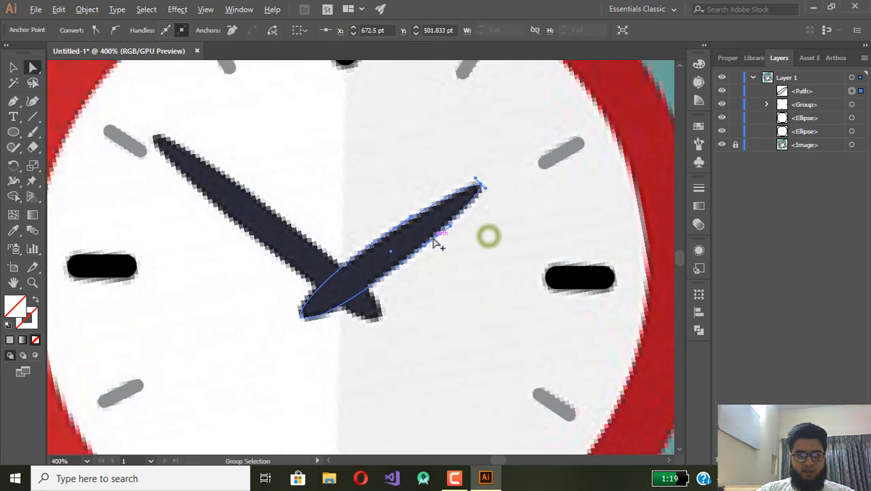
scroll(436, 239, "up", 2)
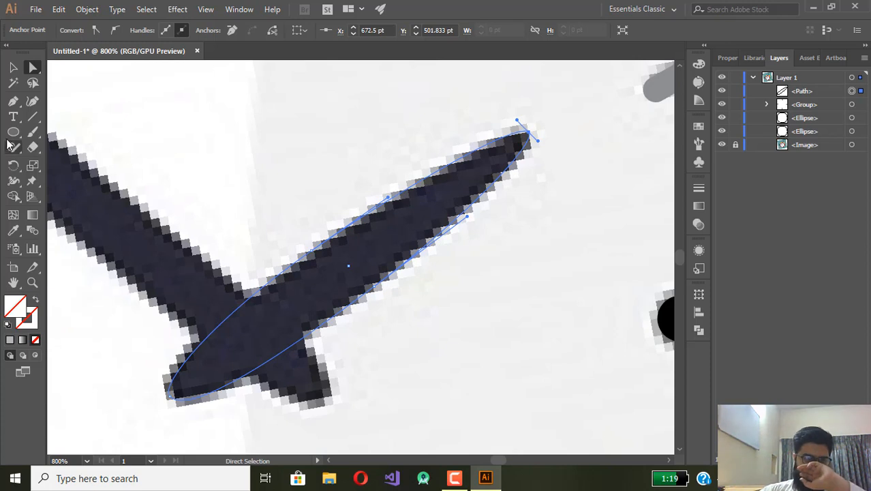
left_click(12, 232)
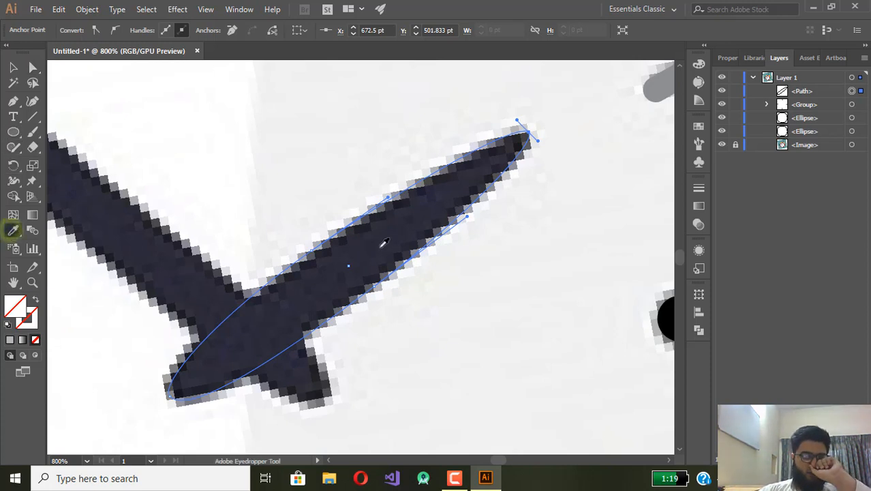
left_click(384, 242)
left_click(13, 67)
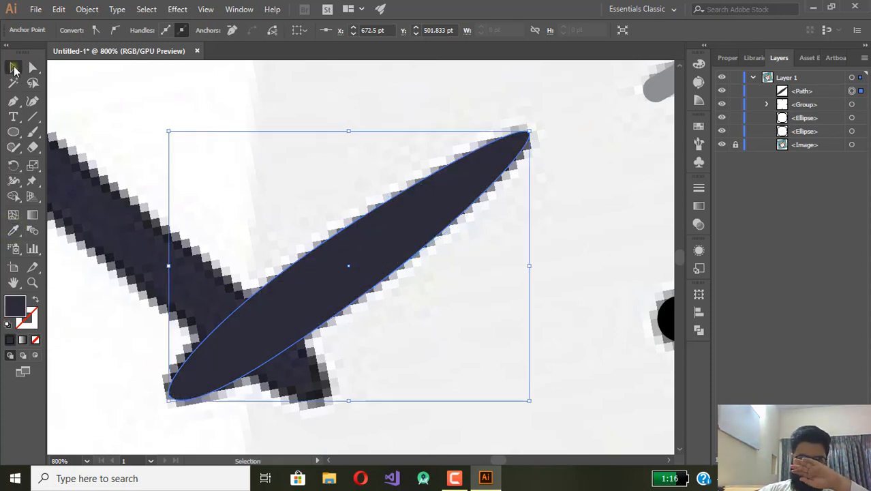
left_click(269, 136)
left_click(405, 217)
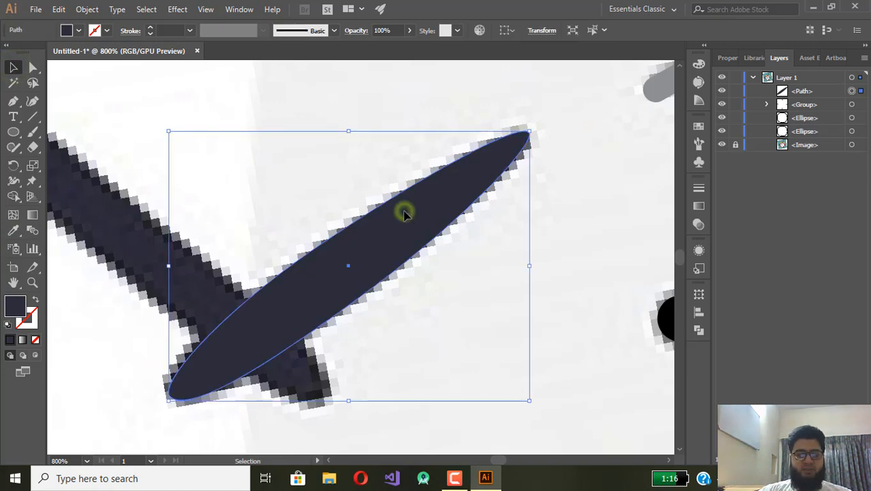
Draw an ellipse about 102 × 84 pt over the minute hand and remove its fill.
scroll(497, 215, "left", 3)
scroll(498, 215, "down", 2)
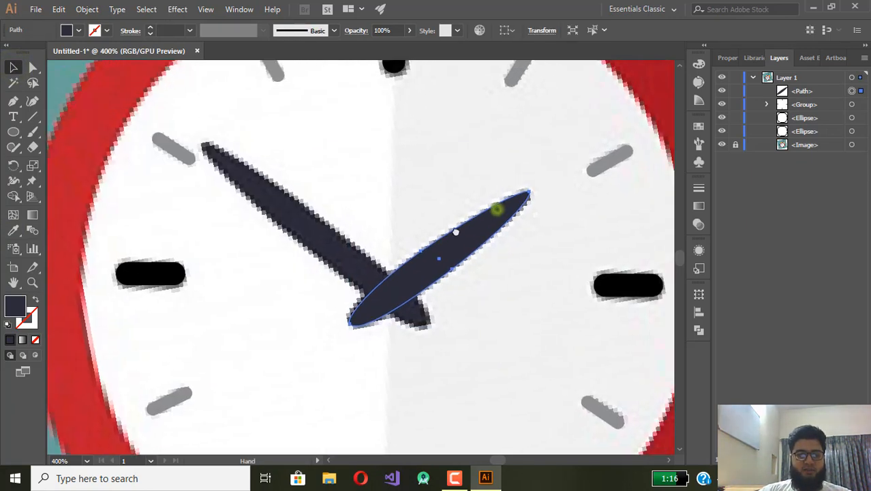
scroll(496, 205, "up", 3)
scroll(460, 235, "down", 1)
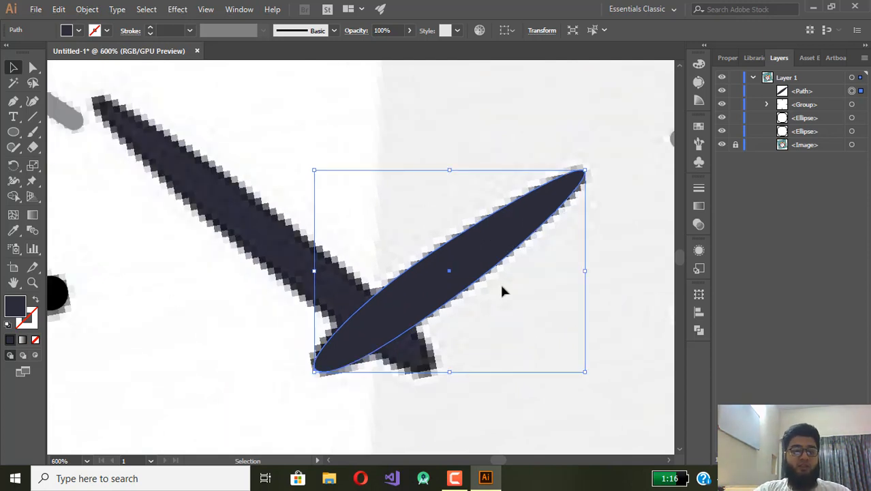
left_click(540, 208)
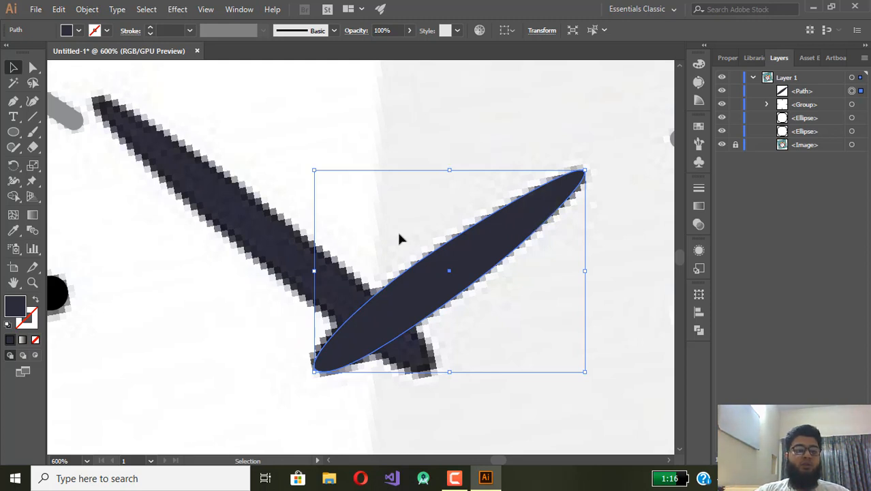
left_click(34, 68)
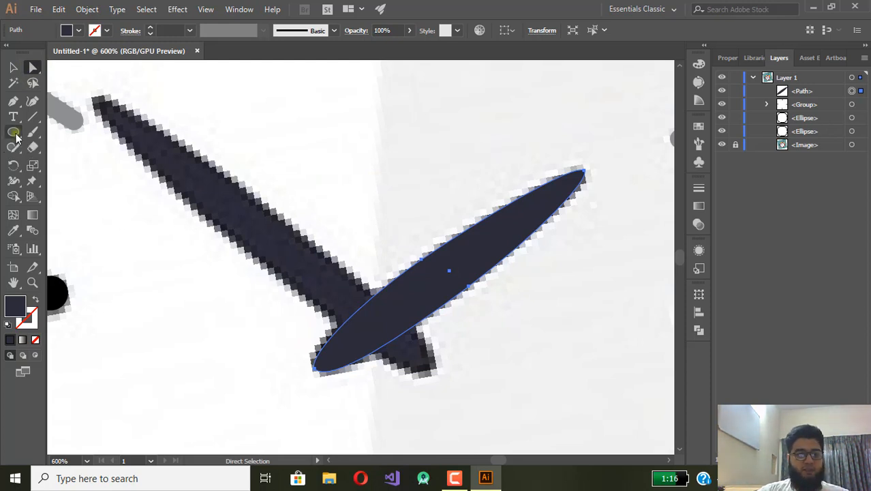
left_click_drag(92, 95, 483, 419)
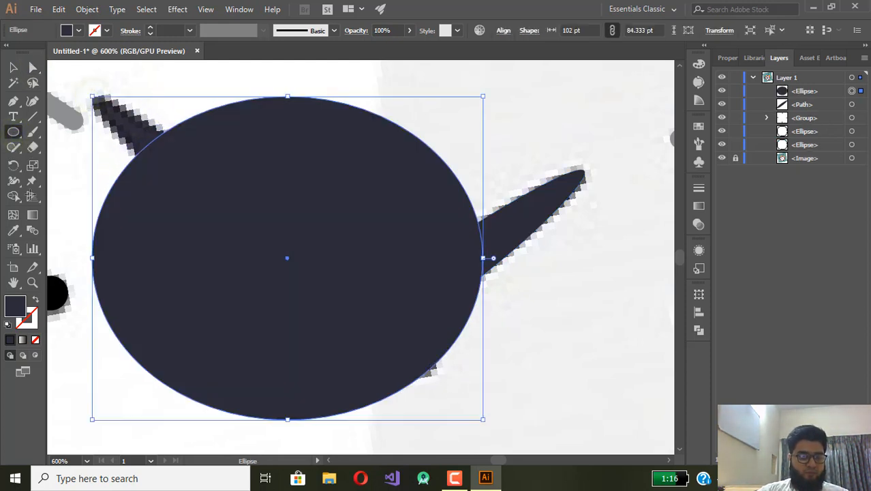
left_click(35, 340)
Move the ellipse's four anchors onto the minute hand's tip, lower edge, tail and upper edge, and angle the side handles along those edges.
left_click(33, 67)
left_click_drag(288, 97, 96, 102)
left_click_drag(92, 258, 236, 249)
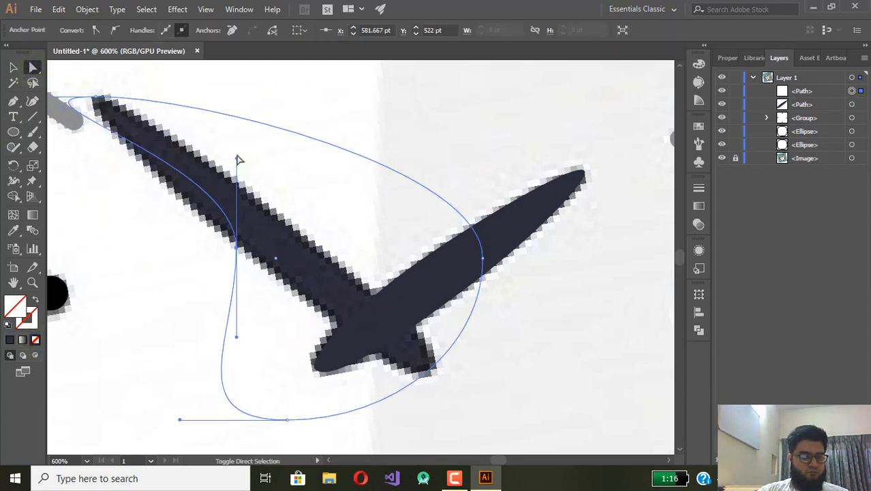
left_click(237, 156)
left_click_drag(286, 419, 433, 372)
left_click_drag(482, 253, 288, 221)
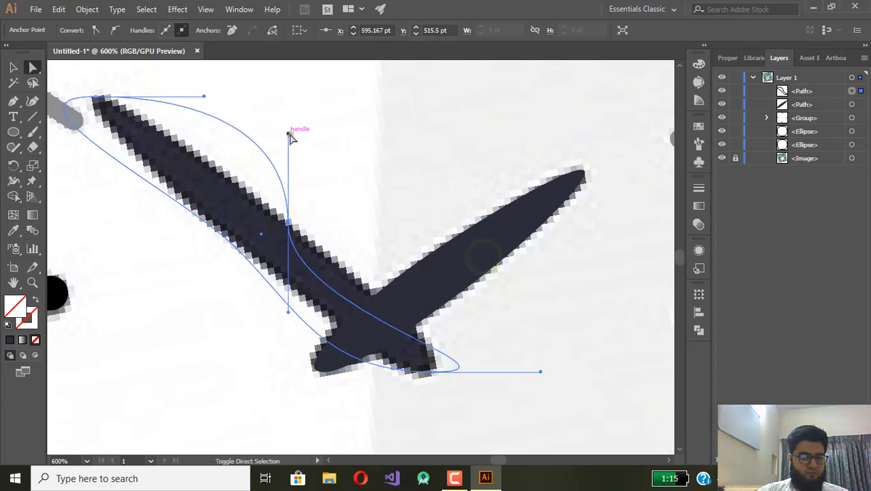
left_click(289, 134)
left_click_drag(225, 204, 240, 221)
Rotate the direction handles at the minute hand's tip diagonally and shorten them so the curve wraps the pointed end.
scroll(128, 111, "left", 3)
scroll(128, 111, "up", 1)
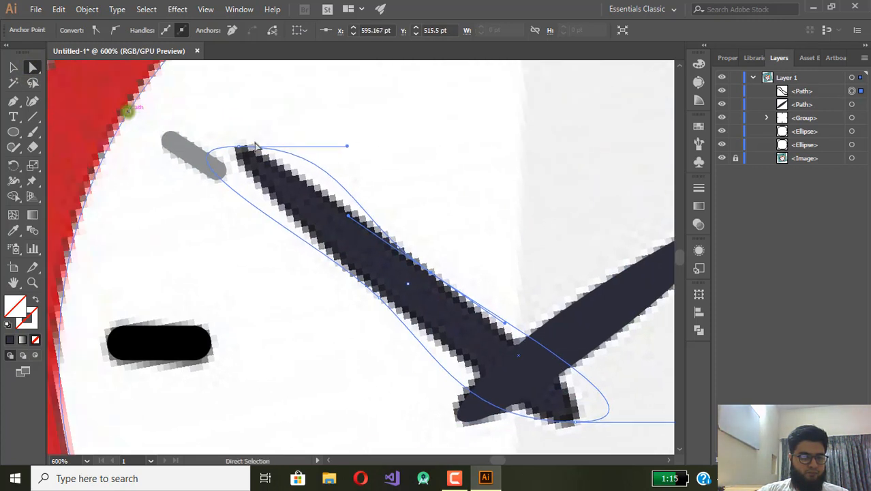
key("ctrl+plus")
key("ctrl+plus")
left_click(222, 154)
left_click_drag(439, 154, 230, 151)
left_click(224, 155)
left_click(69, 304)
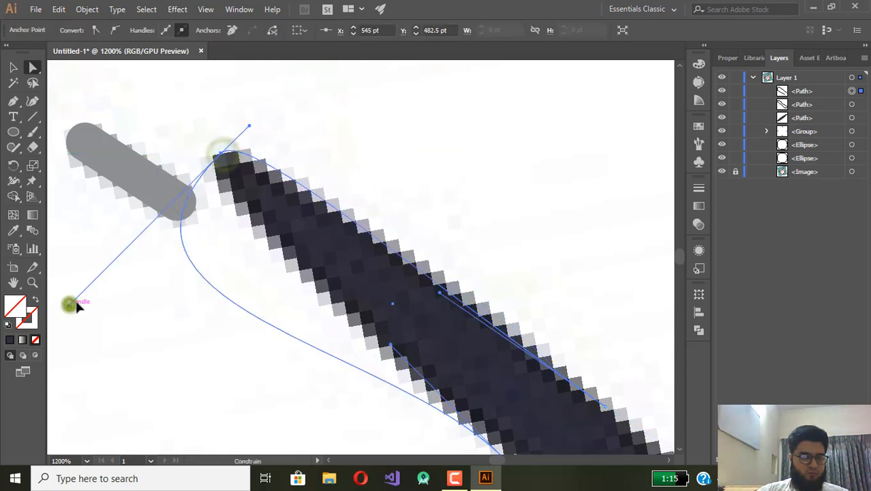
left_click_drag(75, 303, 171, 191)
left_click_drag(249, 125, 243, 131)
left_click_drag(180, 198, 185, 197)
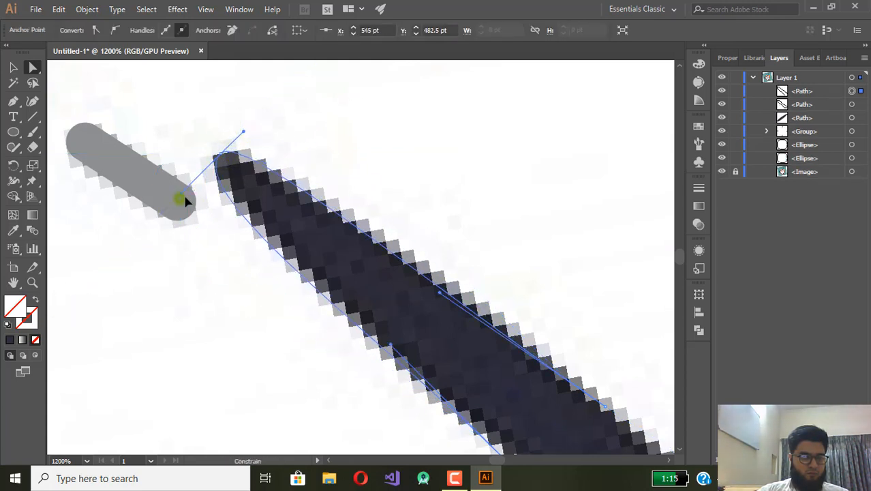
left_click_drag(244, 131, 249, 125)
Select the full minute hand outline beneath the copied tip segment and reshape its tip anchor's handles to match the pointed end.
key("ctrl+minus")
key("ctrl+minus")
key("ctrl+minus")
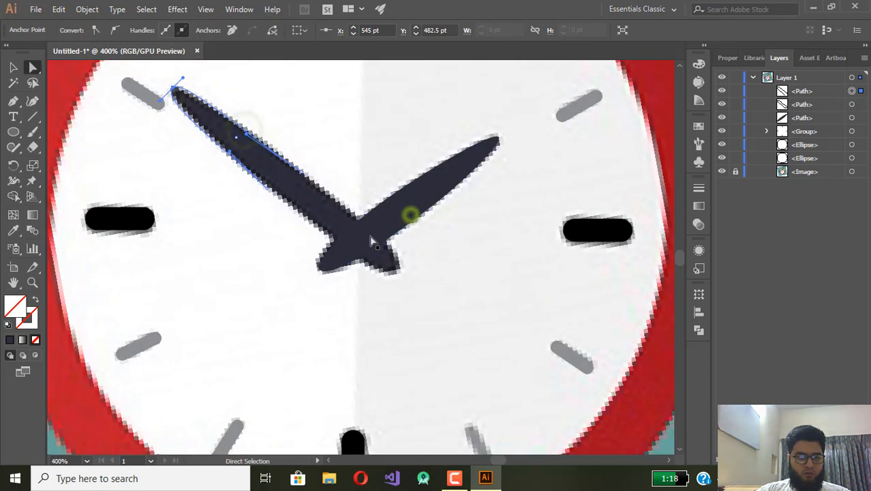
left_click(249, 121, "alt")
scroll(250, 120, "up", 2)
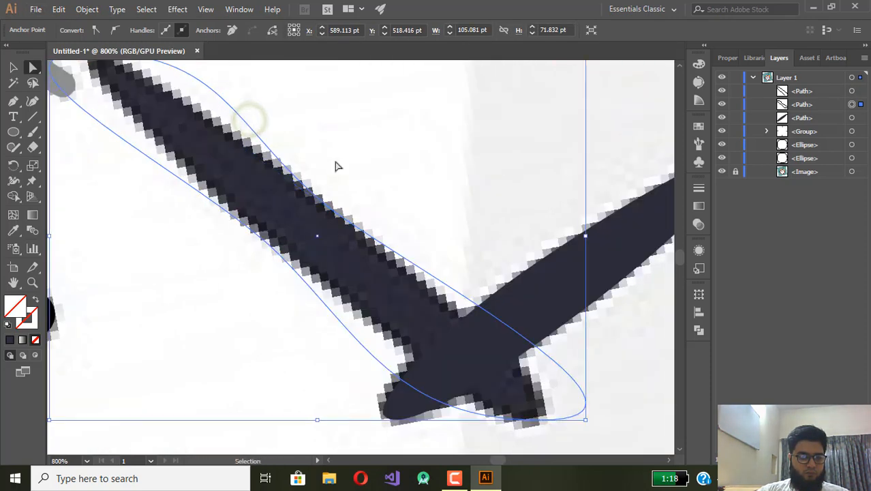
key("ctrl+z")
left_click_drag(375, 204, 276, 161)
left_click(186, 183)
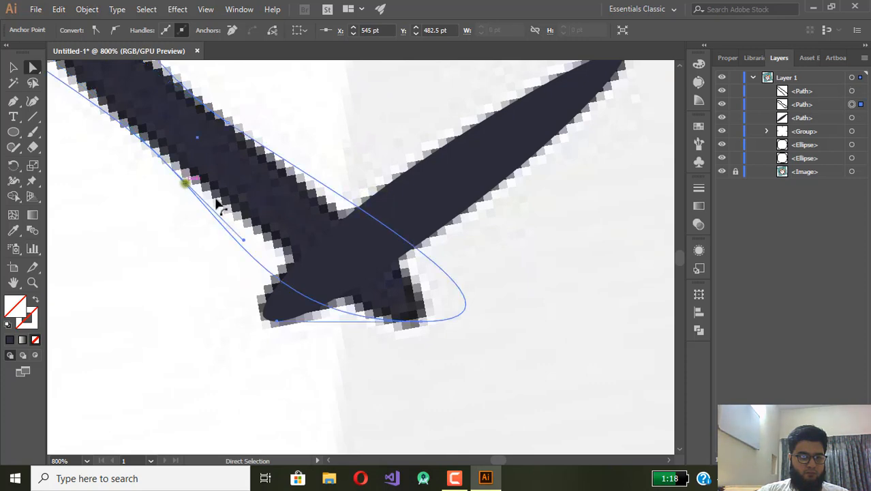
scroll(254, 127, "down", 2)
left_click_drag(269, 190, 315, 317)
left_click(162, 170)
left_click_drag(89, 169, 112, 217)
left_click_drag(211, 116, 190, 140)
left_click_drag(111, 214, 140, 194)
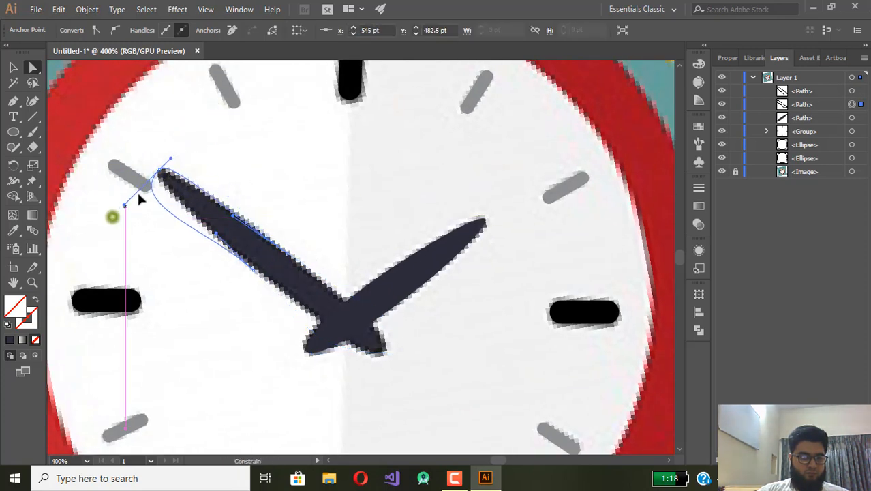
Reselect the minute hand outline, then rotate its tail anchor's handles diagonally and shorten them so the curve rounds the tail end.
left_click(250, 167)
left_click(302, 317)
left_click(248, 302)
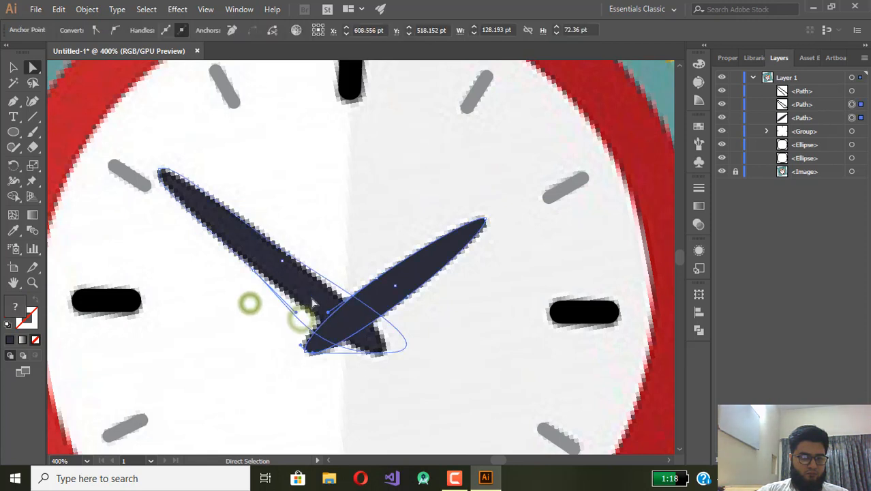
scroll(319, 303, "up", 1)
left_click(346, 256)
left_click(341, 274)
scroll(329, 313, "down", 1)
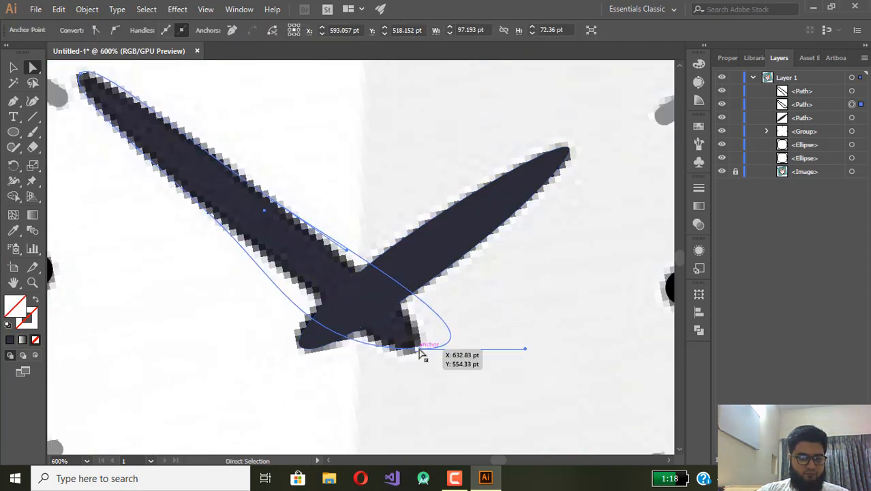
mouse_move(525, 348)
left_mouse_down()
mouse_move(517, 326)
mouse_move(488, 314)
mouse_move(530, 349)
left_mouse_up()
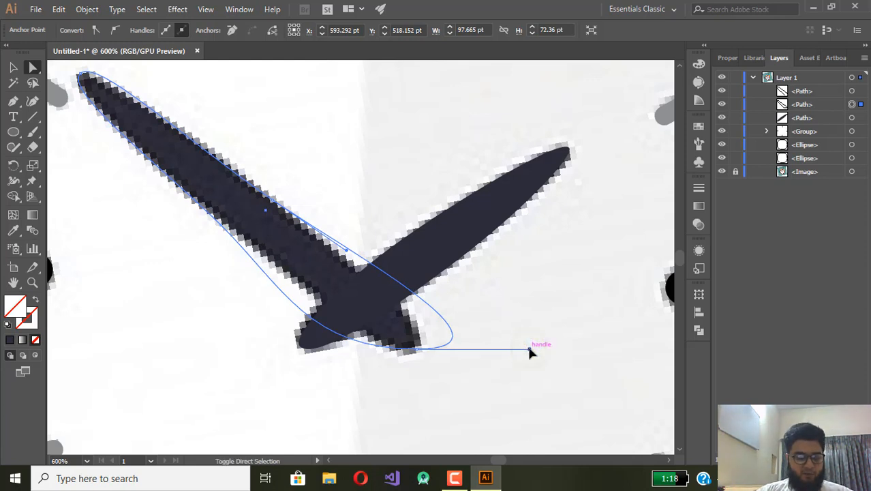
left_click_drag(529, 349, 447, 331)
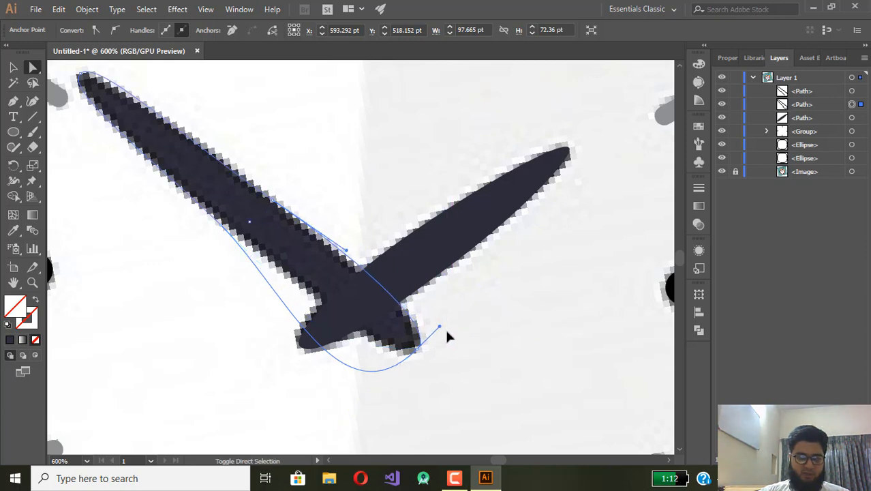
left_click(416, 350)
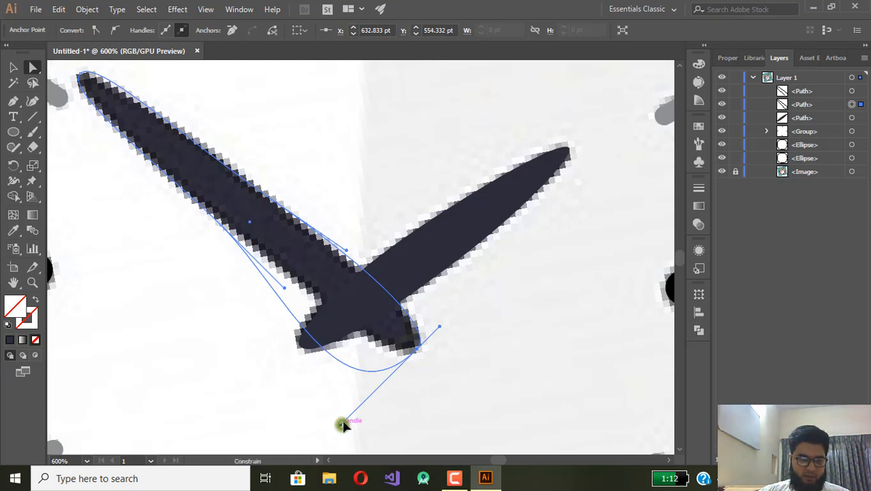
left_click_drag(341, 424, 392, 372)
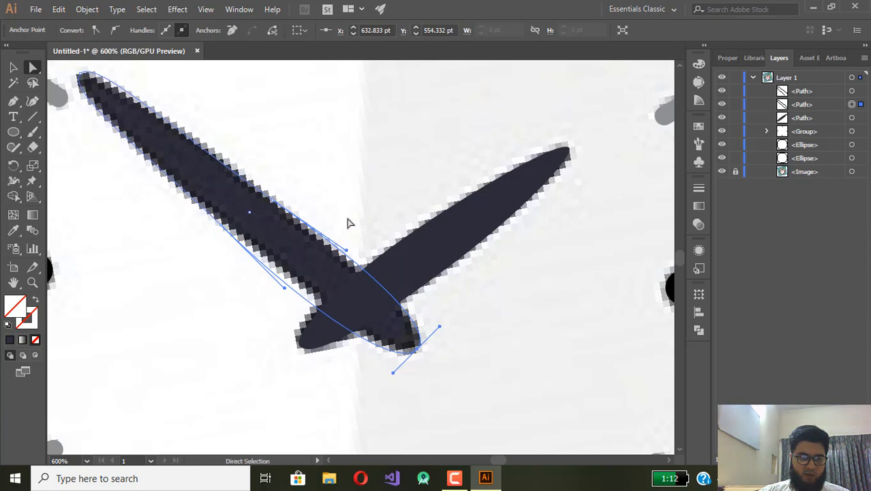
Fine-tune the upper-edge and lower-edge anchors' handles toward the tail so the outline follows both sides of the minute hand.
scroll(341, 232, "up", 1)
scroll(340, 232, "up", 2)
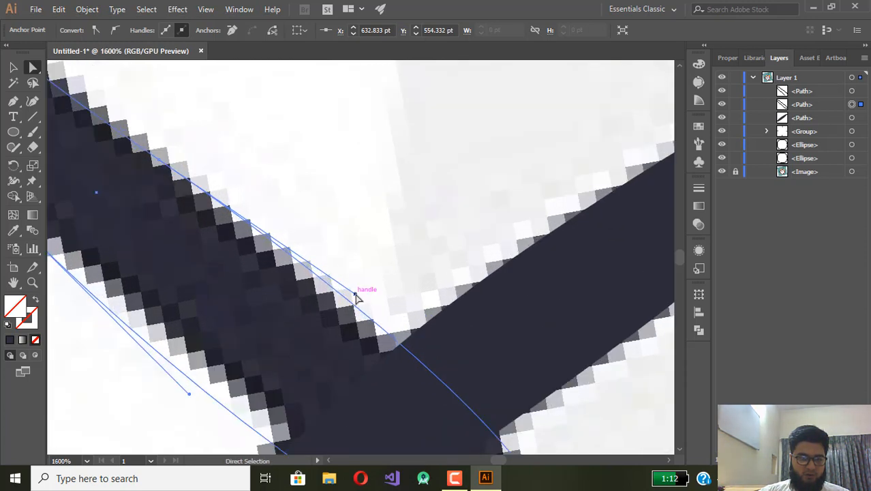
left_click_drag(355, 294, 350, 301)
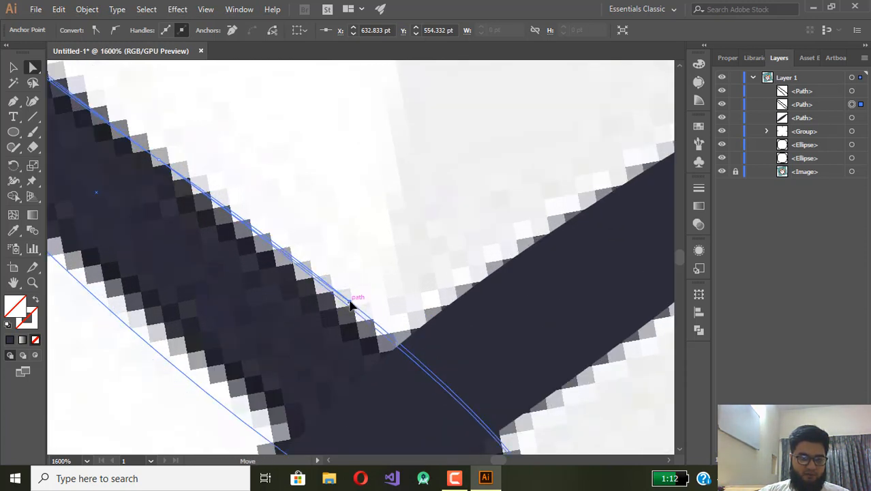
left_click_drag(188, 394, 209, 381)
scroll(389, 296, "down", 4)
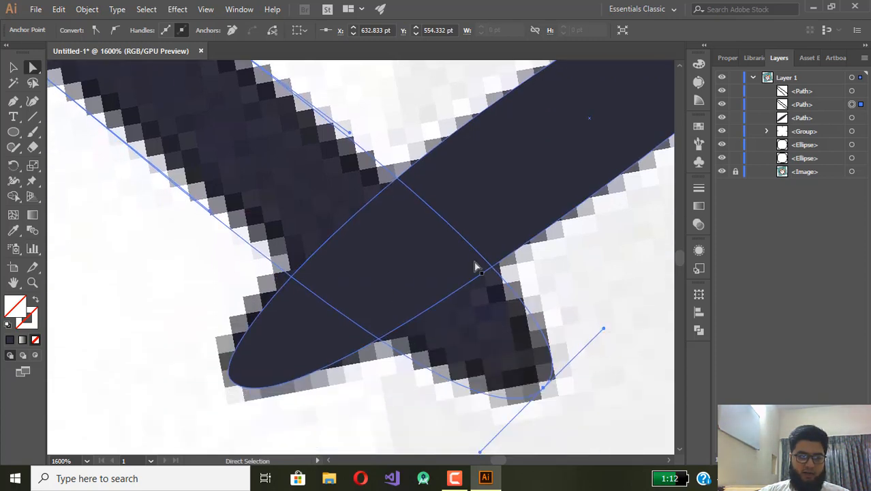
scroll(387, 299, "down", 4)
scroll(422, 230, "up", 3)
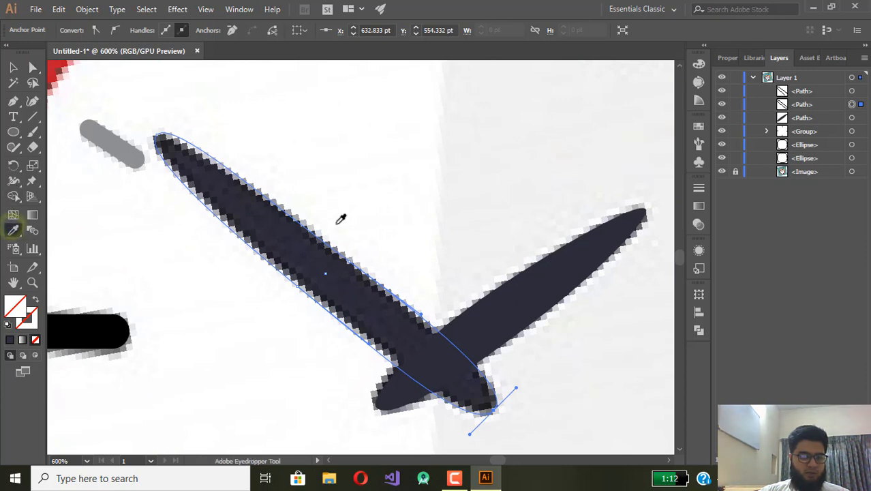
Fill the minute hand outline with the dark colour sampled from the hand in the reference image.
left_click(303, 258)
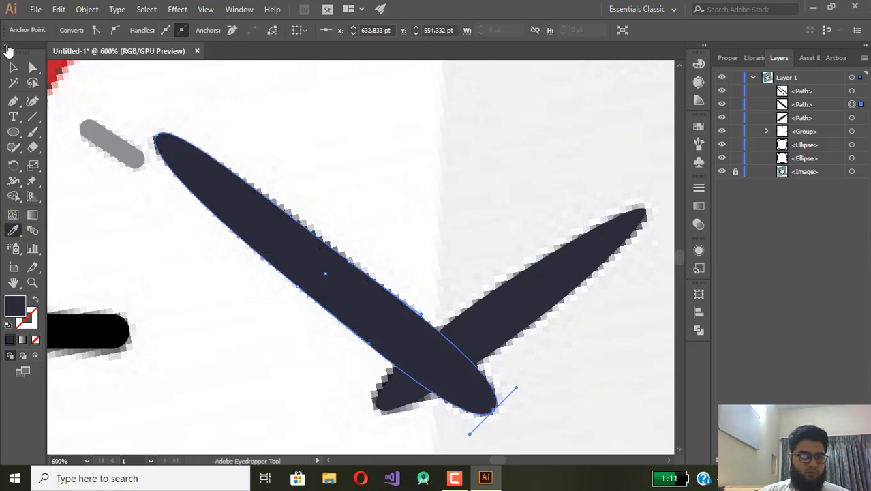
left_click(32, 66)
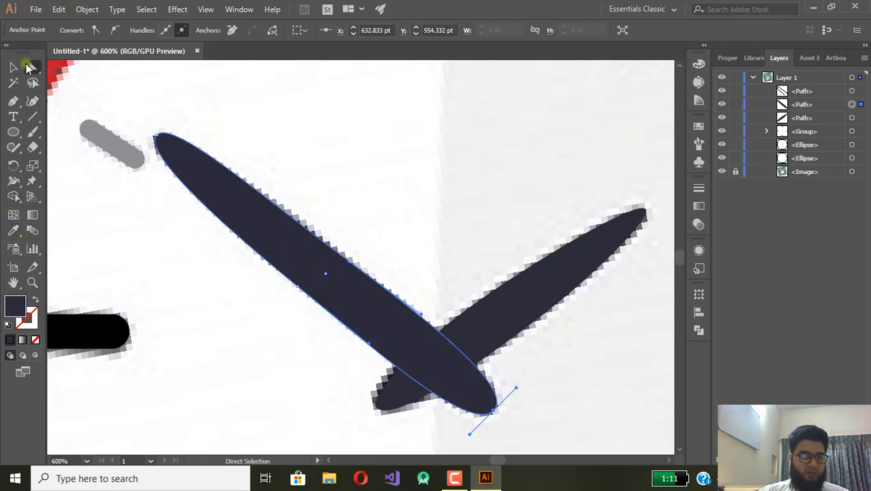
left_click(271, 263)
scroll(240, 232, "up", 3)
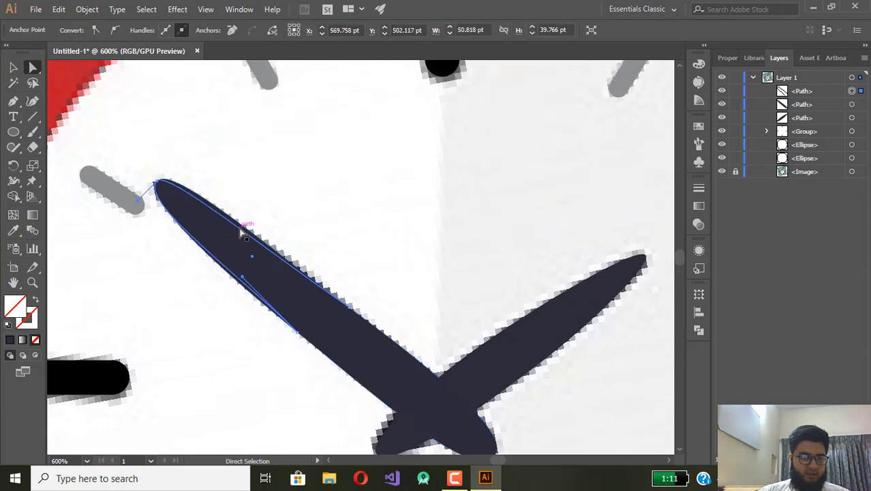
scroll(240, 237, "up", 2)
left_click(319, 175)
scroll(323, 180, "down", 1)
scroll(323, 179, "down", 4)
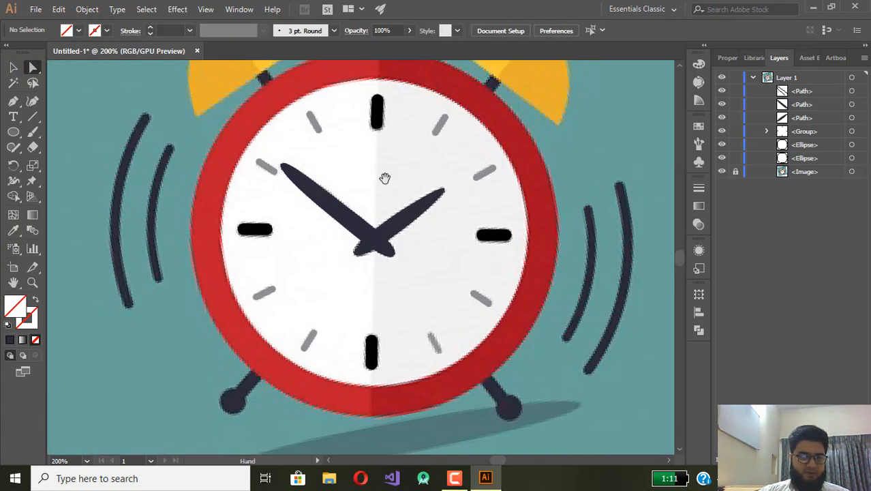
Examine the filled minute hand's edges up close against the hand in the reference image.
left_click_drag(374, 188, 291, 236)
scroll(233, 246, "up", 4)
scroll(232, 247, "up", 1)
left_click(208, 233)
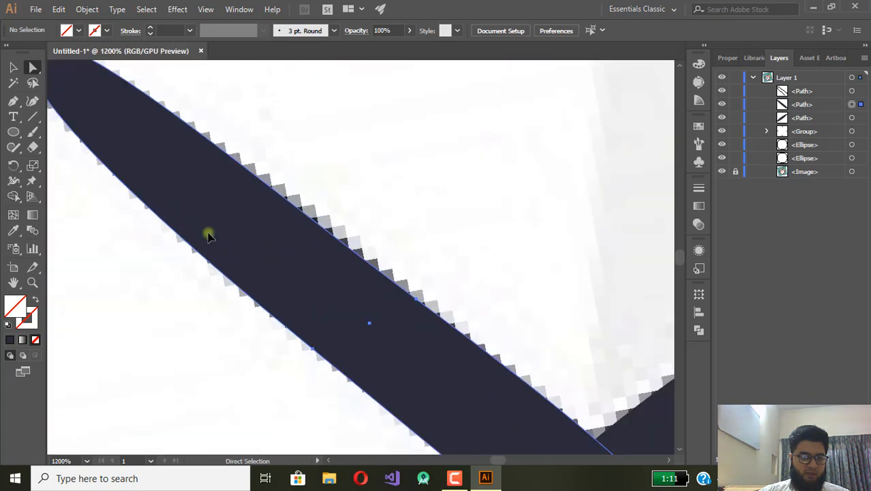
left_click_drag(218, 235, 325, 291)
left_click(441, 395)
left_click(454, 167)
scroll(459, 197, "down", 2)
left_click_drag(453, 196, 320, 225)
scroll(325, 230, "down", 1)
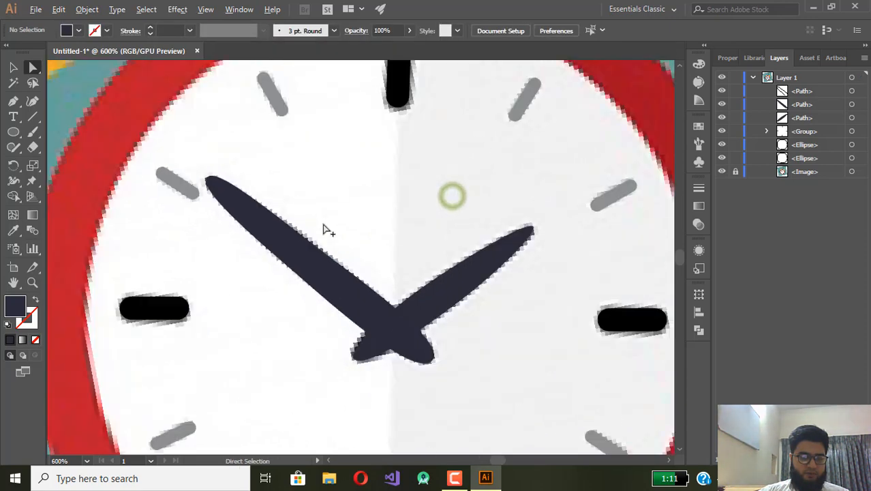
scroll(325, 230, "down", 4)
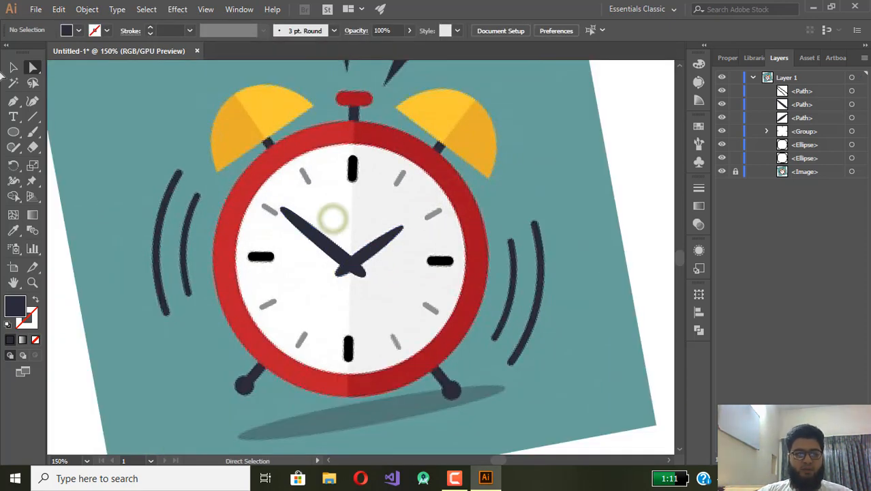
Group the minute hand and hour hand shapes together.
left_click(14, 68)
left_click(324, 243)
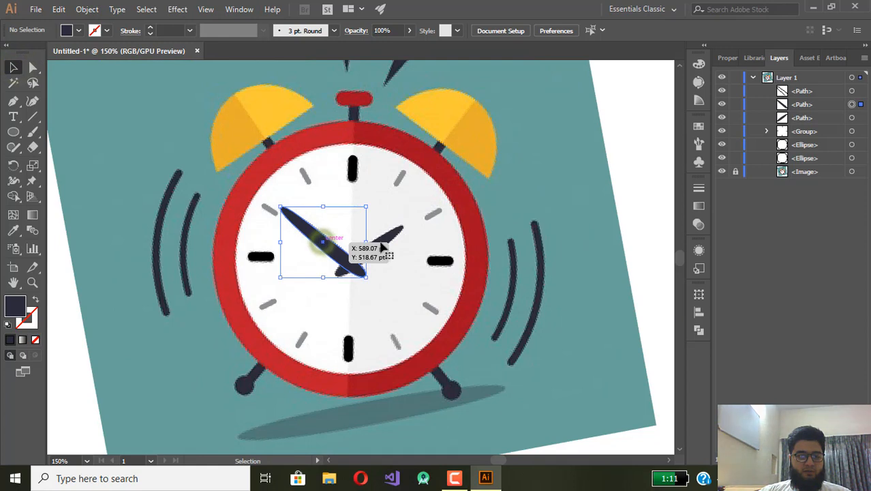
left_click(387, 247, "shift")
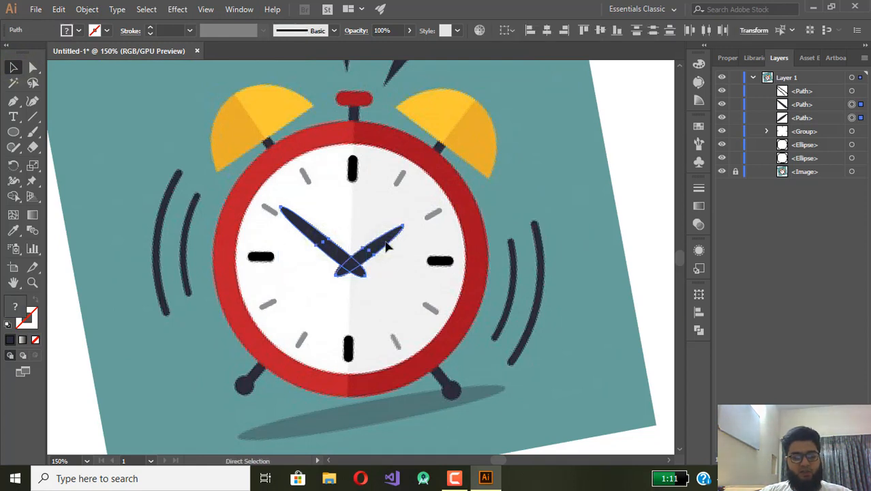
key("ctrl+g")
Group the clock hands together with the existing group of four black hour markers.
left_click(351, 171, "shift")
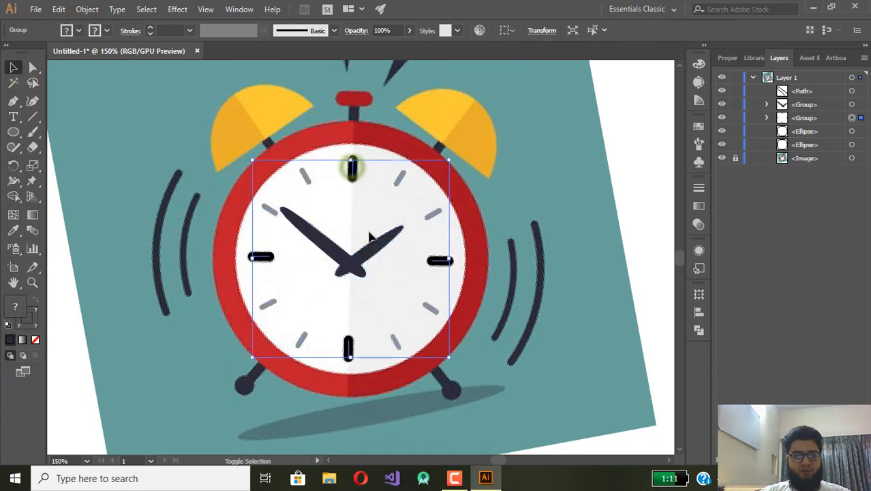
left_click(375, 249, "shift")
left_click(374, 249, "shift")
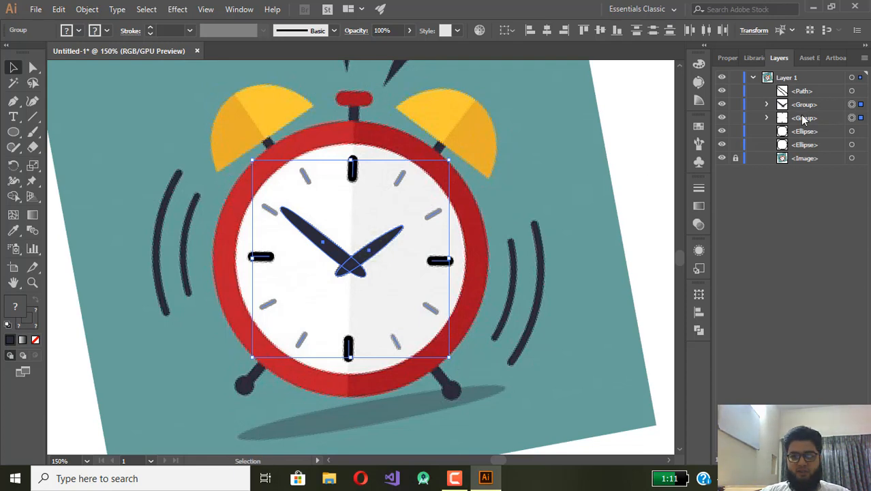
key("ctrl+g")
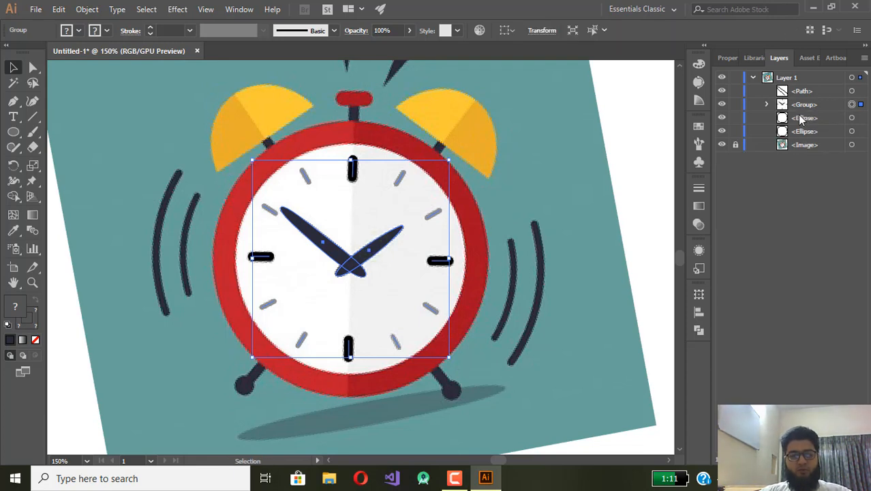
Hide the combined group of hands and hour markers so the dial can be traced without them.
left_click(724, 109)
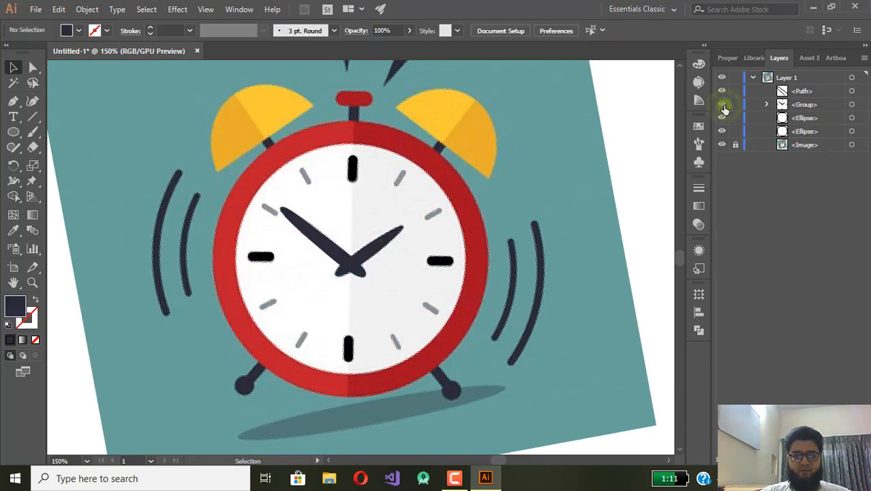
left_click(723, 107)
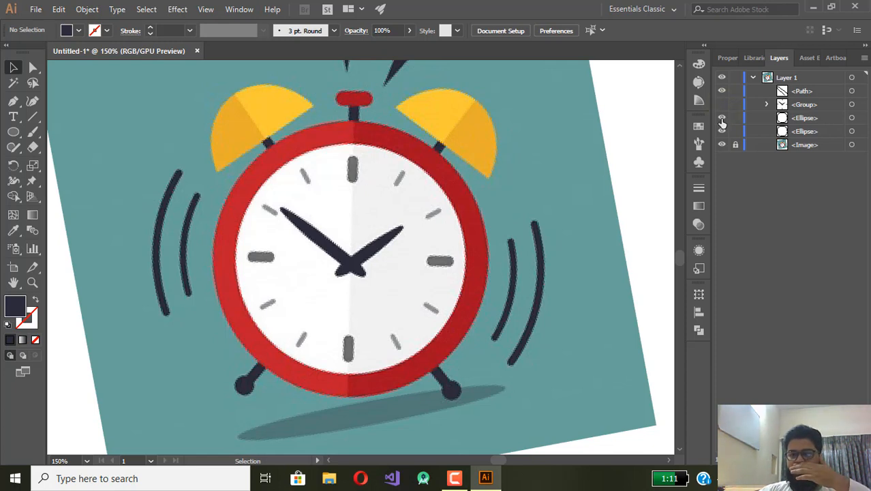
left_click(393, 132)
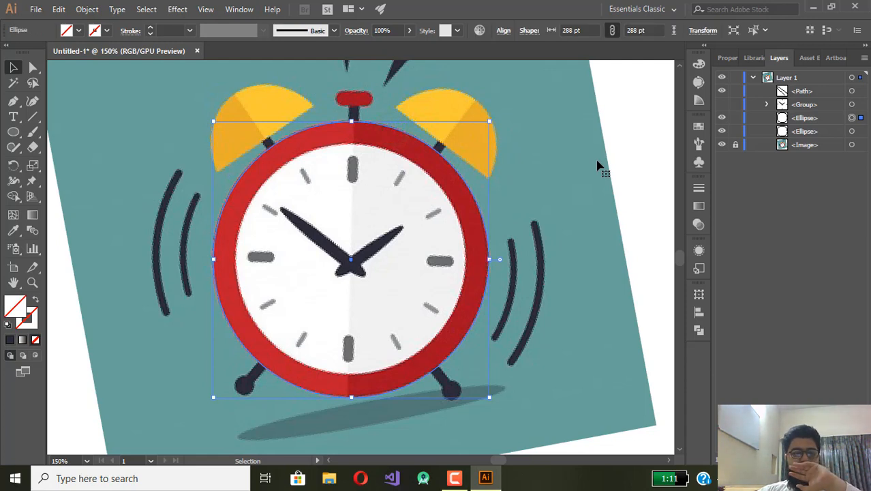
left_click(590, 167)
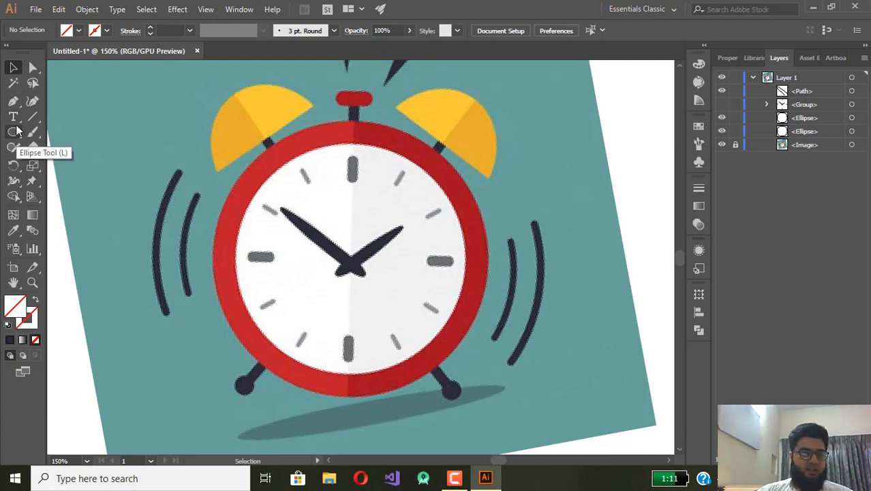
Draw a closed Pen path around the clock's right half, following the red rim's outer edge and the vertical dividing line.
left_click(13, 101)
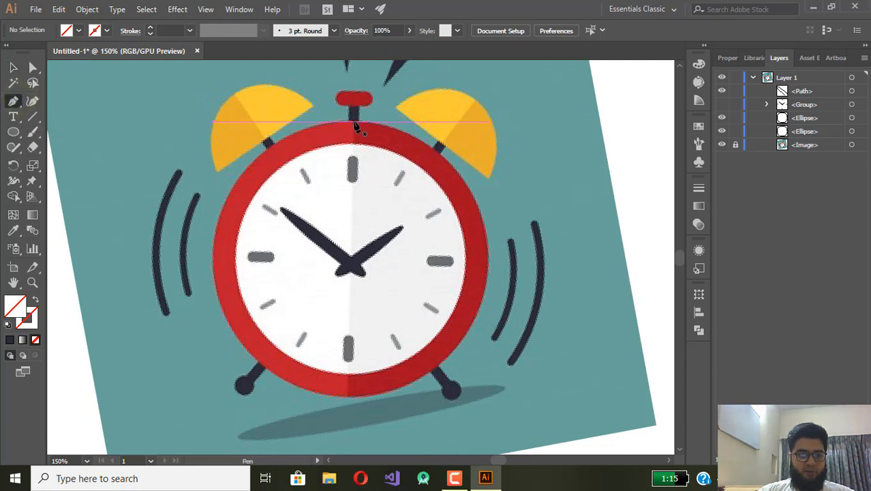
left_click(352, 122)
left_click(352, 122)
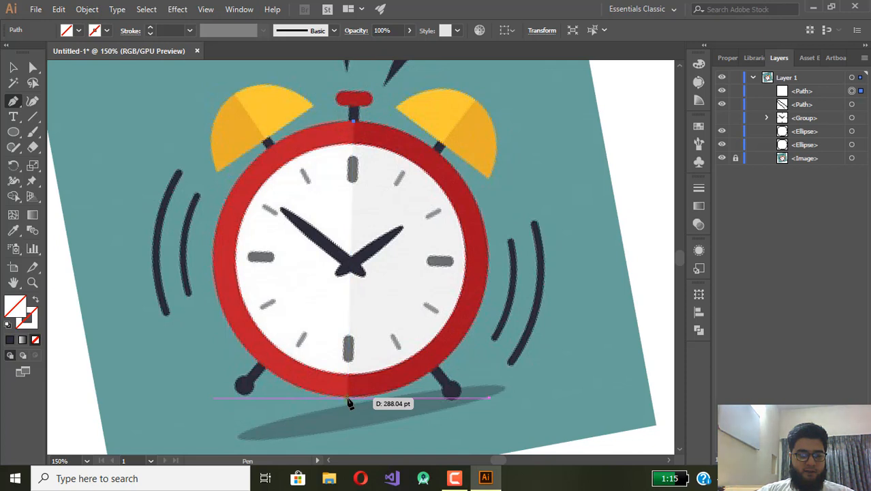
left_click_drag(348, 397, 533, 119)
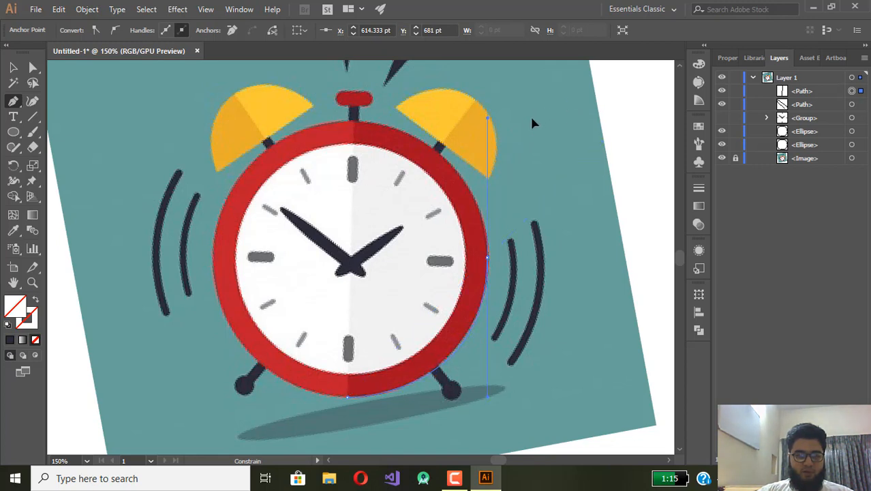
left_click(354, 124)
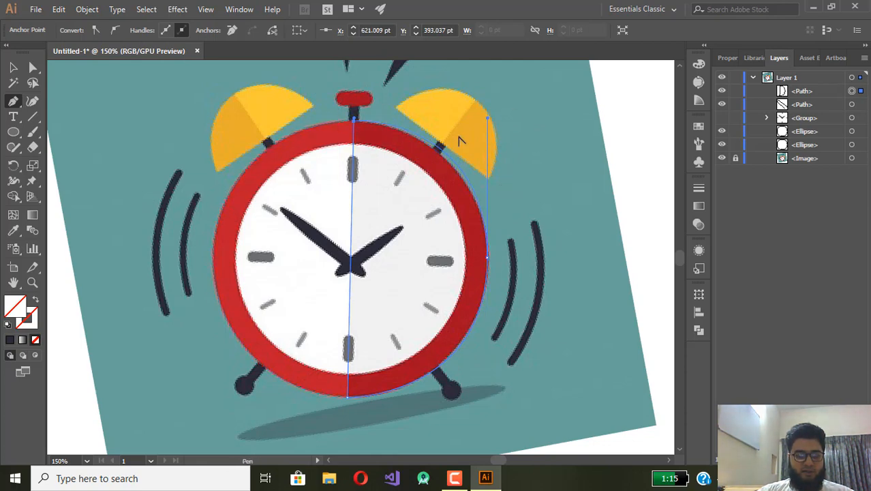
scroll(460, 140, "up", 3)
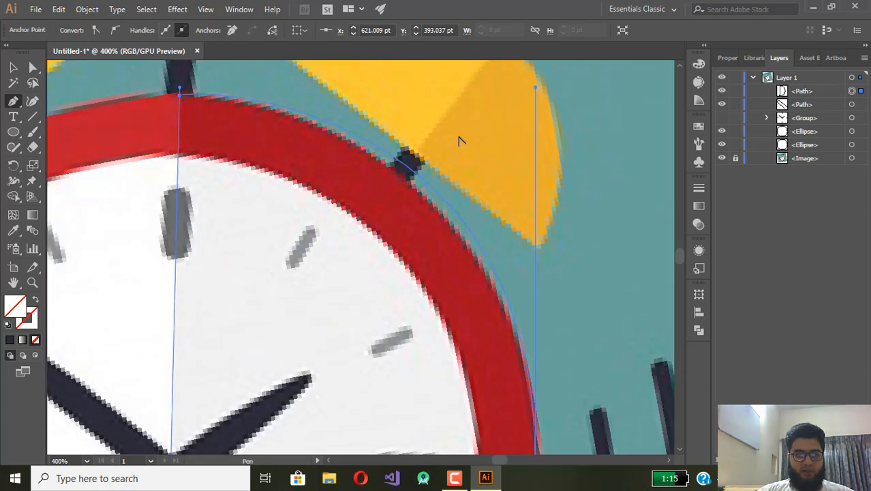
left_click(180, 97)
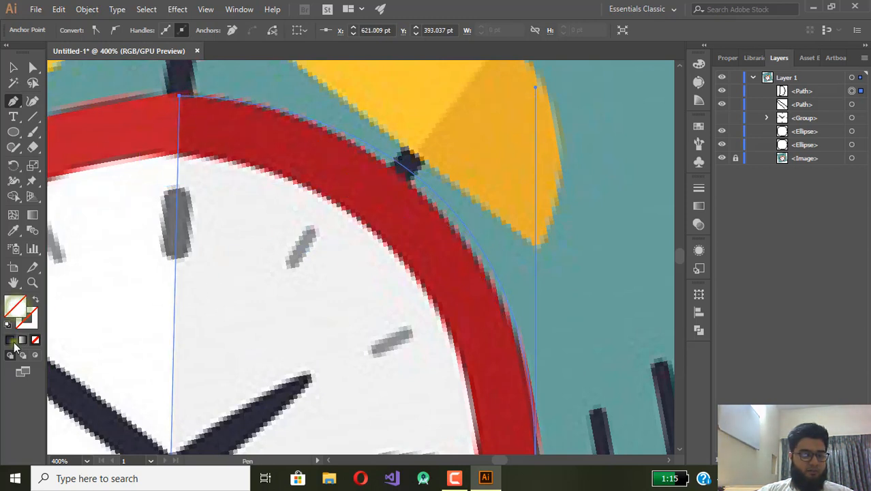
Fill the right-half clock shape with the solid dark colour 2B2A3A.
left_click(11, 341)
scroll(293, 209, "down", 3)
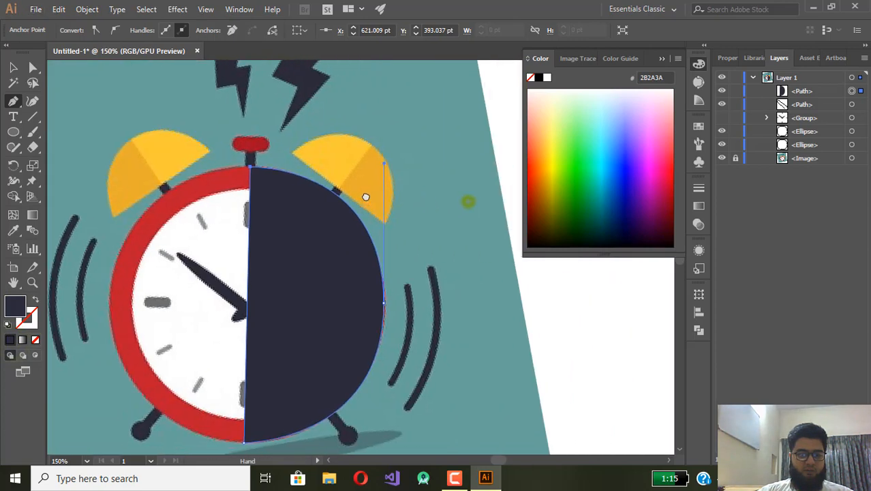
left_click_drag(366, 197, 355, 194)
left_click(660, 55)
Slightly shorten the upper direction handle of the half-clock shape's rightmost anchor, keeping it vertical.
scroll(285, 161, "up", 2)
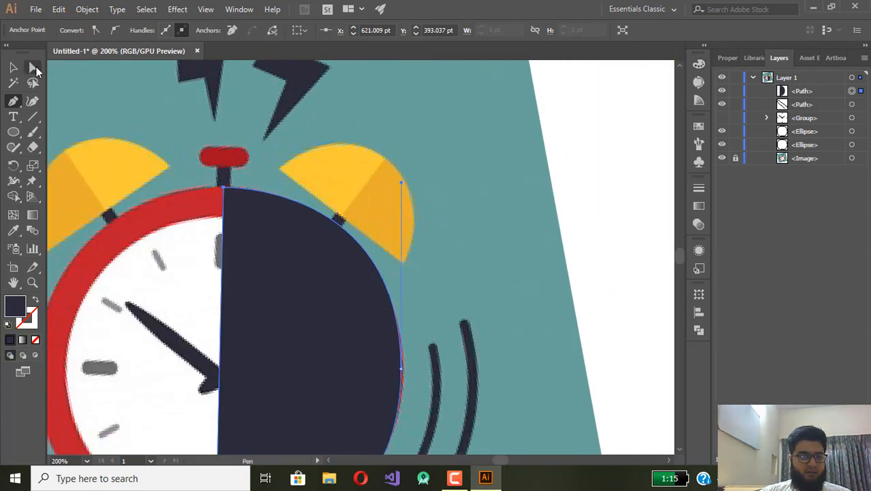
left_click(33, 67)
mouse_move(401, 181)
left_mouse_down()
mouse_move(402, 199)
mouse_move(392, 191)
left_mouse_up()
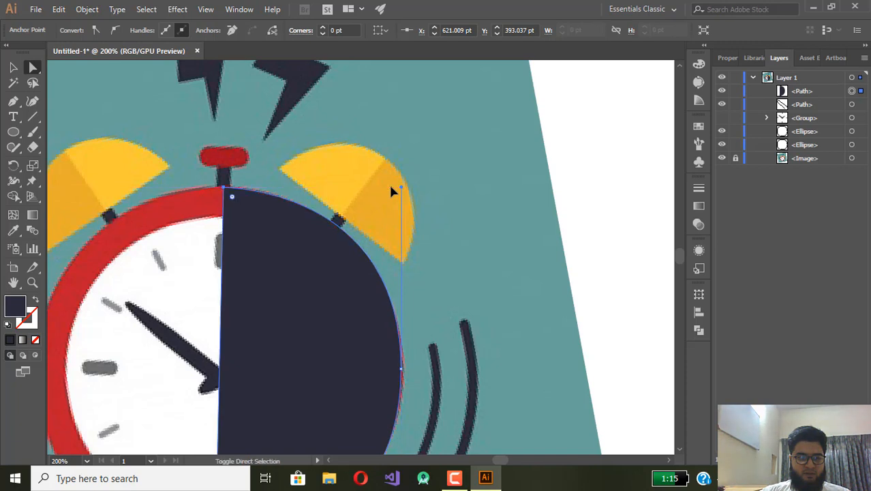
left_click(425, 252)
left_click(336, 273)
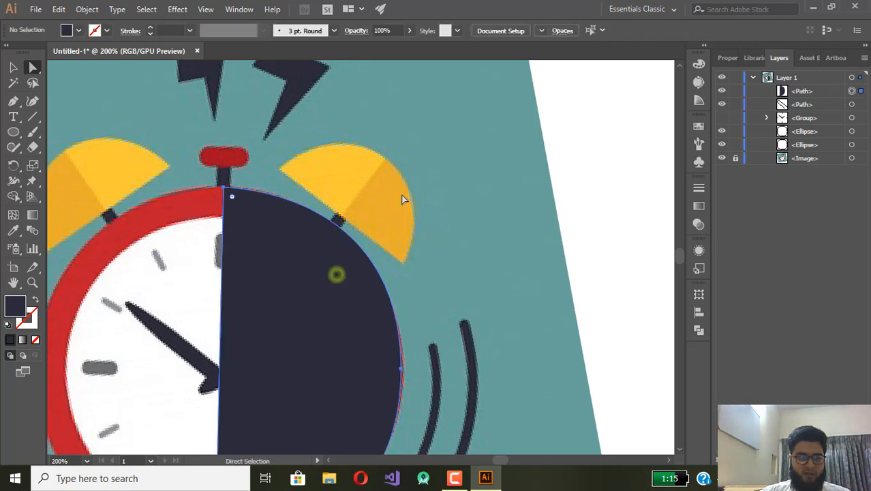
Move the half-clock shape's rightmost anchor out to X 762 pt, Y 533.667 pt on the rim's edge and shorten its upper handle.
left_click(401, 367)
scroll(400, 367, "up", 3)
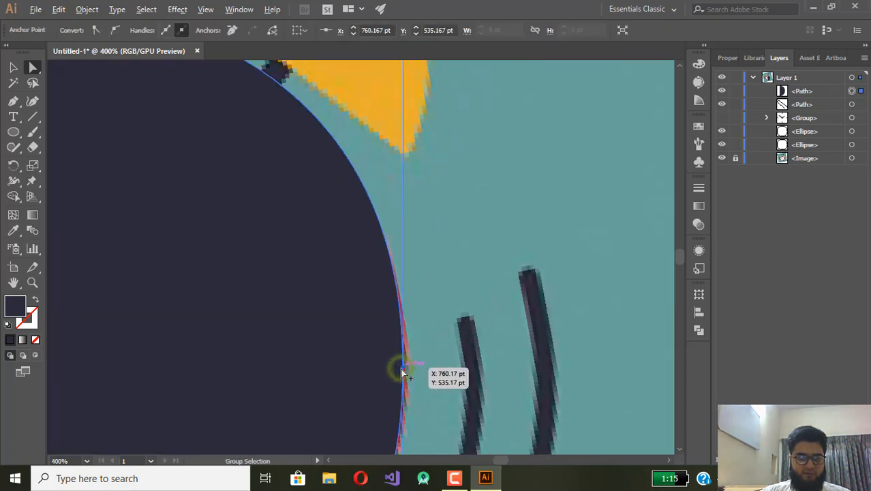
left_click_drag(404, 369, 413, 367)
scroll(399, 200, "down", 2)
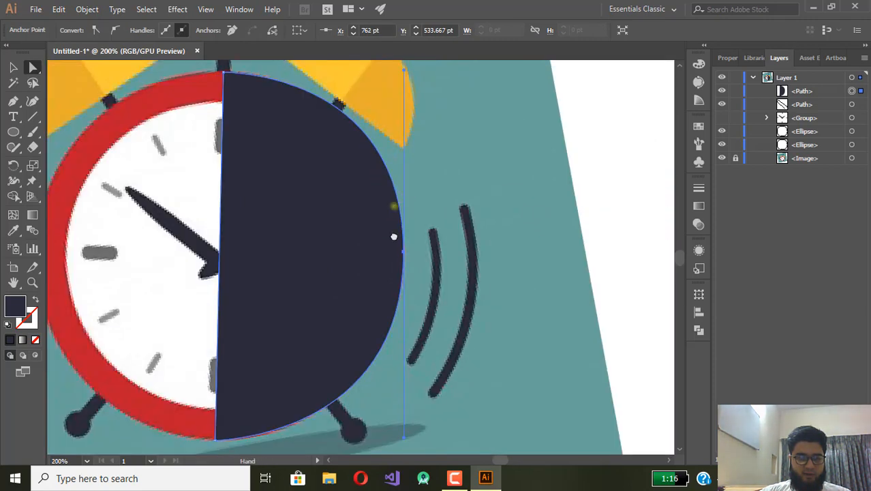
scroll(409, 165, "down", 1)
left_click_drag(406, 164, 407, 173)
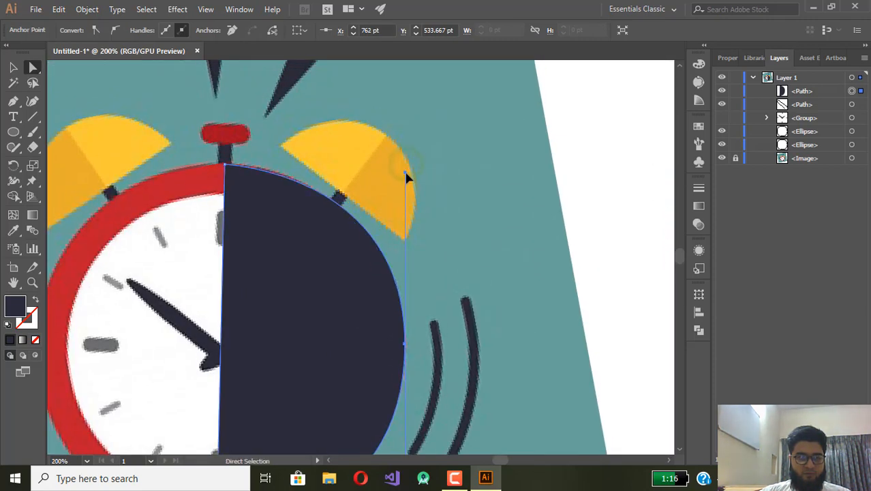
Raise the half-clock shape's top anchor to X 621.029 pt, Y 392.163 pt so it meets the top of the red rim.
left_click(232, 167)
scroll(229, 171, "up", 7)
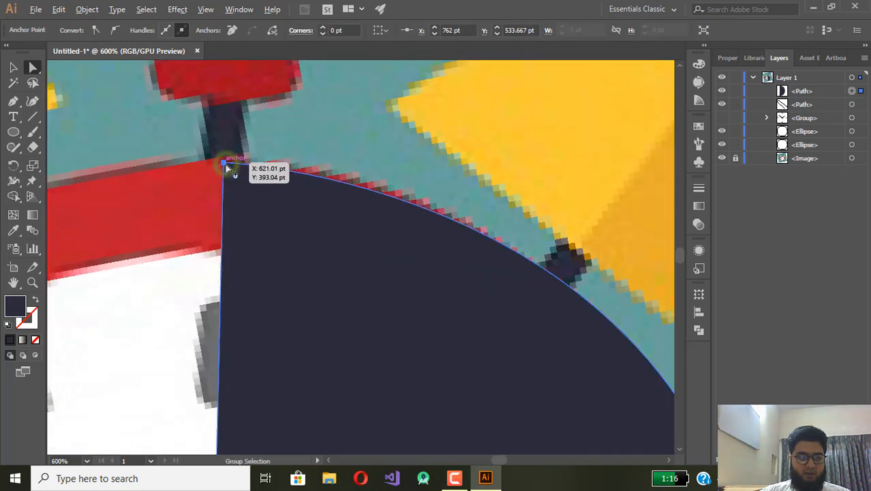
left_click_drag(206, 158, 207, 147)
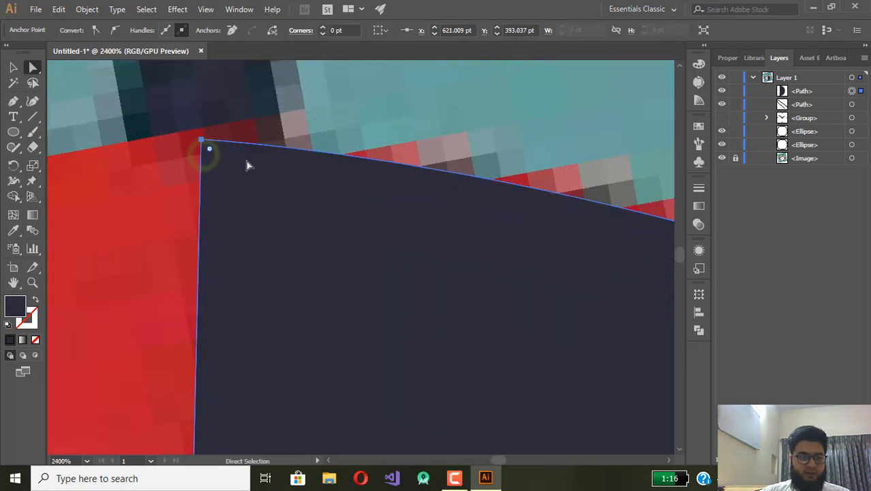
scroll(316, 178, "down", 5)
left_click_drag(433, 261, 213, 139)
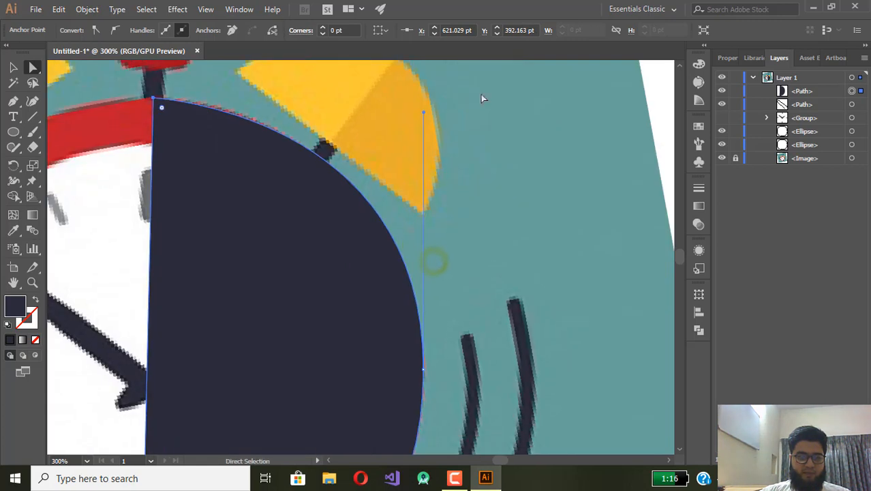
Lengthen the rightmost anchor's upper handle and tilt it inward so the upper curve follows the red rim.
left_click_drag(423, 116, 401, 89)
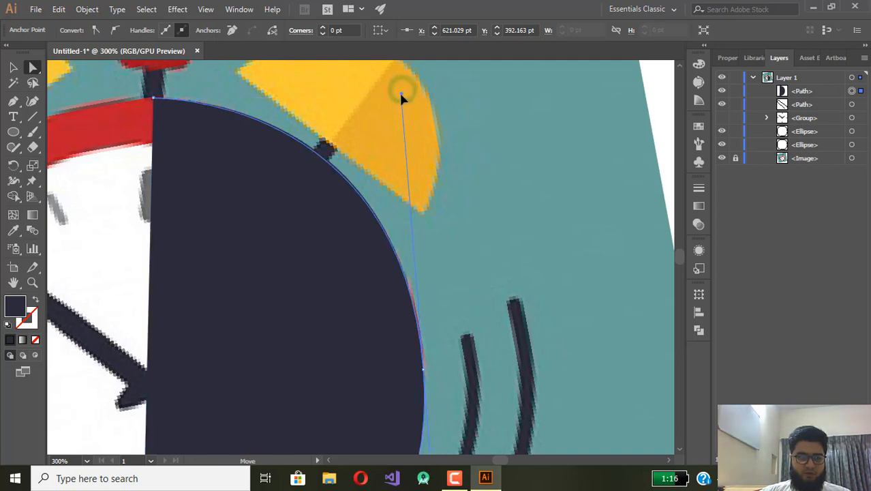
left_click(474, 111)
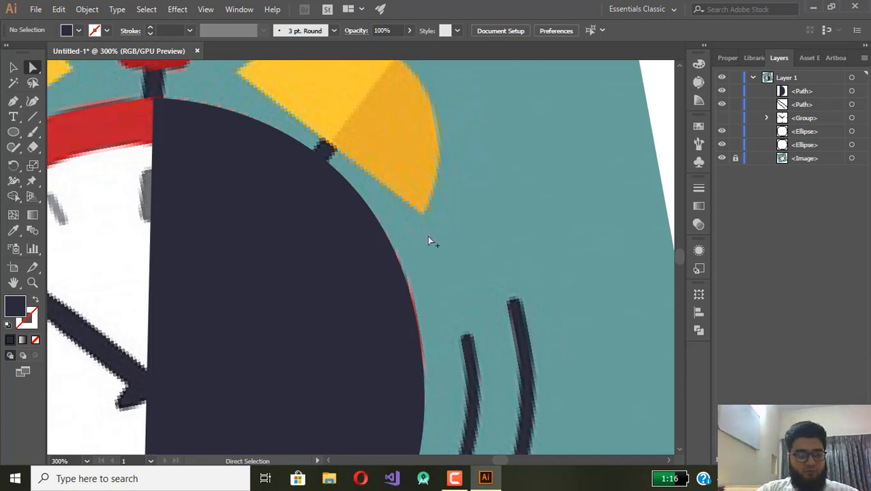
scroll(427, 235, "down", 2)
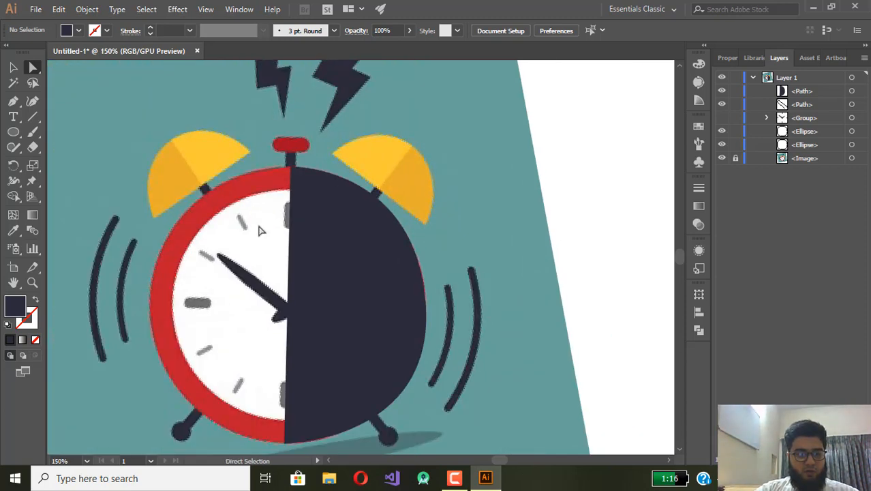
Clear the half-clock shape's fill and try straightening the rightmost anchor's lower handle so the lower curve follows the rim.
left_click(354, 212)
left_click(35, 339)
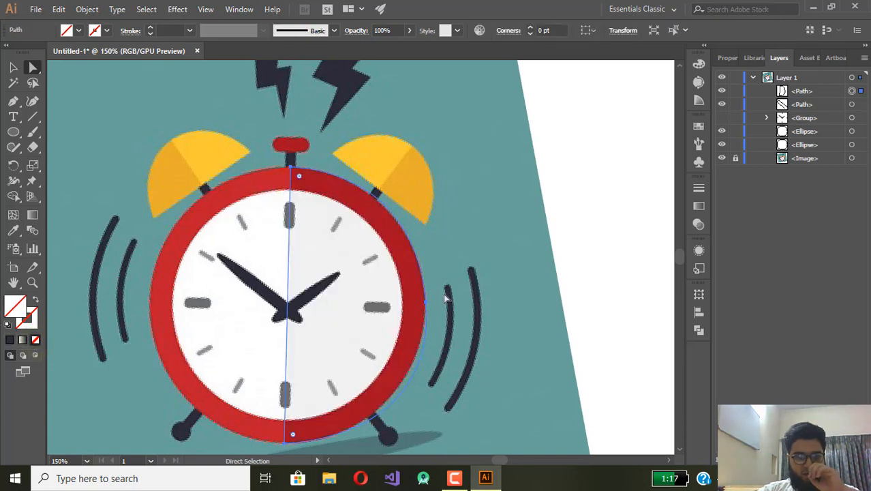
left_click(425, 303)
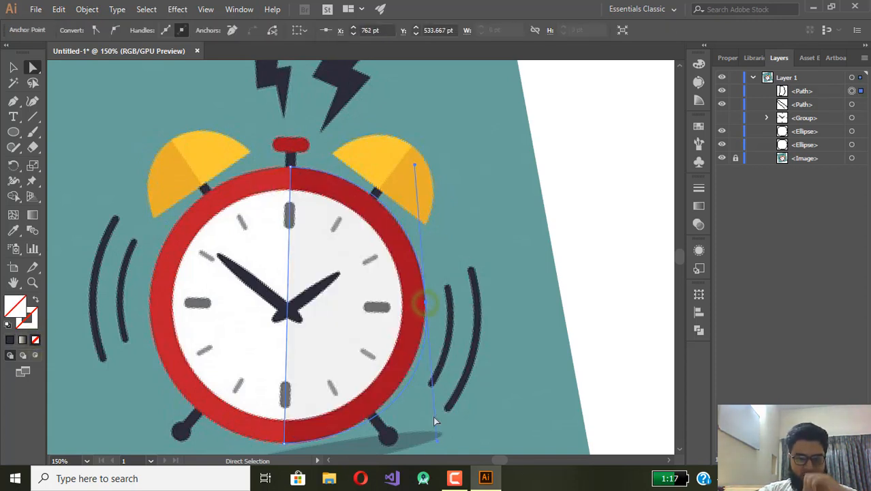
scroll(435, 446, "up", 2)
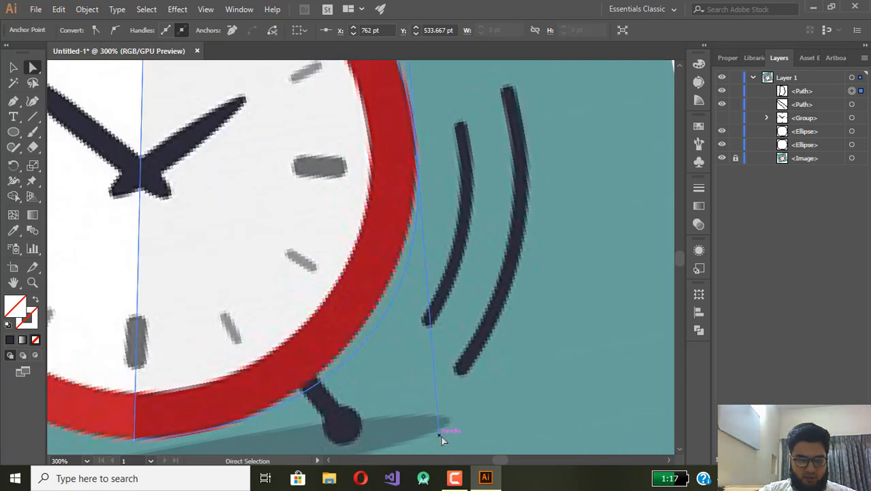
left_click_drag(440, 434, 417, 433)
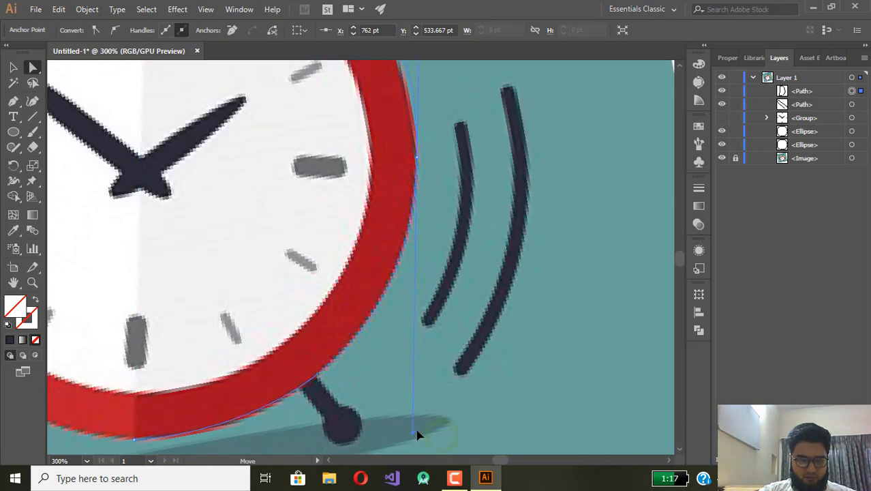
scroll(417, 433, "down", 2)
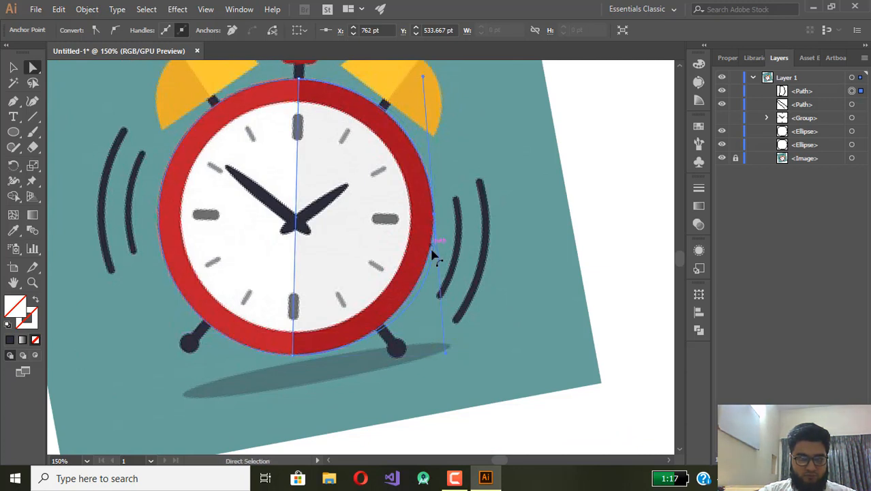
left_click_drag(445, 351, 446, 351)
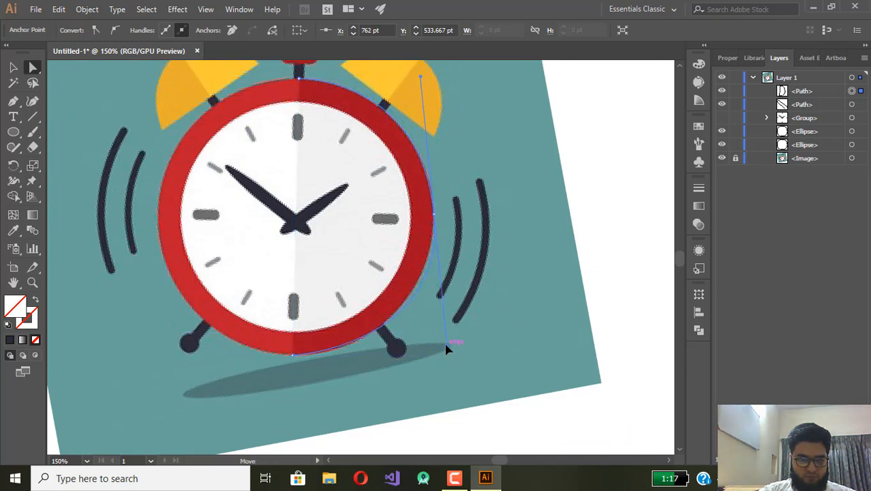
left_click(294, 356)
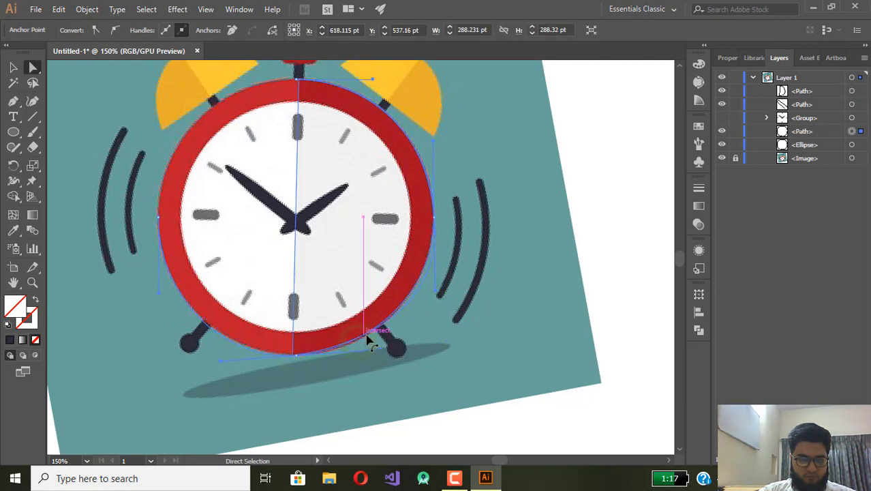
left_click(608, 193)
left_click(431, 209)
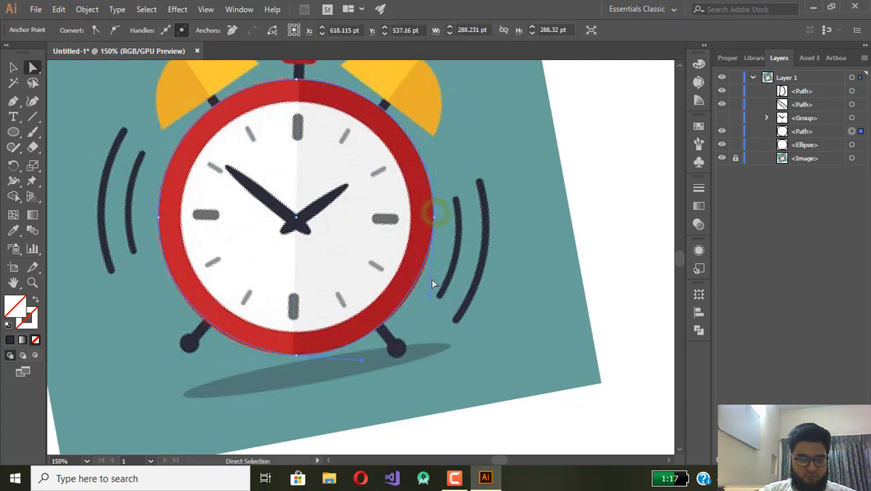
left_click(422, 166)
key("i")
left_click(402, 141)
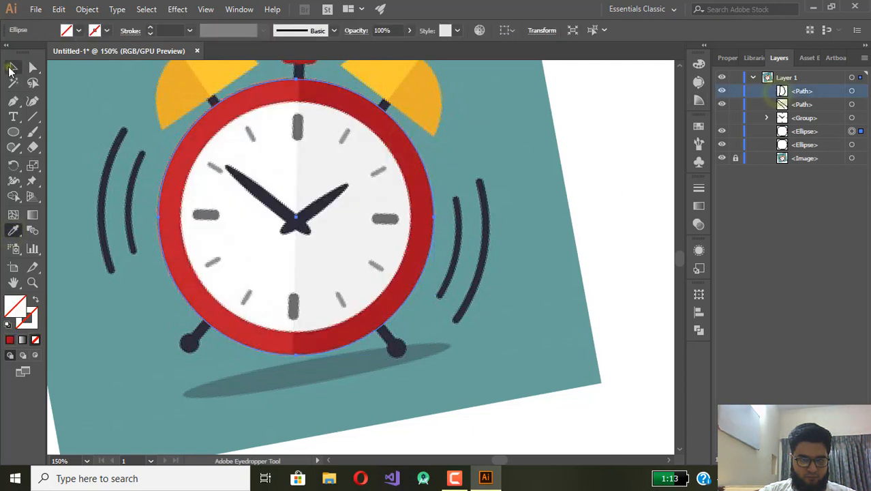
Fill the half-clock shape with the dark red sampled from the shaded side of the rim in the reference image.
left_click(10, 68)
left_click(852, 91)
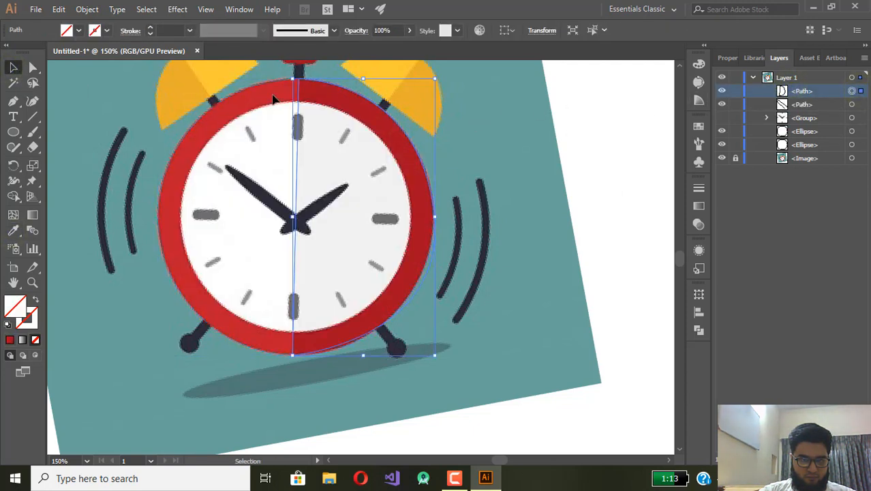
left_click(13, 233)
left_click(381, 128)
Swing the lower handle of the half-clock shape's rightmost anchor inward to near vertical so the lower curve follows the rim.
key("a")
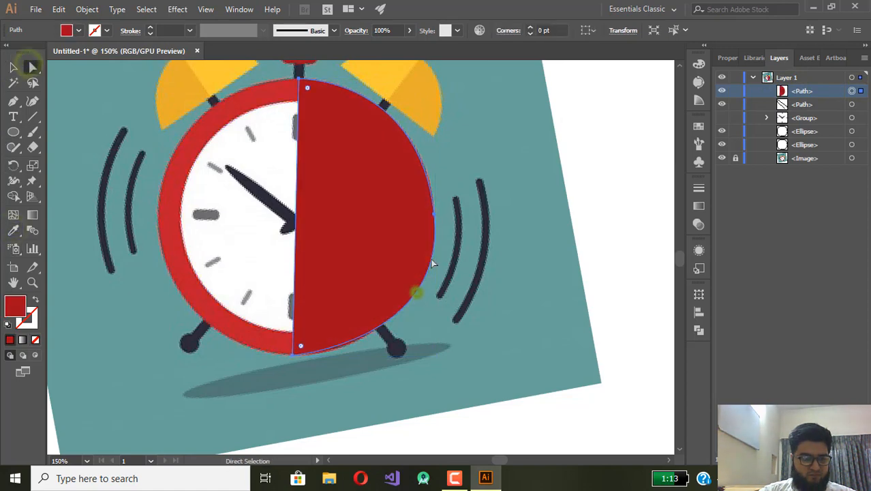
left_click(431, 215)
scroll(446, 321, "up", 1)
left_click_drag(451, 343, 430, 359)
scroll(464, 152, "up", 3)
left_click(486, 205)
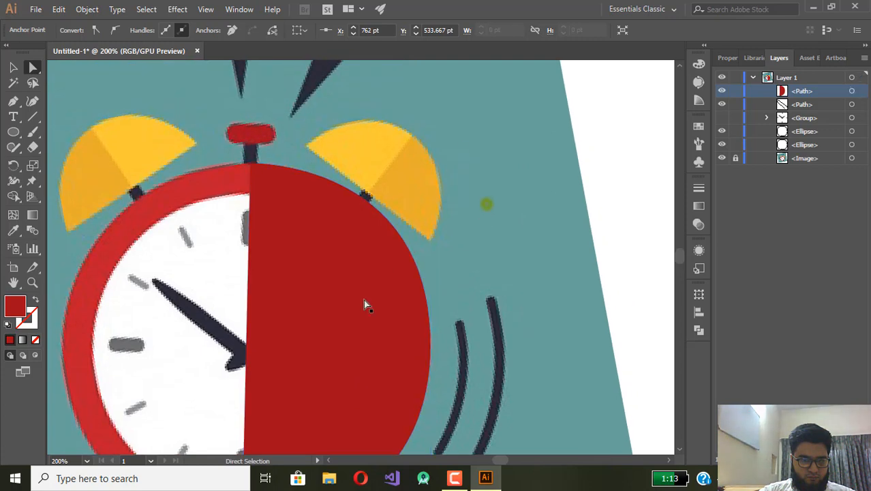
Move the red half-clock shape clear of the clock to its right and check the rightmost anchor's handles and curve.
left_click(363, 300)
left_click_drag(313, 255, 539, 216)
scroll(539, 215, "down", 3)
scroll(424, 218, "up", 3)
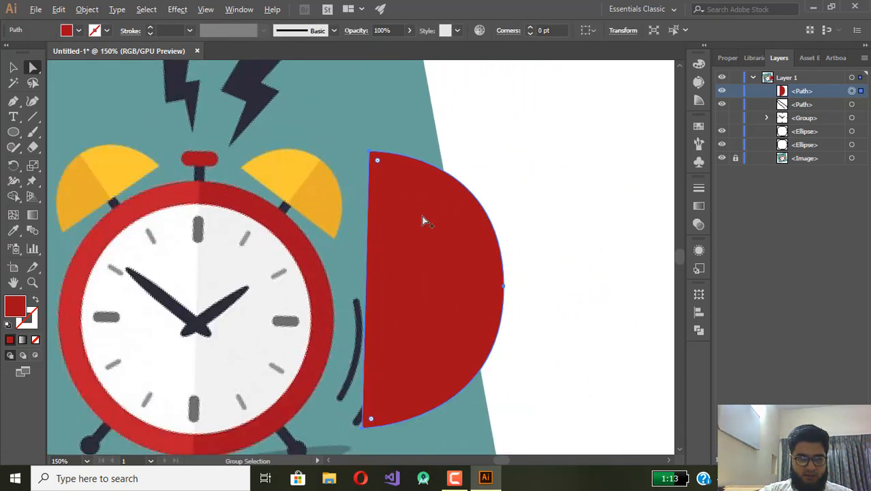
left_click(503, 287)
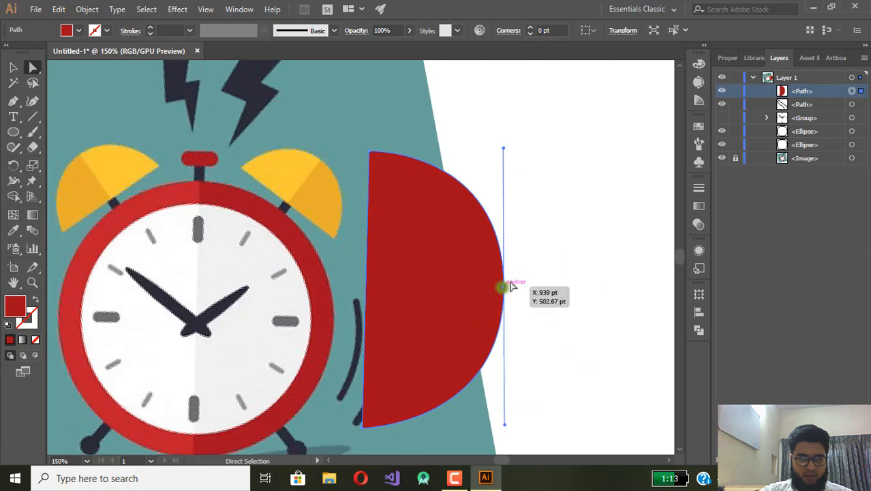
scroll(511, 185, "up", 2)
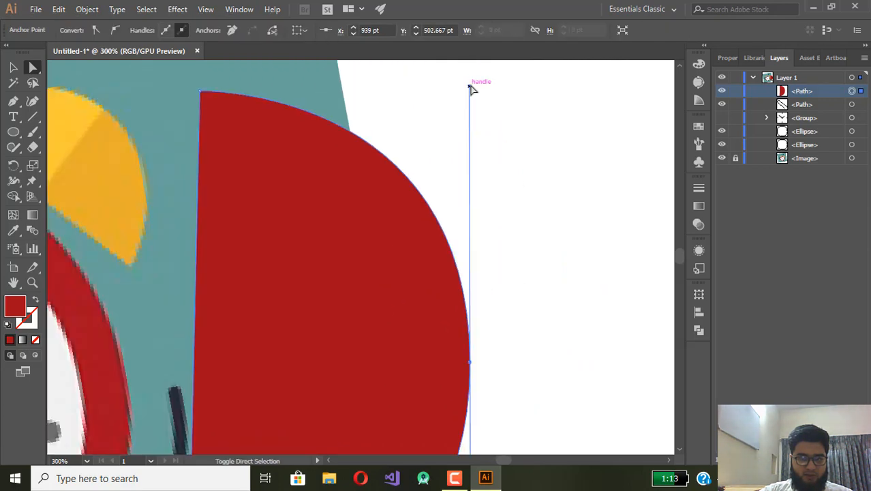
left_click(470, 87)
left_click(503, 185)
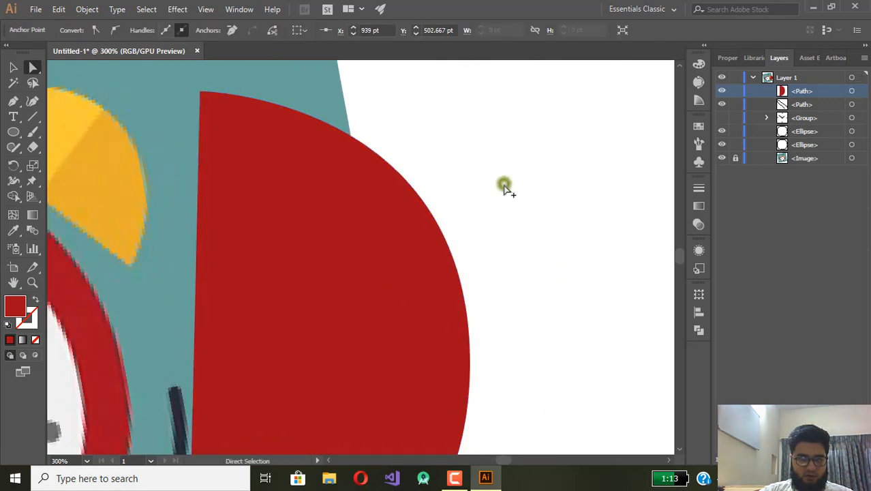
Place a duplicate of the red half-clock shape over the clock's right half, aligned with the outer rim.
scroll(505, 188, "down", 2)
left_click_drag(459, 231, 455, 271)
key("v")
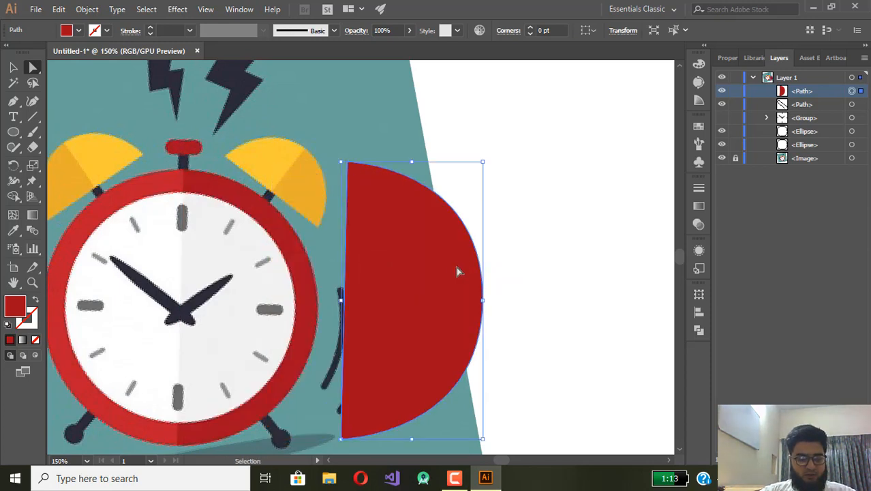
left_click_drag(456, 272, 238, 291)
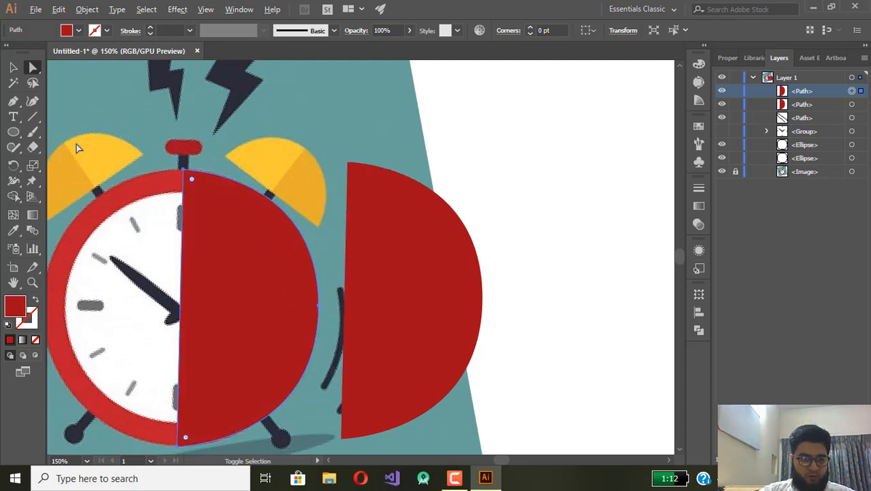
Shrink the front red half-circle to the size of the dial's shaded half and position it there.
left_click(13, 67)
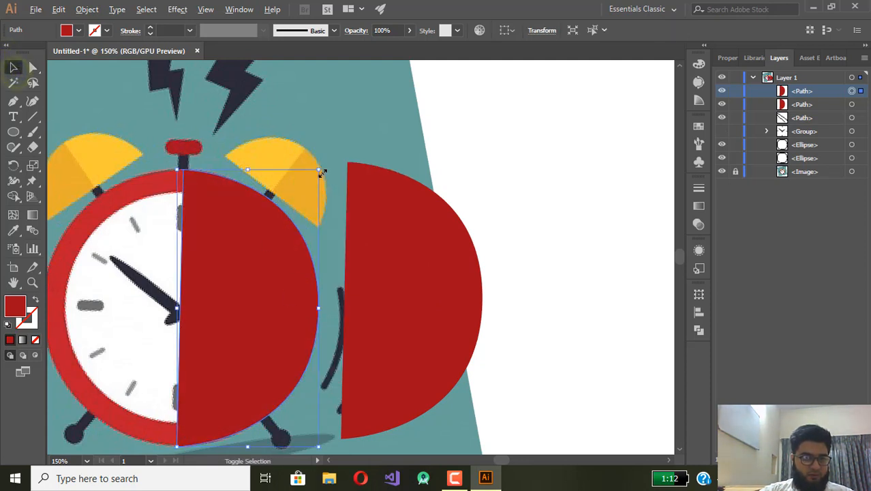
left_click_drag(318, 173, 301, 194)
left_click_drag(260, 254, 238, 258)
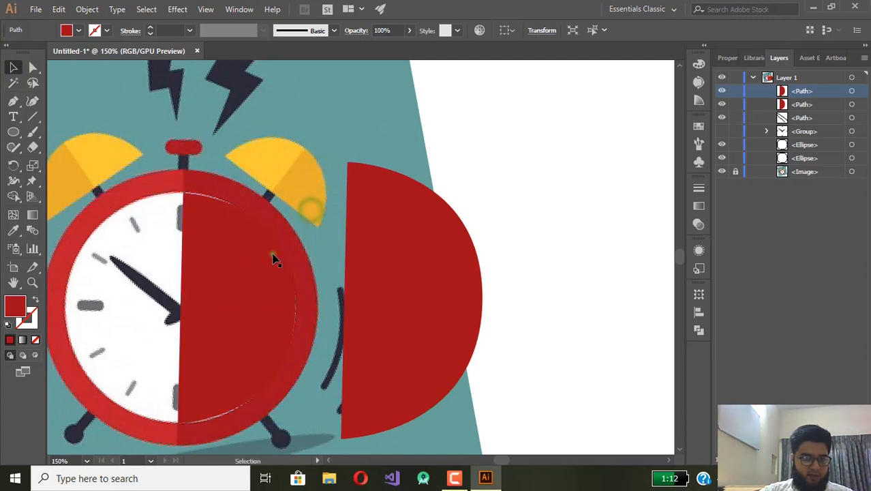
Clear the smaller half-circle's fill and apply the light grey sampled from the reference dial with the Eyedropper.
left_click(36, 341)
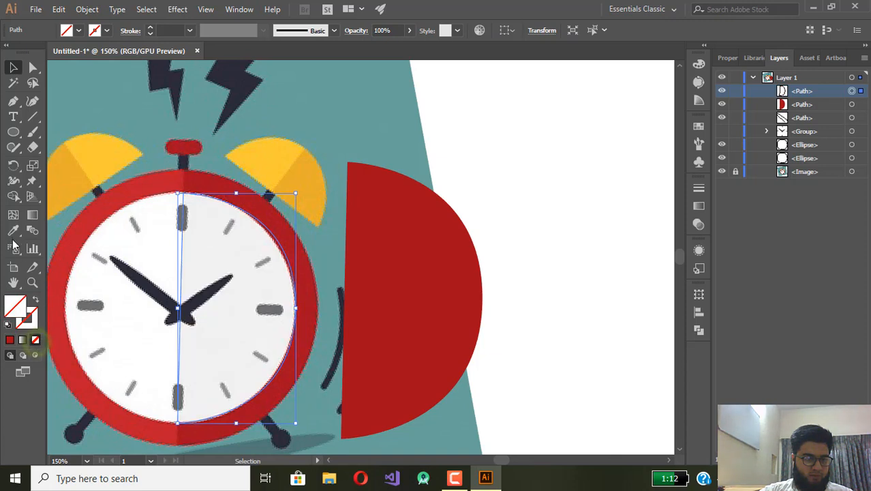
left_click(13, 230)
left_click(212, 258)
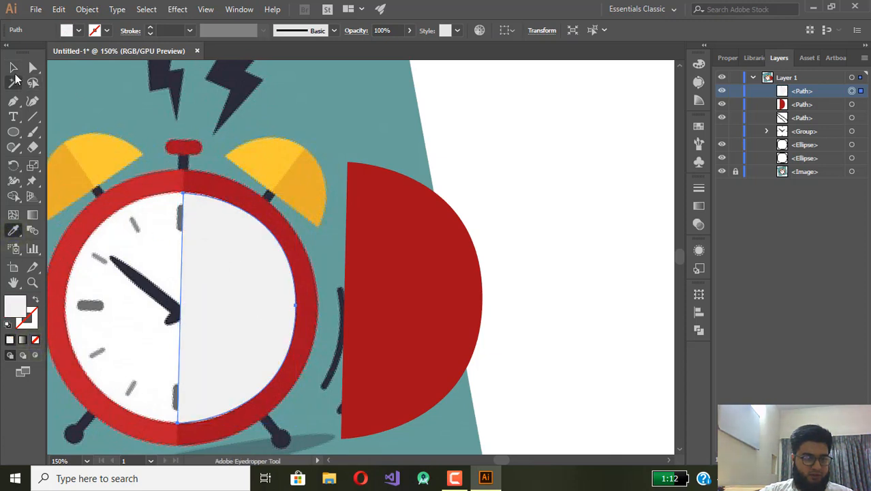
Move the light grey half-circle onto the separate red half-circle and darken its fill to E5E5E5.
left_click(13, 66)
left_click_drag(222, 264, 390, 259)
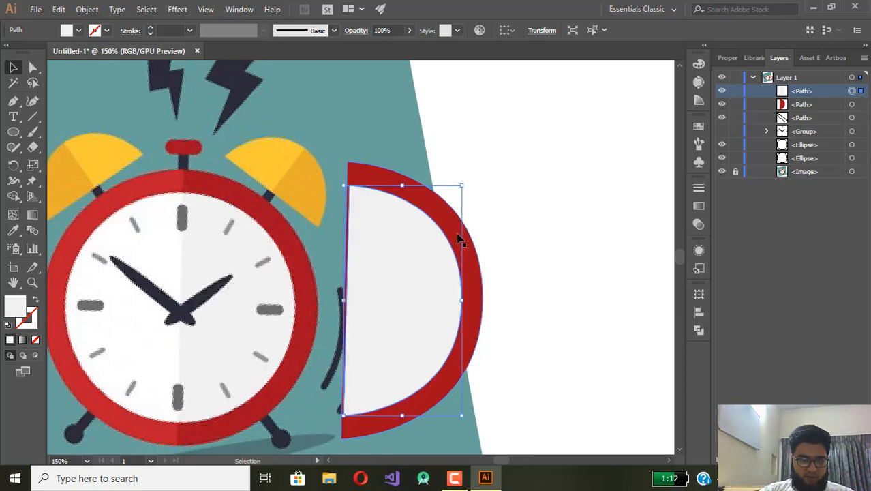
left_click(461, 233)
left_click(433, 265)
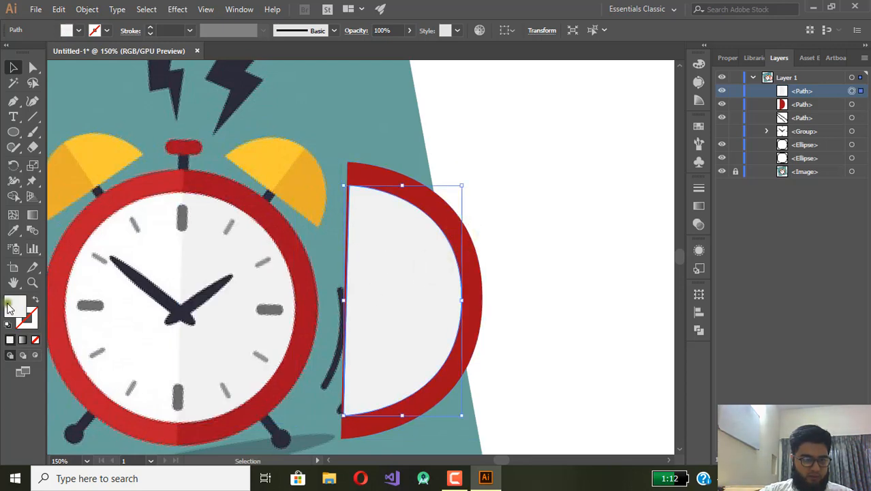
double_click(10, 304)
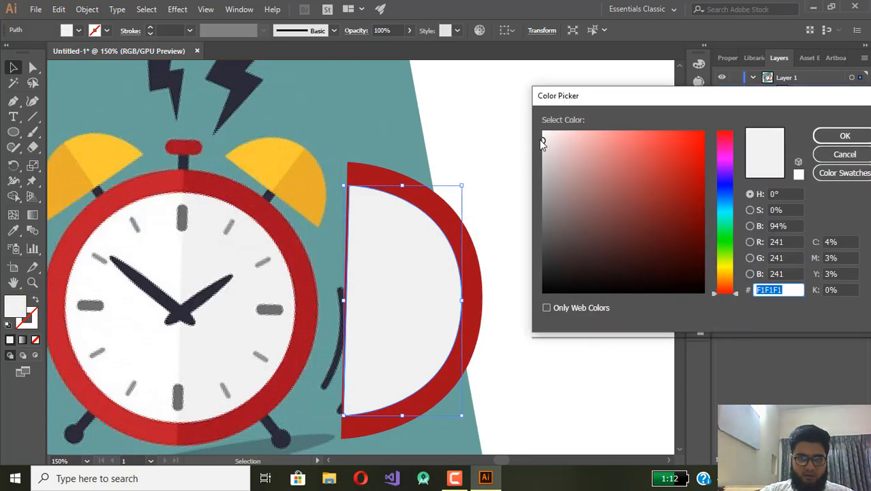
left_click(844, 136)
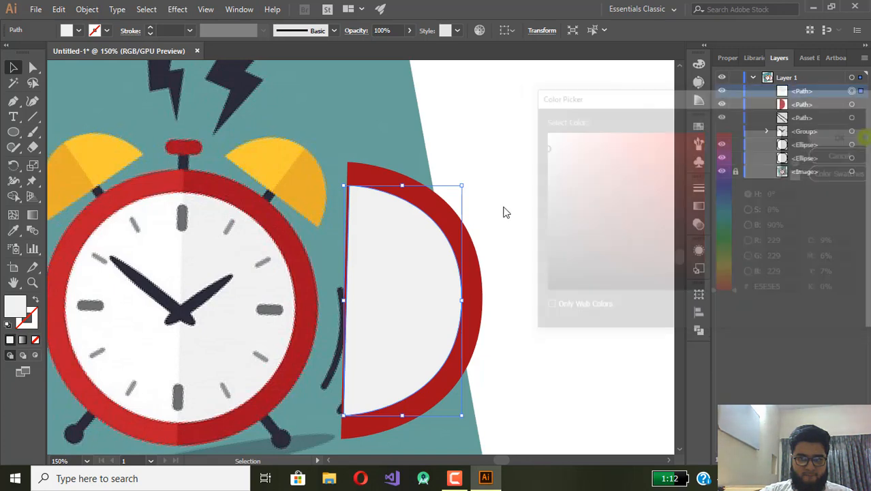
Select the grey and dark red half-circles together and move them over the shaded half of the clock.
left_click(503, 206)
left_click(449, 258)
left_click(471, 253, "shift")
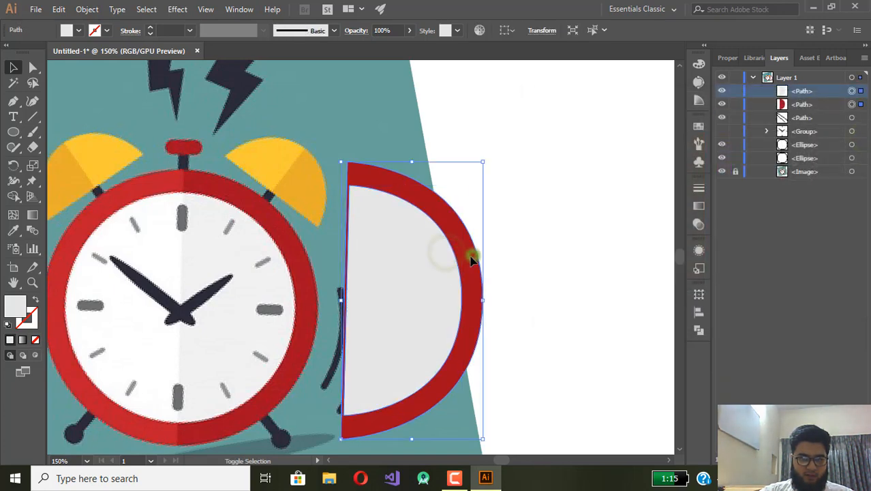
left_click_drag(426, 267, 353, 268)
left_click(316, 282)
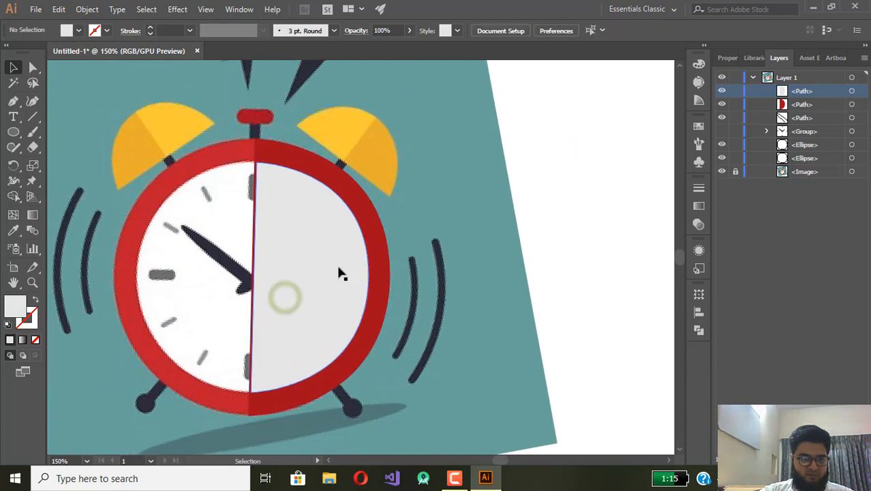
Nudge the grey half-circle left so its straight edge covers the red sliver along the dial's centre line.
scroll(336, 267, "up", 1)
left_click(330, 270)
key("Left")
key("Left")
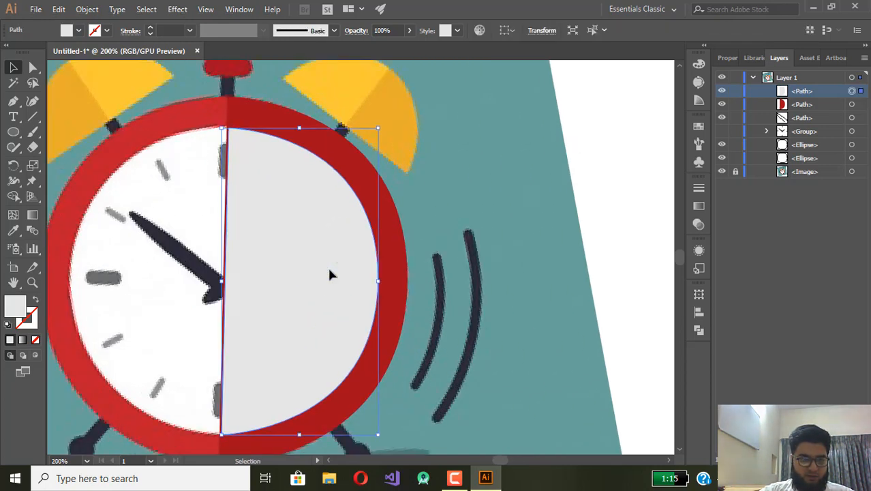
left_click(458, 206)
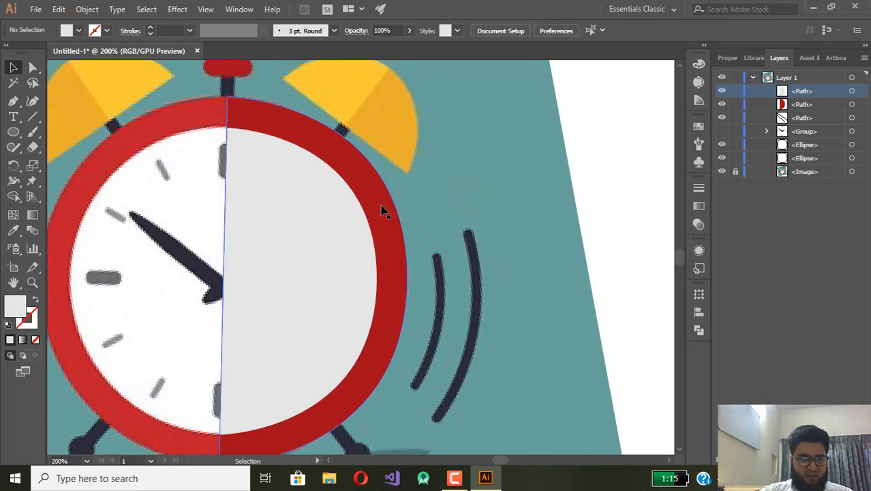
left_click(383, 207)
left_click(340, 239)
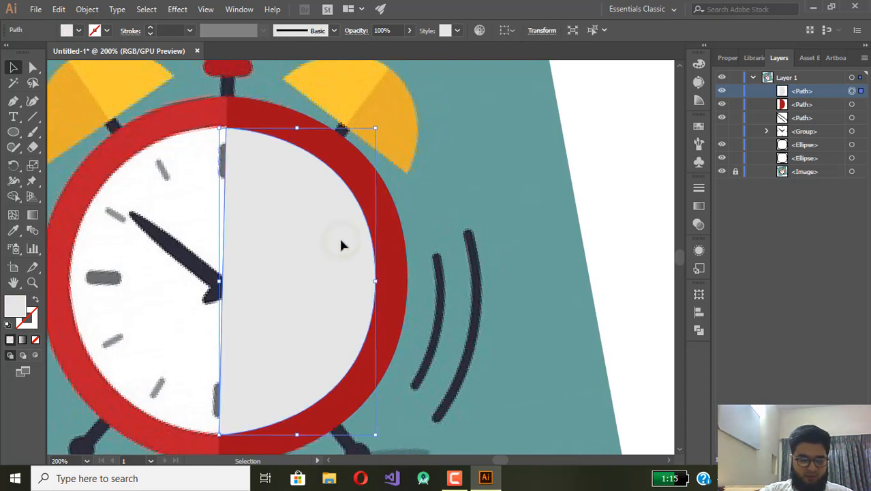
left_click(456, 189)
scroll(444, 191, "down", 2)
left_click_drag(400, 203, 382, 236)
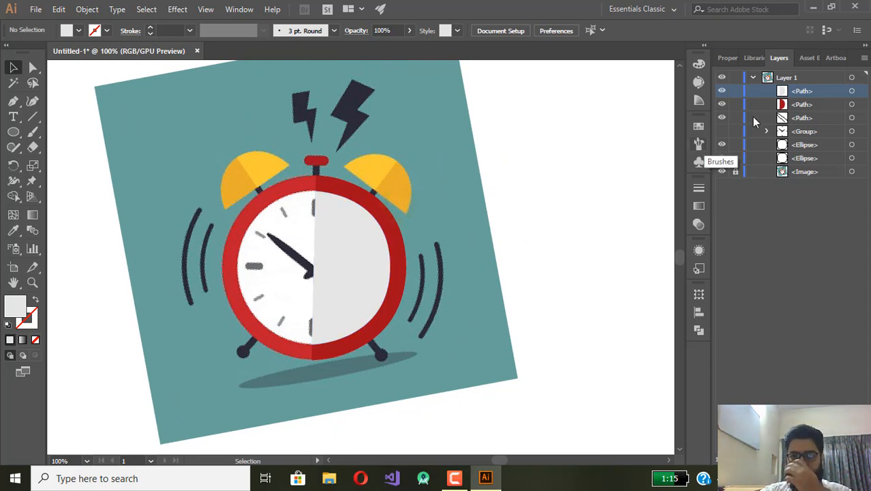
Fill the outer clock ellipse with red sampled from the clock's rim and the inner dial ellipse with white.
left_click(12, 231)
left_click(274, 195)
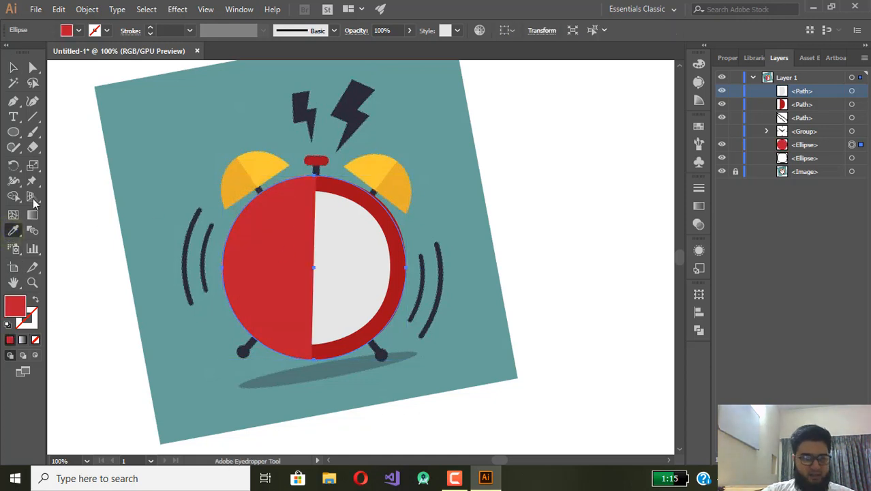
left_click(818, 158)
left_click(860, 158)
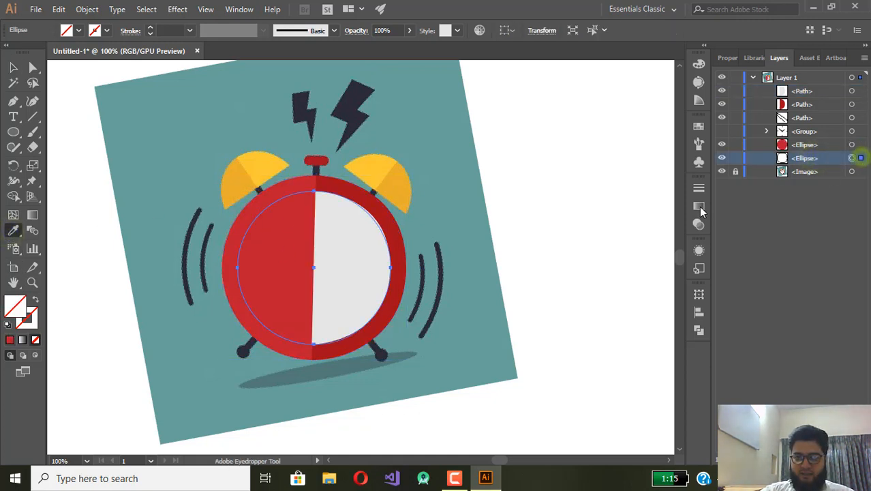
double_click(13, 307)
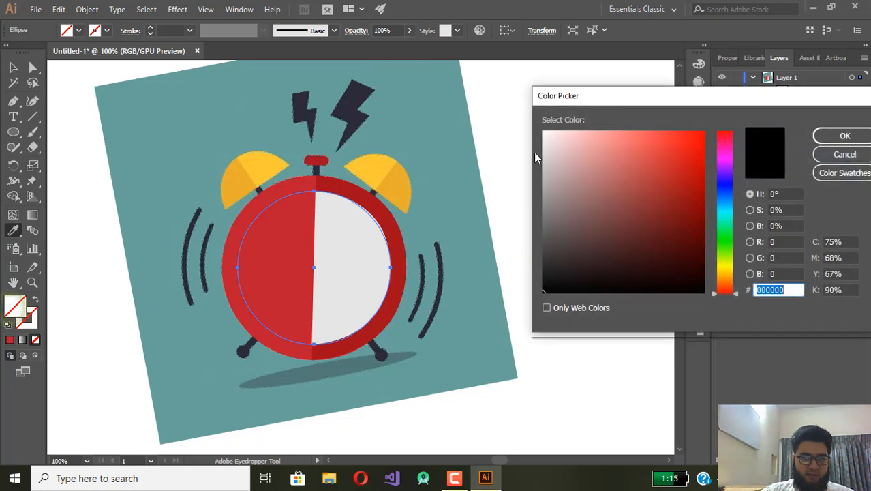
left_click(833, 135)
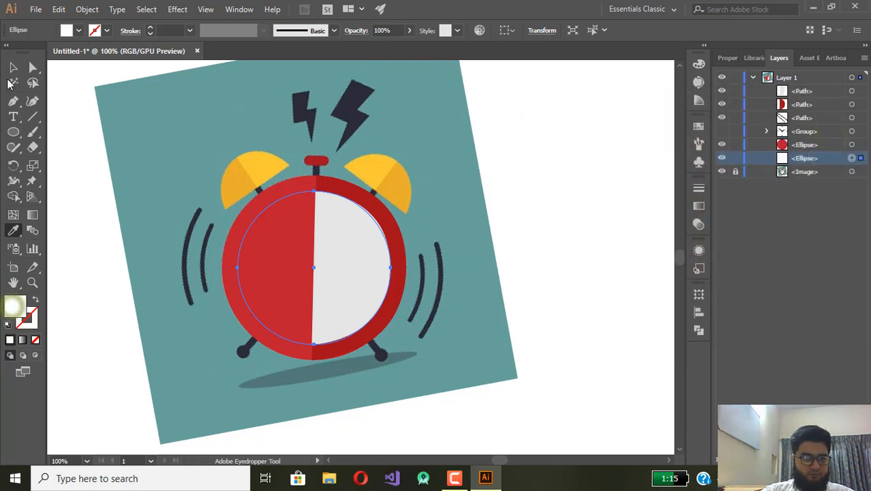
Try to bring the white dial ellipse to the front of the stacking order.
left_click(12, 68)
right_click(262, 273)
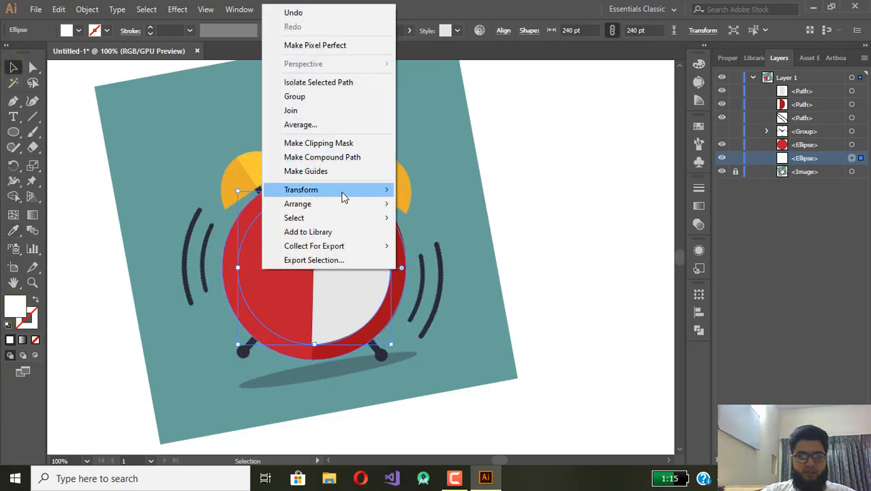
mouse_move(344, 205)
left_click(466, 203)
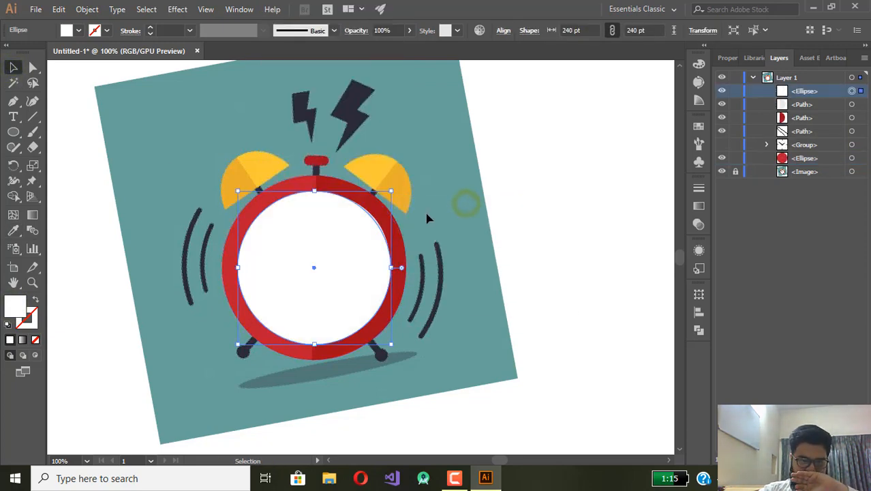
left_click(346, 254)
key("ctrl+shift+bracketleft")
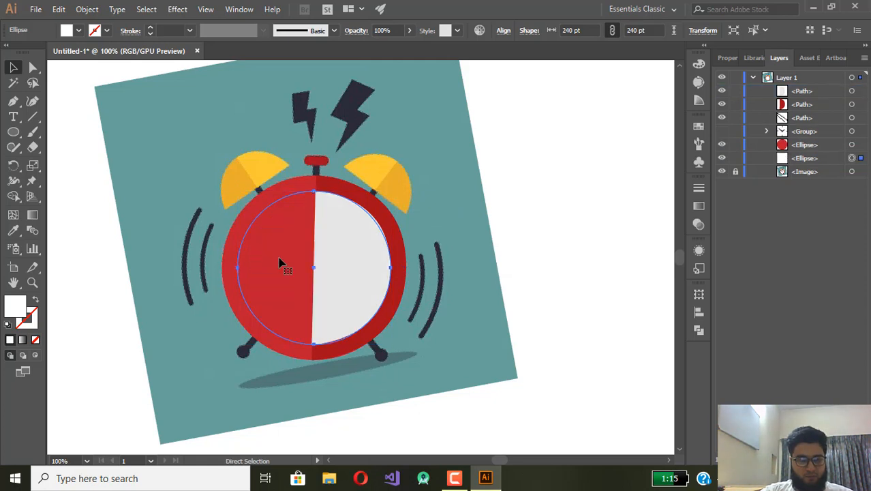
Bring the white dial ellipse forward one level so it sits above the red ellipse.
right_click(286, 242)
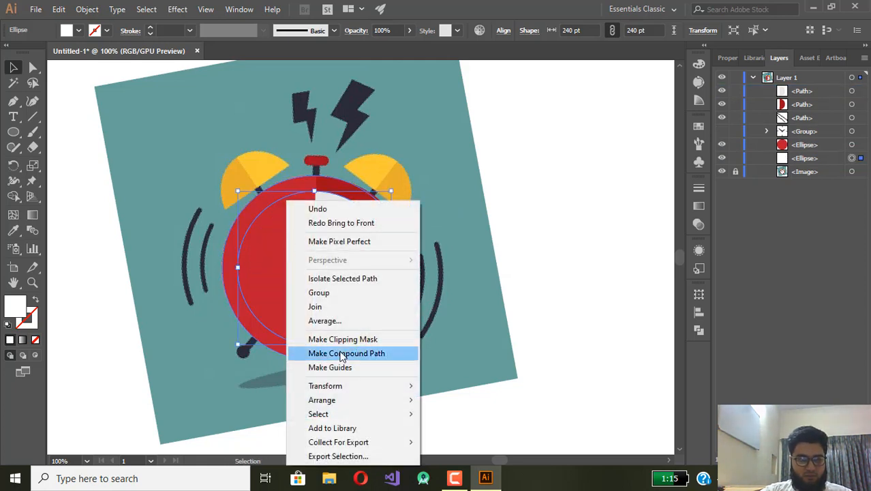
left_click(347, 386)
left_click(389, 400)
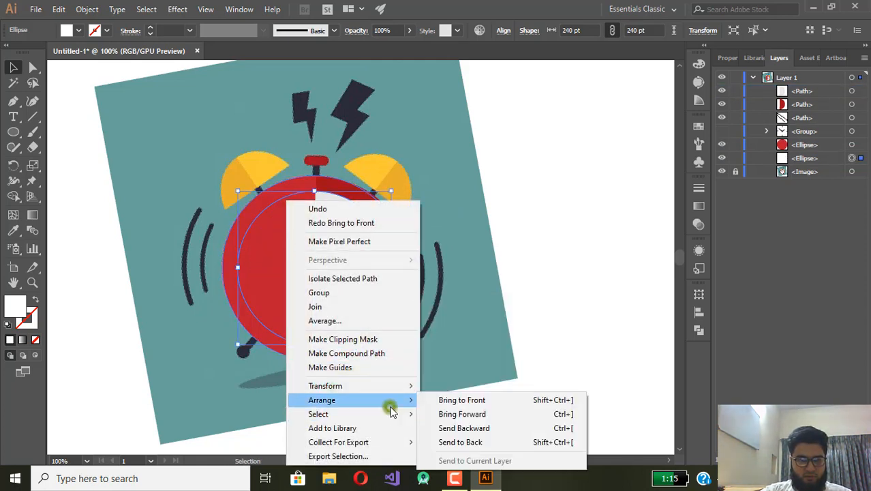
left_click(443, 414)
left_click(469, 184)
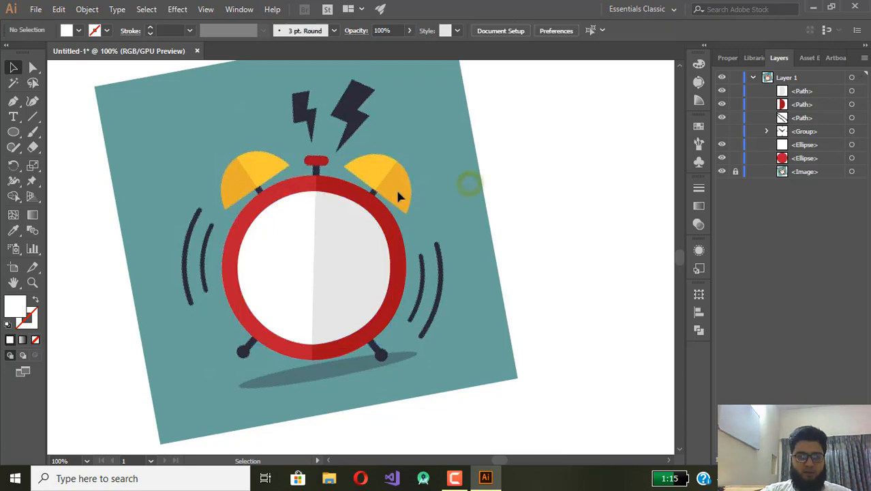
Show the hidden group containing the clock hands and hour marks.
scroll(420, 219, "up", 2)
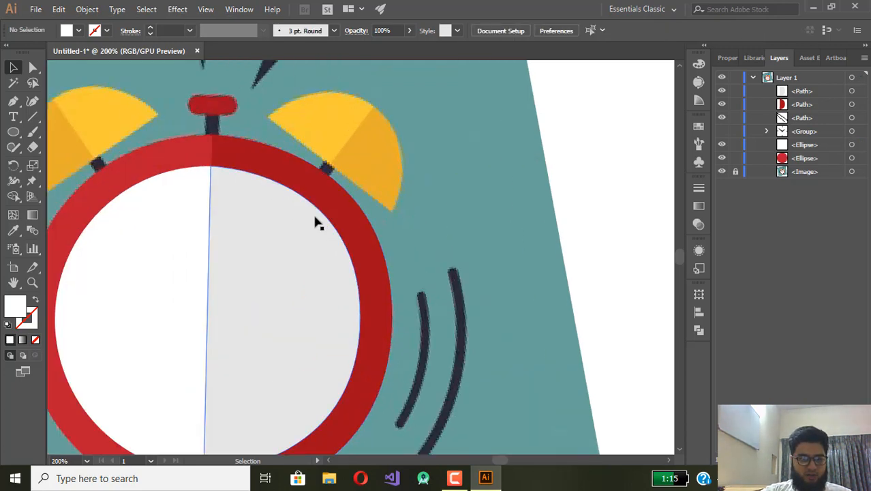
scroll(527, 162, "down", 2)
scroll(526, 162, "down", 1)
left_click_drag(525, 161, 467, 216)
scroll(394, 235, "up", 2)
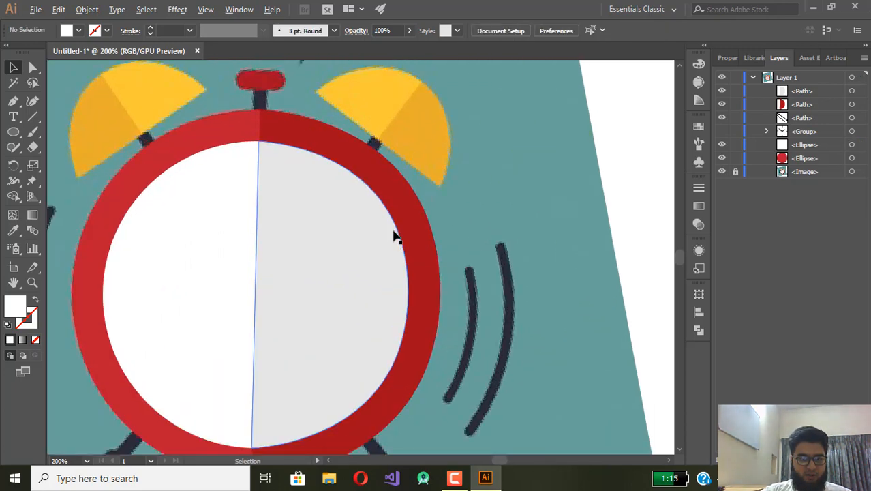
left_click(214, 154)
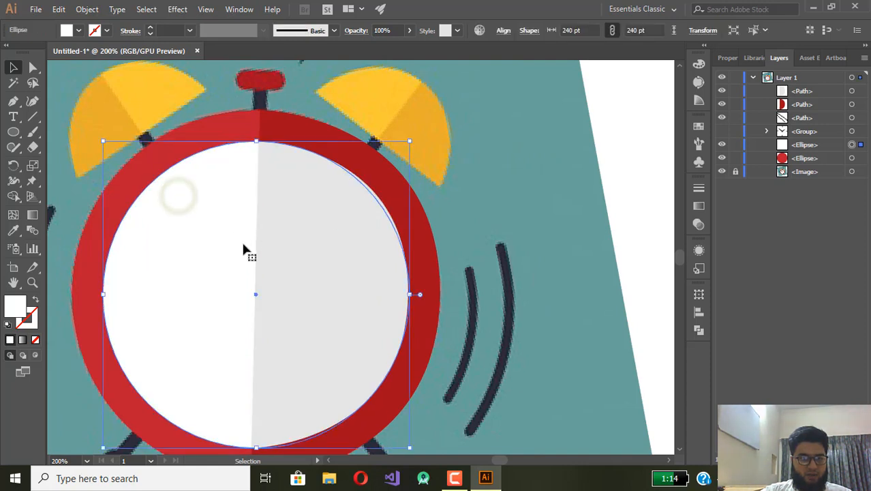
left_click(722, 132)
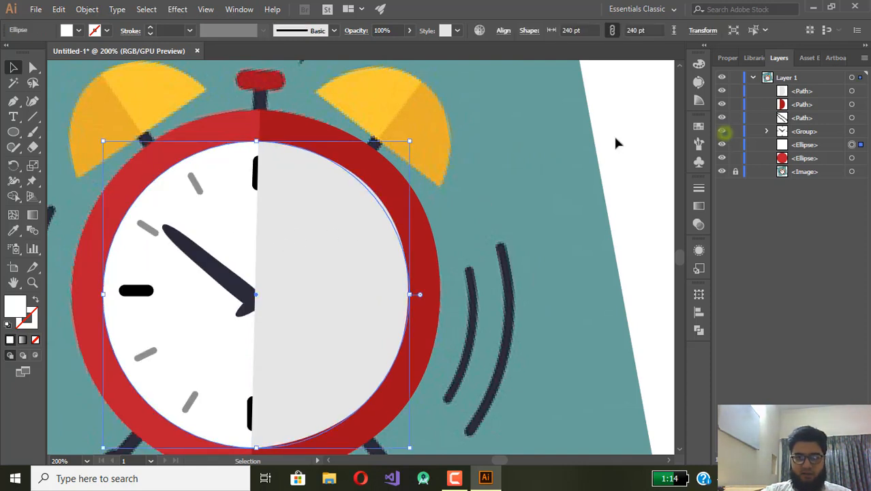
left_click(613, 139)
Try the Bring to Front command on the white dial ellipse behind the clock hands.
left_click(219, 253)
right_click(207, 267)
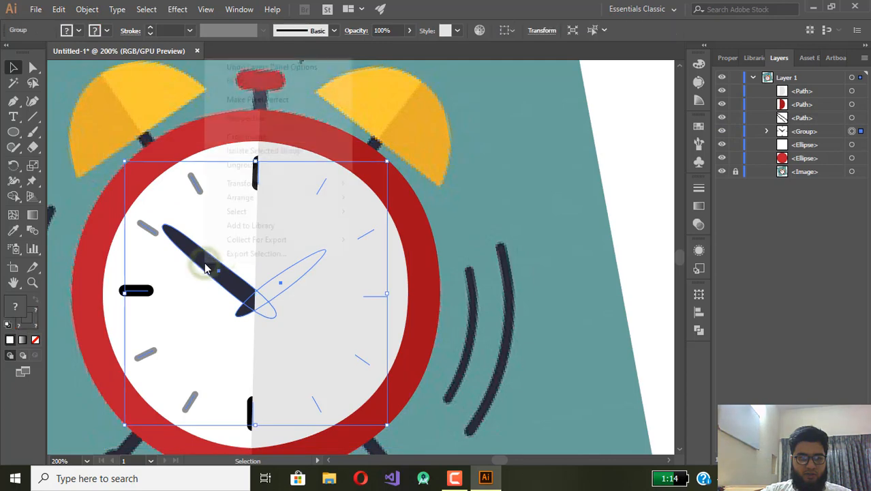
left_click(193, 263)
right_click(197, 256)
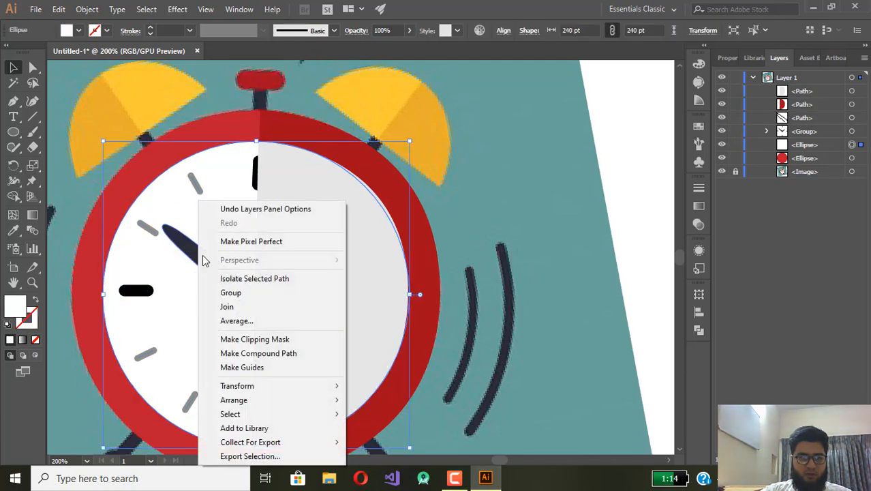
mouse_move(332, 404)
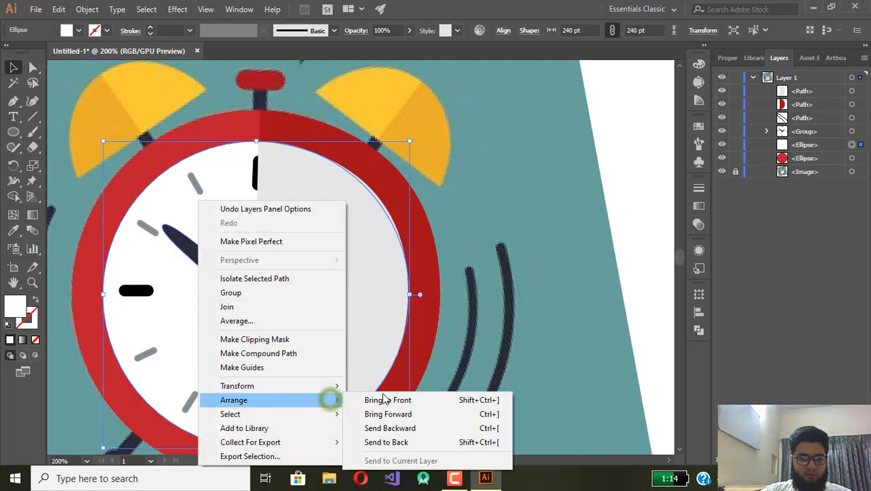
left_click(385, 398)
left_click_drag(745, 149, 755, 149)
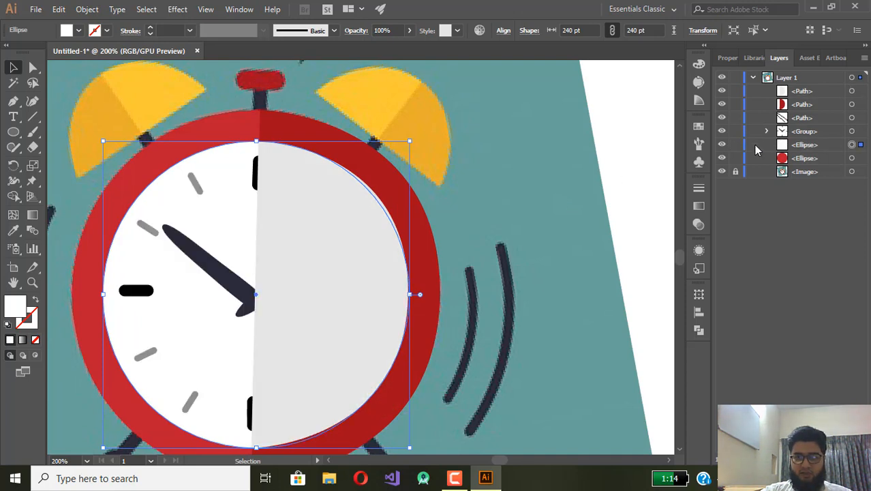
Select the group of clock hands and hour marks and bring it to the front of all shapes.
left_click(806, 132)
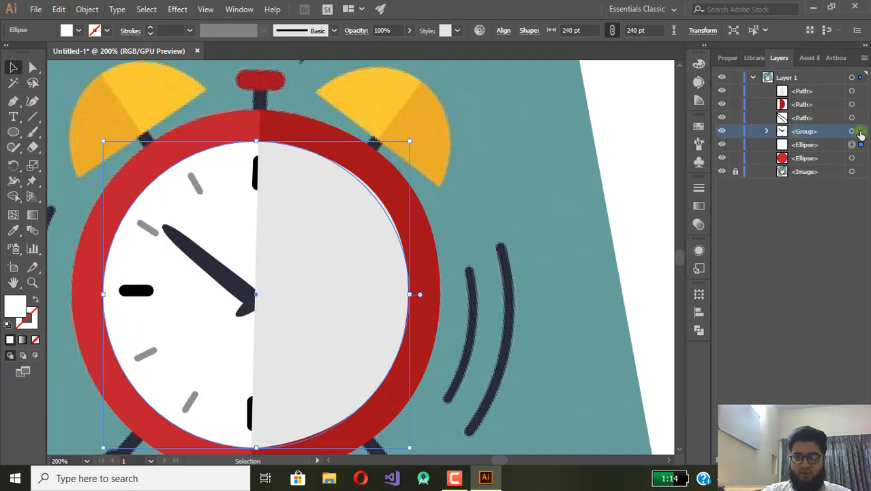
left_click(860, 135)
right_click(256, 273)
mouse_move(312, 178)
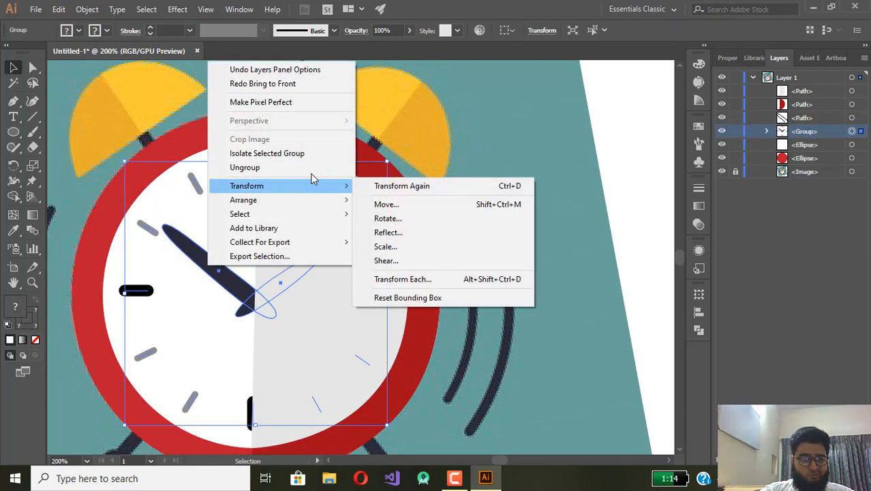
left_click(313, 200)
left_click(389, 199)
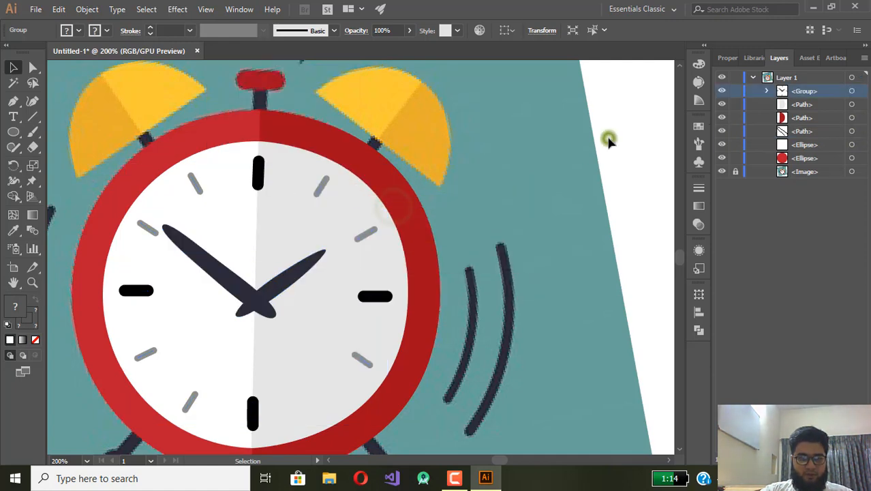
Examine how the dark red shading path fits the right half of the clock rim, including its outermost anchor point.
left_click(609, 139)
scroll(608, 140, "down", 2)
left_click_drag(576, 148, 442, 225)
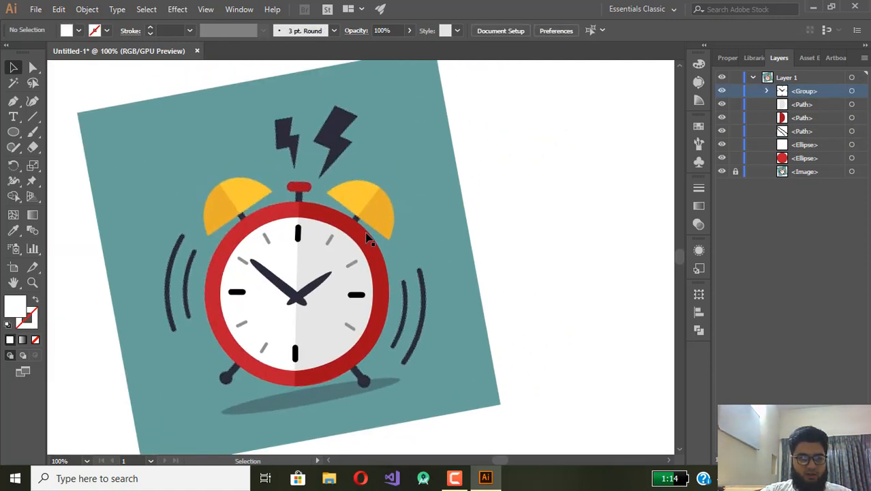
left_click(366, 238)
scroll(365, 236, "up", 3)
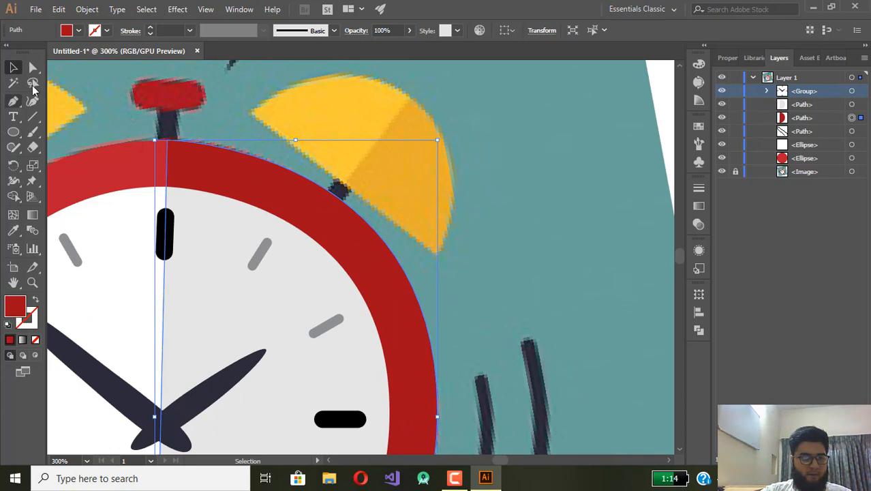
left_click(33, 66)
scroll(402, 239, "down", 3)
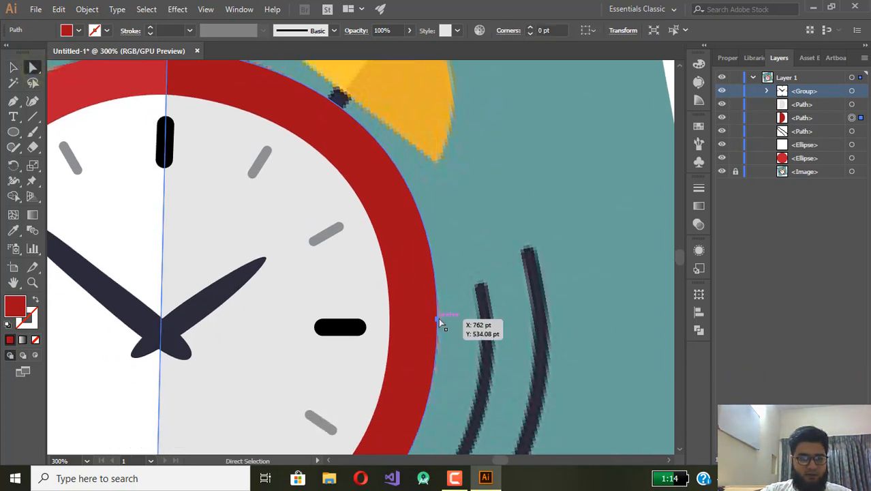
left_click(438, 319)
scroll(416, 140, "up", 3)
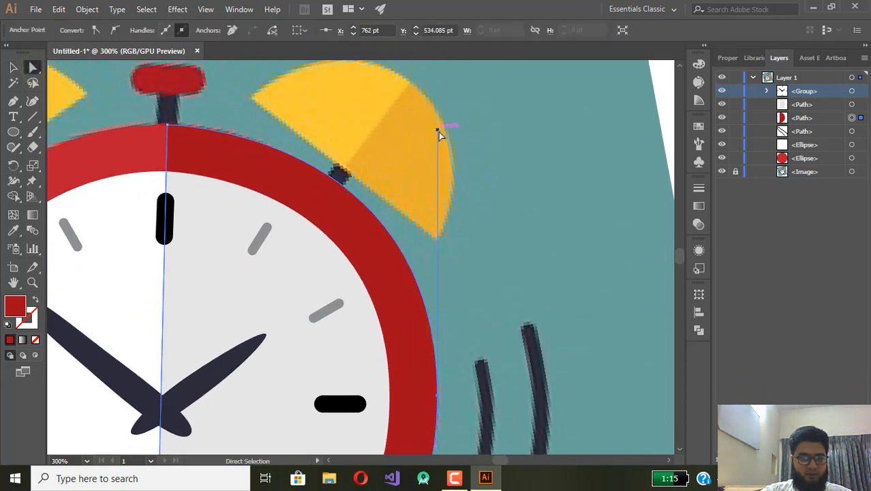
left_click(561, 142)
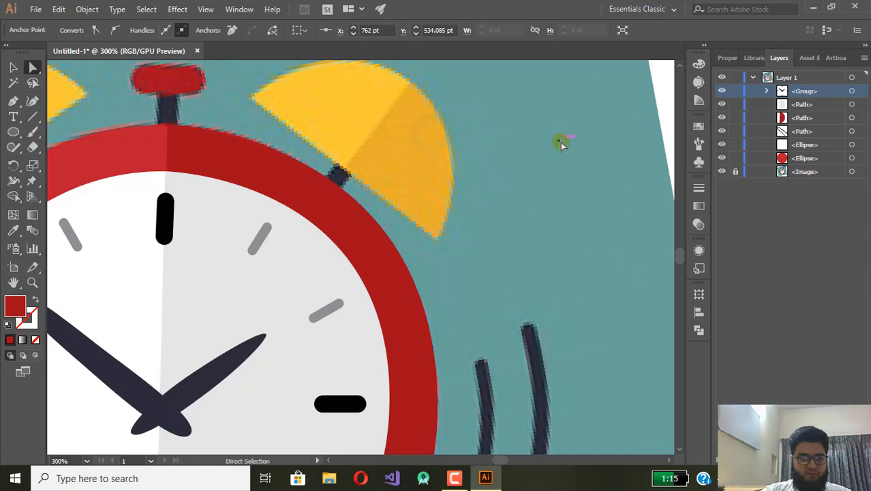
key("ctrl+1")
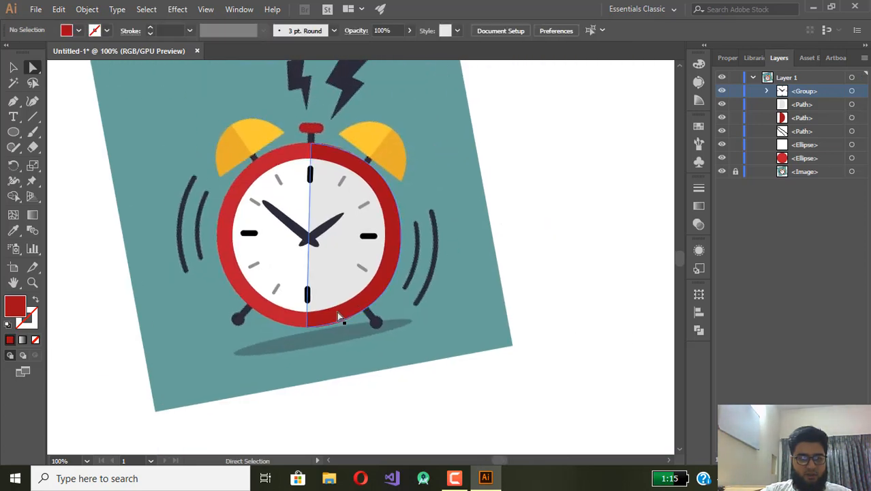
left_click(16, 70)
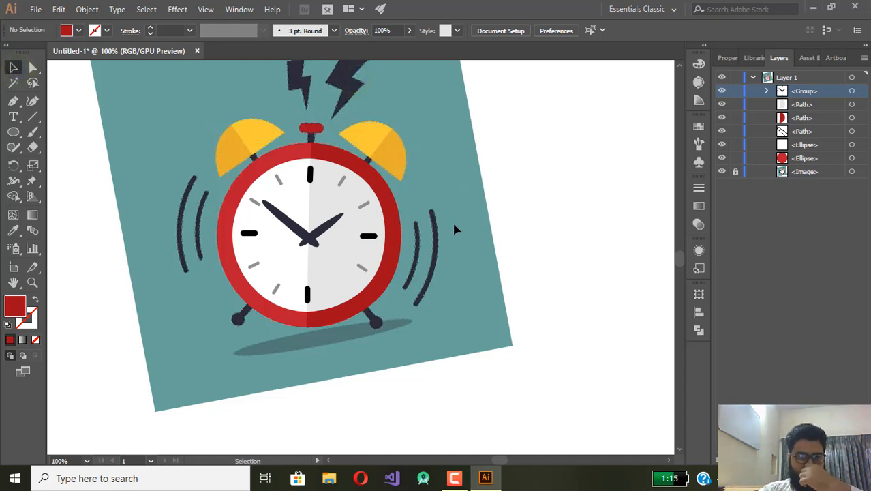
Trace the outer vibration arc left of the clock with the Pen tool as a curve about 26 pt wide and 148 pt tall.
left_click(12, 100)
scroll(202, 169, "up", 3)
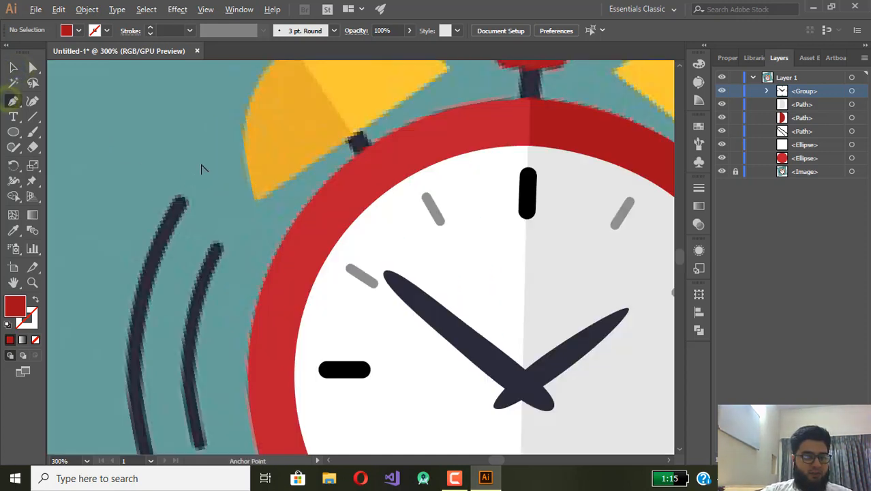
left_click_drag(187, 196, 262, 95)
left_click(258, 100)
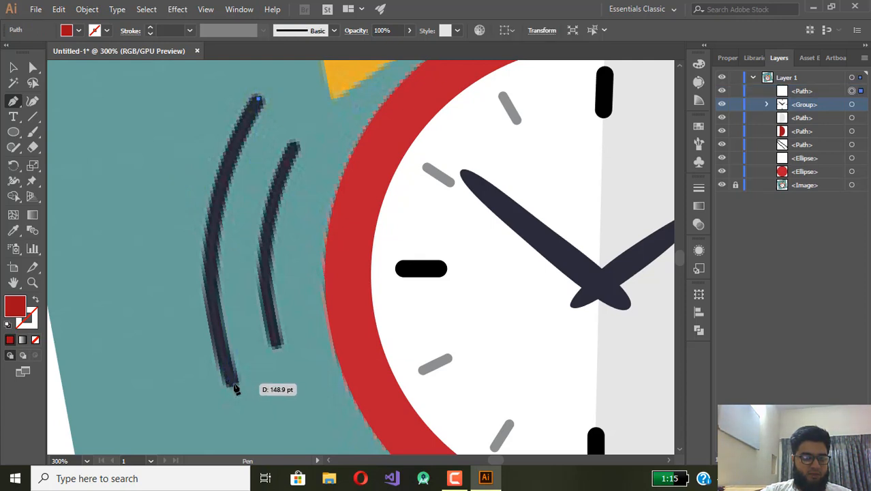
scroll(235, 387, "down", 1)
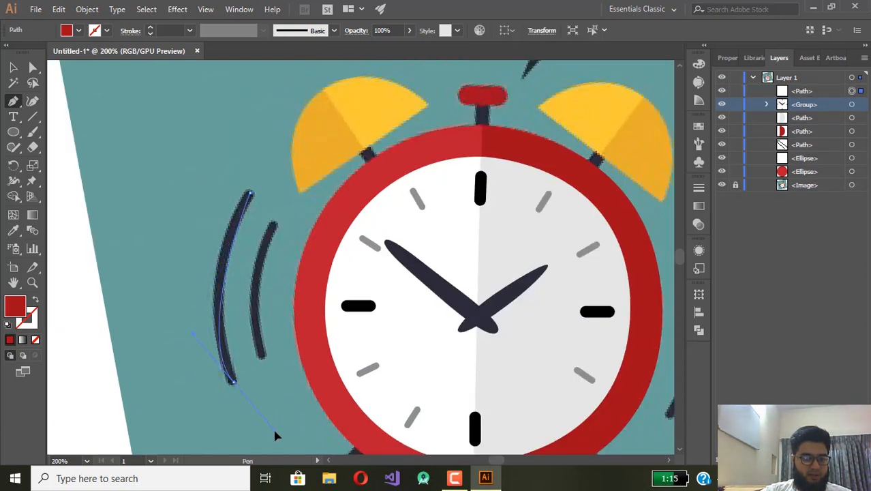
left_click_drag(274, 451, 267, 251)
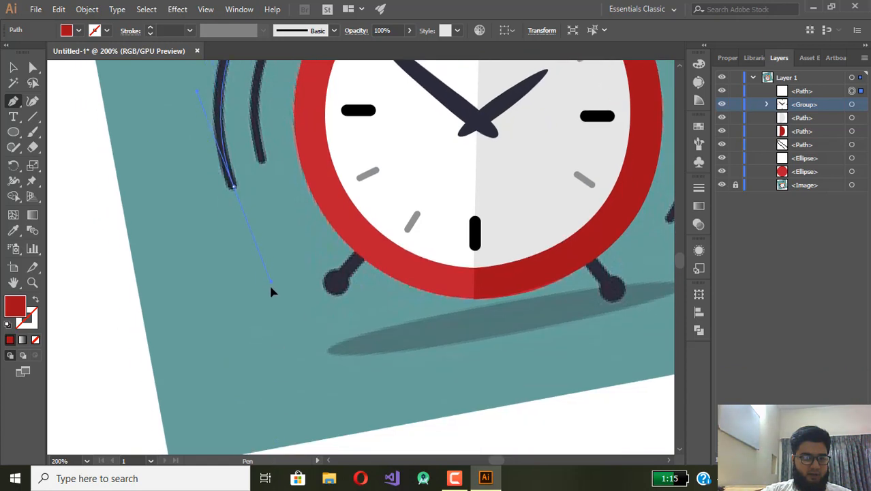
left_click_drag(280, 291, 278, 288)
scroll(279, 210, "up", 5)
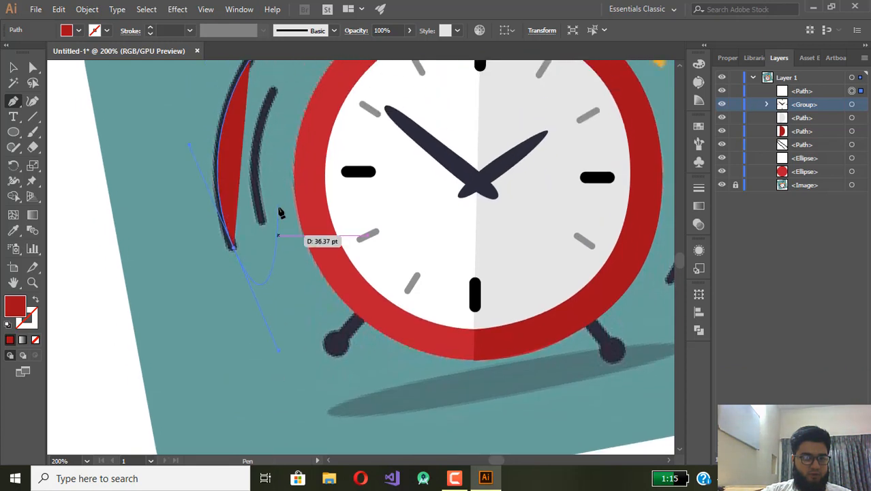
Trace the inner vibration arc left of the clock as a curved path about 17 pt wide and 104 pt tall.
left_click(274, 105)
left_click_drag(263, 236, 286, 238)
left_click_drag(289, 303, 289, 306)
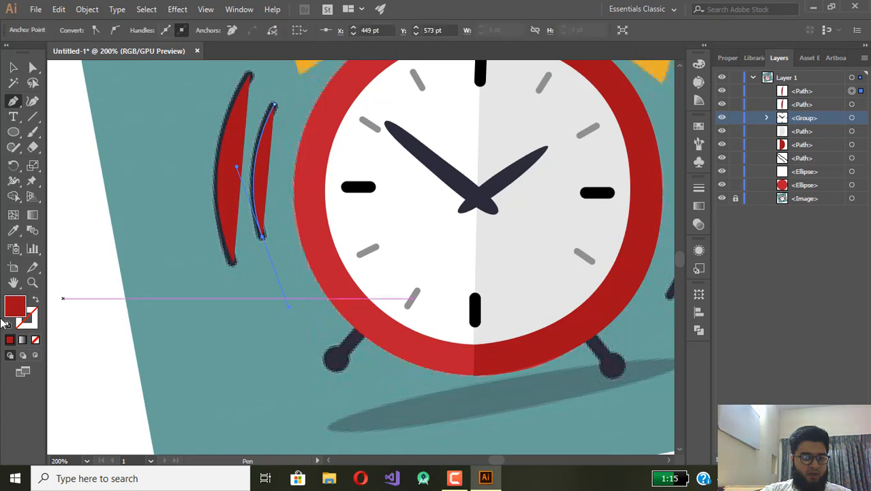
Remove the inner arc's fill and give it a white stroke.
left_click(37, 340)
double_click(32, 323)
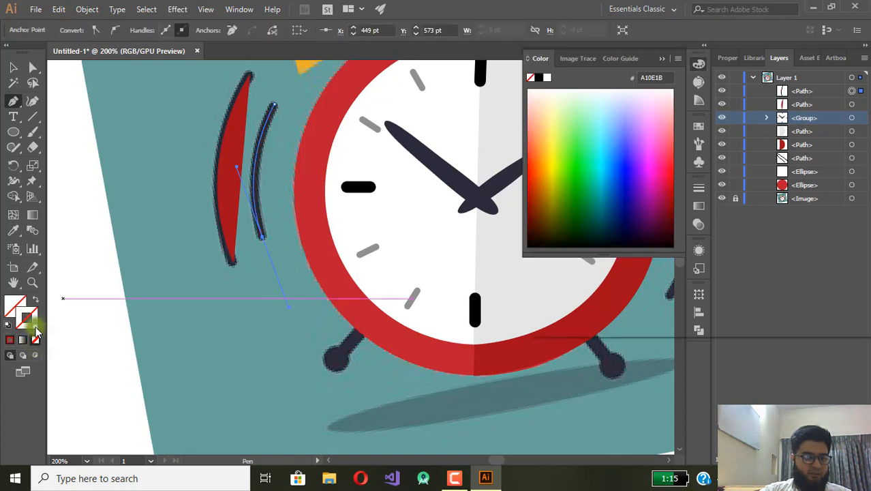
left_click(844, 136)
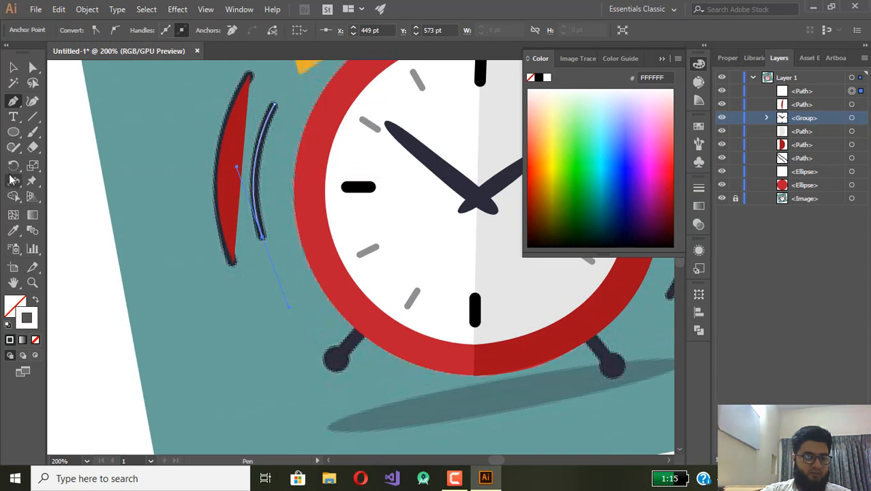
Sample the dark navy 302F3D from the reference arc, apply it to the inner arc's stroke and remove the fill.
left_click(15, 231)
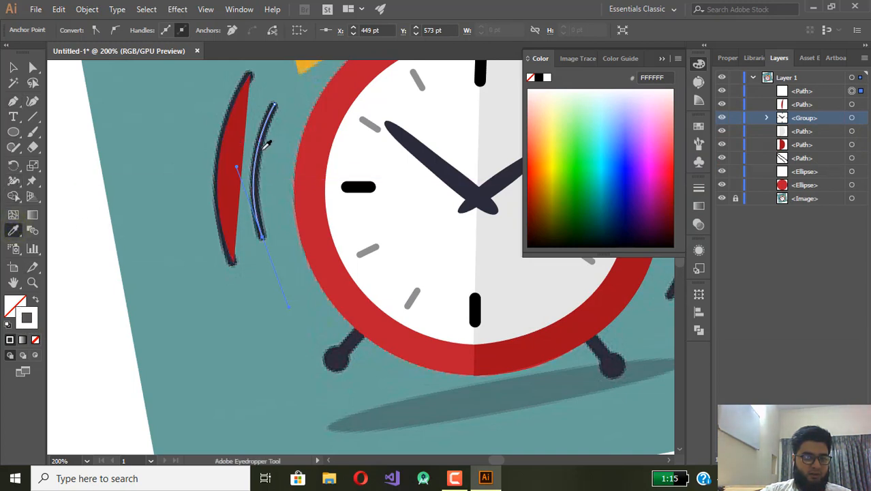
left_click(267, 144)
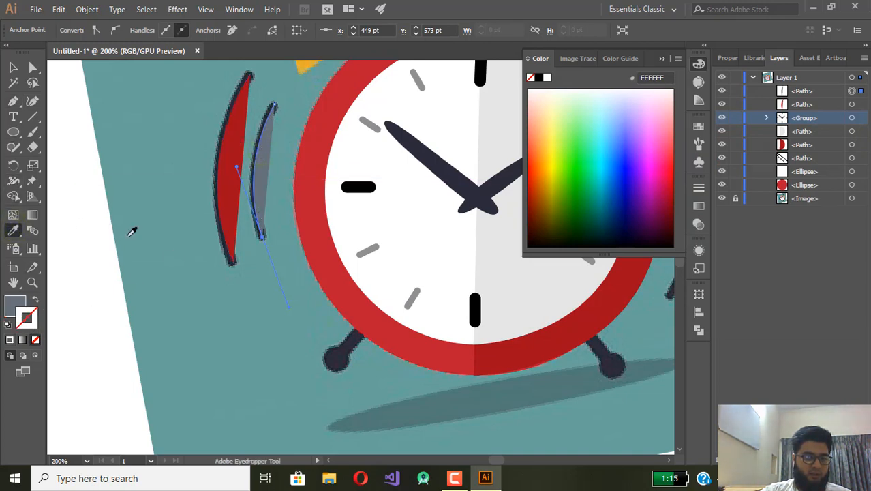
scroll(239, 149, "up", 5)
left_click(267, 164)
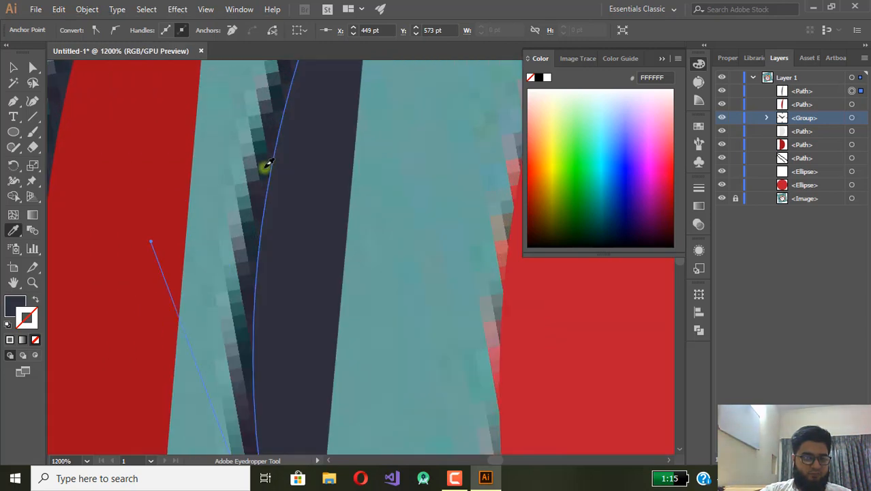
scroll(267, 163, "down", 3)
left_click_drag(13, 306, 25, 318)
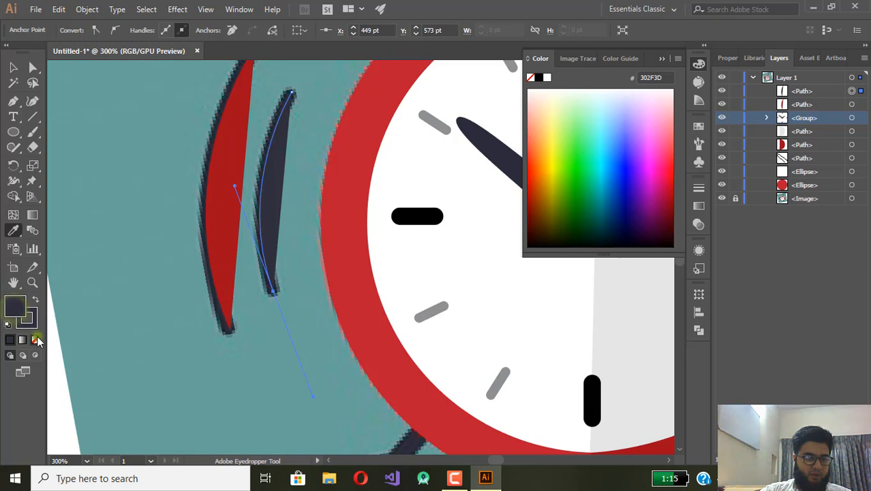
left_click(35, 339)
Set the inner arc's stroke weight to 3 pt.
left_click(17, 66)
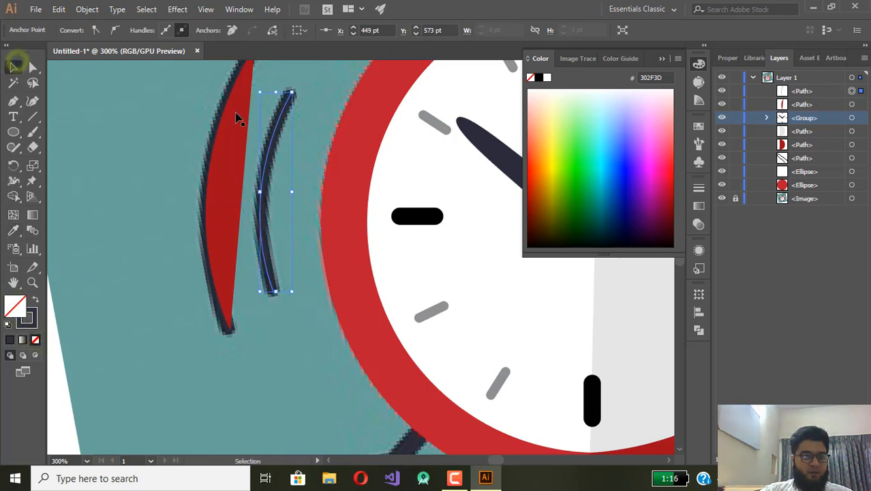
left_click(147, 101)
left_click(267, 156)
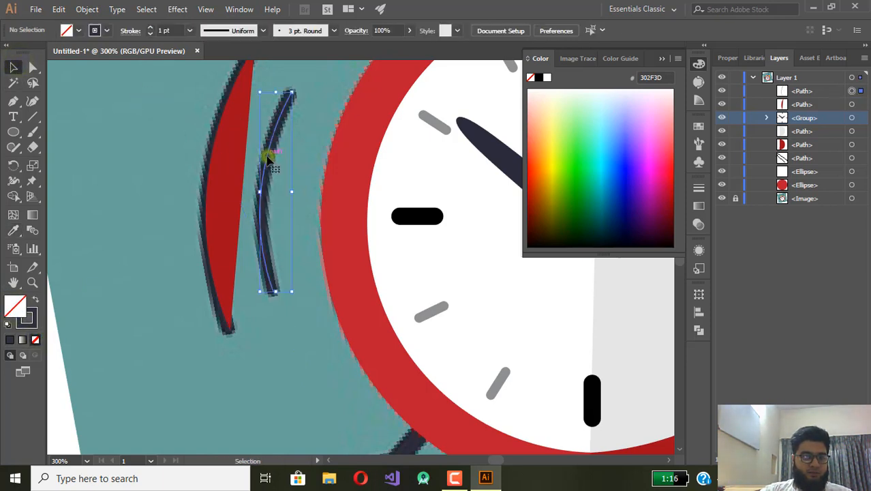
left_click(190, 30)
left_click(204, 114)
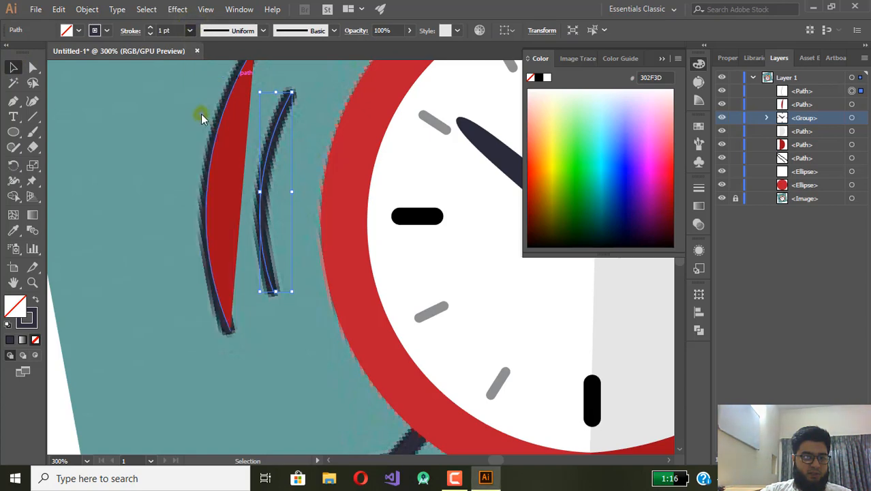
left_click(272, 169)
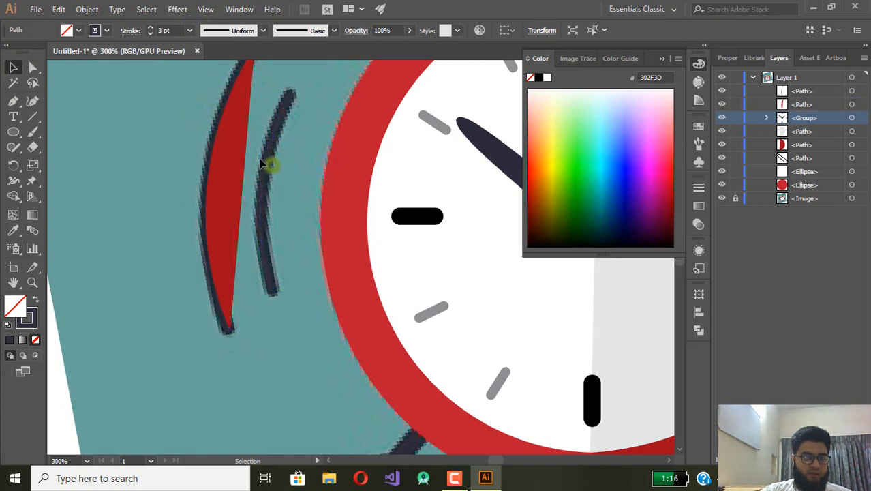
Increase the inner arc's stroke weight to 4 pt.
scroll(270, 163, "up", 5)
scroll(276, 150, "down", 4)
left_click(271, 148)
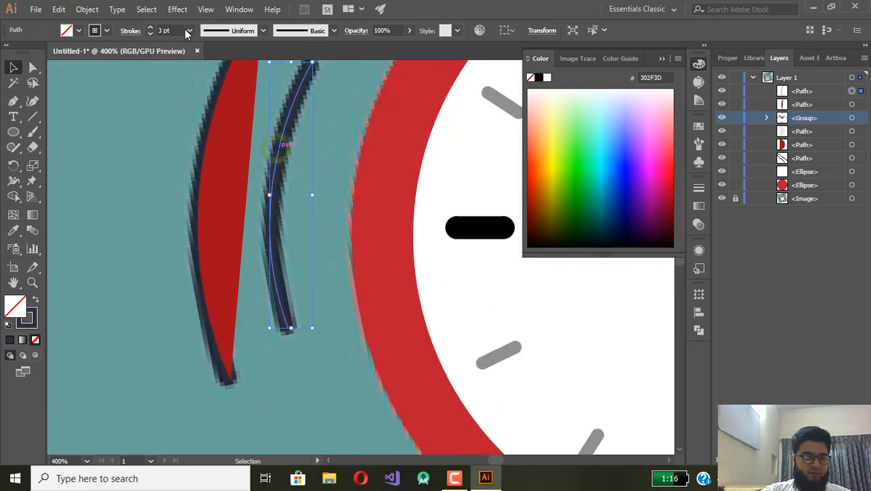
left_click(190, 30)
left_click(211, 130)
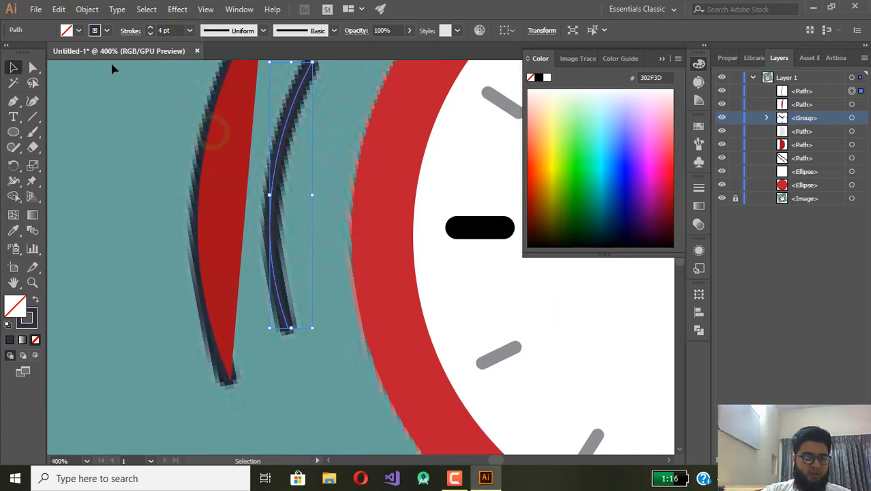
Give the inner arc's stroke round caps.
left_click(129, 31)
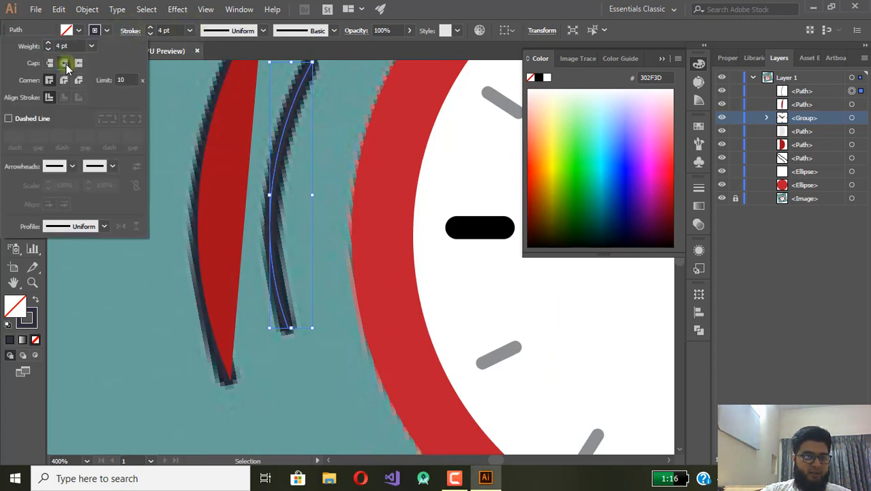
left_click(65, 64)
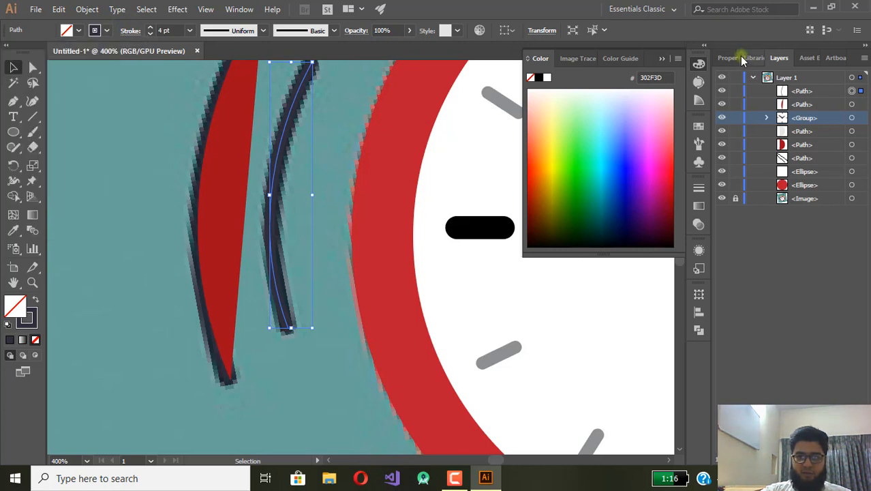
left_click(733, 58)
left_click(747, 217)
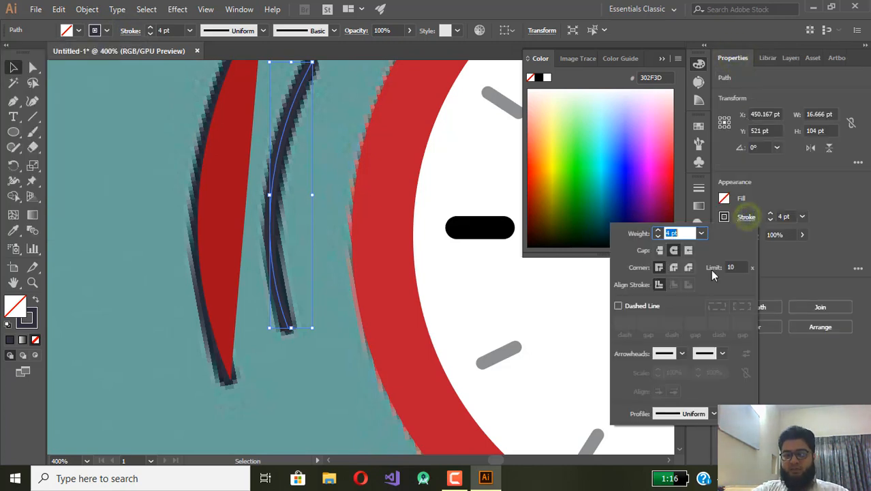
left_click(673, 250)
left_click(279, 136)
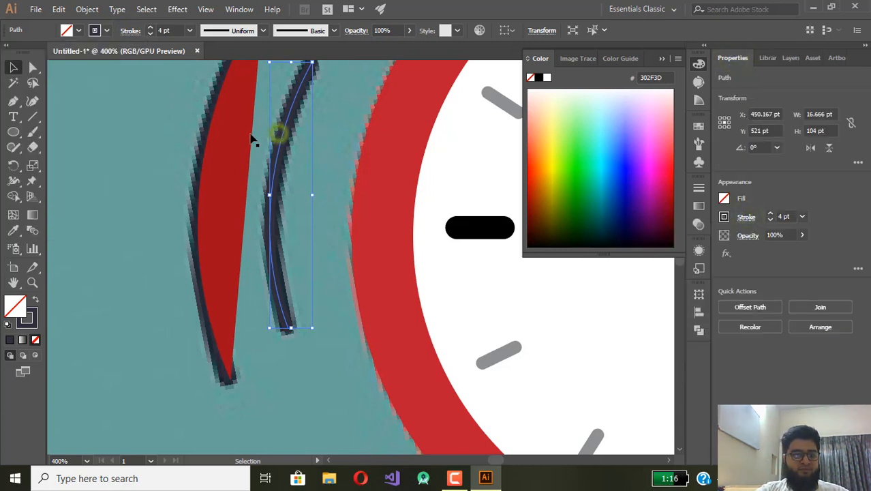
Apply the inner arc's dark navy 302F3D to the outer arc's stroke and remove the outer arc's red fill.
left_click(196, 192)
left_click(13, 231)
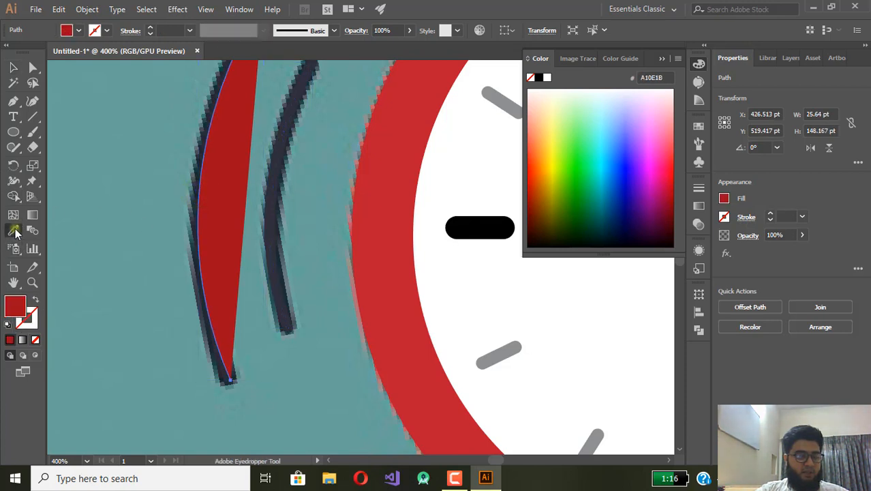
left_click(279, 152)
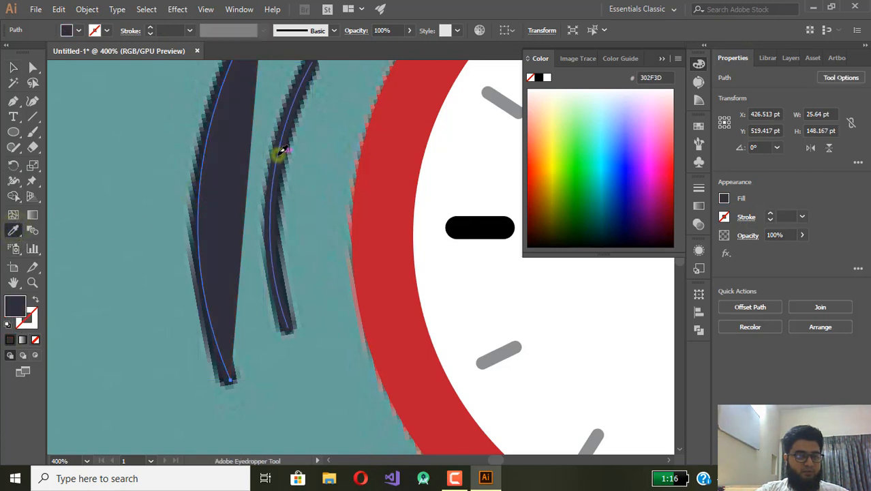
left_click_drag(14, 312, 32, 321)
left_click(14, 310)
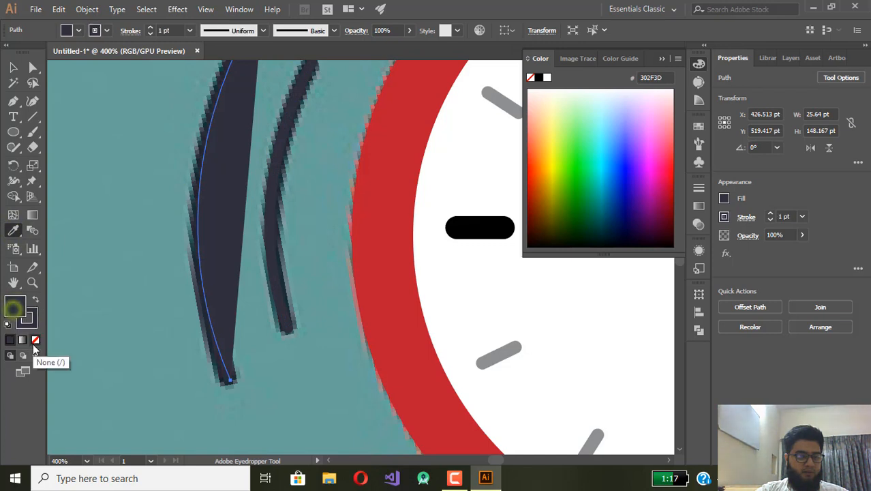
left_click(34, 342)
Set the outer arc's stroke weight to 4 pt with round caps.
left_click(189, 31)
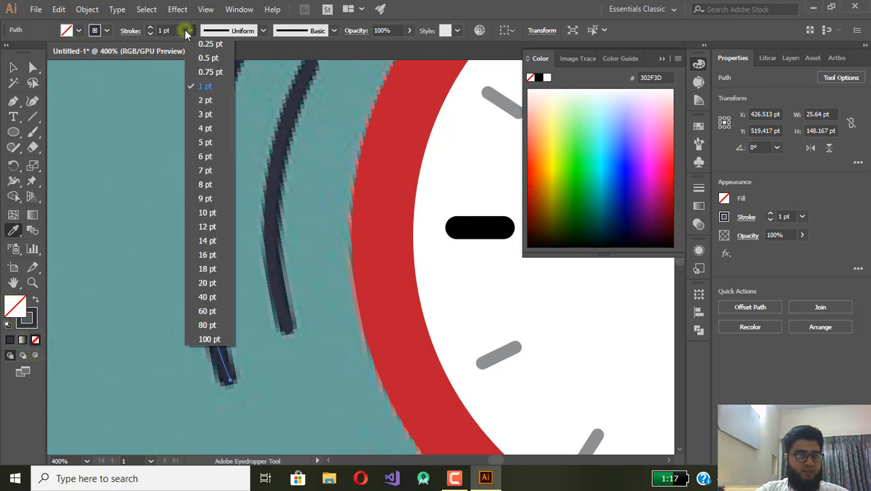
left_click(213, 126)
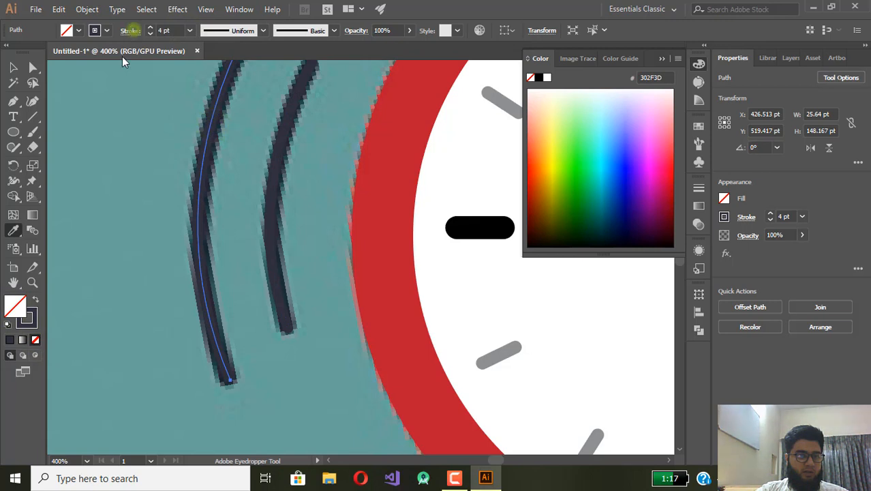
left_click(131, 31)
left_click(65, 63)
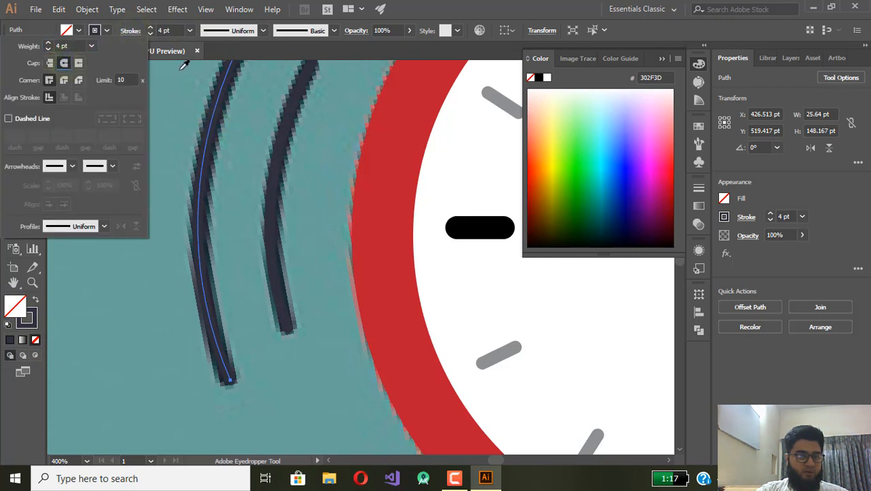
Group the two vibration arcs on the clock's left side.
left_click(228, 56)
left_click(11, 68)
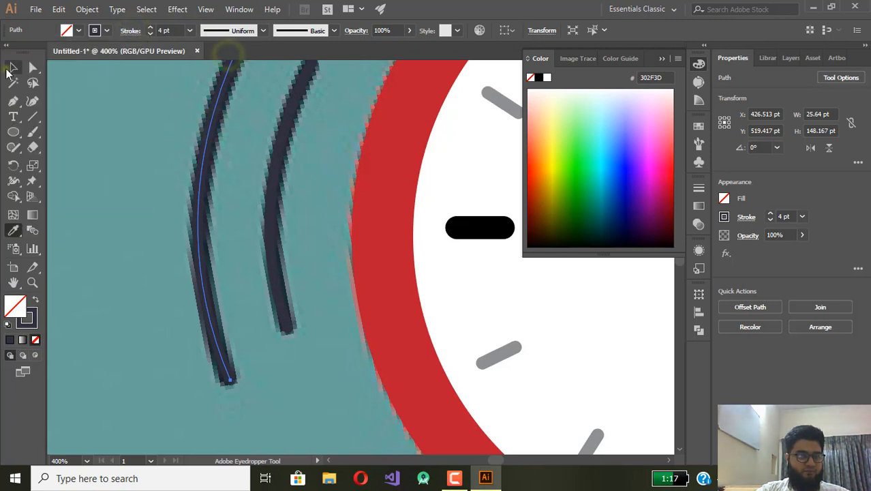
left_click(214, 117)
left_click(144, 124)
scroll(144, 124, "down", 2)
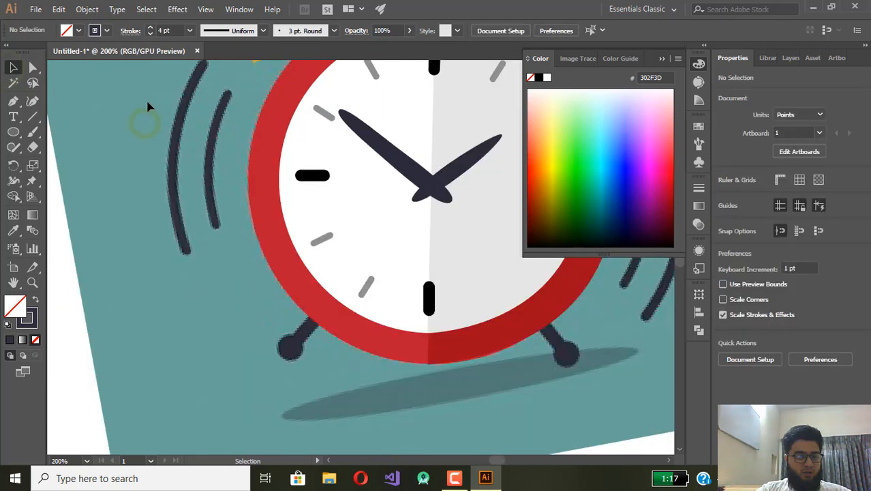
left_click(217, 229)
scroll(205, 232, "down", 1)
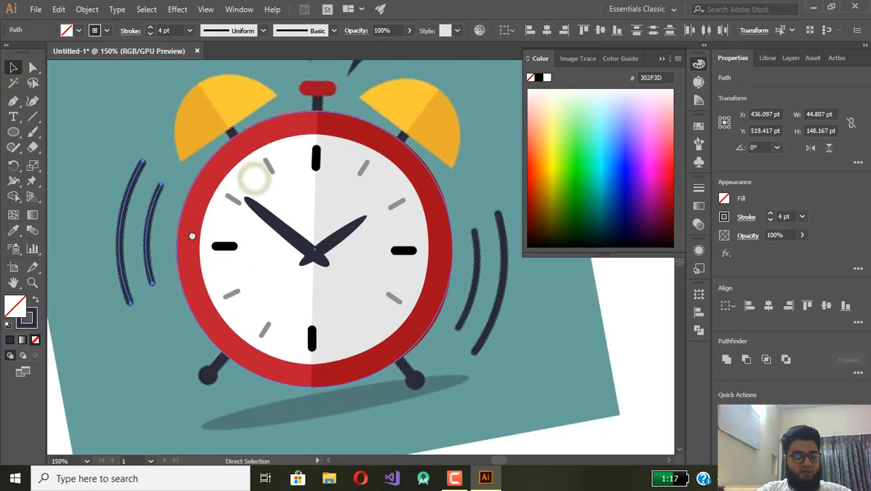
left_click(132, 199)
left_click_drag(191, 215, 233, 218)
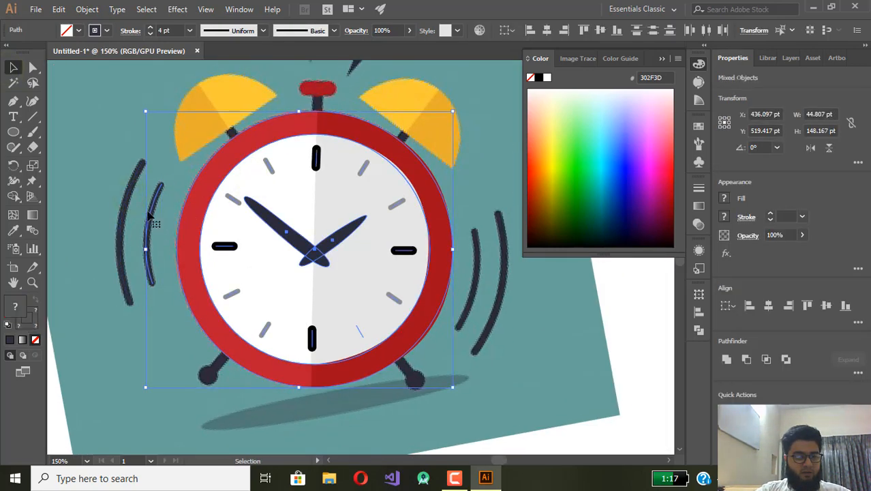
left_click(131, 196)
left_click(126, 199)
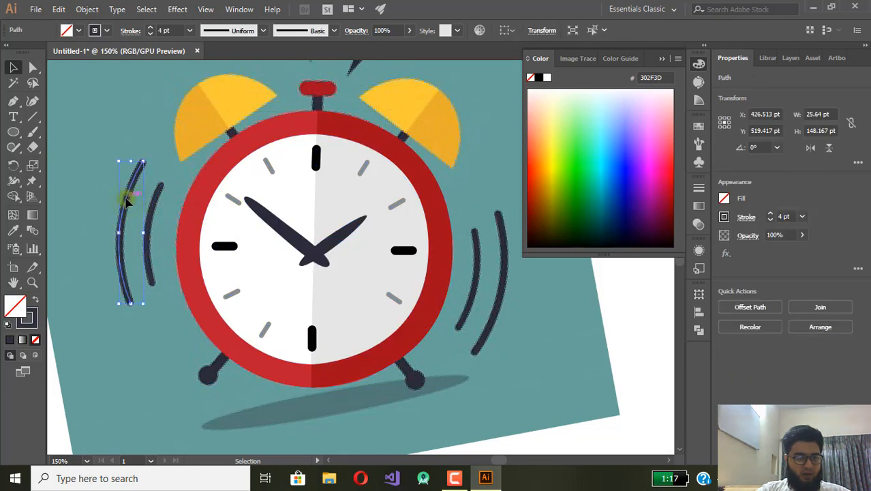
left_click(97, 172)
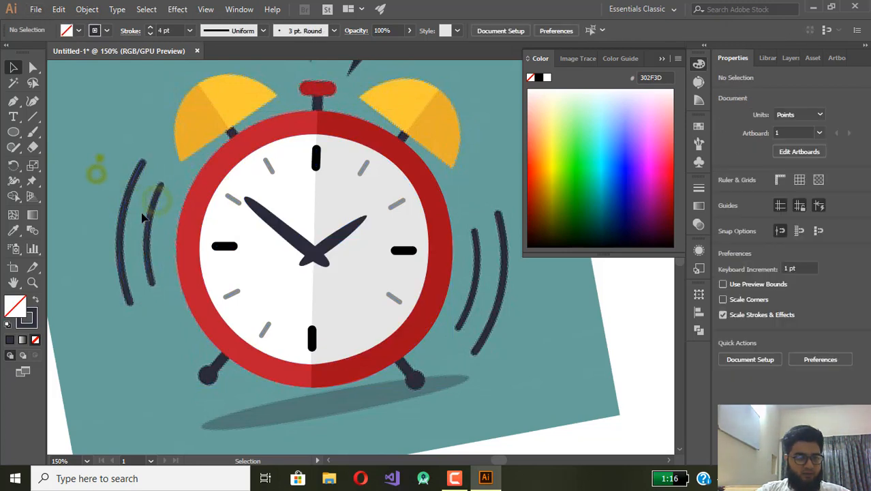
left_click(169, 278)
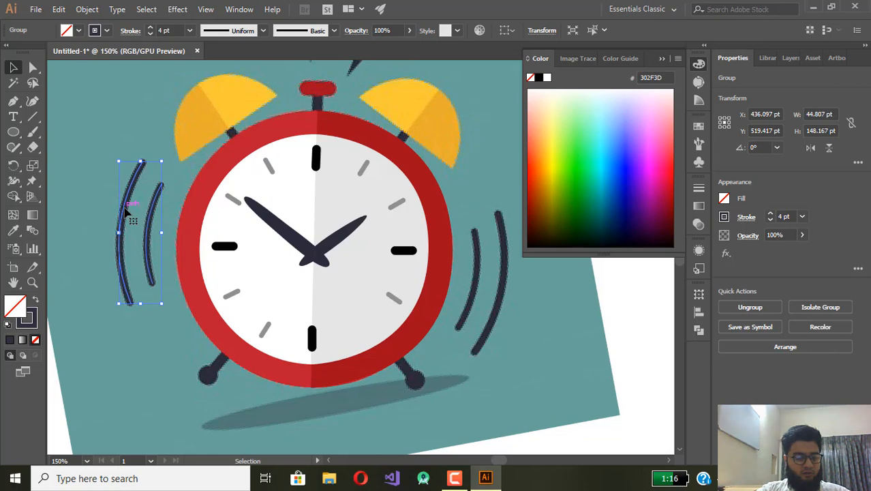
Duplicate the grouped left arcs onto the reference's vibration arcs on the clock's right side.
key("super")
key("super")
left_click_drag(124, 205, 482, 259)
left_click(662, 59)
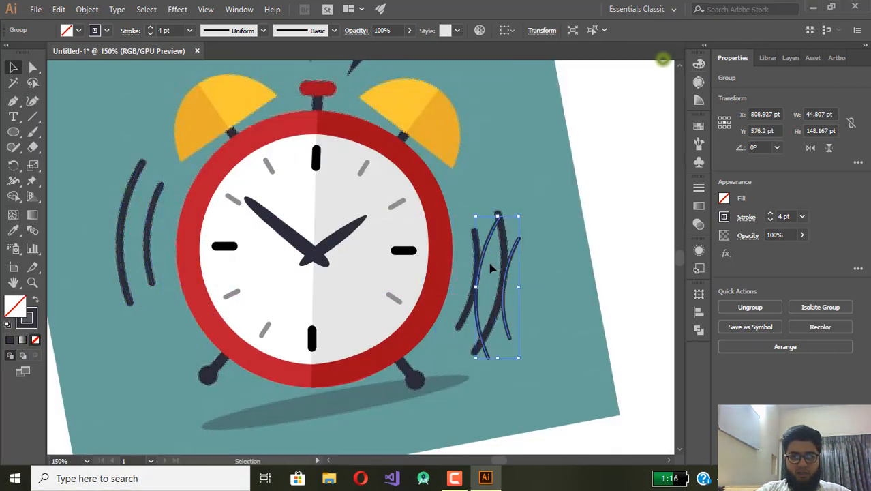
Reflect the duplicated arc group across the vertical axis.
right_click(482, 274)
left_click(576, 193)
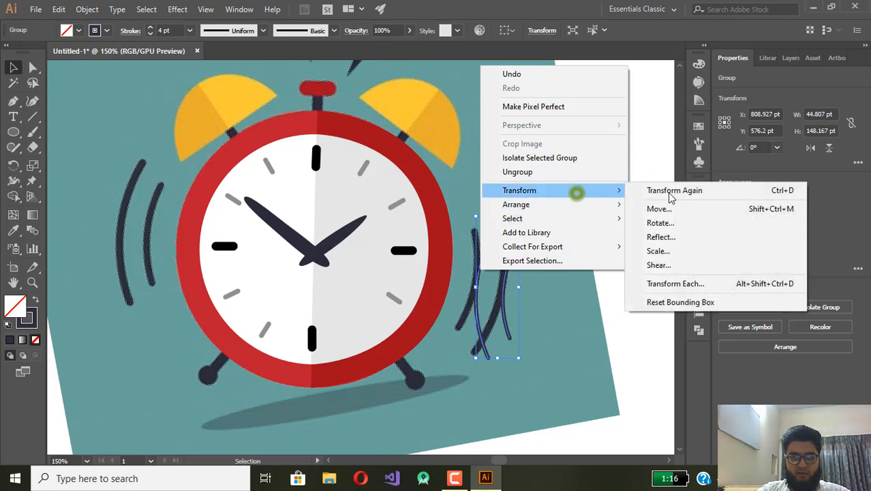
left_click(637, 237)
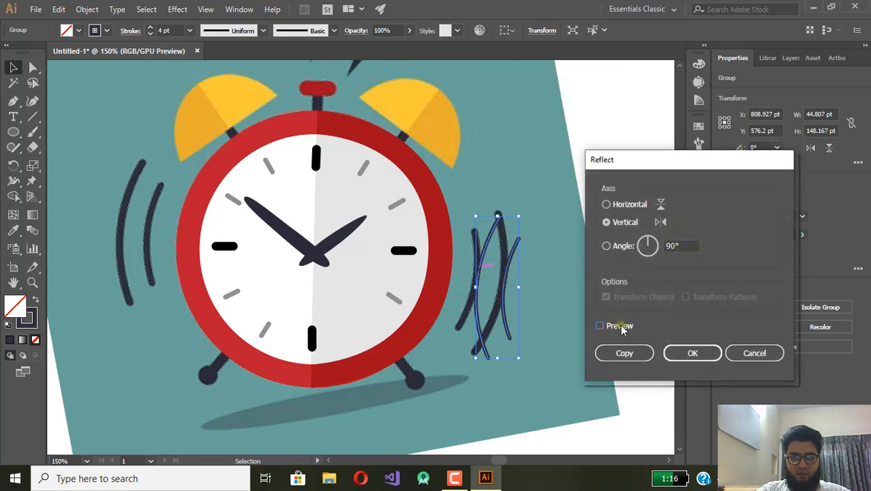
left_click(620, 327)
left_click(683, 352)
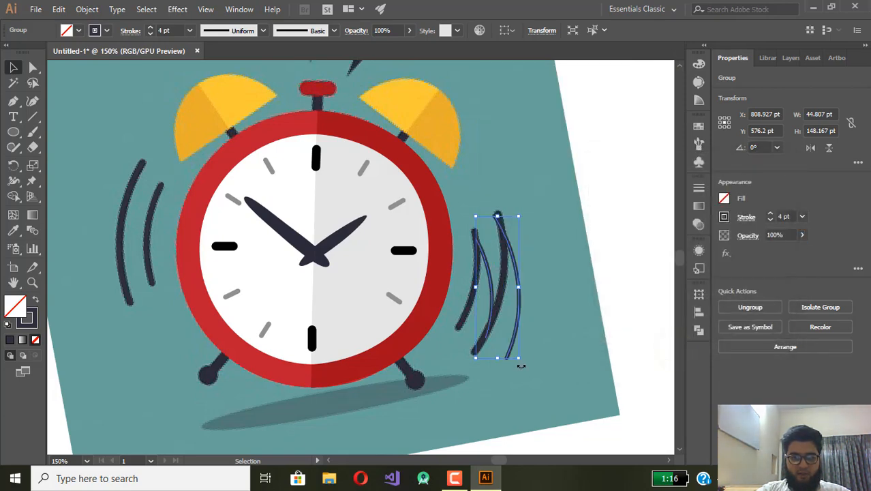
Rotate the mirrored arc group clockwise to an angle of about 166.5° and move it over the reference's right vibration arcs.
left_click_drag(521, 365, 503, 363)
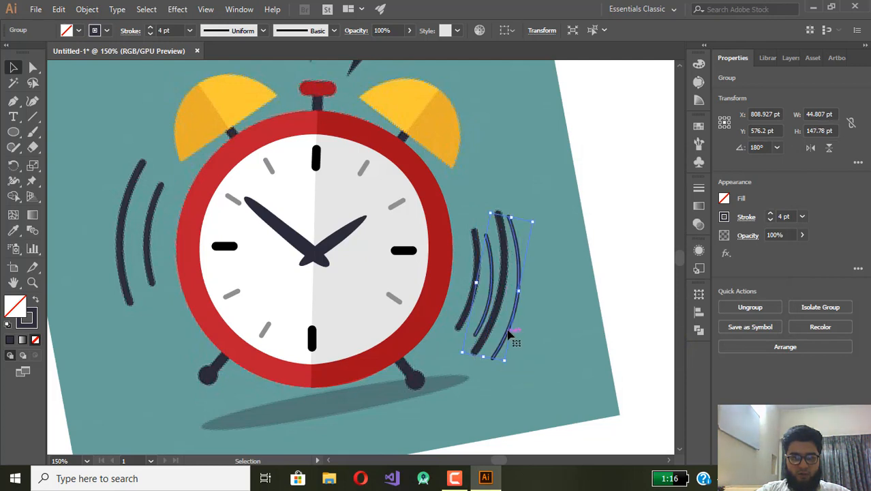
left_click_drag(507, 330, 488, 321)
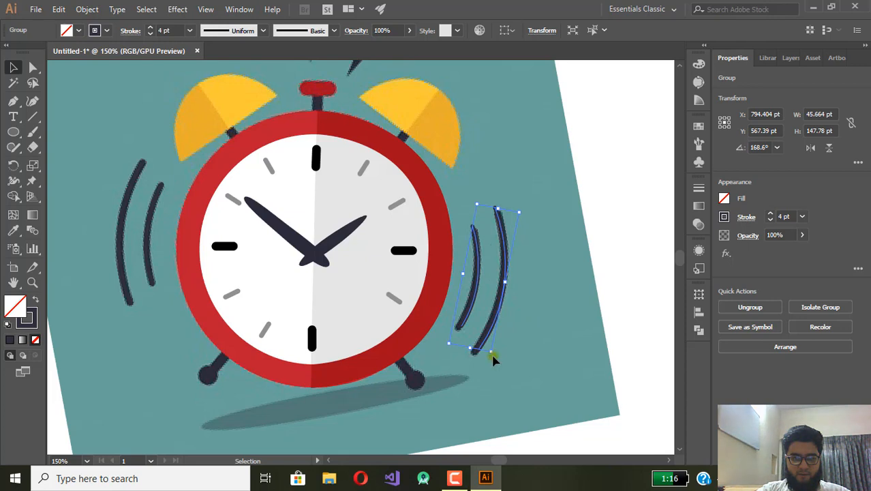
left_click(493, 358)
left_click(490, 360)
left_click_drag(489, 361, 489, 360)
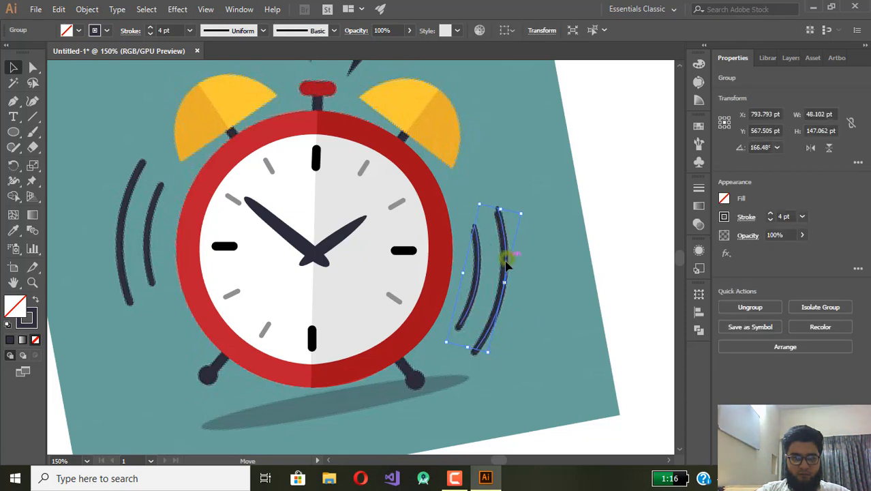
left_click_drag(505, 261, 507, 265)
left_click(546, 235)
Fine-tune the right arc group's position so it sits centred on the reference strokes.
scroll(516, 242, "up", 3)
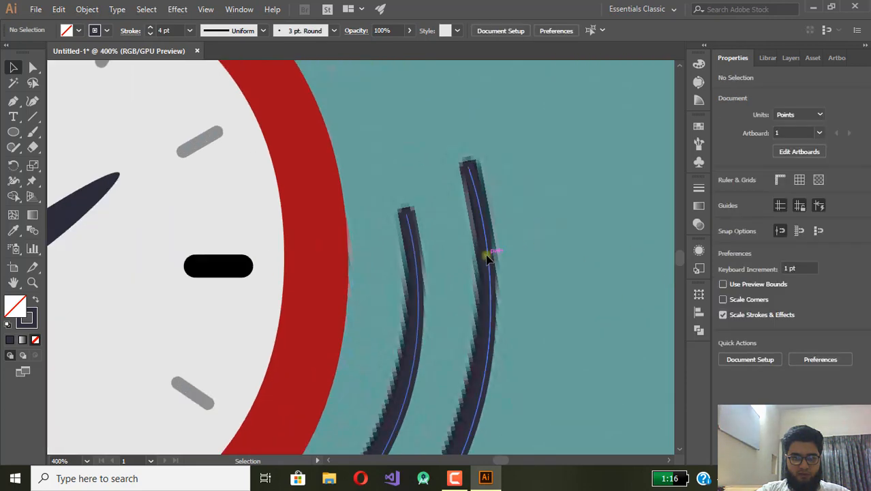
left_click(487, 257)
left_click_drag(417, 148, 424, 145)
left_click(522, 139)
scroll(502, 197, "down", 3)
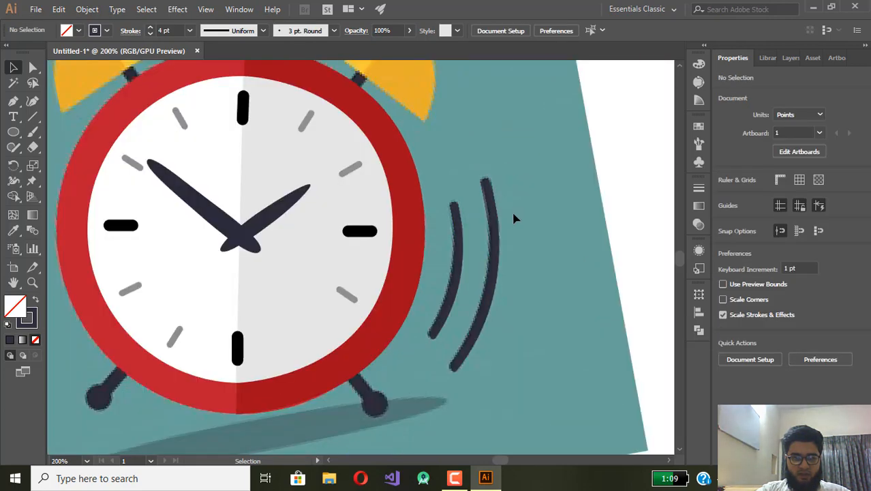
Draw a 118 pt circle with no fill from the centre of the right bell's flat edge.
left_click_drag(473, 187, 438, 246)
scroll(438, 246, "down", 1)
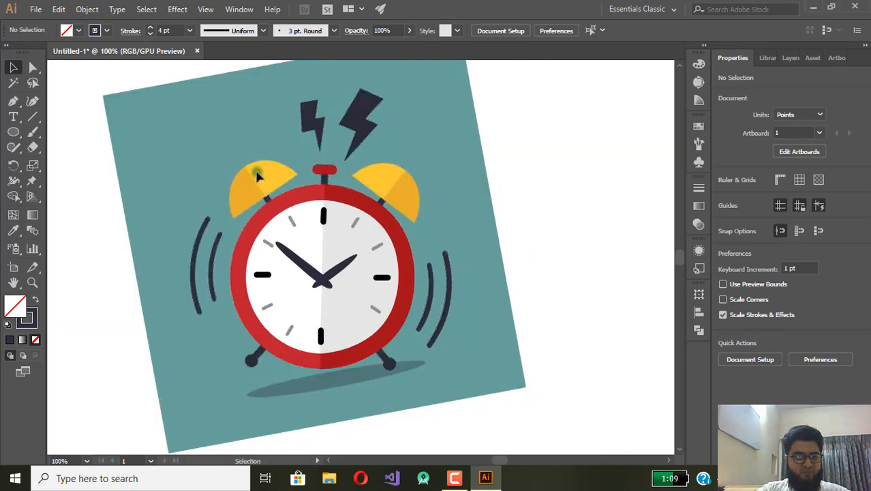
scroll(315, 140, "up", 3)
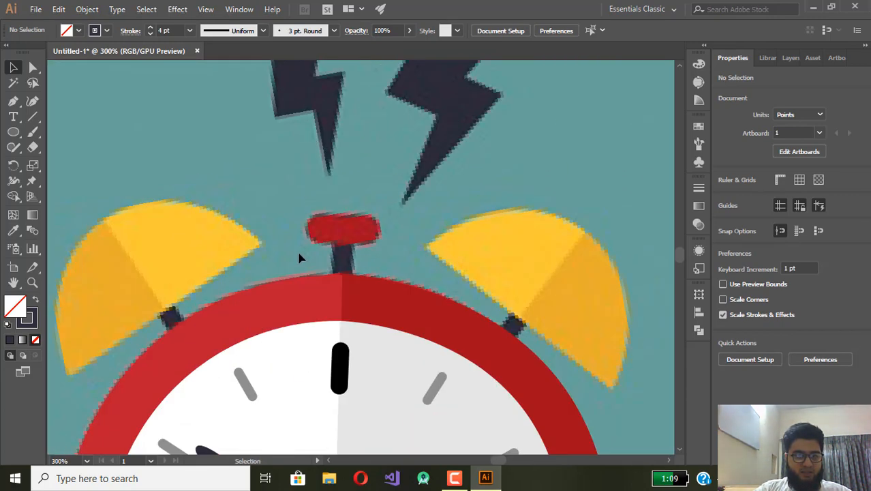
scroll(300, 255, "down", 1)
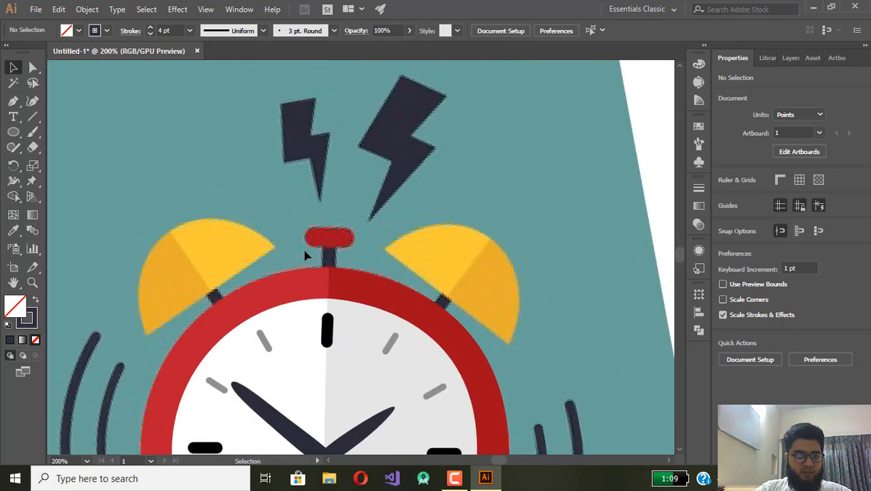
left_click(11, 137)
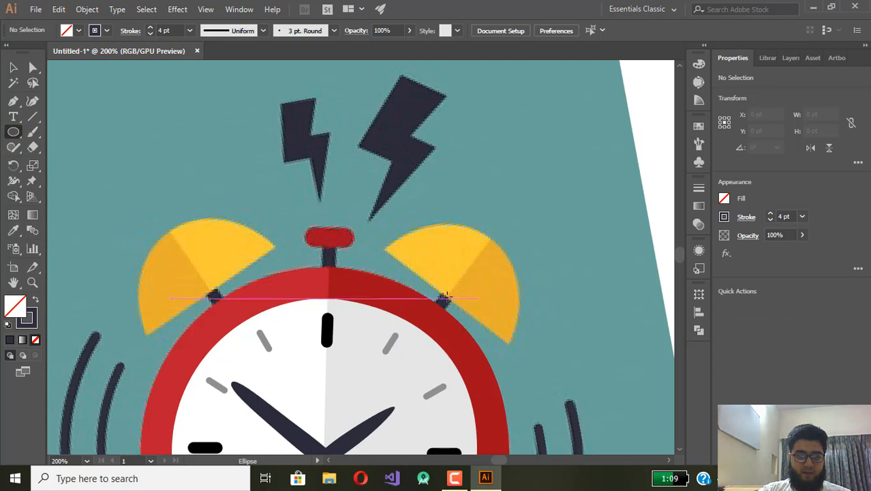
mouse_move(444, 297)
left_mouse_down()
mouse_move(509, 335)
mouse_move(522, 368)
left_mouse_up()
left_click(12, 69)
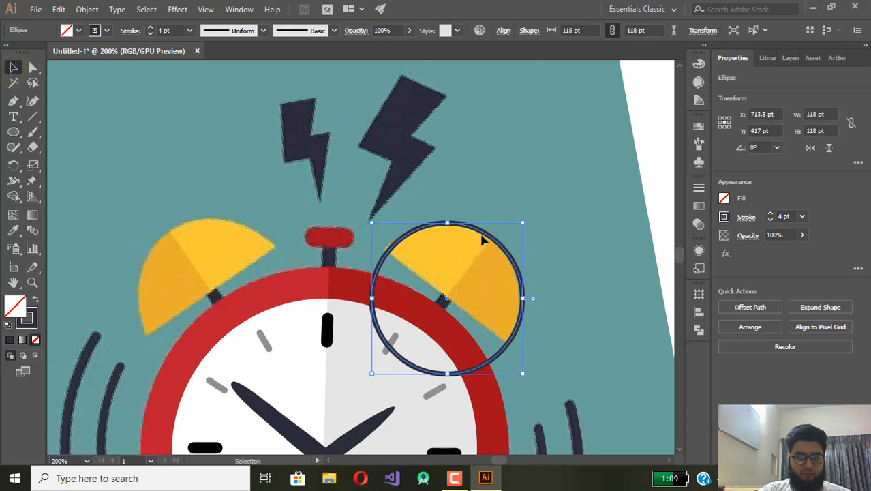
Shift the circle slightly left so its outline follows the right bell's curved edge.
left_click(481, 238)
double_click(480, 238)
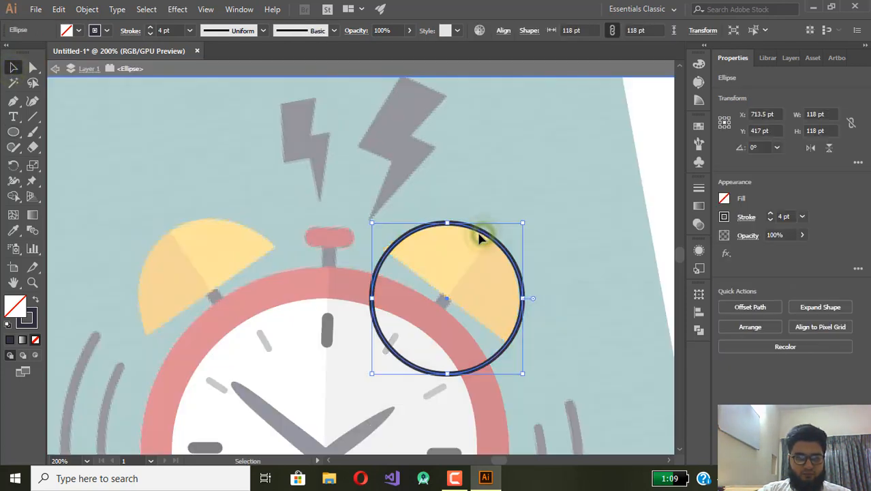
left_click(502, 68)
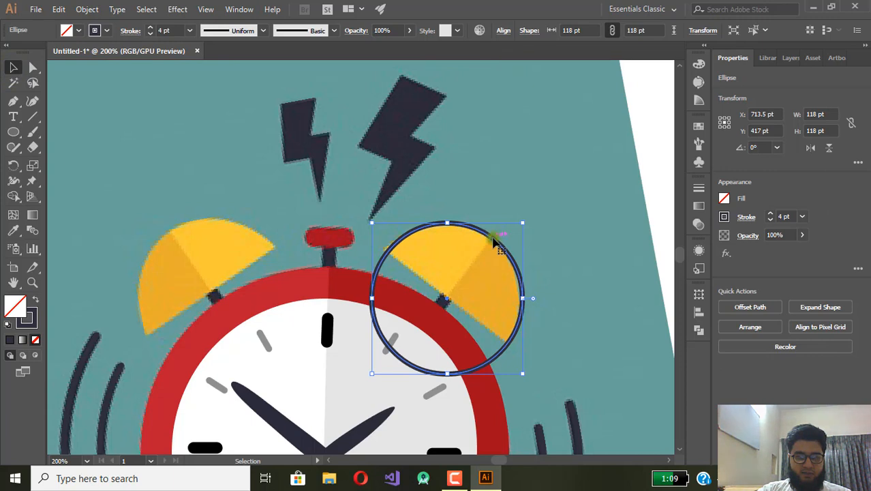
left_click_drag(492, 241, 515, 233)
left_click(549, 180)
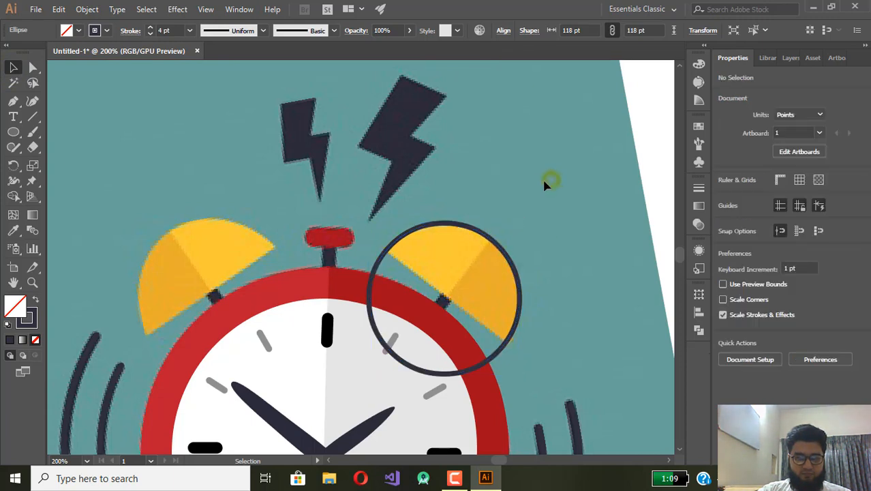
Draw a straight line with the Pen tool along the right bell's flat edge, extending past the circle at both ends.
left_click_drag(539, 182, 424, 187)
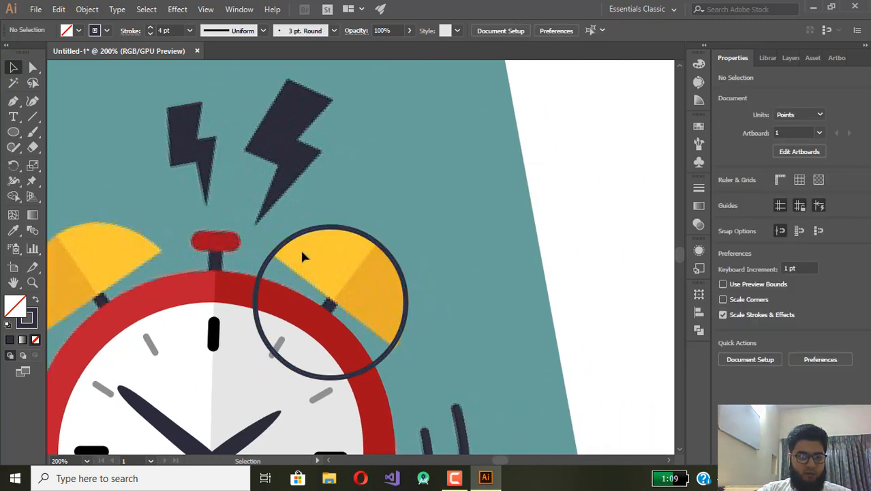
left_click(14, 101)
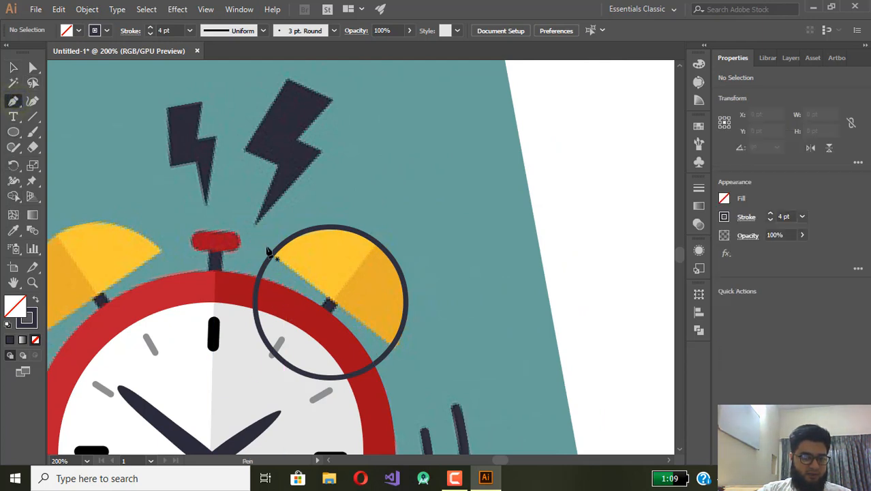
left_click(267, 252)
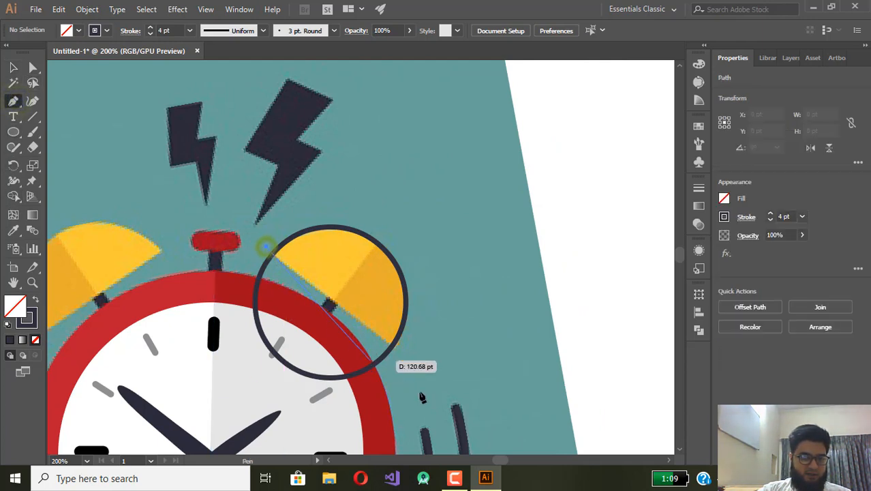
left_click(400, 350)
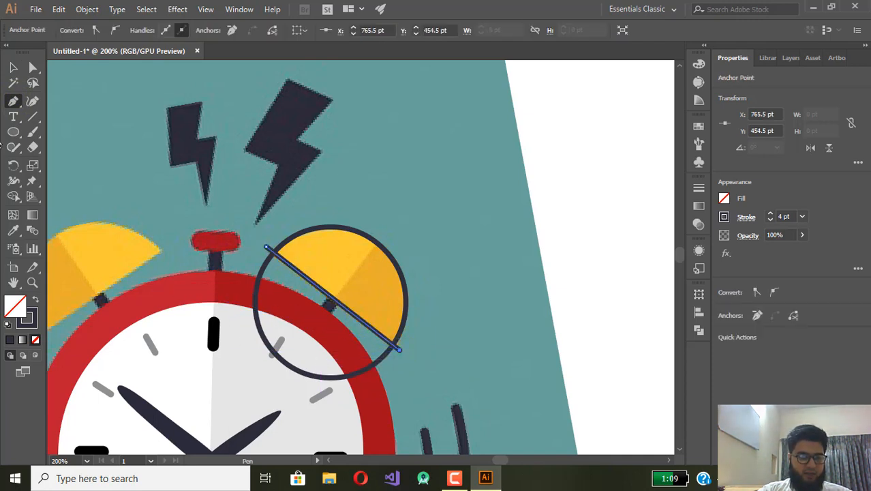
left_click(13, 67)
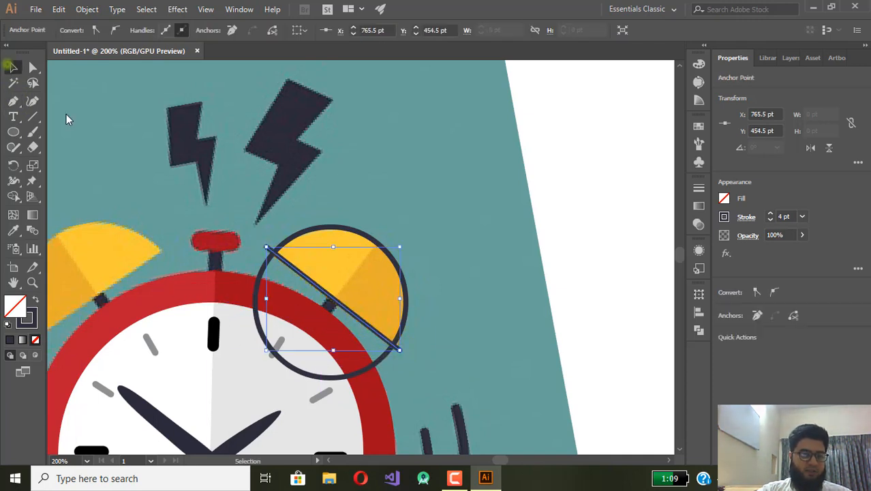
Select the circle and the line and separate the upper bell half from the circle with the Shape Builder.
left_click(373, 238)
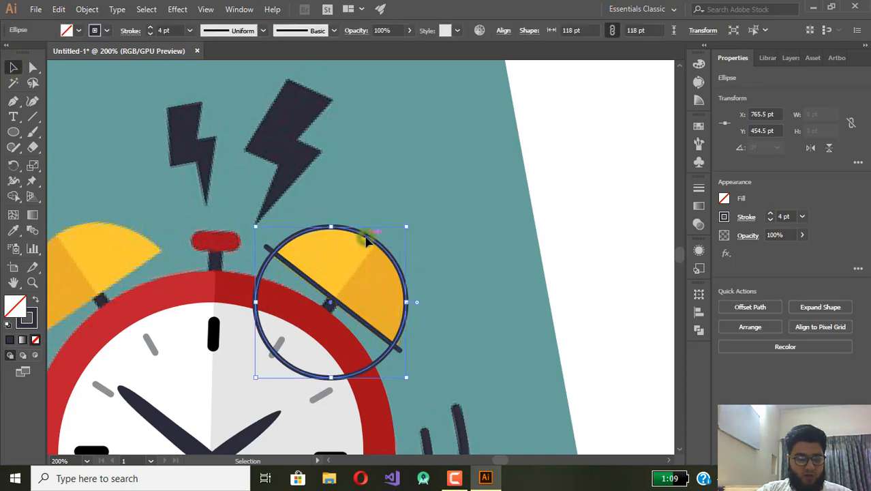
left_click(374, 334, "shift")
scroll(378, 268, "up", 1)
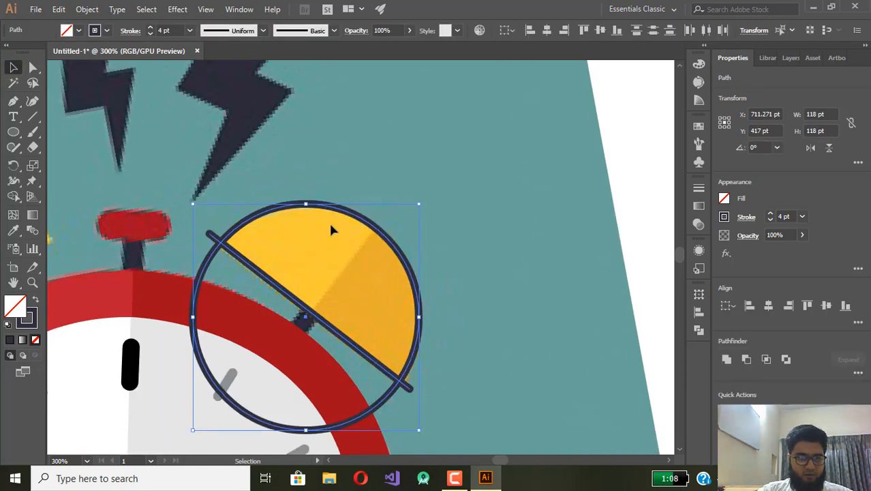
left_click(790, 59)
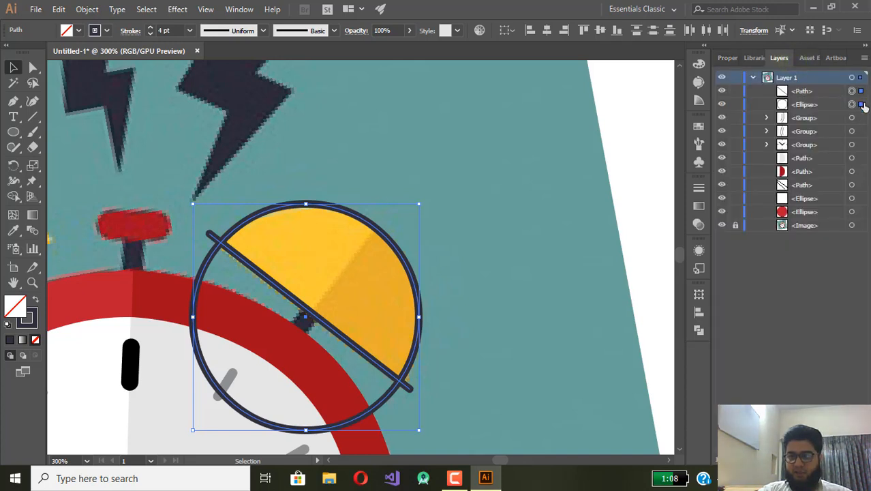
left_click(11, 198)
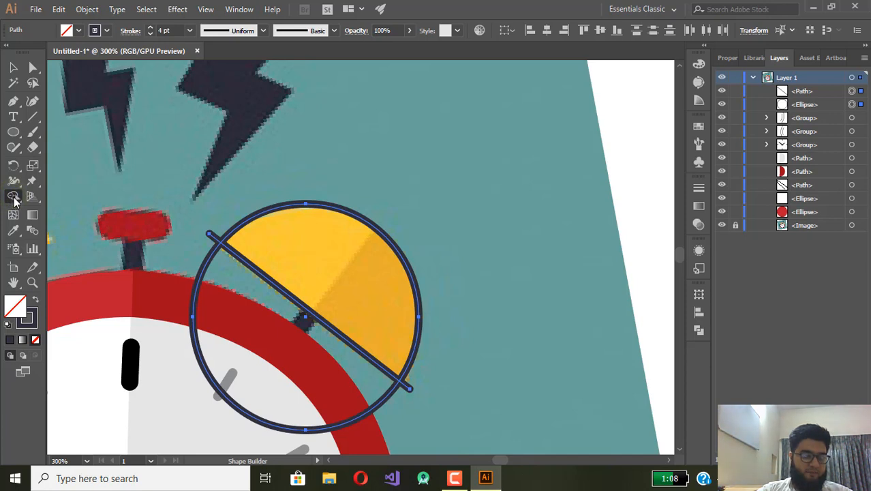
left_click(295, 252)
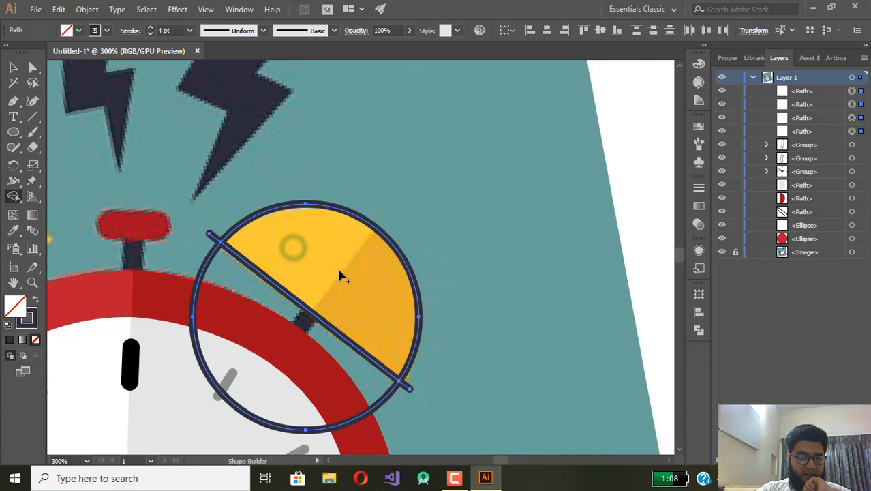
left_click(18, 60)
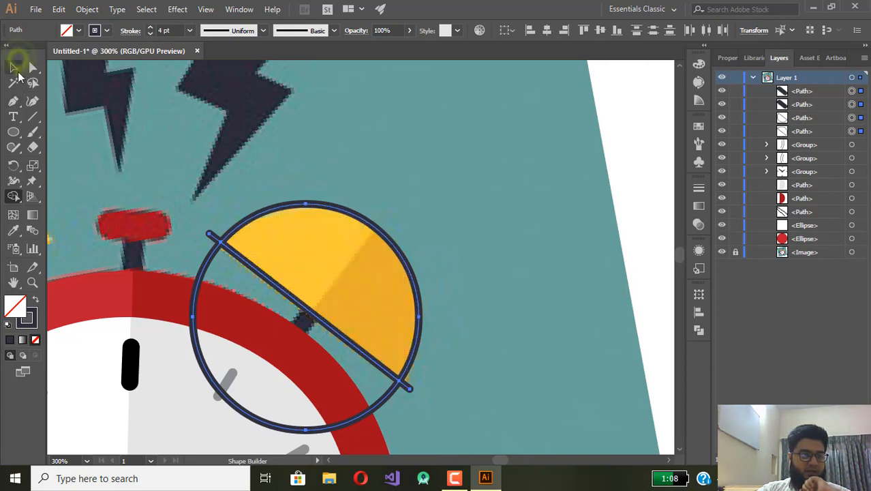
Delete the circle's lower section and the two projecting line ends around the right bell outline.
left_click(360, 199)
left_click(208, 260)
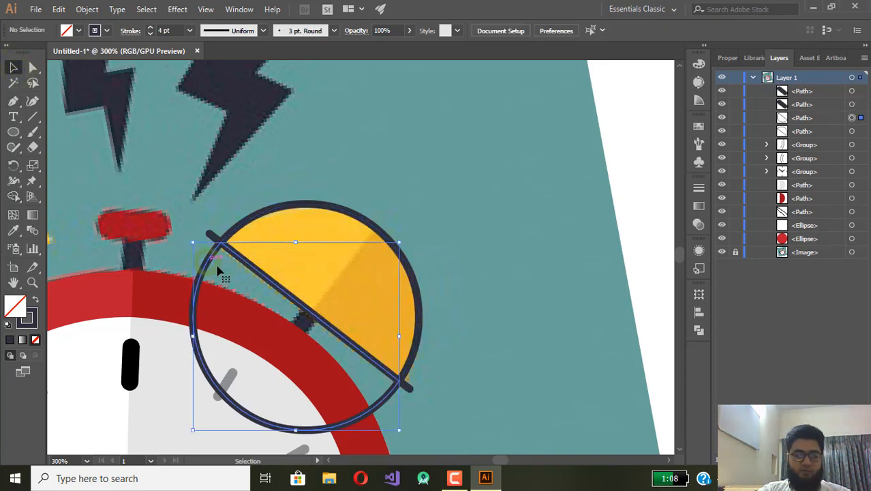
key("Delete")
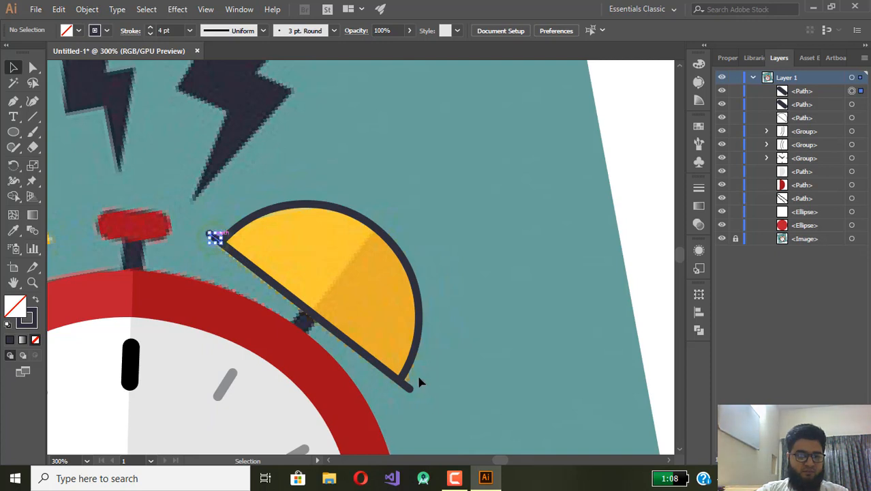
key("Delete")
key("Delete")
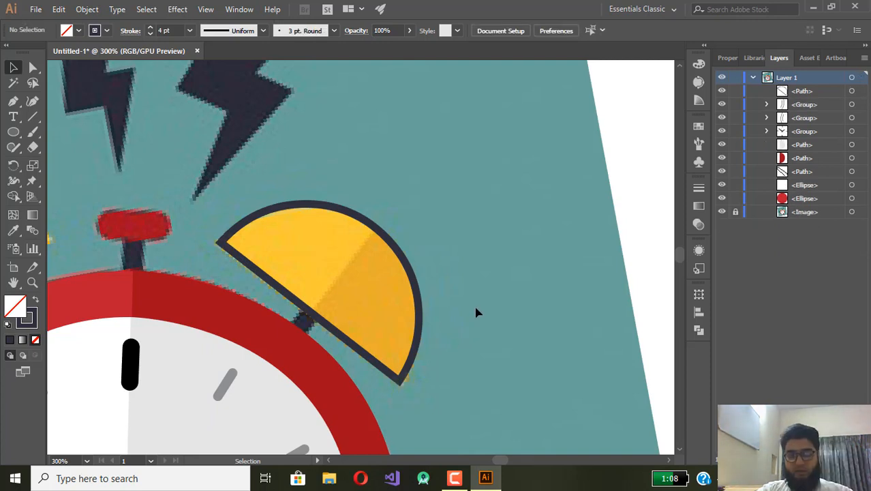
Draw a circle with no fill from the centre of the left bell's flat edge, matching the bell's curved edge.
scroll(438, 298, "down", 1)
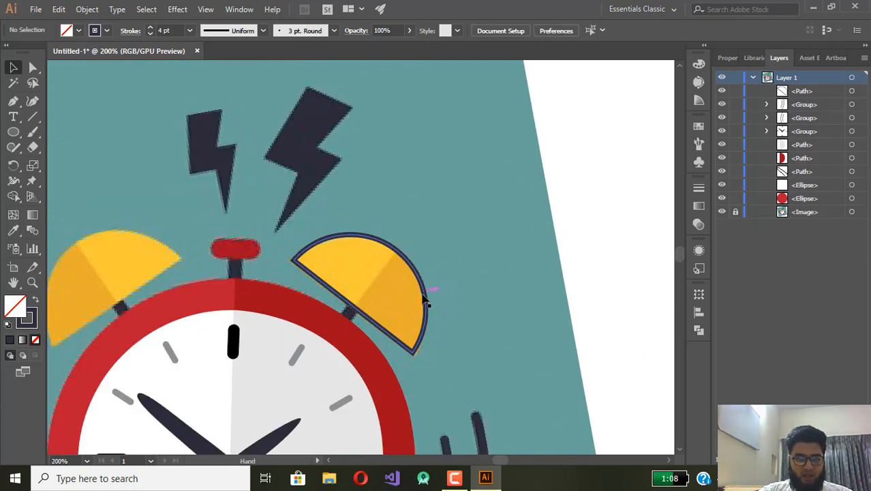
left_click_drag(421, 295, 469, 275)
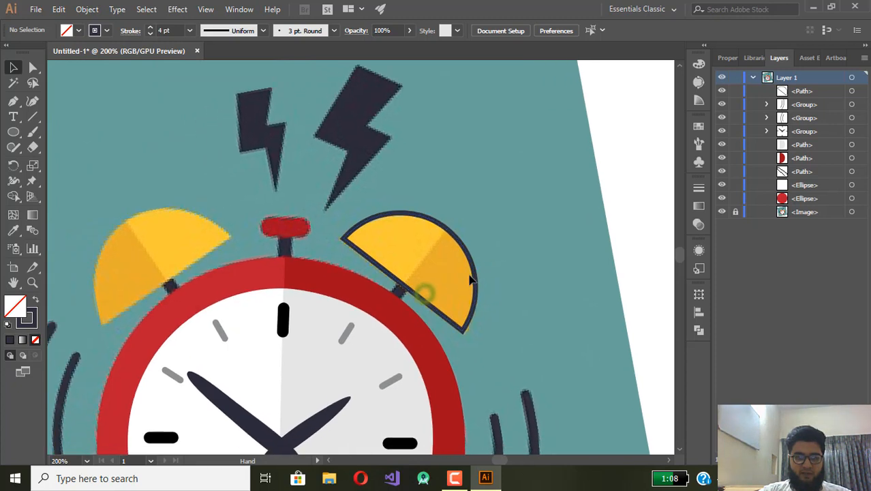
left_click(451, 233)
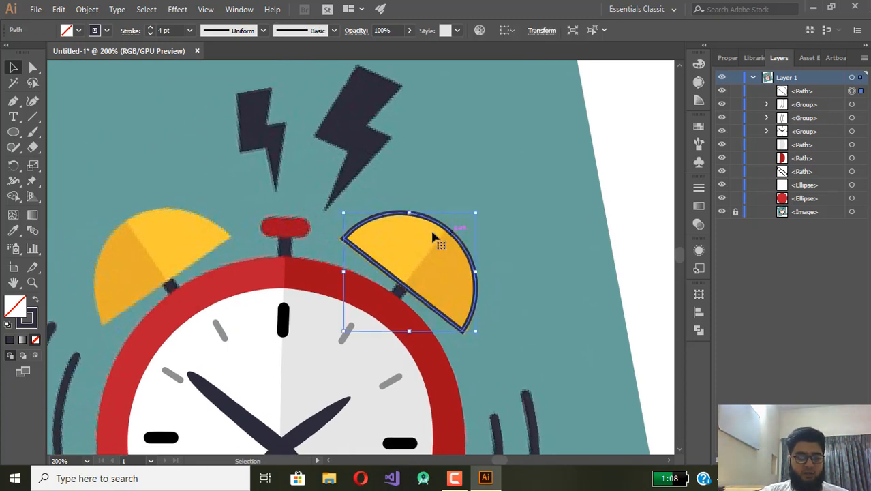
scroll(258, 230, "left", 3)
key("l")
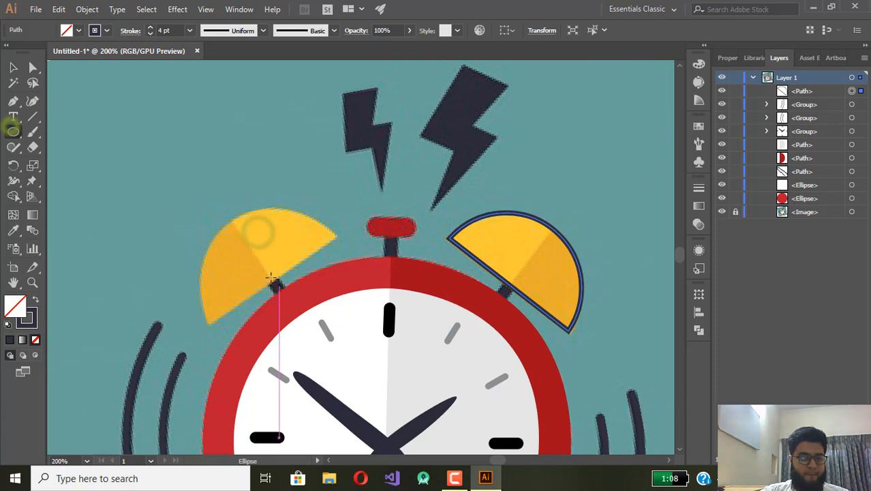
left_click_drag(272, 280, 407, 429)
key("ctrl+z")
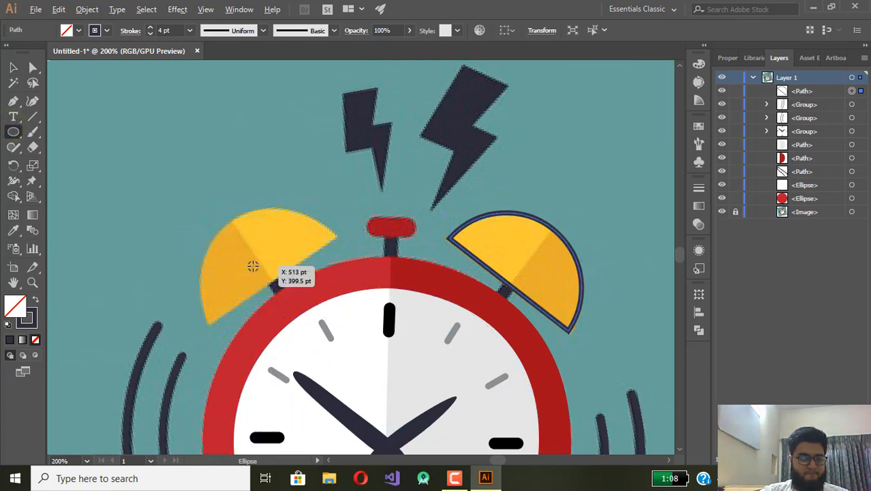
left_click_drag(273, 280, 348, 356)
Draw a straight line with the Pen tool along the left bell's flat edge, extending past the circle at both ends.
key("p")
left_click(204, 329)
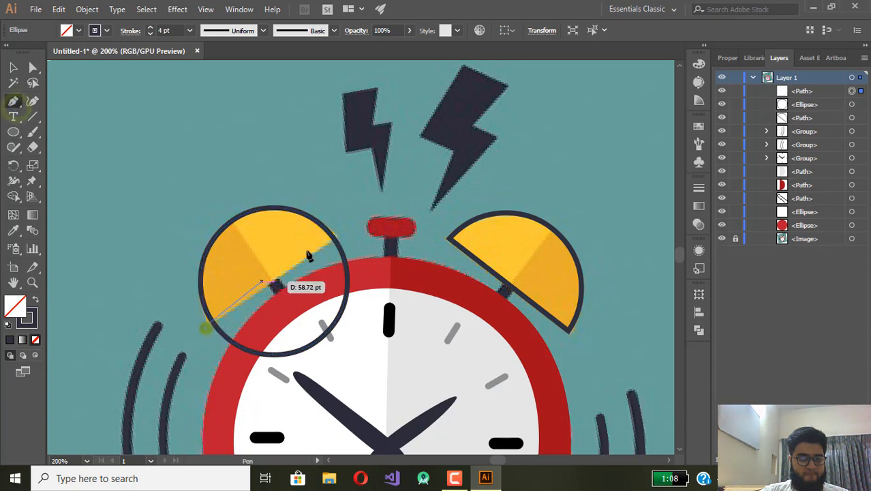
left_click(347, 233)
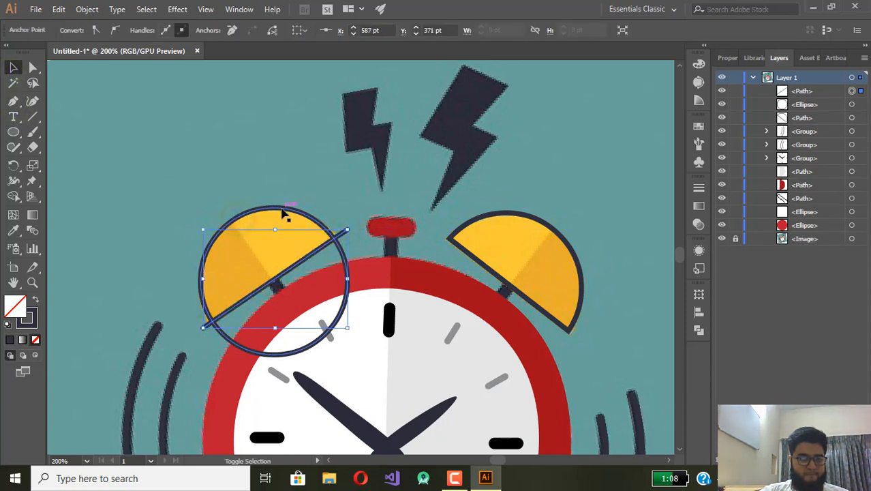
Select the left circle and its line and separate the upper bell half with the Shape Builder.
left_click(282, 208, "shift")
left_click(16, 198)
left_click(274, 255)
left_click(12, 63)
left_click(168, 301)
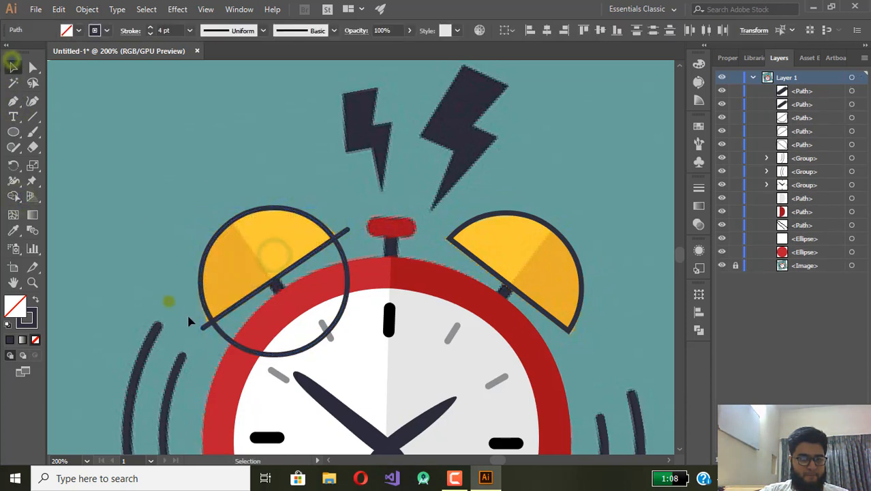
Delete the leftover lower circle section and both projecting line ends from the left bell.
left_click(204, 327)
left_click(225, 335, "shift")
left_click(346, 230, "shift")
key("Delete")
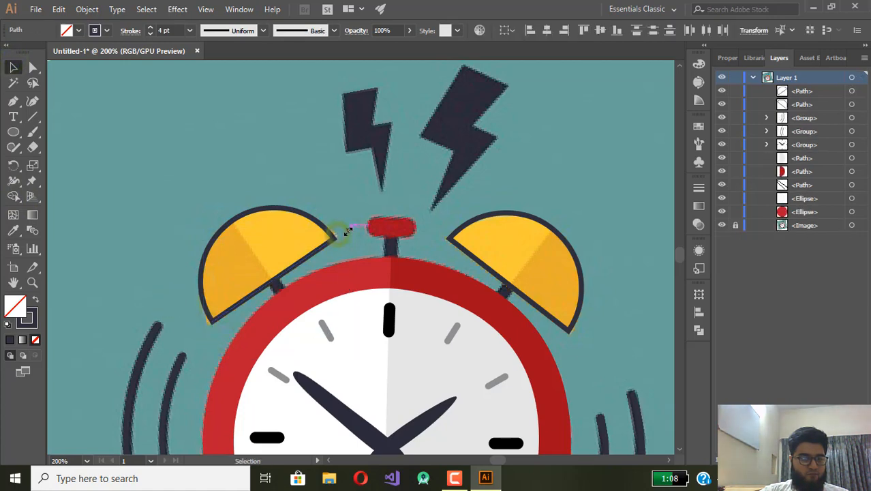
Duplicate the left bell outline and place the copy above and to the left of the bell.
key("ctrl+equal")
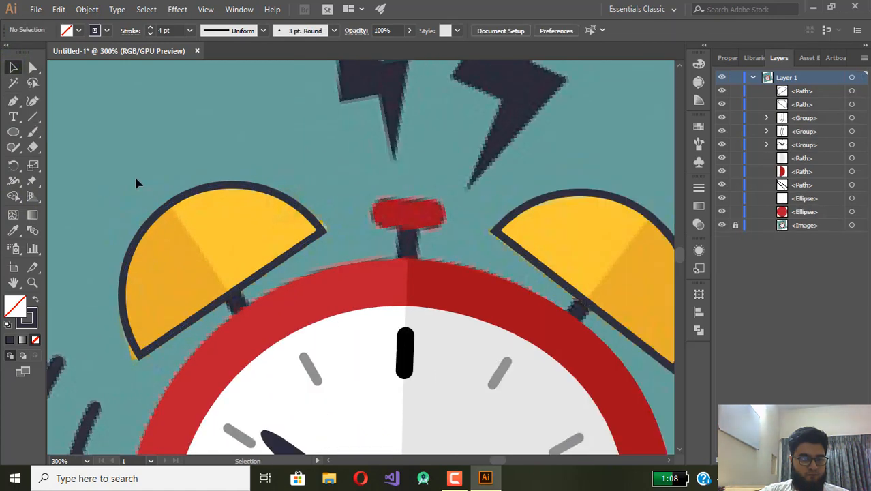
left_click_drag(161, 207, 179, 154)
left_click(16, 118)
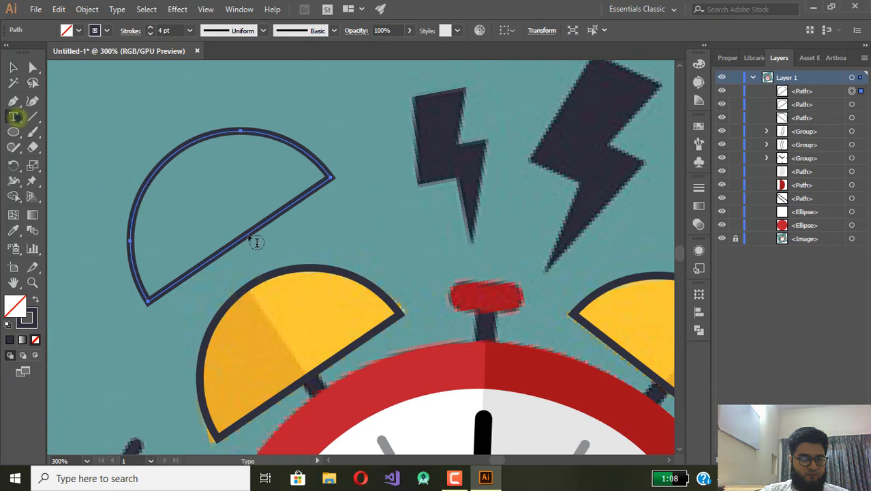
left_click(168, 140, "ctrl")
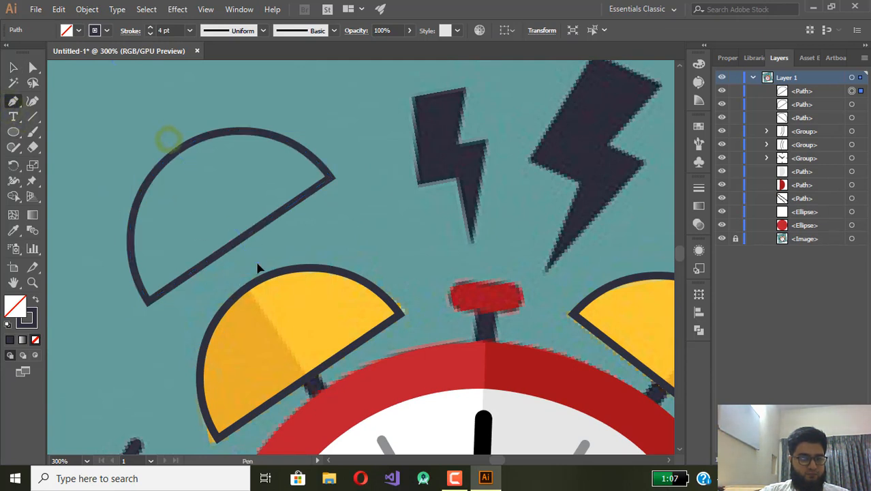
Draw a diagonal line across the copied bell outline where the shading changes and split the copy into two wedges with the Shape Builder.
left_click(170, 143)
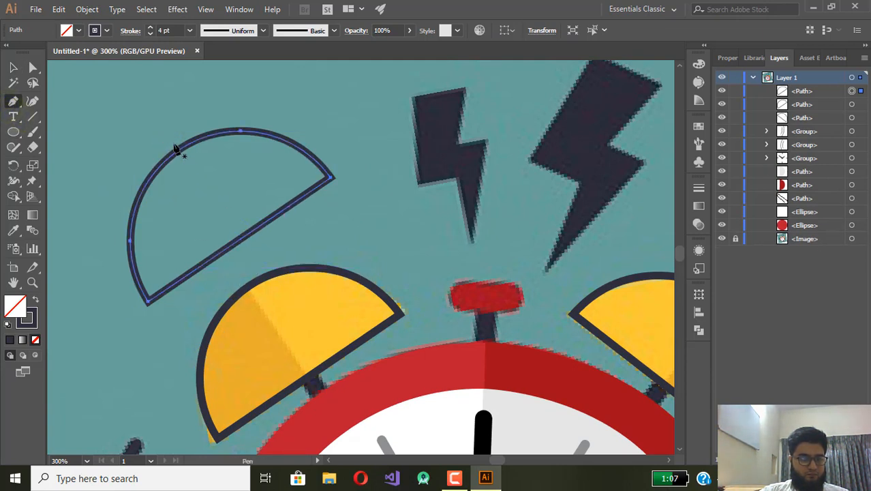
left_click(255, 257)
key("v")
left_click_drag(121, 113, 294, 235)
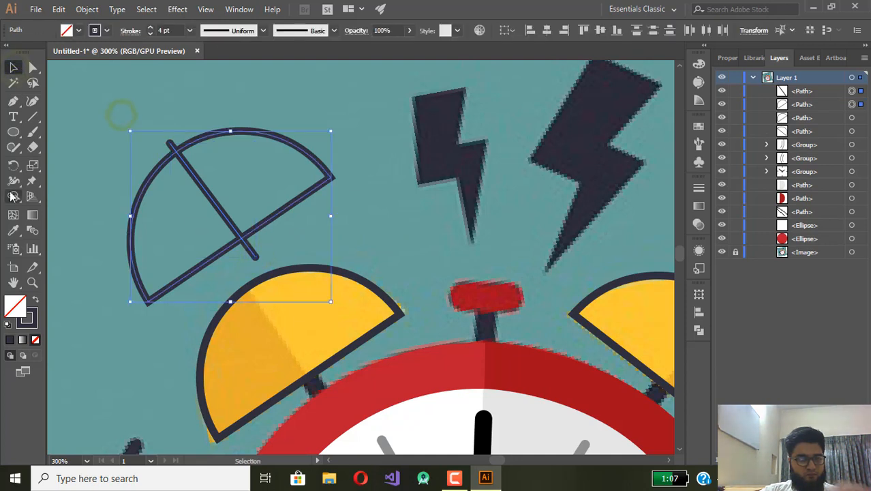
left_click(11, 196)
left_click(185, 204)
left_click(242, 169)
key("v")
left_click(157, 114)
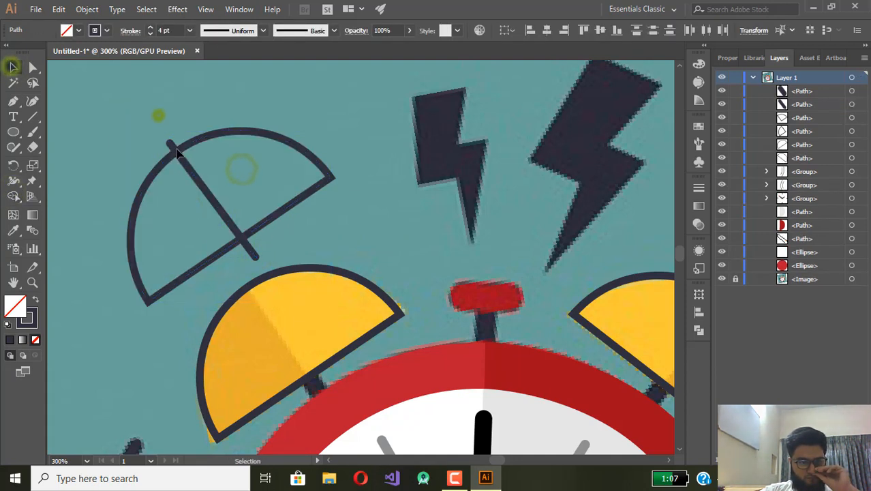
Delete the two dividing-line ends that project beyond the copied bell outline.
left_click(175, 147)
key("Delete")
left_click(252, 252)
key("Delete")
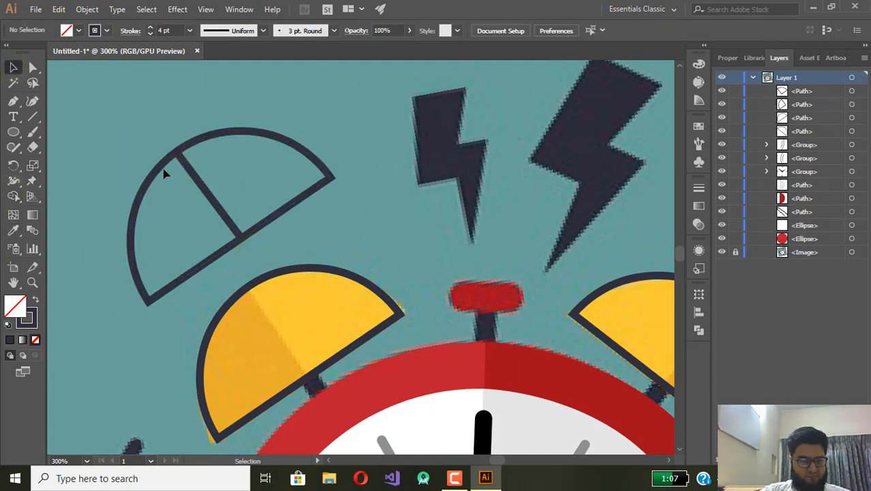
Fill both wedges of the copied bell with the darker orange sampled from the left bell's shaded side.
left_click(13, 230)
left_click(264, 378)
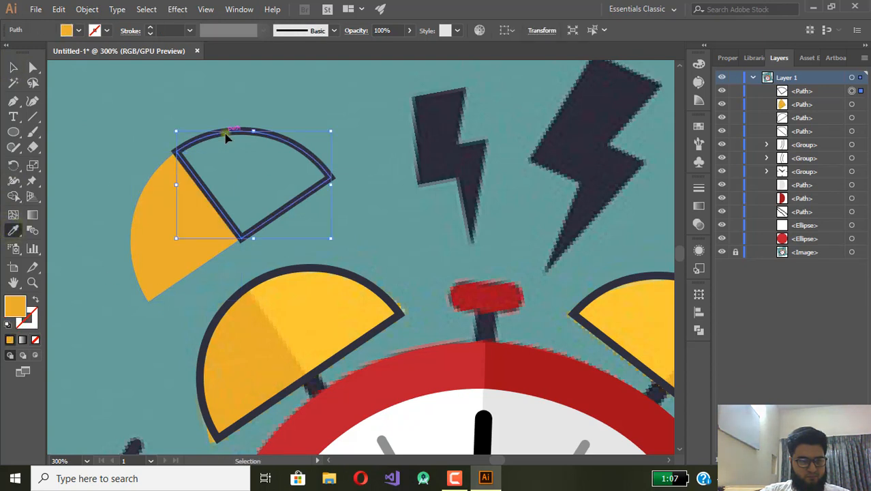
left_click(195, 219)
Fill the left and right bell outlines with the bright yellow sampled from the reference bells.
scroll(199, 207, "down", 1)
left_click_drag(317, 208, 243, 193)
left_click(187, 234, "ctrl")
left_click(198, 271)
left_click(444, 240, "ctrl")
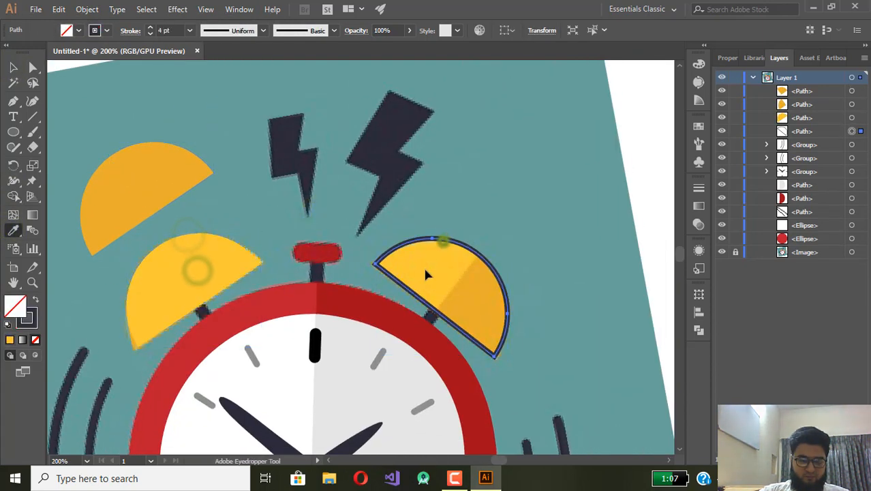
left_click(426, 270)
left_click(139, 175)
key("ctrl+z")
Move the left orange wedge onto the shaded side of the left bell.
left_click(11, 68)
left_click(138, 171)
left_click_drag(160, 172, 162, 295)
scroll(136, 210, "up", 1)
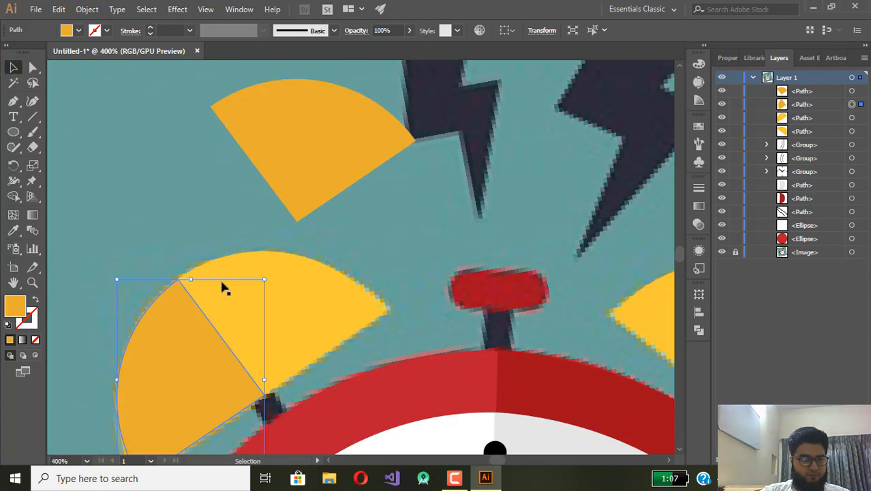
Move the remaining orange wedge onto the right bell and rotate it to cover the bell's shaded side.
left_click_drag(225, 289, 262, 276)
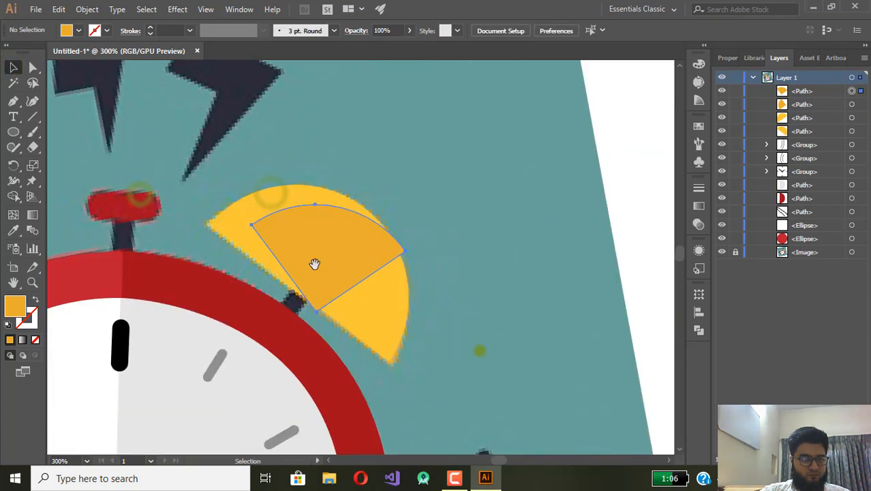
left_click(314, 264)
left_click_drag(412, 201, 432, 328)
left_click_drag(351, 264, 382, 295)
left_click(436, 226)
scroll(381, 259, "up", 2)
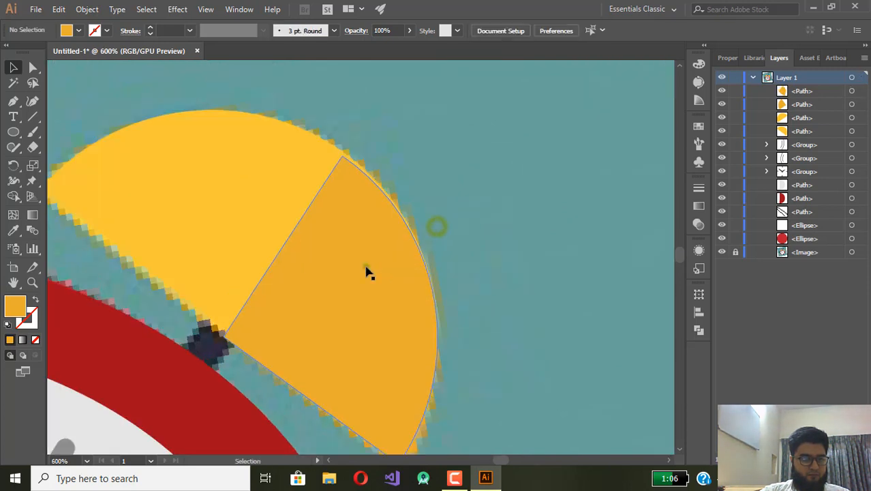
Fine-tune the rotation of the right bell's orange wedge so it follows the bell's curved and flat edges.
left_click(366, 272)
scroll(359, 377, "down", 1)
left_click(496, 384)
left_click(411, 372)
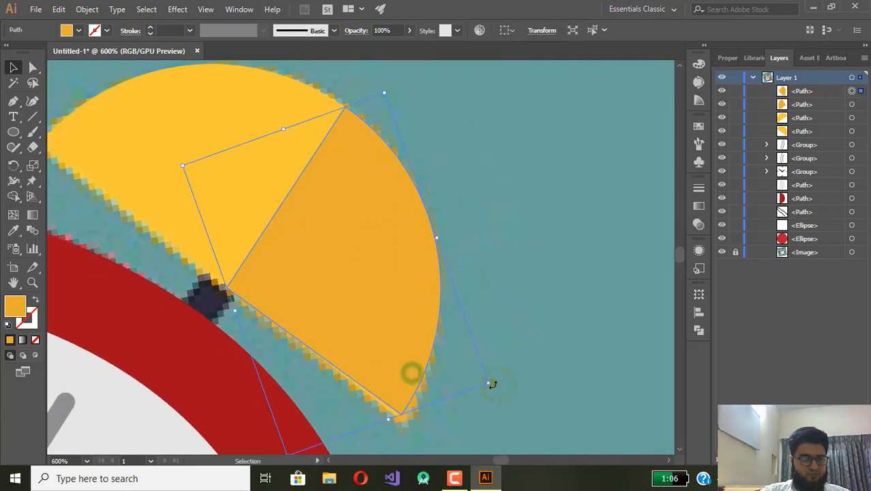
left_click_drag(492, 384, 490, 387)
left_click(478, 302)
left_click(407, 340)
Select the lower tip anchor of the right bell's orange wedge and check its fit against the reference image.
scroll(429, 365, "up", 1)
left_click_drag(397, 368, 321, 265)
key("a")
scroll(282, 305, "up", 3)
left_click_drag(376, 393, 298, 298)
scroll(300, 293, "up", 1)
left_click(273, 334)
scroll(390, 218, "down", 3)
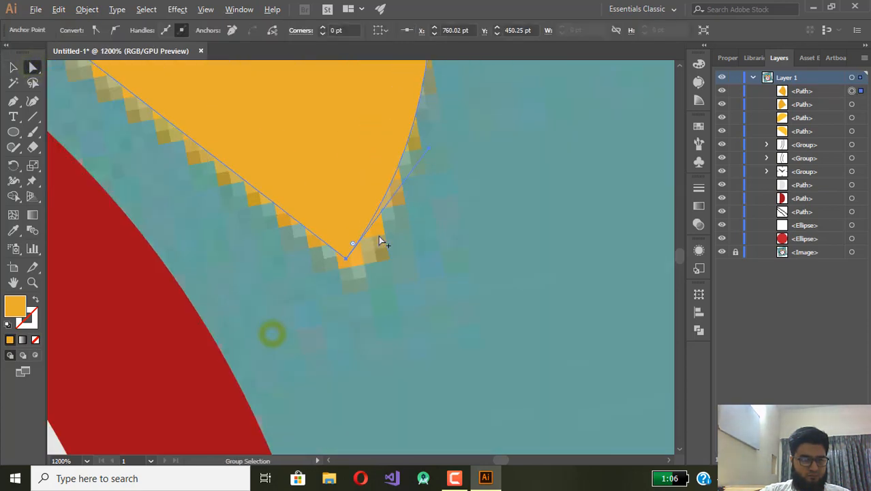
scroll(380, 241, "down", 3)
left_click(17, 69)
left_click(498, 119)
Trace the small lightning bolt above the clock as a closed Pen path with its fill set to none.
scroll(467, 154, "down", 2)
left_click_drag(219, 63, 317, 191)
scroll(317, 192, "up", 2)
scroll(317, 191, "down", 1)
left_click_drag(292, 146, 233, 204)
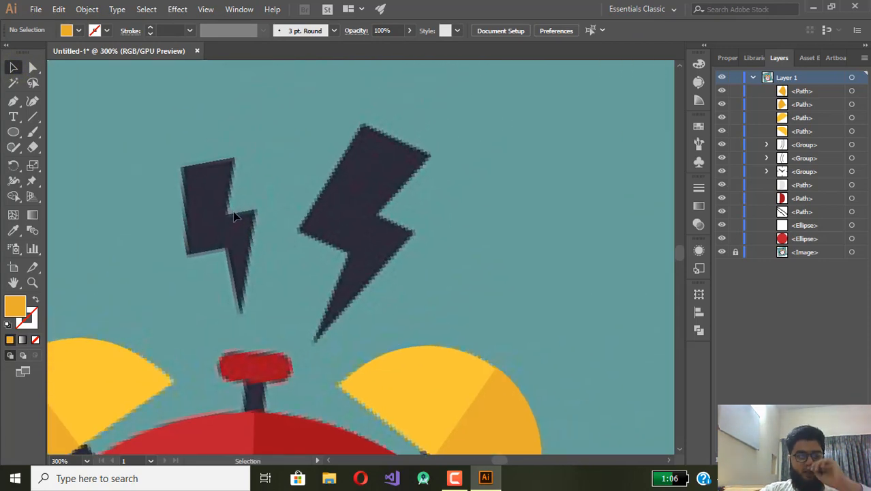
left_click(13, 101)
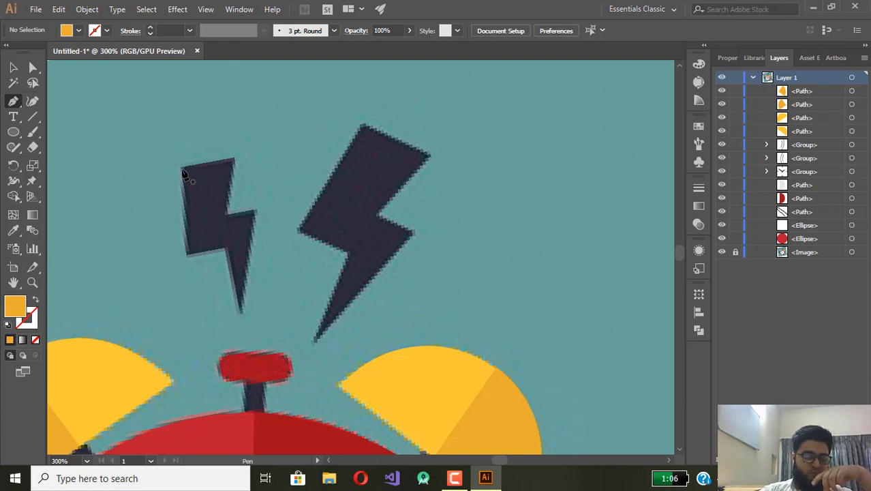
left_click(182, 168)
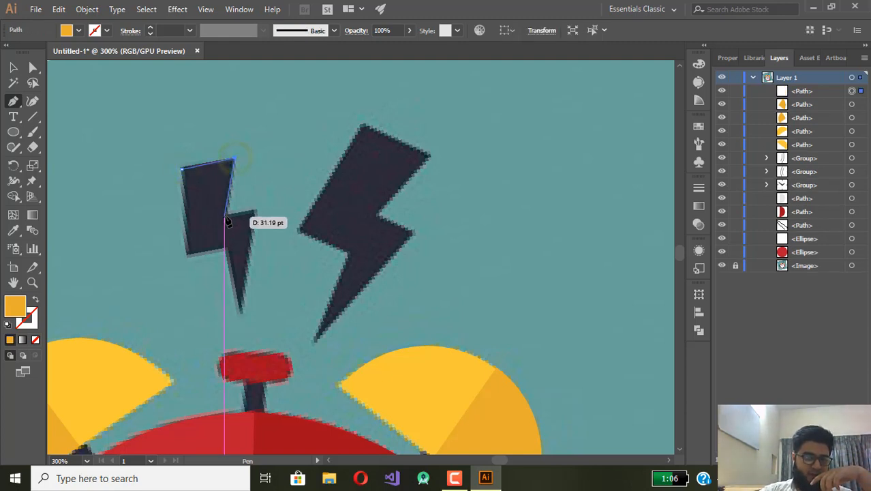
left_click(225, 216)
left_click(256, 210)
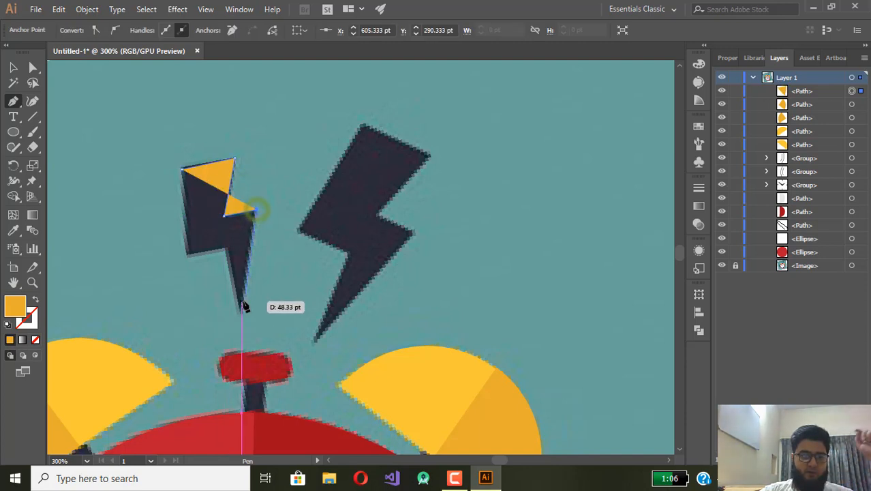
left_click(242, 313)
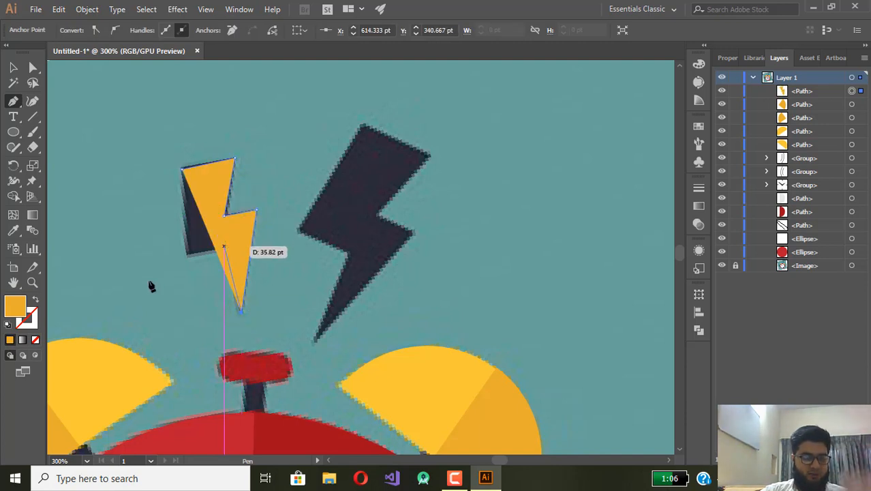
left_click(36, 340)
left_click(223, 247)
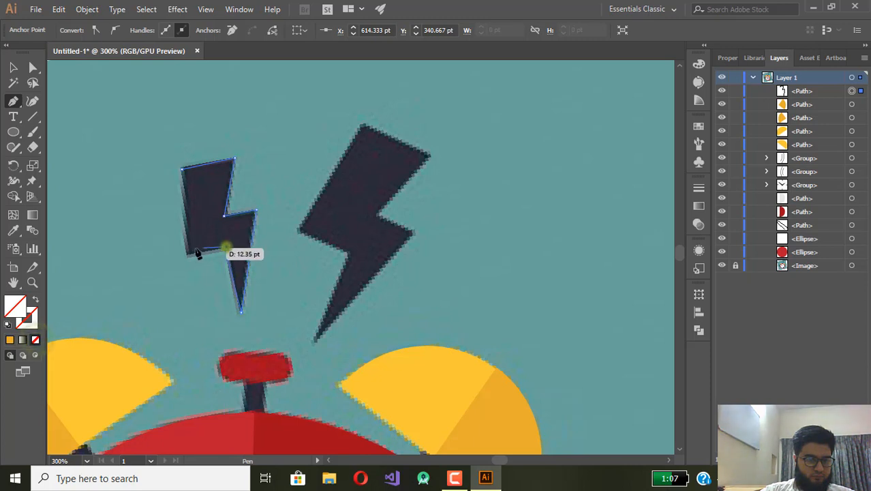
left_click(189, 255)
left_click(182, 167)
Trace the large lightning bolt above the clock as a closed Pen path along its corners.
left_click(362, 129)
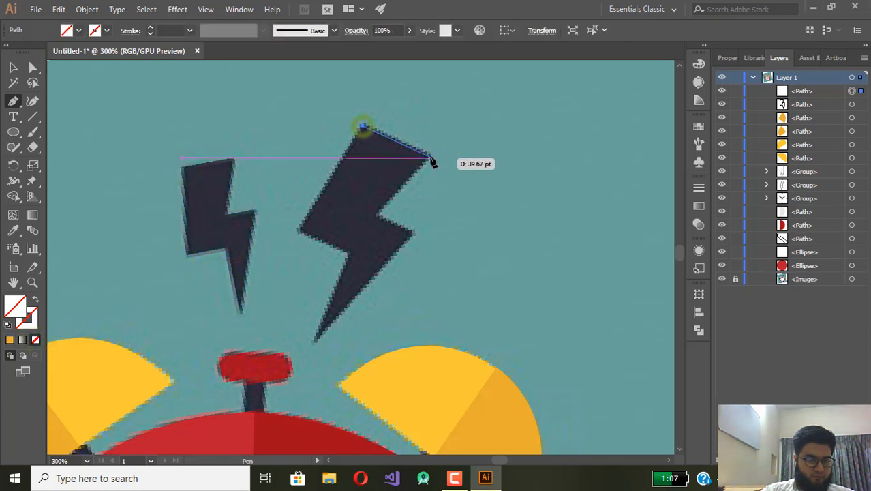
left_click(428, 155)
left_click(378, 218)
left_click(411, 233)
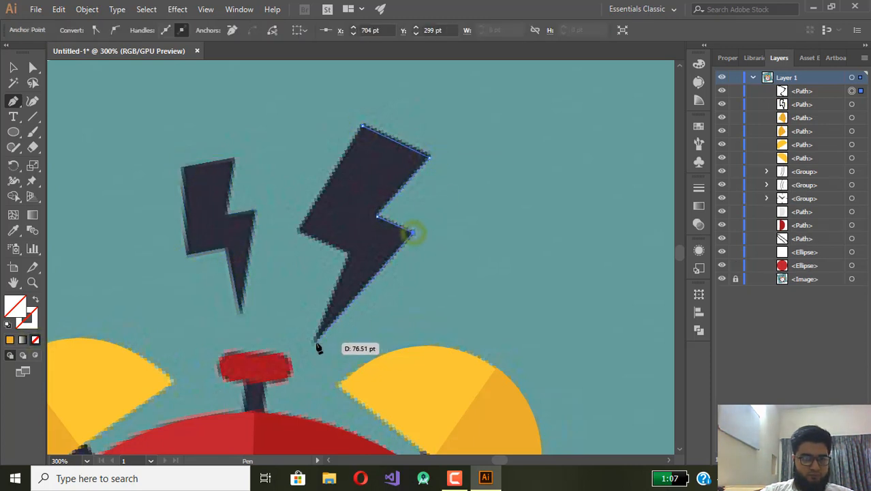
left_click(348, 255)
left_click(298, 231)
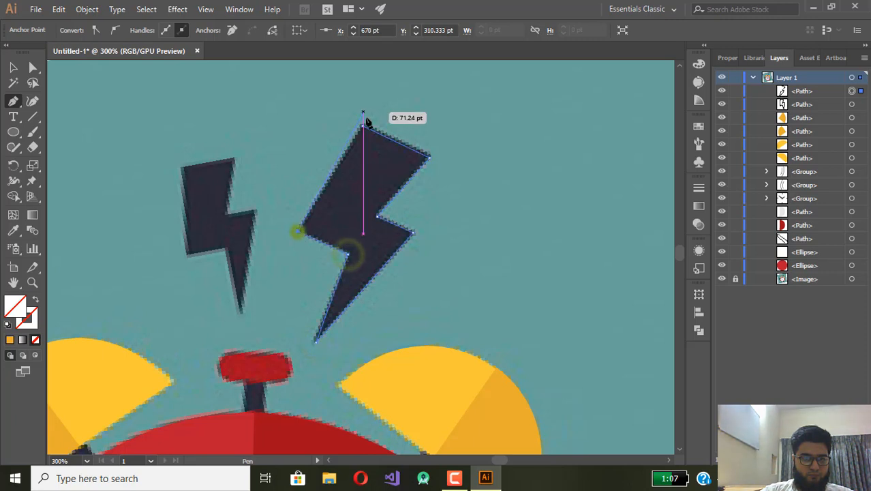
left_click(362, 128)
Fill both lightning bolts with the dark navy sampled from the reference image and group them.
left_click(14, 67)
left_click(229, 195)
left_click(327, 181)
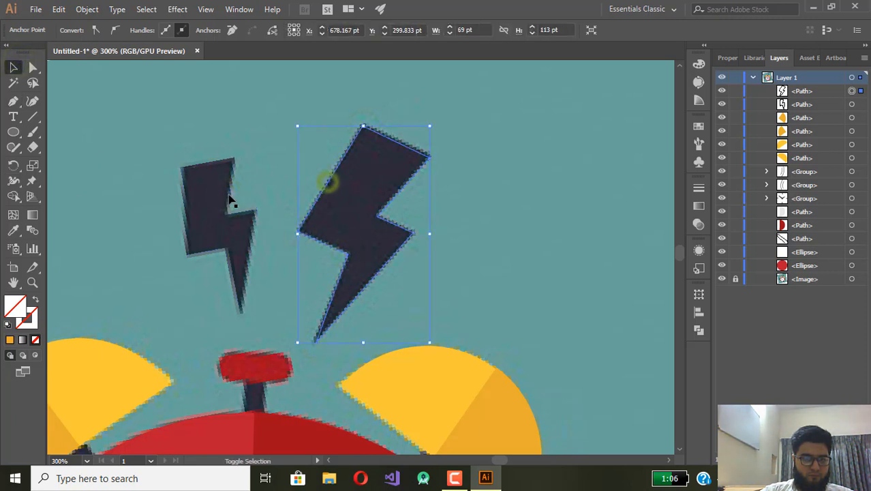
left_click(228, 195, "shift")
left_click(13, 228)
left_click(205, 215)
left_click(14, 68)
left_click(171, 116)
left_click_drag(185, 162, 382, 209)
key("ctrl+g")
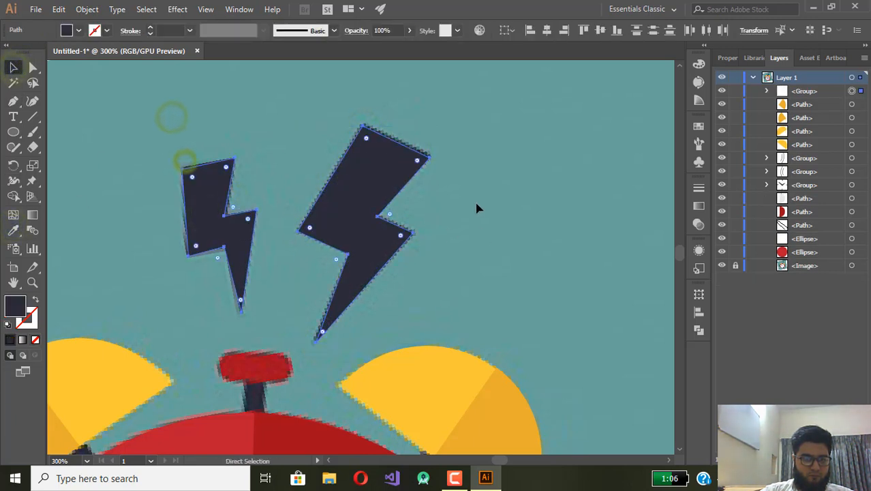
Select the yellow and orange pieces of both bells and group them together.
scroll(509, 184, "down", 1)
left_click(498, 256)
left_click_drag(464, 293, 528, 346)
left_click_drag(150, 288, 222, 312)
key("ctrl+g")
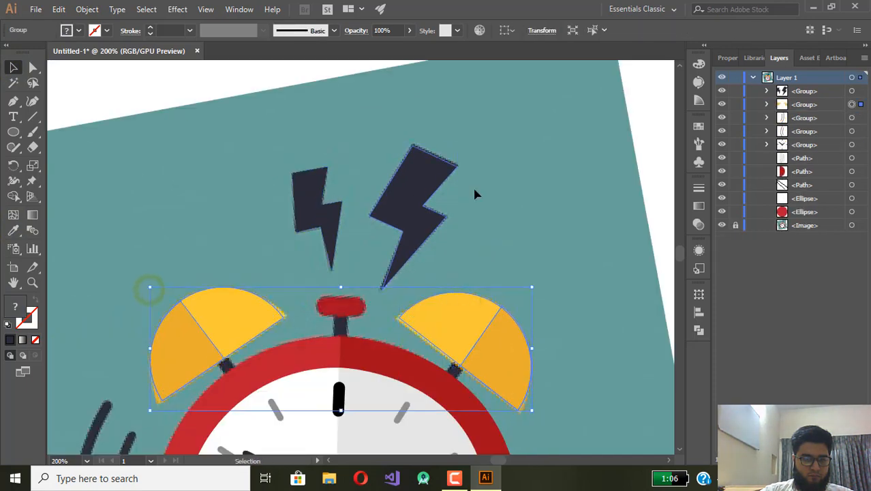
left_click(561, 189)
Draw a straight line across the red button above the clock and give it a stroke in the red sampled from the reference.
scroll(517, 201, "down", 5)
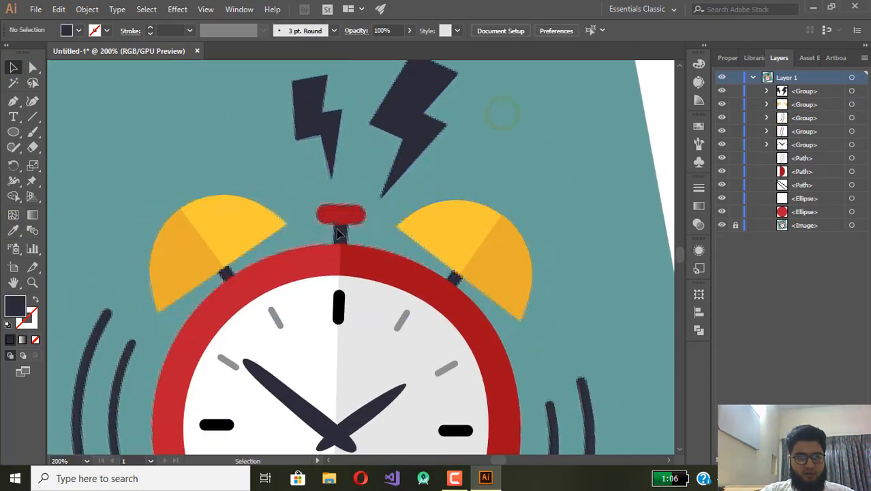
scroll(339, 233, "up", 4)
left_click_drag(344, 191, 272, 217)
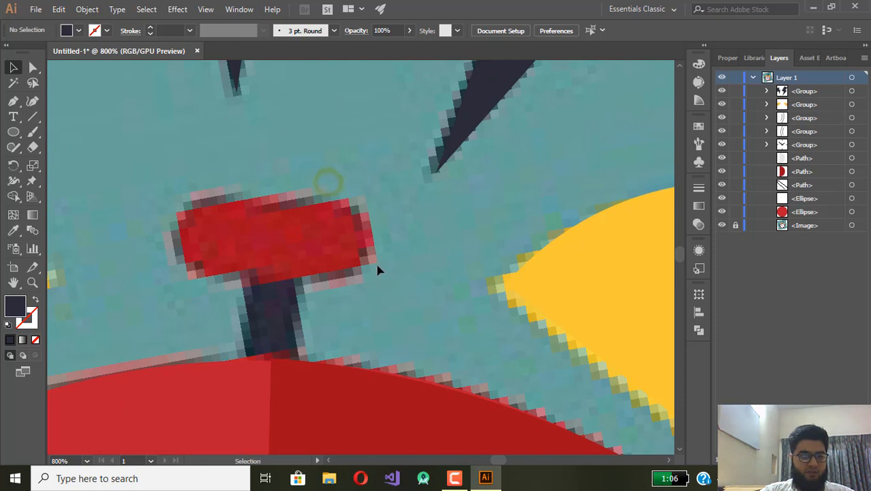
left_click(30, 117)
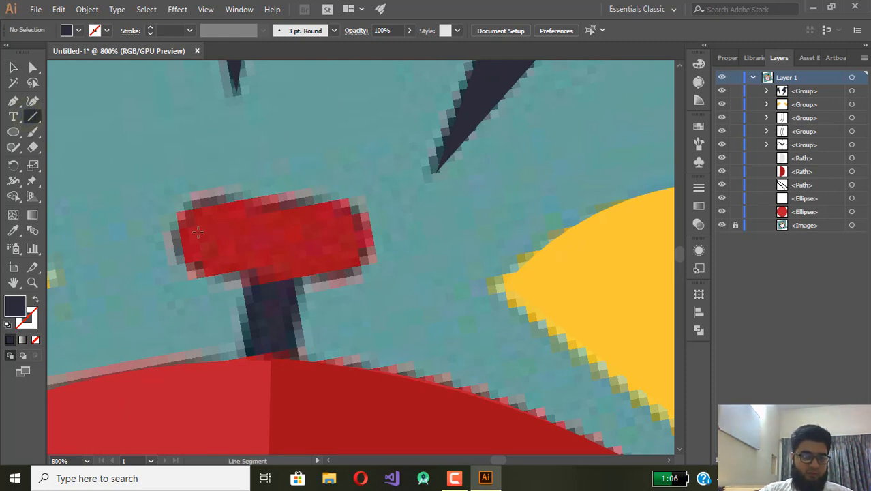
mouse_move(197, 232)
left_mouse_down()
mouse_move(354, 234)
mouse_move(346, 241)
left_mouse_up()
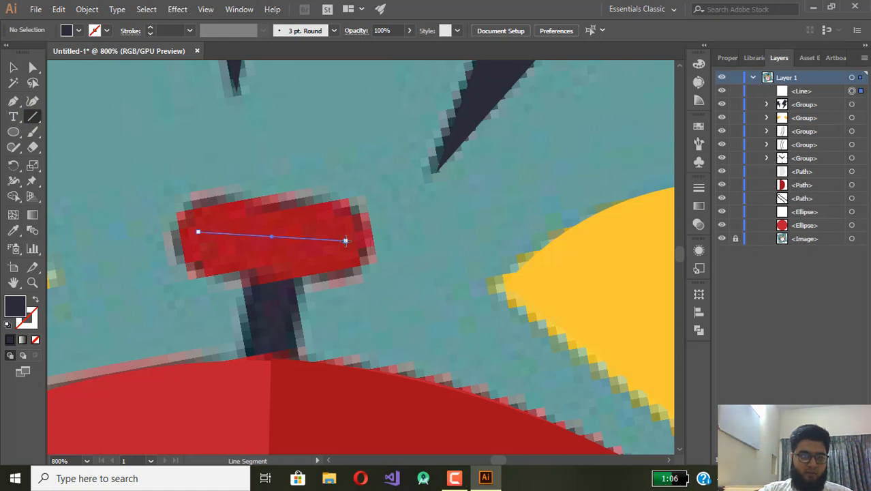
left_click(189, 30)
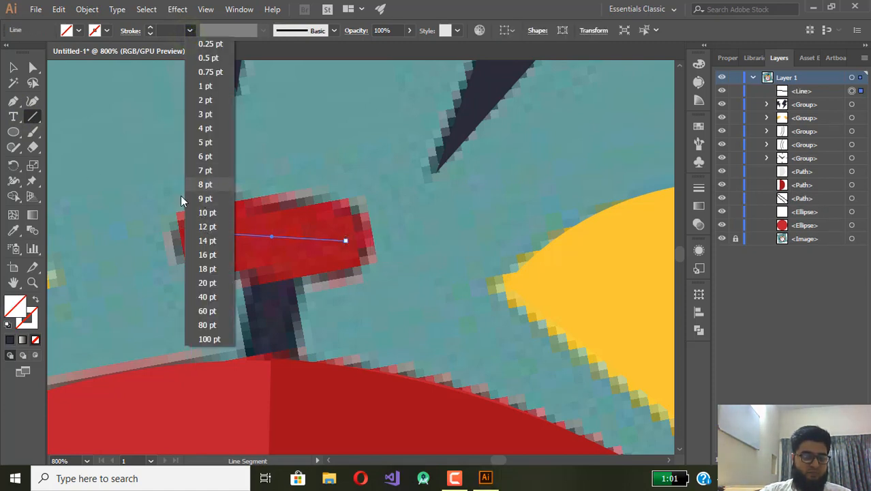
left_click(191, 31)
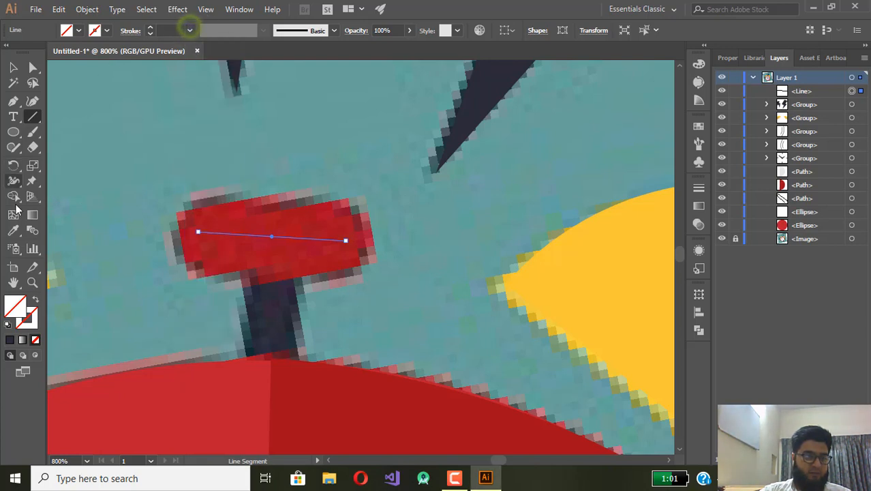
left_click(15, 232)
left_click(279, 225)
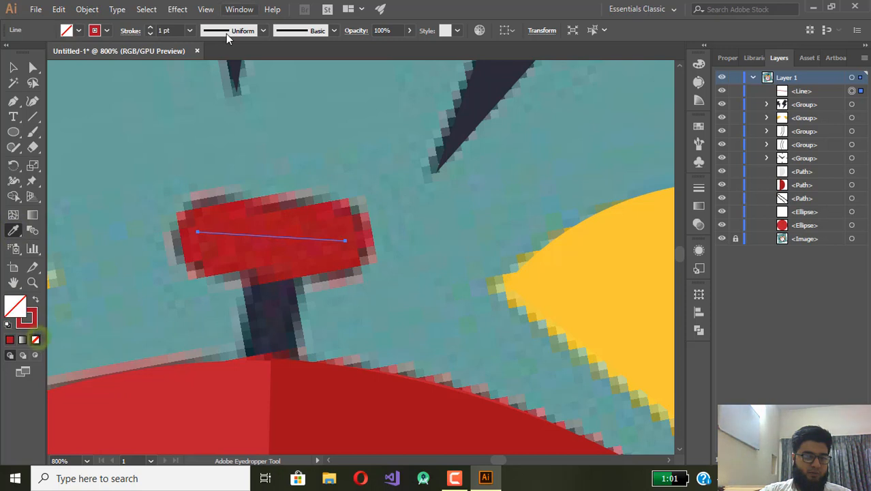
Set the red button line's stroke weight to 12 pt with a round cap.
left_click(191, 31)
left_click(215, 210)
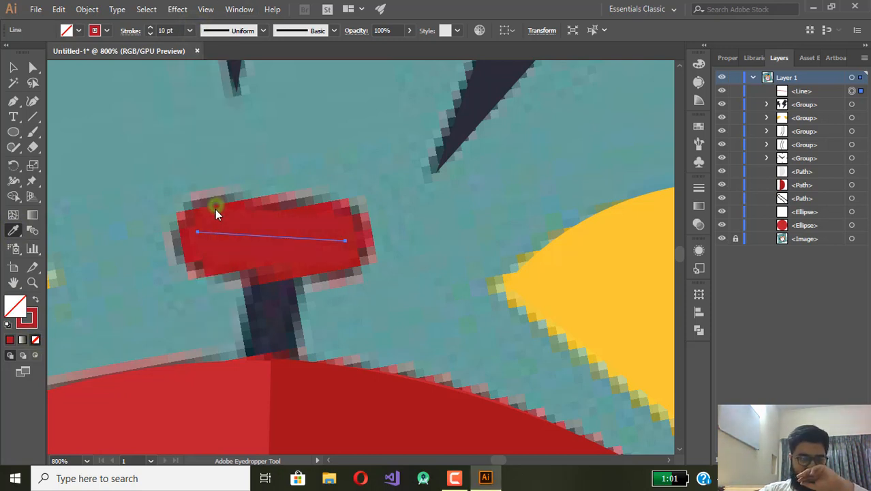
left_click(190, 30)
left_click(196, 225)
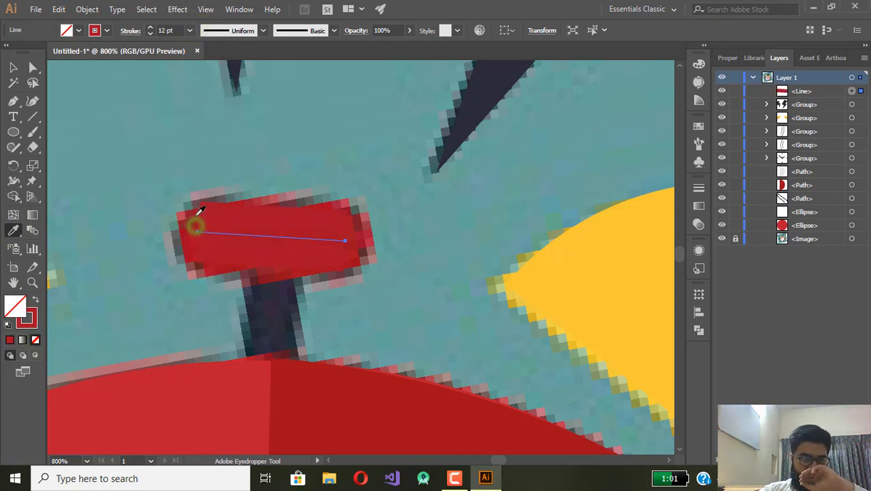
left_click(130, 31)
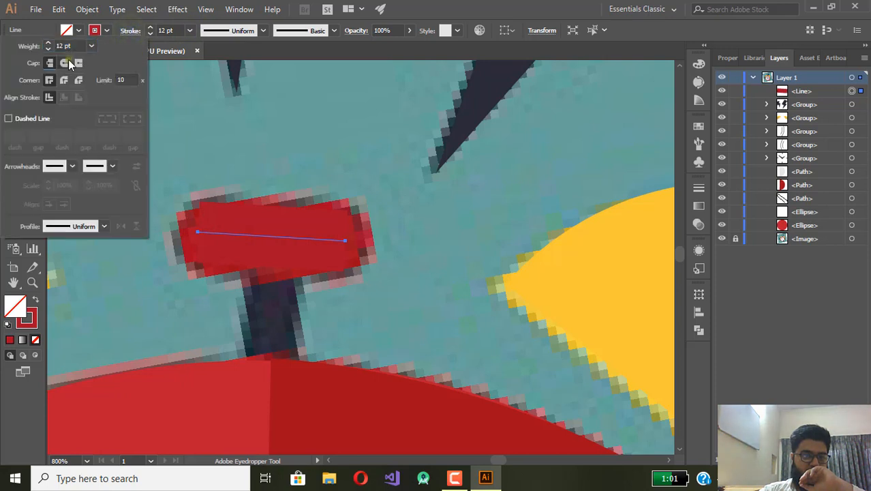
left_click(65, 63)
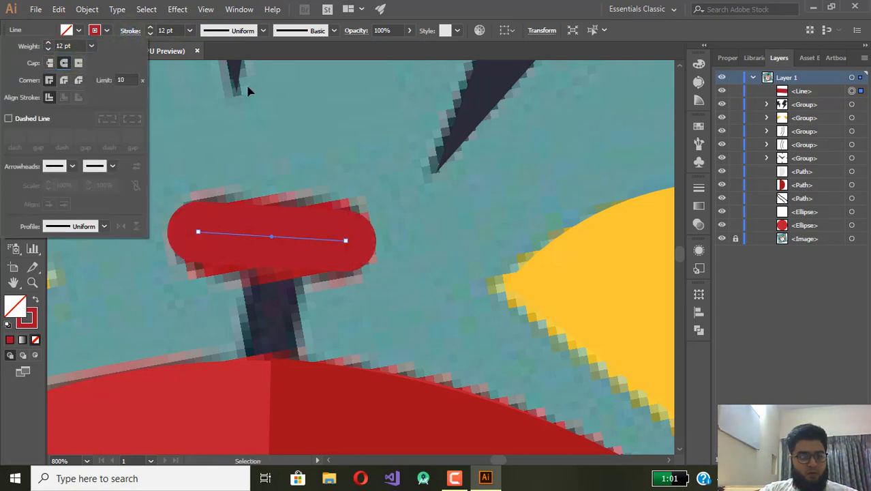
key("Escape")
key("v")
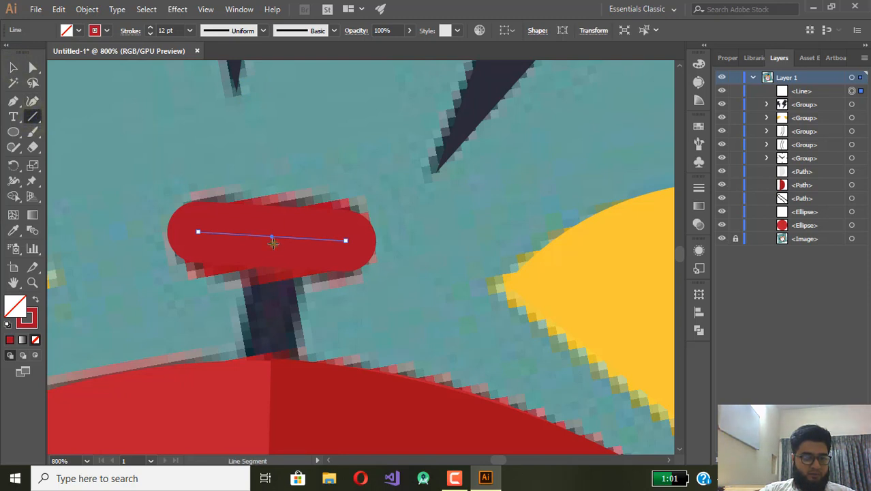
Draw a vertical line from the middle of the red button down to the clock rim as its stem.
left_click_drag(272, 242, 271, 357)
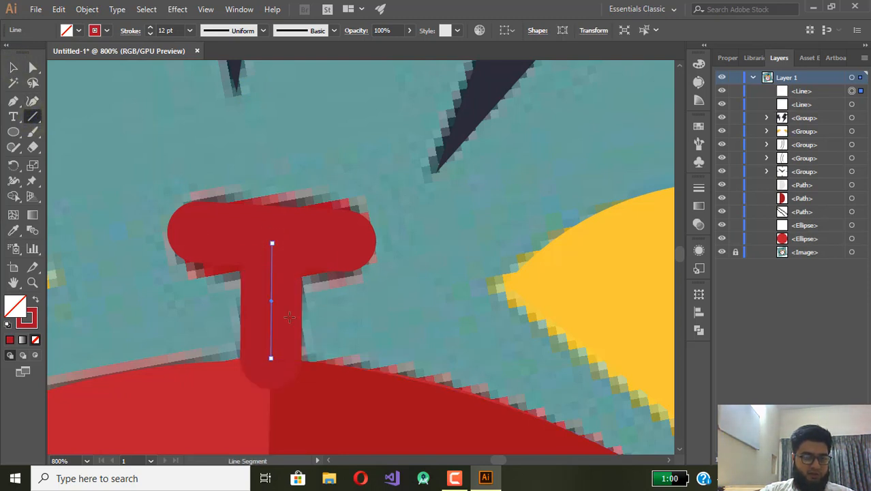
double_click(26, 318)
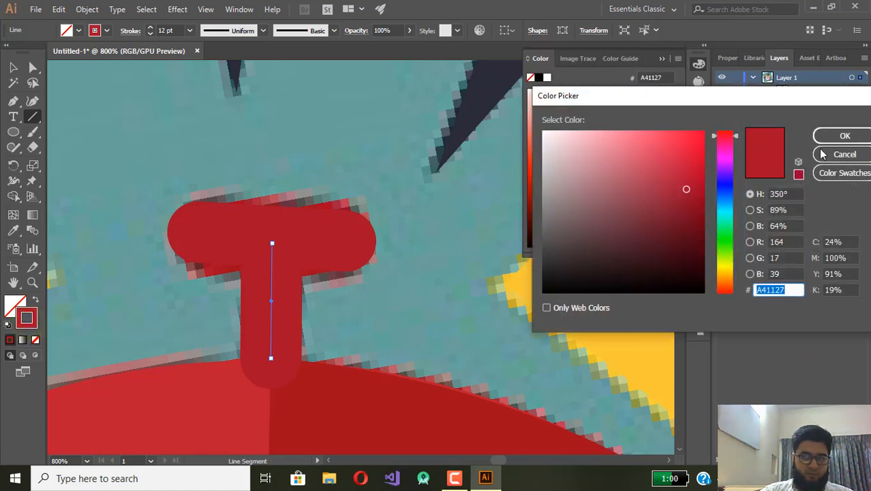
left_click(822, 156)
Give the stem line a 10 pt stroke in the dark navy sampled from the large lightning bolt, with no fill.
left_click(13, 231)
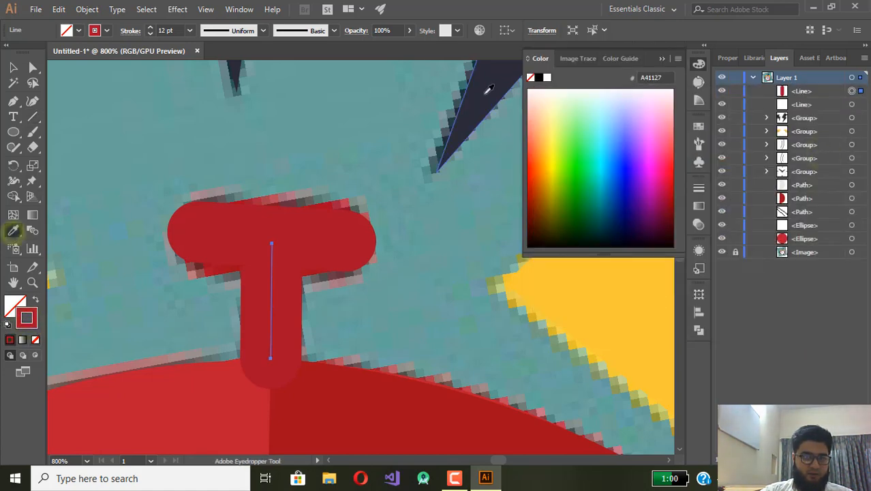
left_click(486, 95)
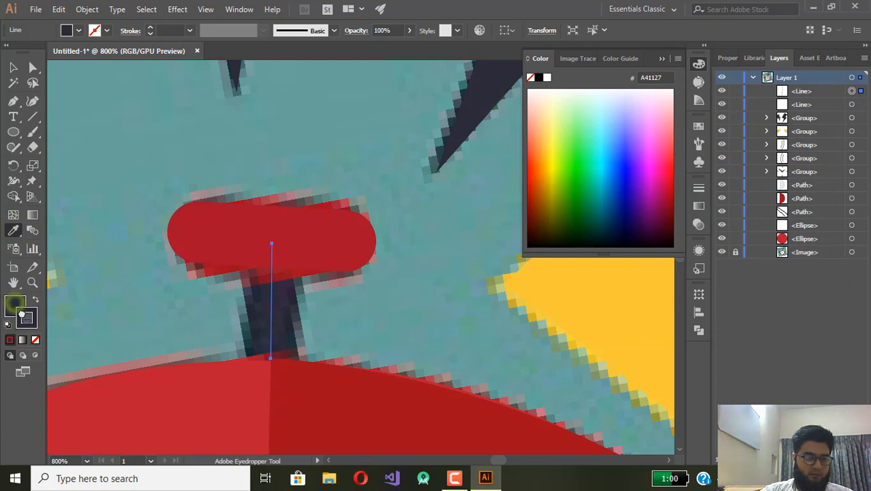
left_click_drag(16, 304, 25, 316)
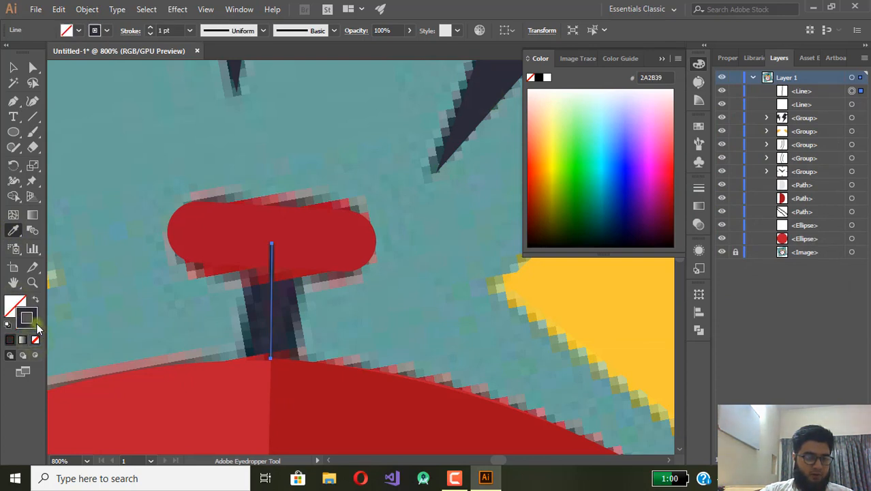
left_click(190, 31)
left_click(197, 214)
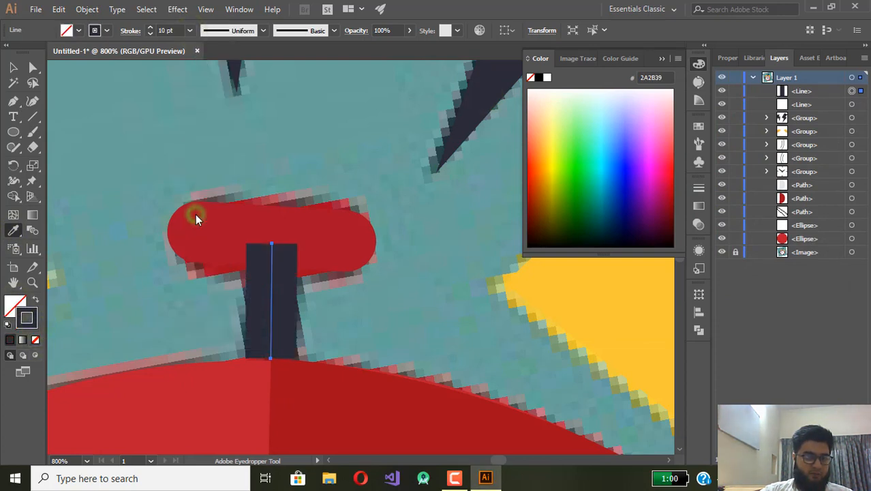
left_click(660, 57)
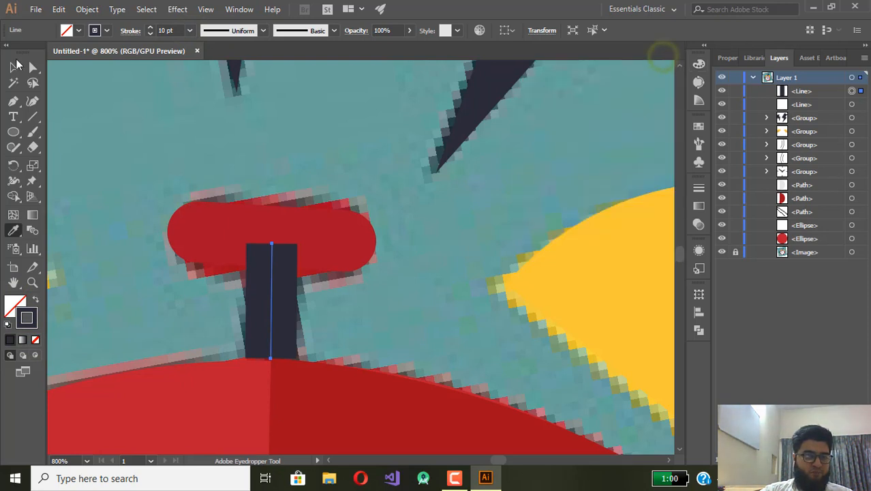
Bring the red button line to the front so it covers the upper end of the stem.
left_click(15, 65)
left_click(226, 225)
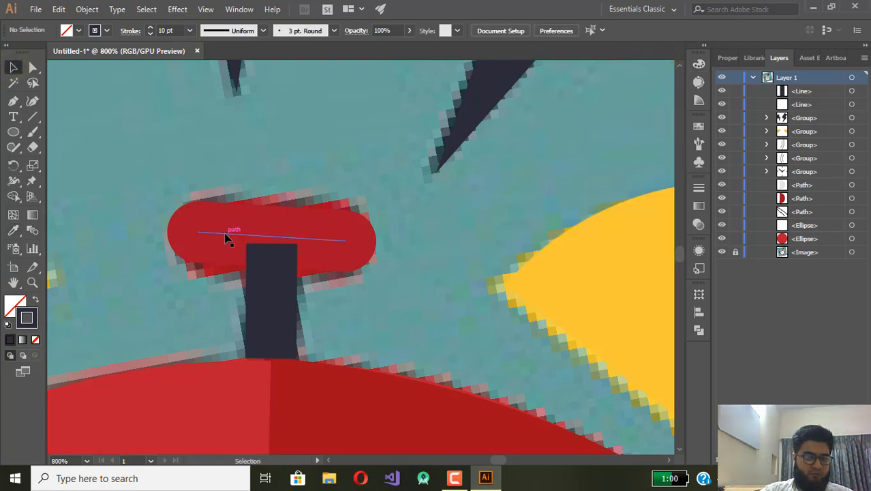
right_click(226, 236)
left_click(343, 396)
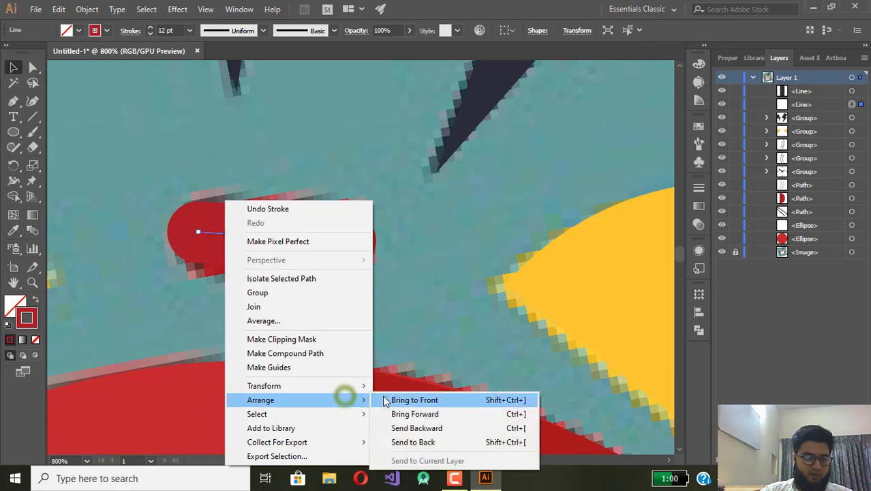
left_click(382, 395)
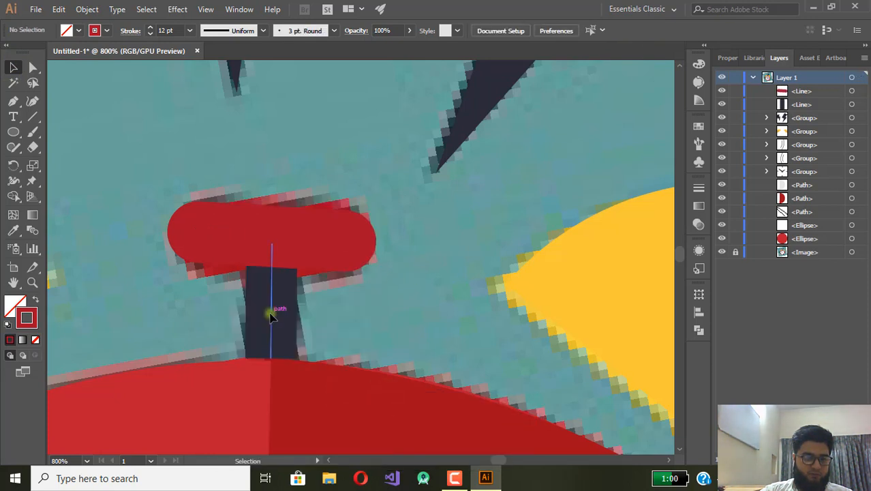
Rotate the red button line slightly to make it more level above the stem.
left_click(270, 312)
scroll(287, 300, "up", 2)
left_click(232, 168)
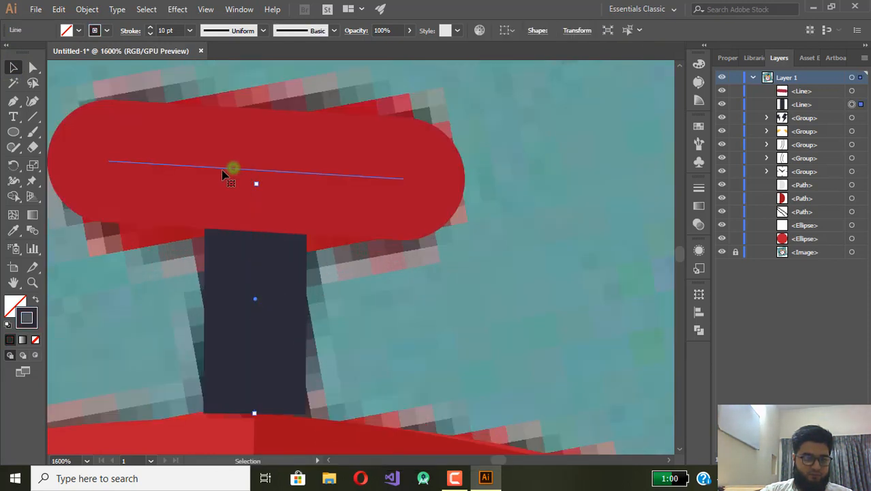
left_click_drag(105, 159, 110, 166)
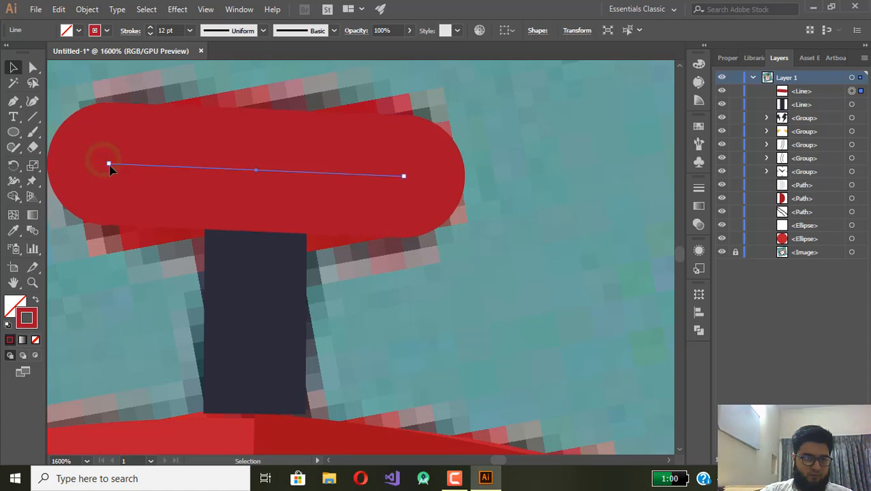
left_click(514, 312)
Move the top anchor of the dark red rim half slightly down to sit inside the rim's outer edge.
scroll(513, 308, "down", 5)
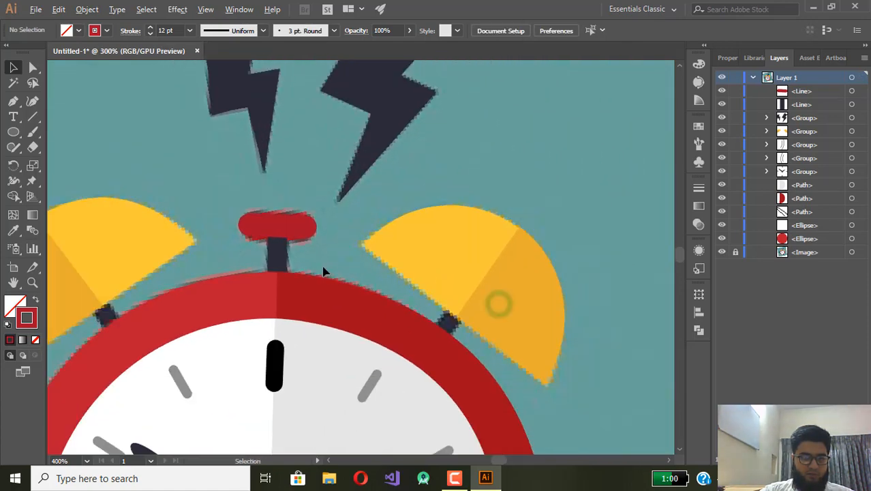
scroll(342, 242, "down", 1)
scroll(317, 223, "down", 2)
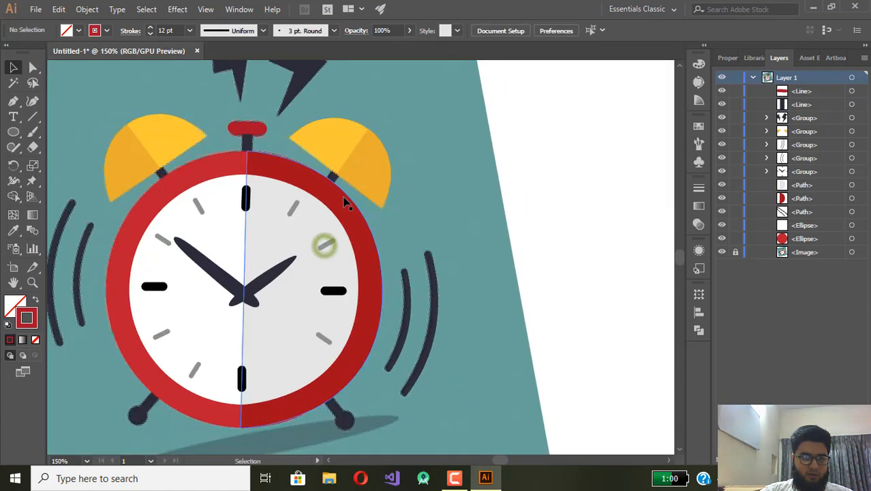
scroll(250, 151, "up", 9)
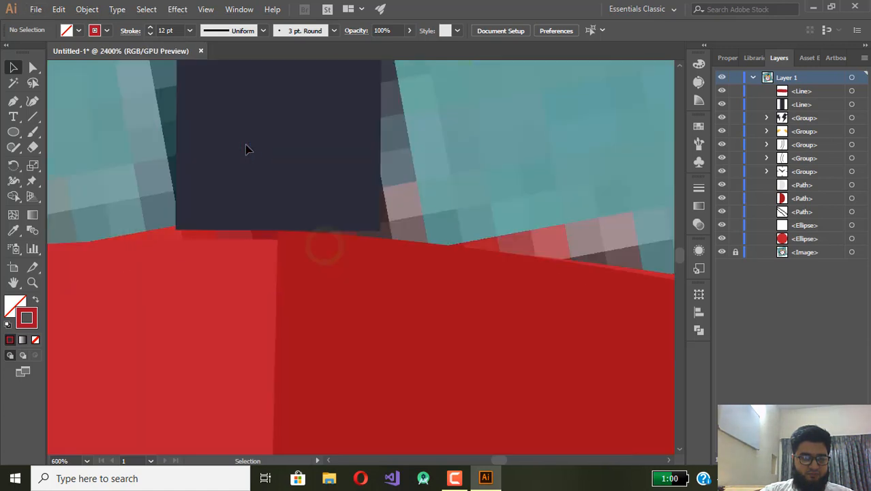
key("a")
left_click(282, 235)
left_click_drag(278, 231, 278, 240)
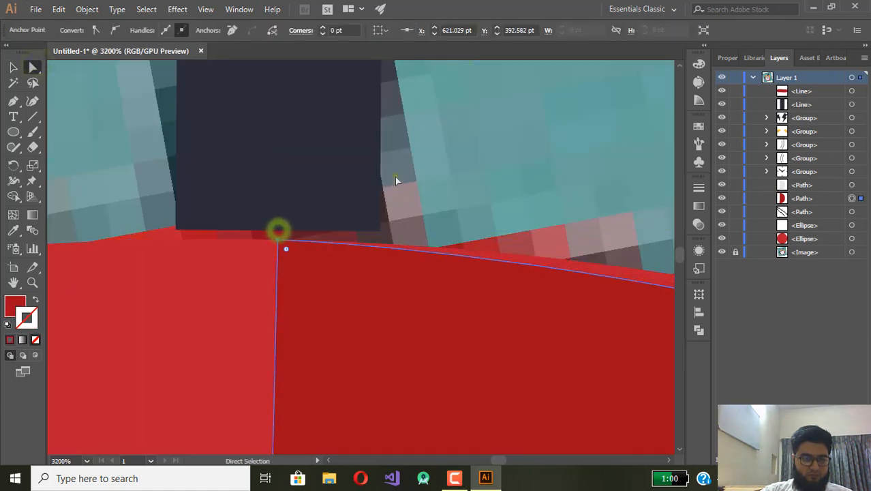
Adjust the stem's lower end so it meets the top of the red rim.
left_click(395, 177)
left_click(273, 184)
left_click(279, 215)
left_click(476, 159)
scroll(475, 159, "down", 8)
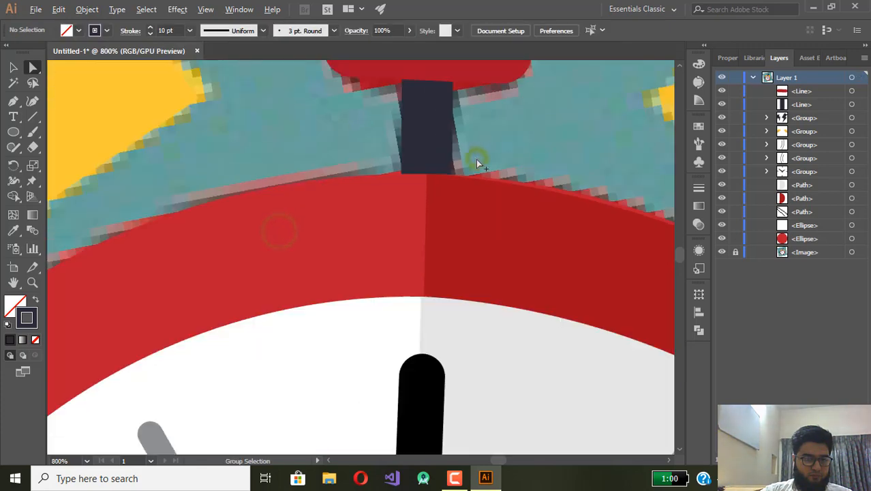
Draw a short dark 10 pt connector line from the base of the right bell to the red rim with the Pen tool.
scroll(262, 205, "up", 4)
left_click_drag(245, 203, 379, 167)
left_click(13, 101)
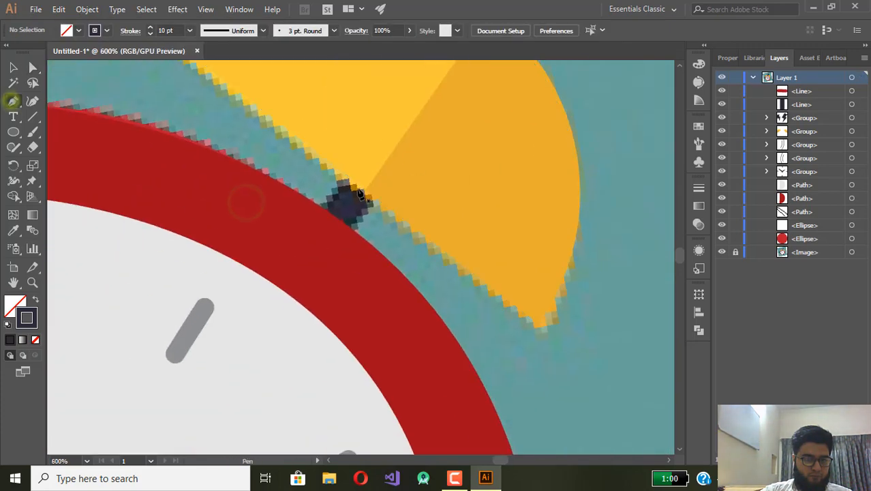
left_click(361, 187)
left_click(334, 219)
key("Escape")
Draw a matching short connector line between the left bell's base and the red rim.
scroll(240, 161, "down", 2)
left_click_drag(238, 159, 634, 212)
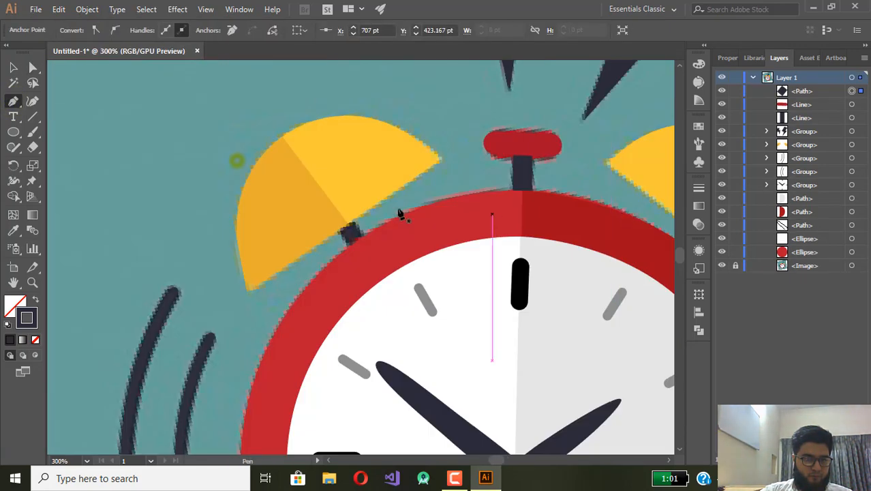
scroll(398, 210, "up", 2)
left_click(290, 244)
left_click(319, 287)
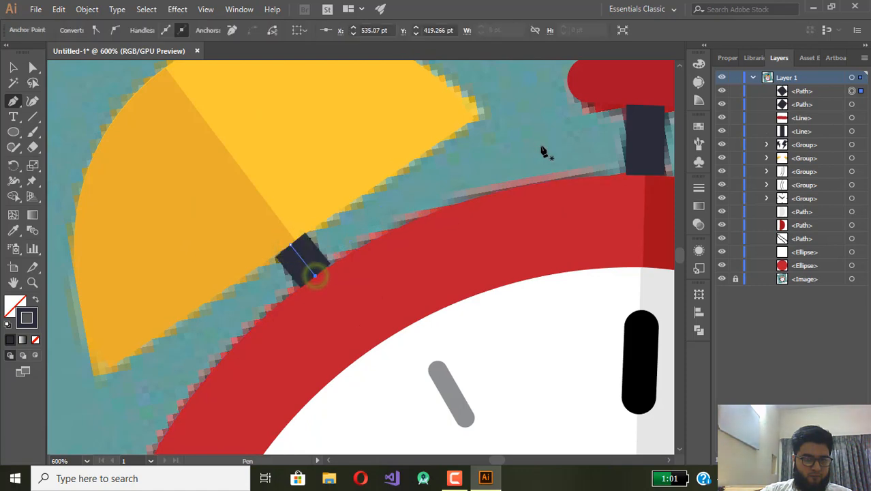
Draw the right leg as a straight line from the rim's lower edge to the centre of the reference foot.
scroll(544, 150, "down", 3)
scroll(479, 409, "up", 3)
scroll(477, 409, "up", 2)
left_click(469, 219)
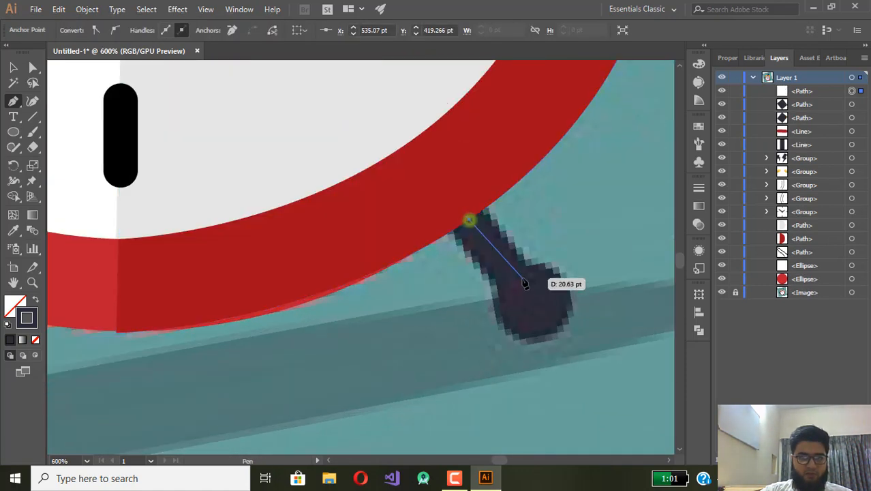
left_click(528, 293)
Draw the left leg as a straight line from the rim to the centre of the left reference foot.
left_click_drag(271, 288, 477, 258)
left_click_drag(134, 250, 479, 322)
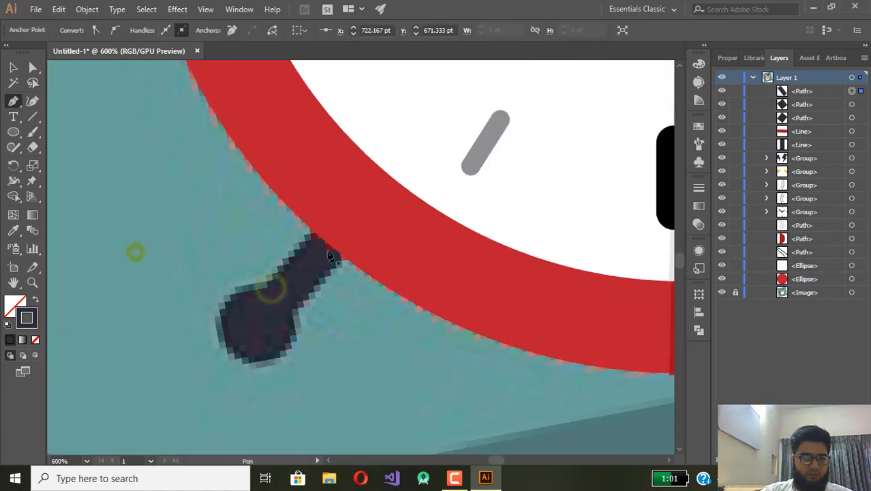
left_click(327, 243)
left_click(263, 323)
Draw a circle about 20 pt across over the left foot, filled dark navy with no stroke.
left_click_drag(13, 131, 59, 164)
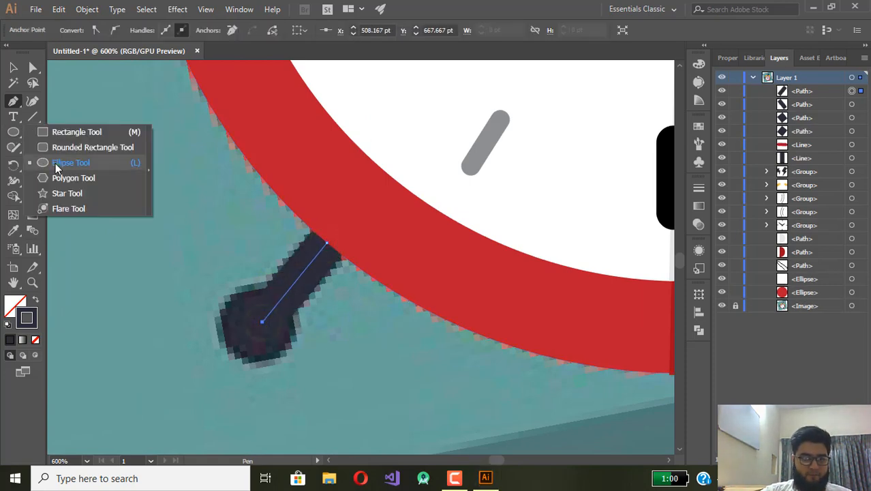
mouse_move(256, 324)
left_mouse_down()
mouse_move(268, 322)
mouse_move(295, 346)
left_mouse_up()
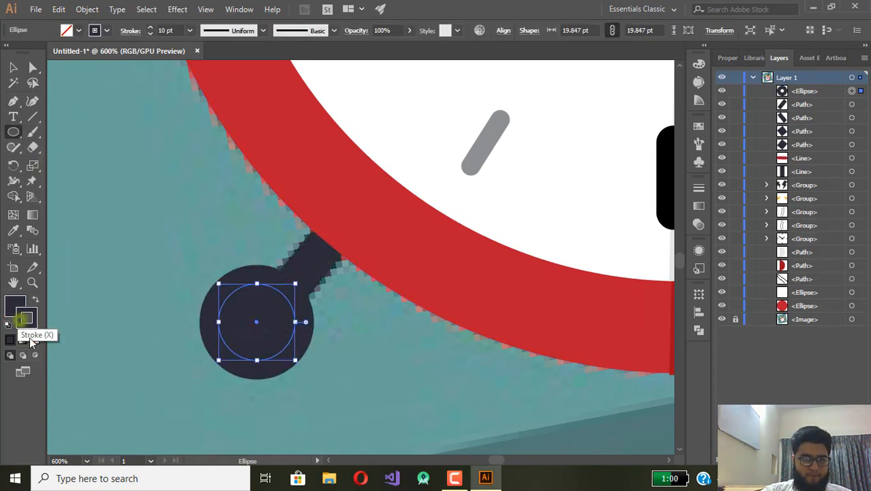
left_click(35, 340)
Draw a filled dark navy circle of similar size over the right foot and deselect it.
scroll(338, 355, "down", 1)
left_click_drag(507, 345, 54, 255)
left_click_drag(384, 259, 401, 284)
left_click(11, 65)
left_click(499, 182)
Select all the clock shapes and group them together, leaving the locked reference image out.
scroll(499, 181, "down", 4)
left_click_drag(483, 126, 432, 266)
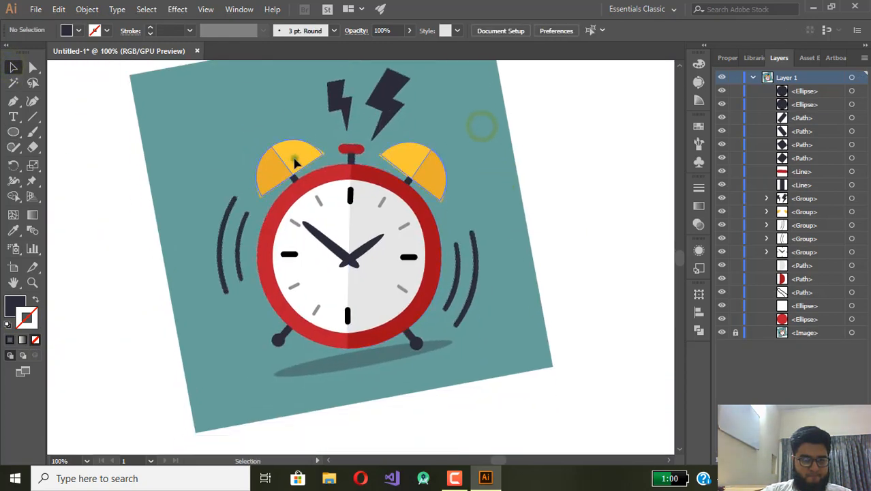
left_click(294, 159)
left_click(290, 107)
key("ctrl+a")
key("ctrl+g")
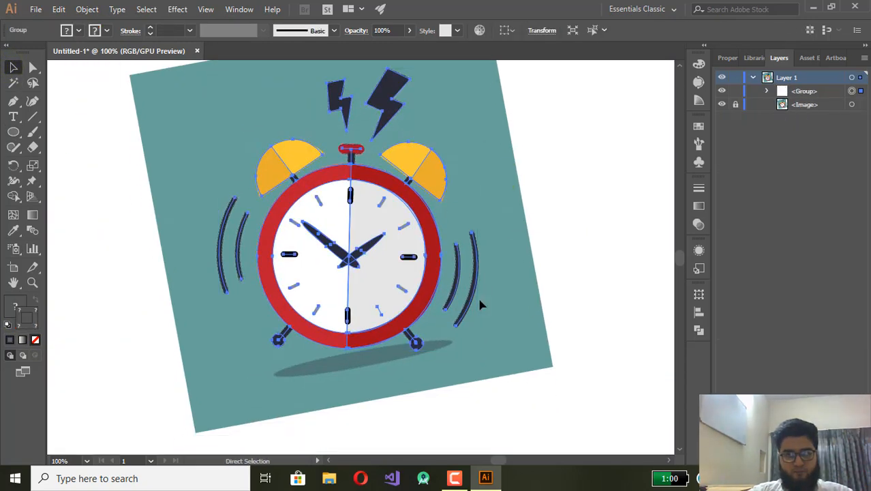
Move the clock group off the reference image to compare the two side by side.
left_click(587, 147)
left_click_drag(383, 208, 529, 219)
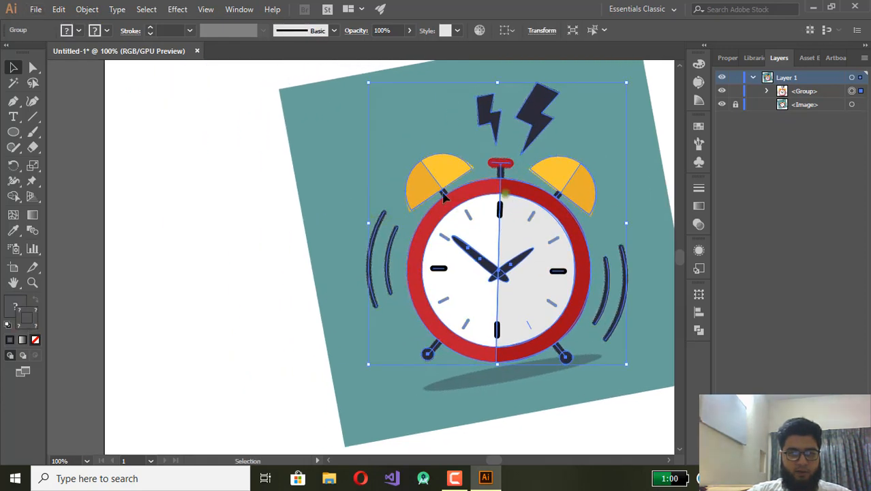
left_click_drag(444, 196, 127, 212)
left_click(280, 173)
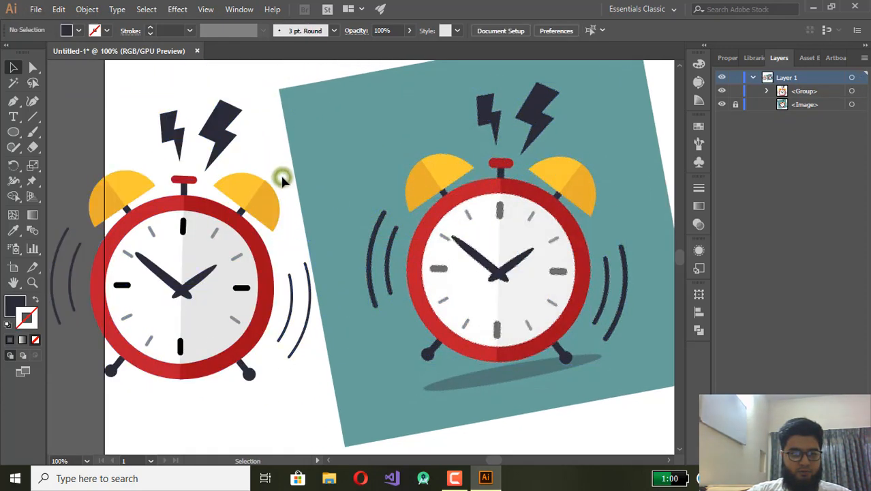
left_click_drag(306, 292, 351, 273)
scroll(352, 272, "down", 2)
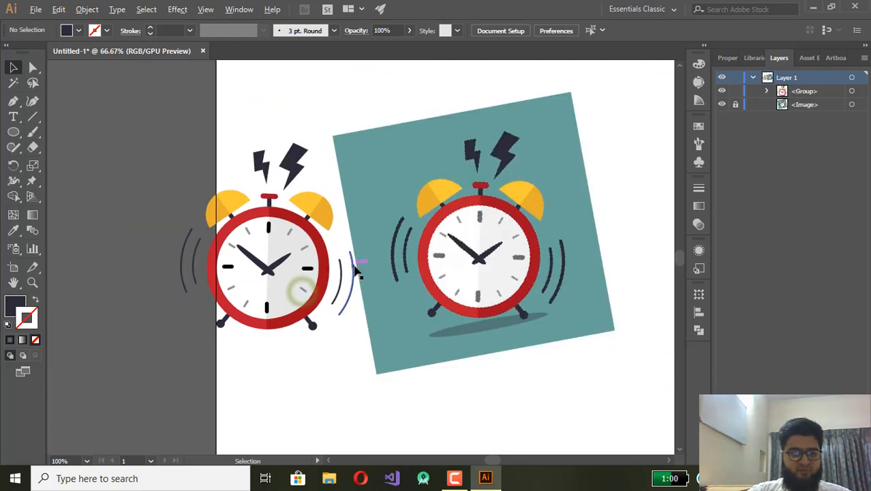
scroll(352, 272, "up", 1)
scroll(353, 273, "up", 1)
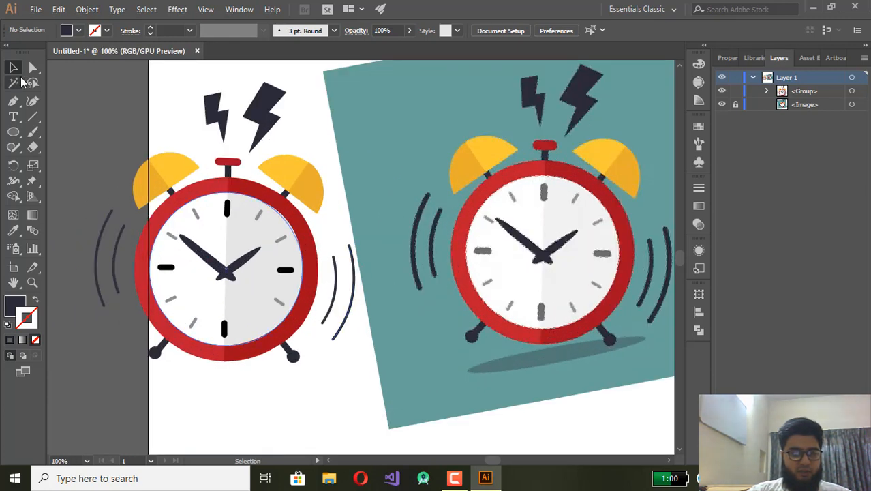
Set the stroke weight of the four vibration arcs to 6 pt and deselect them.
left_click(99, 230)
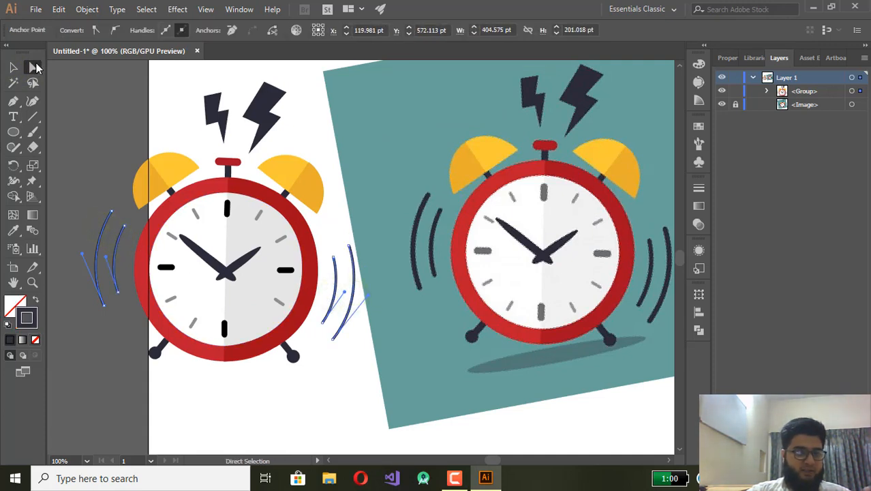
left_click(726, 58)
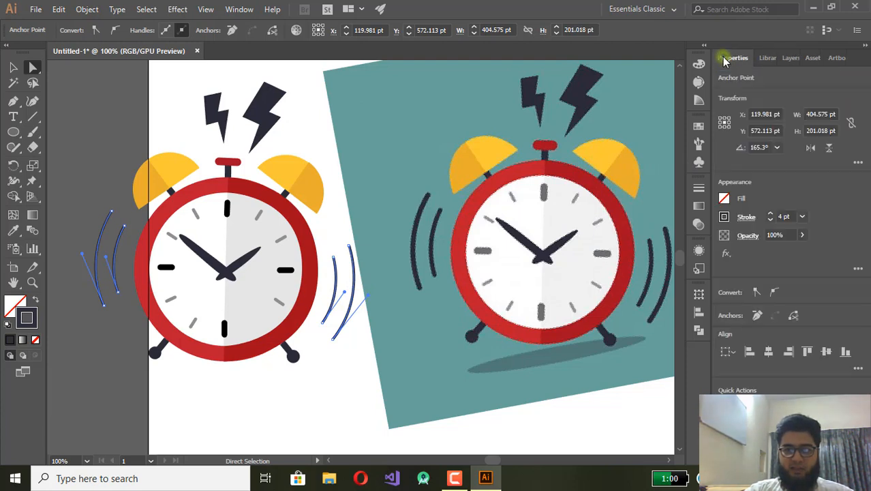
left_click(802, 216)
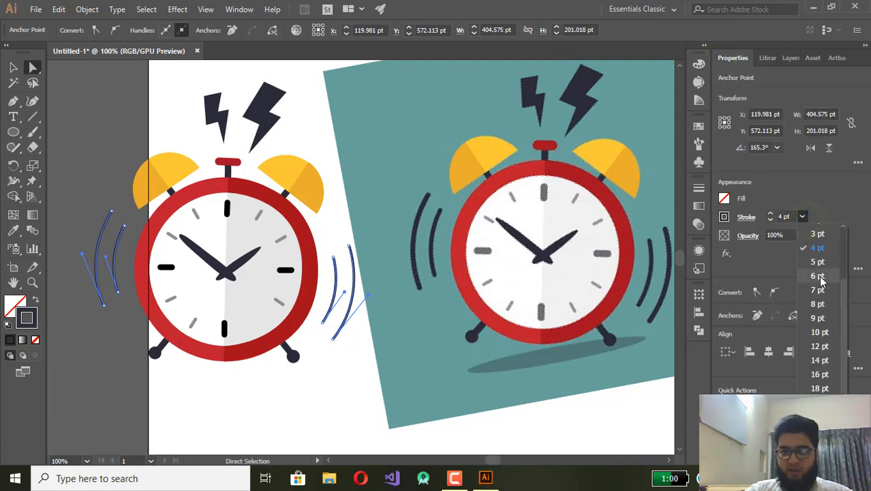
left_click(821, 281)
left_click(15, 68)
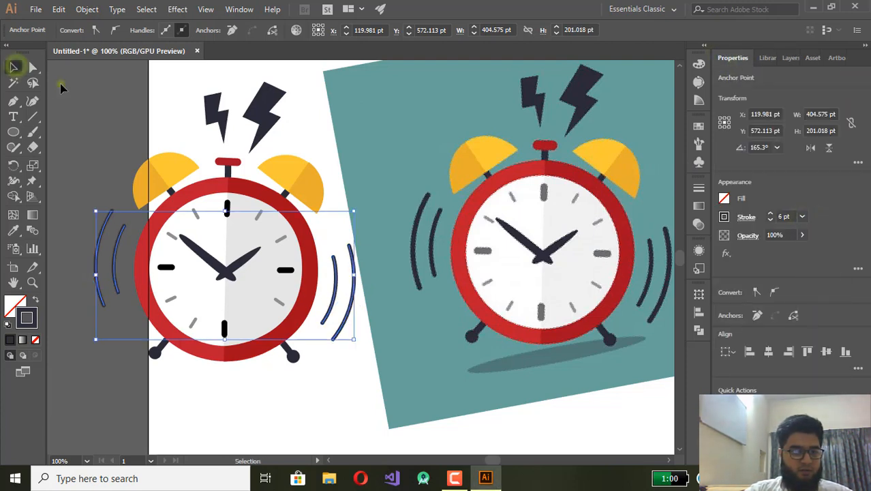
left_click(60, 85)
Shift the clock group slightly up and further away from the reference image.
scroll(292, 194, "down", 2)
left_click_drag(289, 197, 239, 199)
key("ctrl+plus")
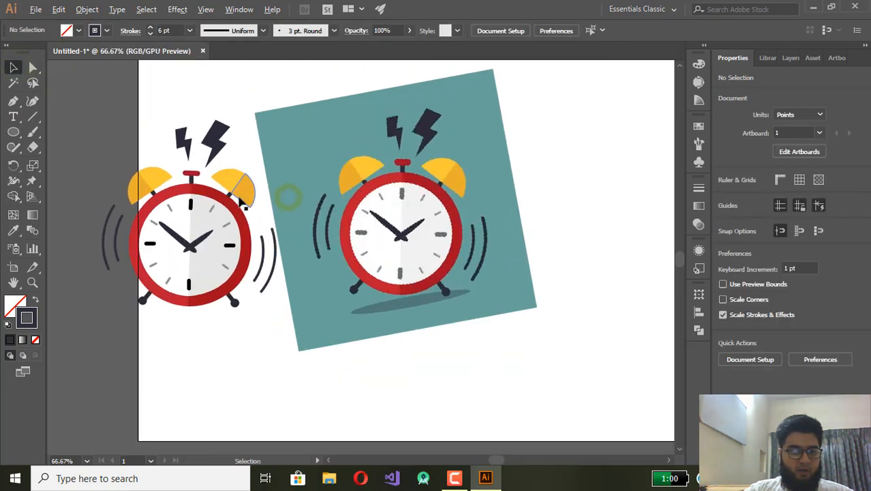
left_click(187, 228)
left_click_drag(191, 225, 174, 206)
left_click(493, 381)
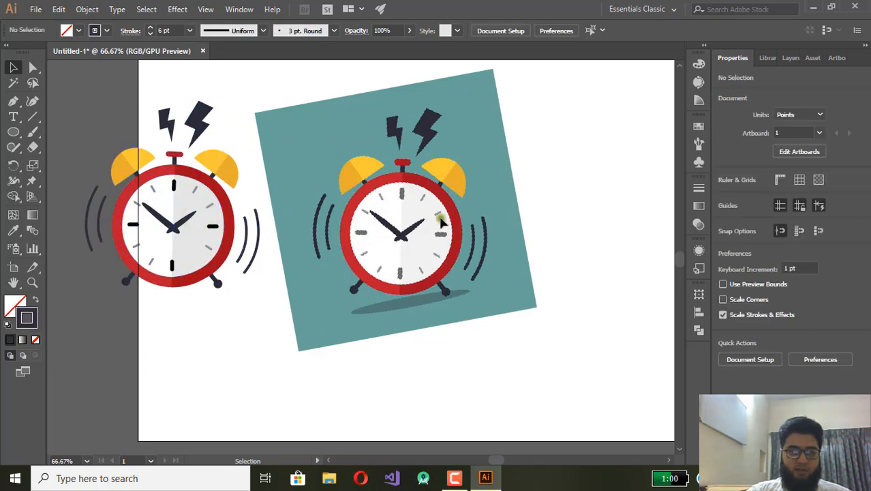
Place the clock group over the reference clock and fine-tune it with nudges of 2 pt right and 1 pt down.
left_click_drag(191, 206, 419, 223)
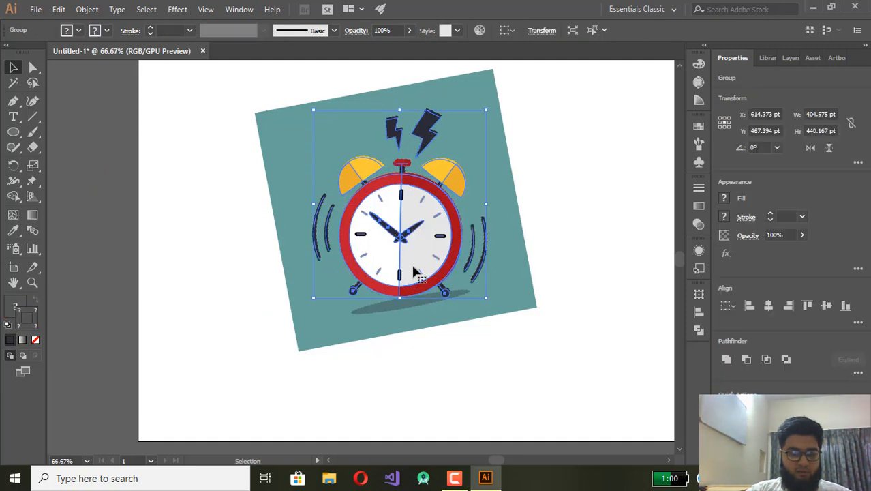
scroll(413, 271, "up", 3)
mouse_move(415, 272)
left_mouse_down()
mouse_move(414, 259)
mouse_move(423, 267)
left_mouse_up()
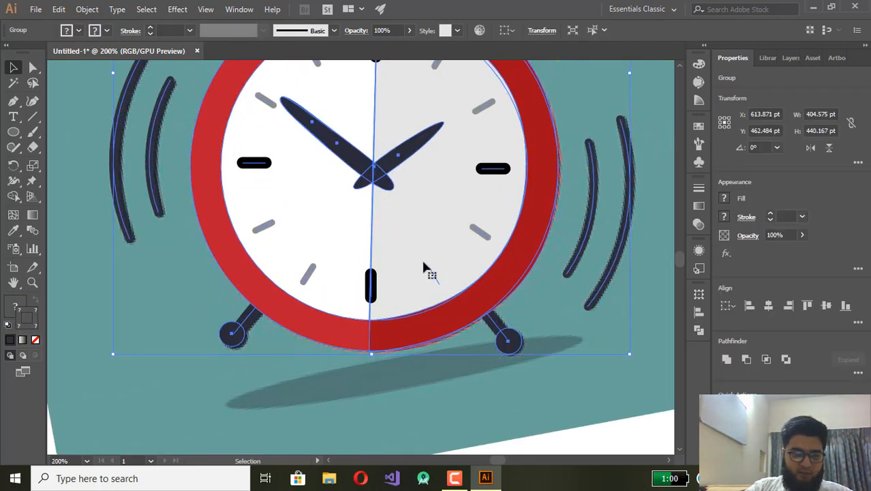
key("Right")
key("Right")
key("Down")
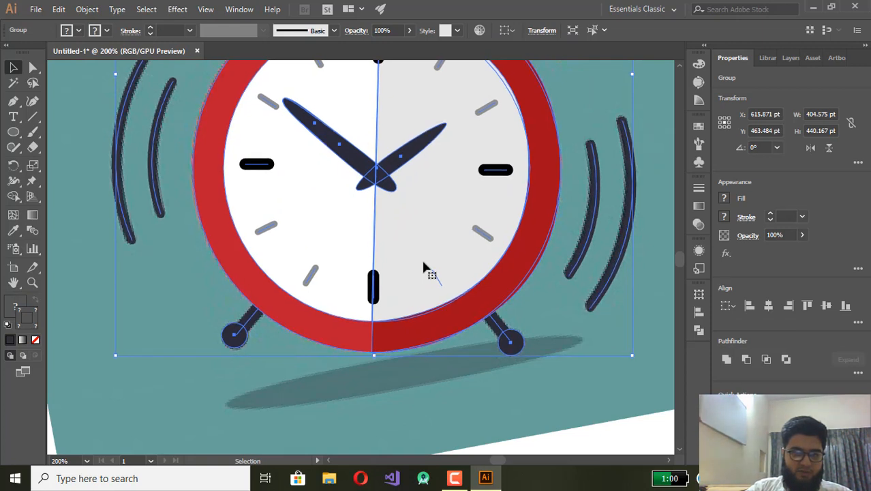
left_click(579, 394)
Draw a flat ellipse about 287 by 28 pt under the clock and rotate it about 10.5° to match the shadow's tilt.
left_click_drag(561, 373, 449, 331)
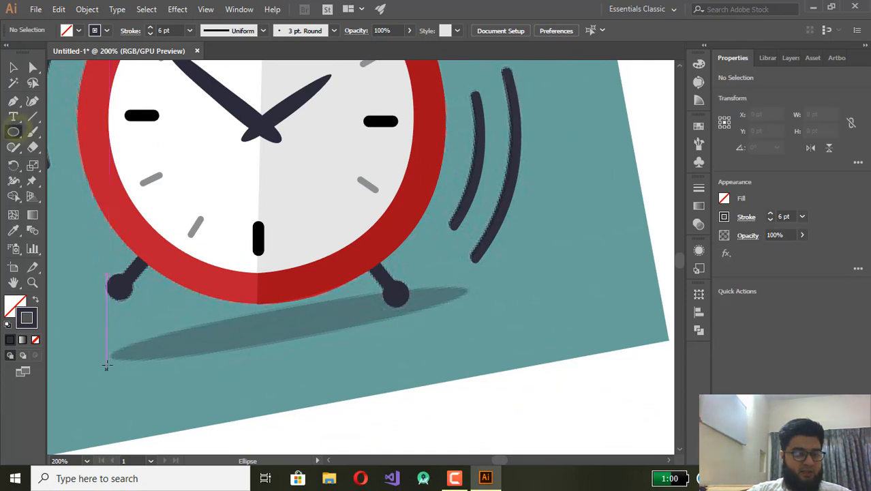
left_click_drag(109, 356, 475, 322)
left_click(15, 67)
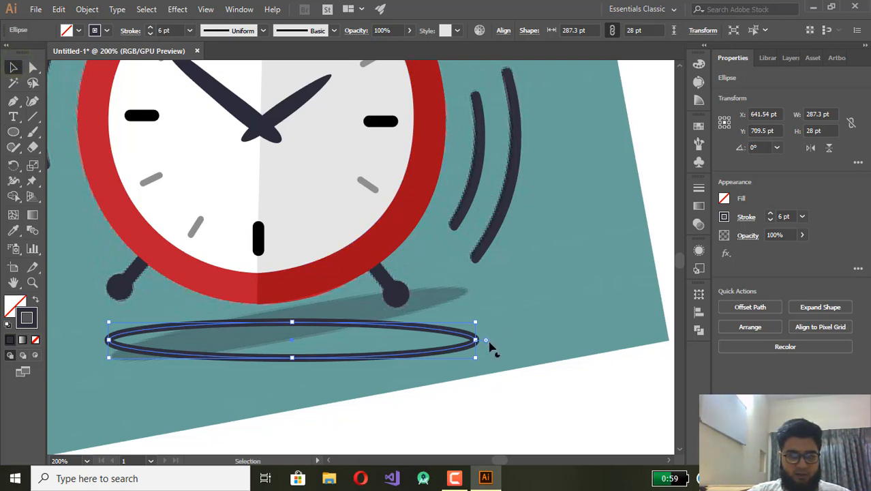
left_click_drag(479, 319, 473, 288)
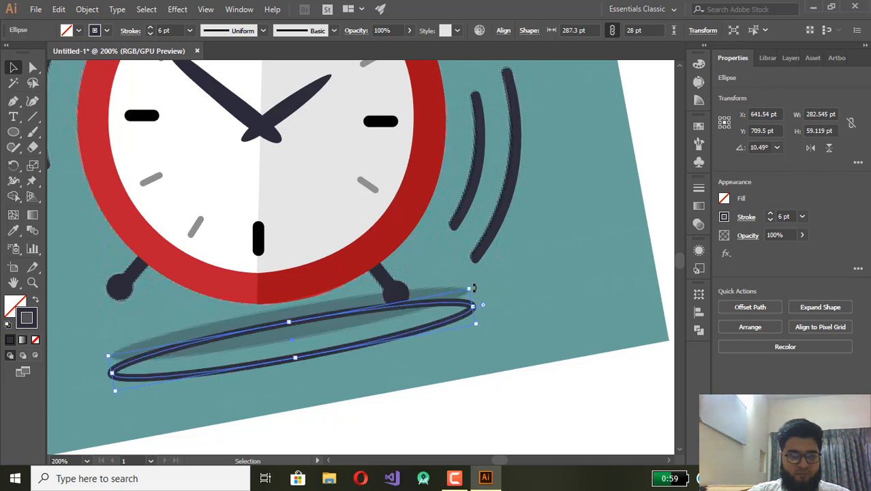
Fill the ellipse with the shadow colour sampled from the reference image and move it over the reference shadow.
key("i")
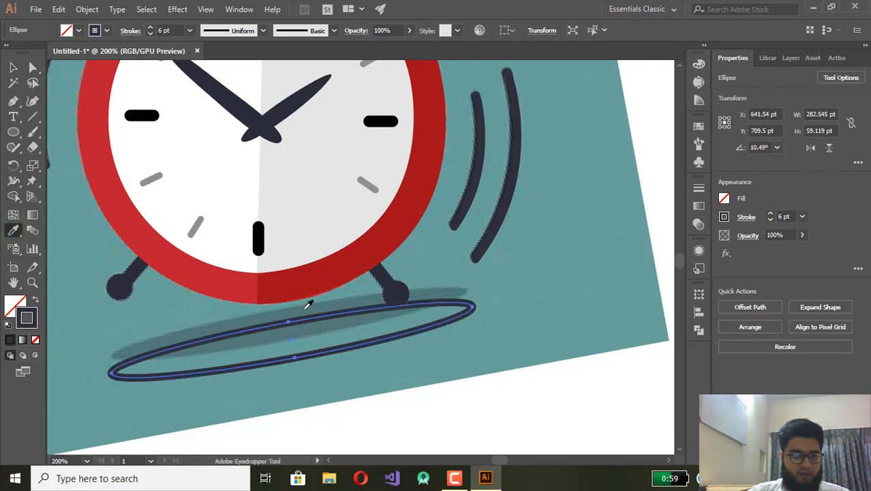
left_click(308, 305)
left_click(13, 67)
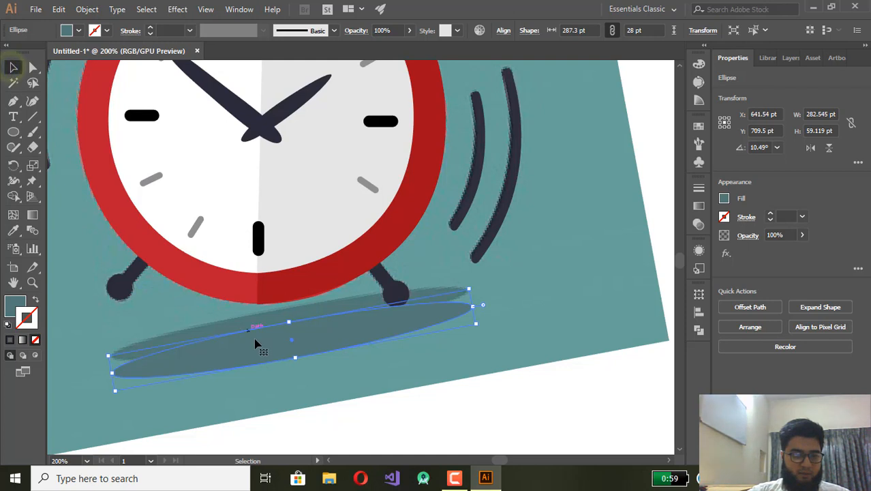
left_click_drag(255, 344, 250, 327)
Send the shadow ellipse behind the clock group in the stacking order.
right_click(371, 310)
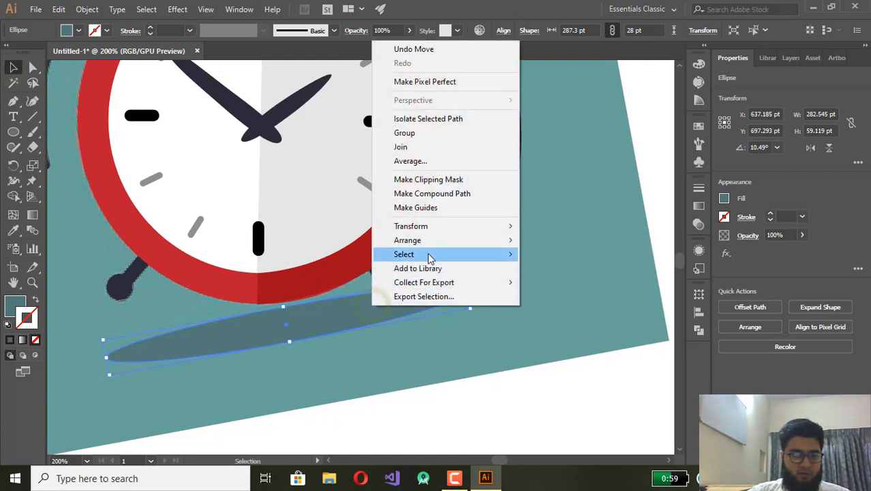
left_click(429, 240)
left_click(578, 271)
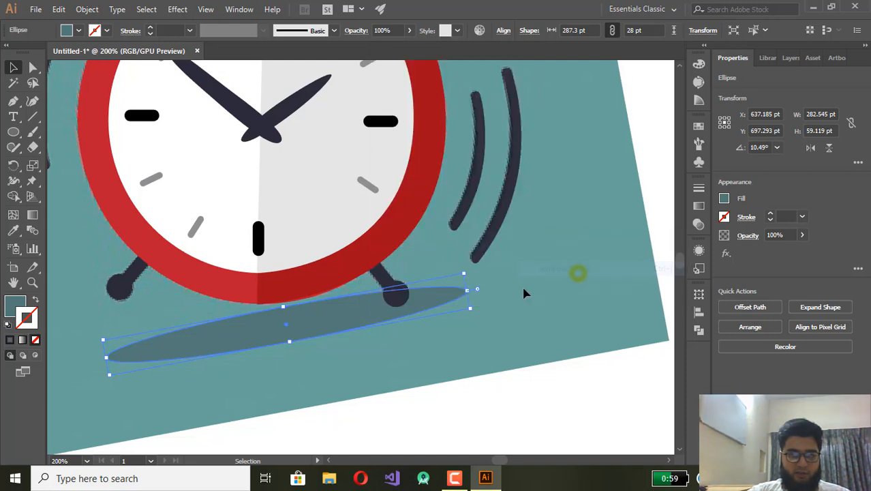
Set the shadow ellipse's opacity to 90%.
left_click(477, 296)
left_click(431, 298)
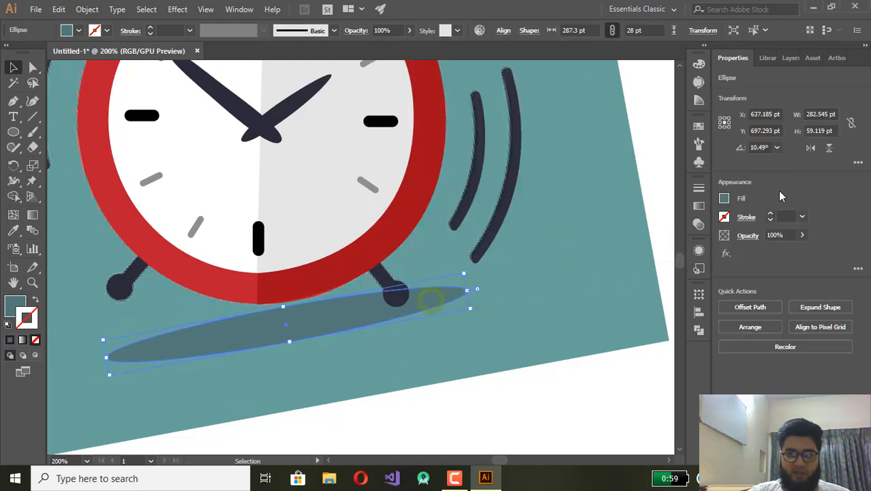
left_click(805, 240)
left_click_drag(803, 252, 792, 253)
left_click(785, 234)
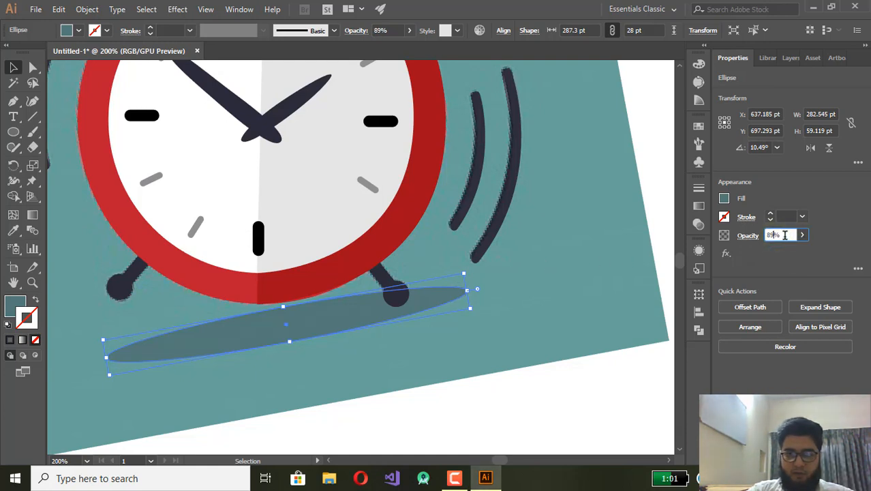
left_click(506, 288)
Group the shadow ellipse with the clock, and select the combined group.
scroll(496, 270, "down", 2)
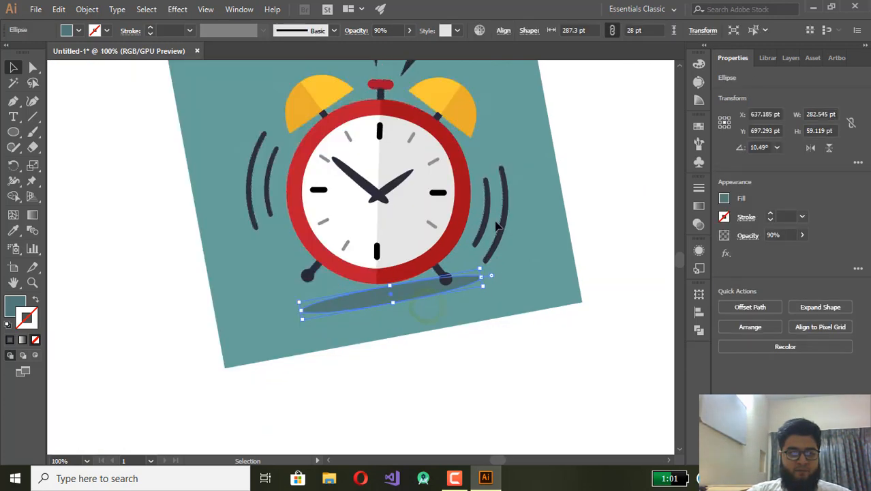
left_click_drag(495, 222, 454, 276)
key("ctrl+a")
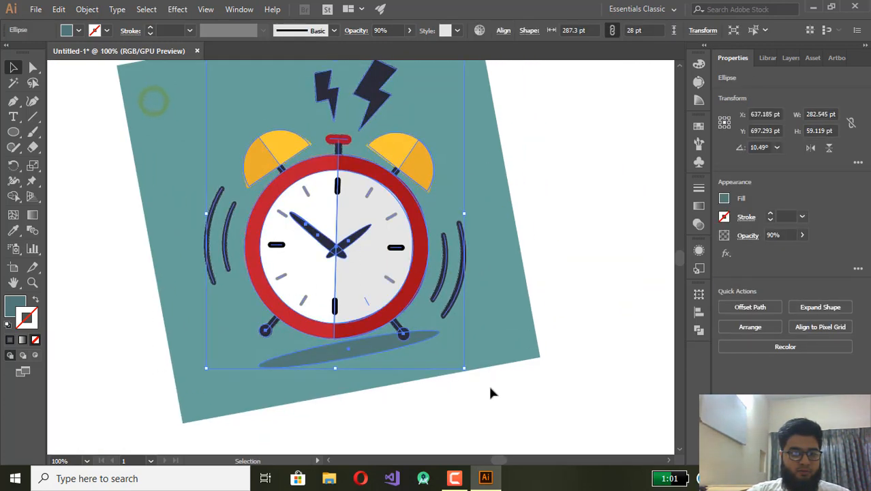
key("v")
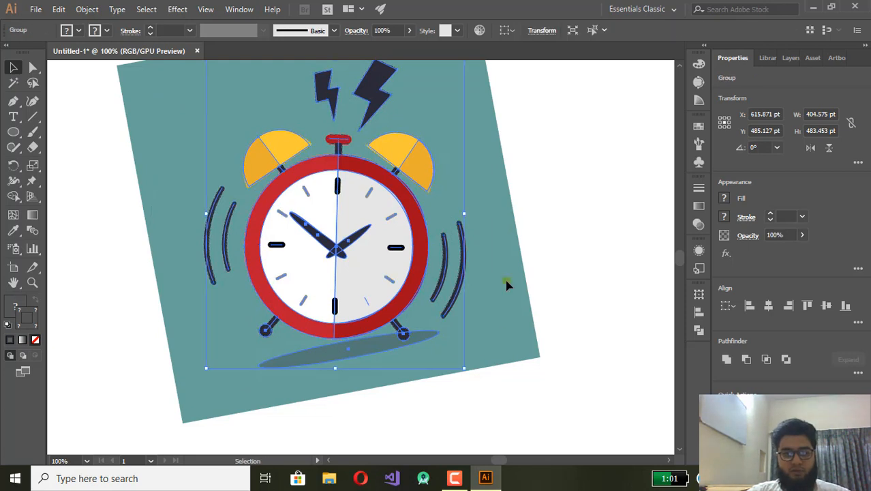
key("ctrl+shift+a")
scroll(506, 285, "down", 1)
left_click(421, 235)
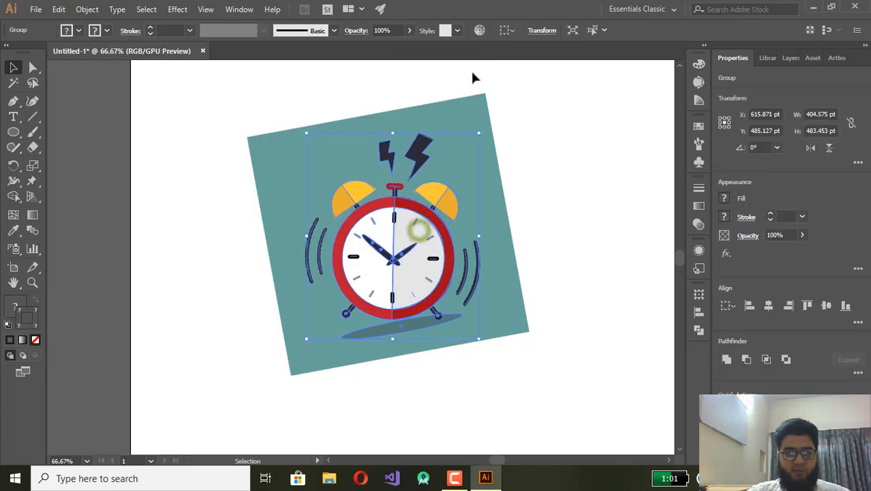
Unlock the reference image and rotate it together with the clock group clockwise until the teal square stands upright.
left_click(472, 74)
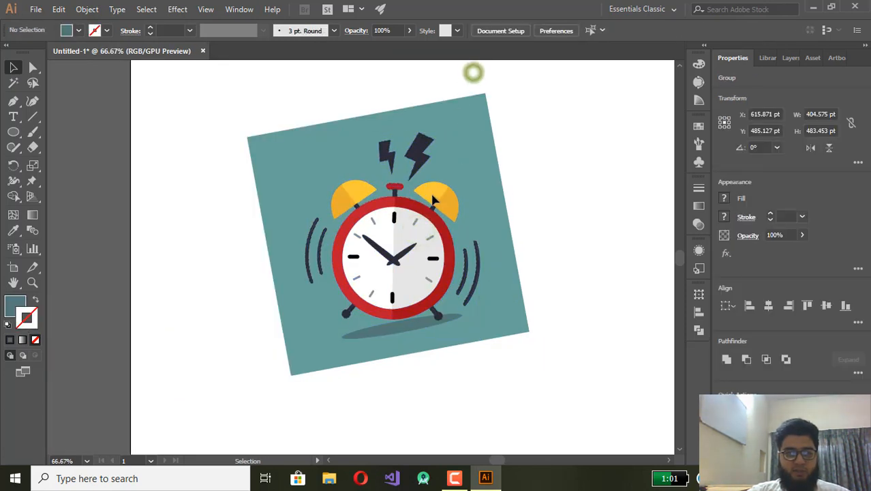
left_click(791, 59)
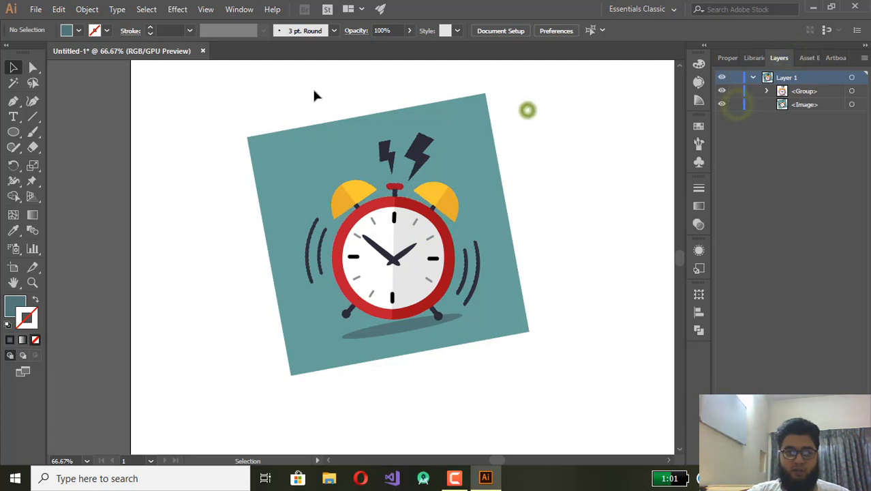
left_click_drag(313, 90, 521, 296)
left_click_drag(537, 88, 516, 114)
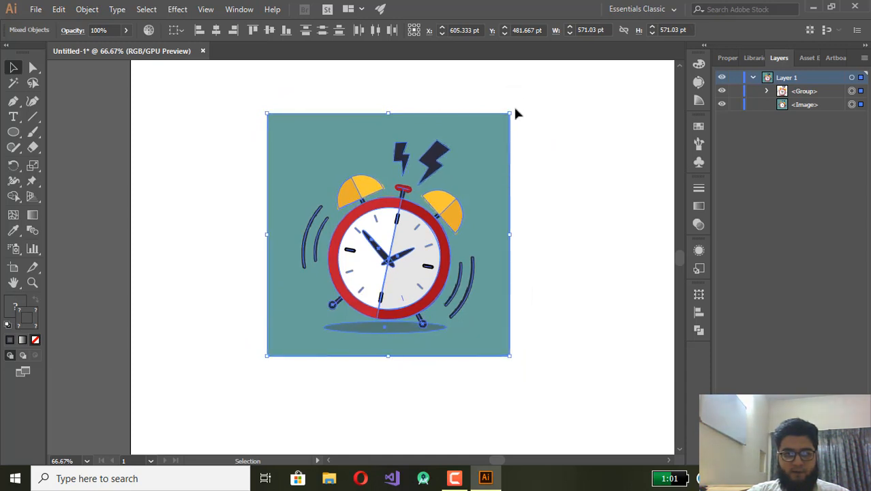
left_click(525, 162)
Try to fine-tune the rotation of the clock group and reference image together, and undo the adjustment.
left_click_drag(276, 121, 463, 333)
key("ctrl+z")
key("ctrl+a")
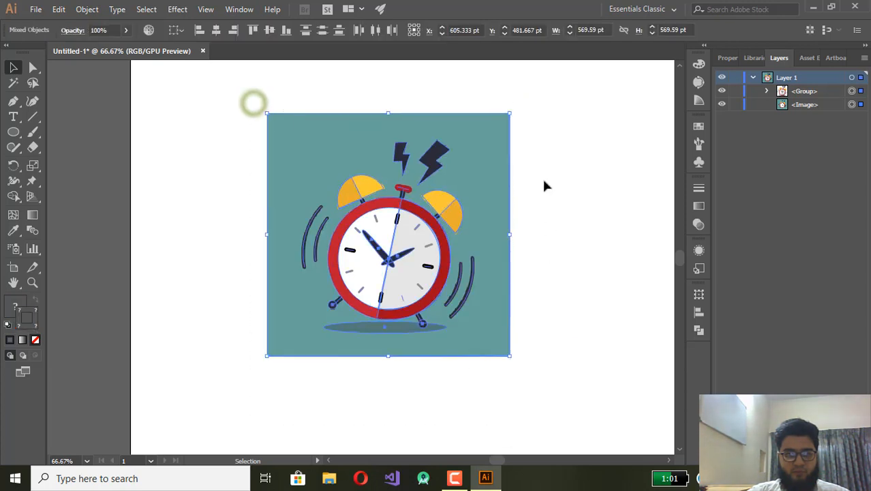
left_click_drag(515, 112, 565, 115)
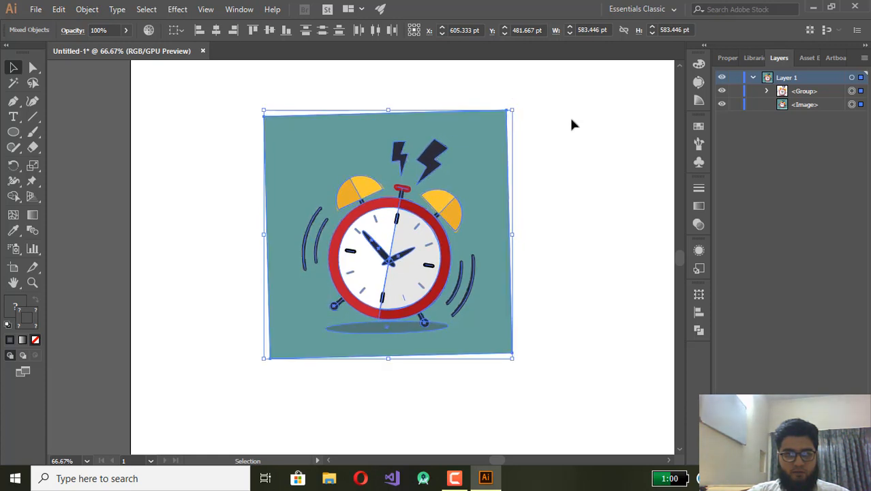
left_click(559, 126)
key("ctrl+z")
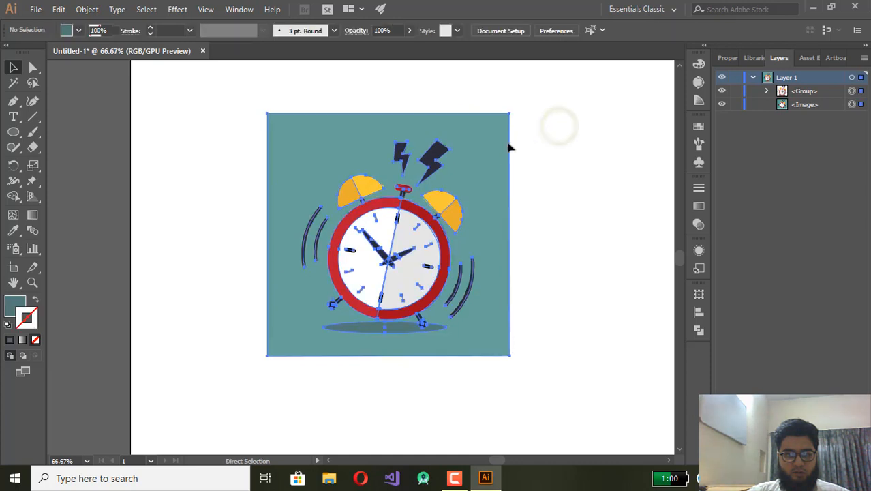
left_click(567, 149)
Move the reference image to the right and the clock group to the left so they sit side by side on the artboard.
scroll(561, 162, "down", 1)
left_click_drag(548, 168, 435, 205)
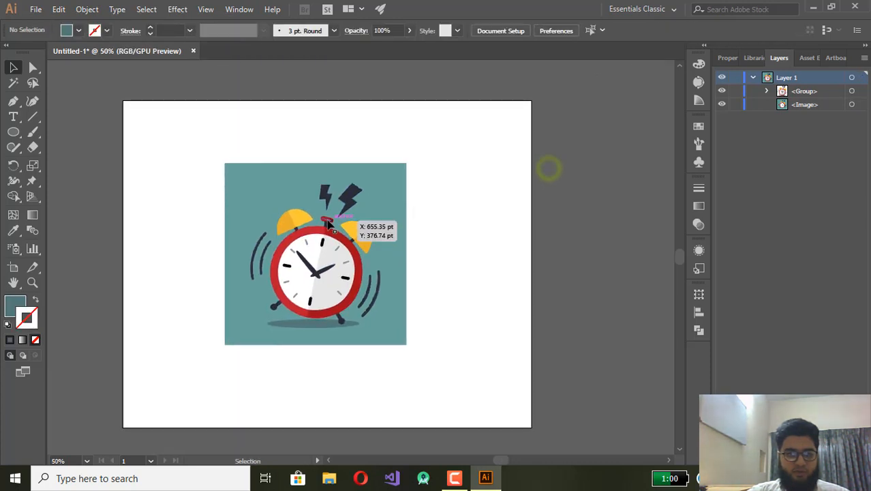
left_click(348, 192)
double_click(392, 198)
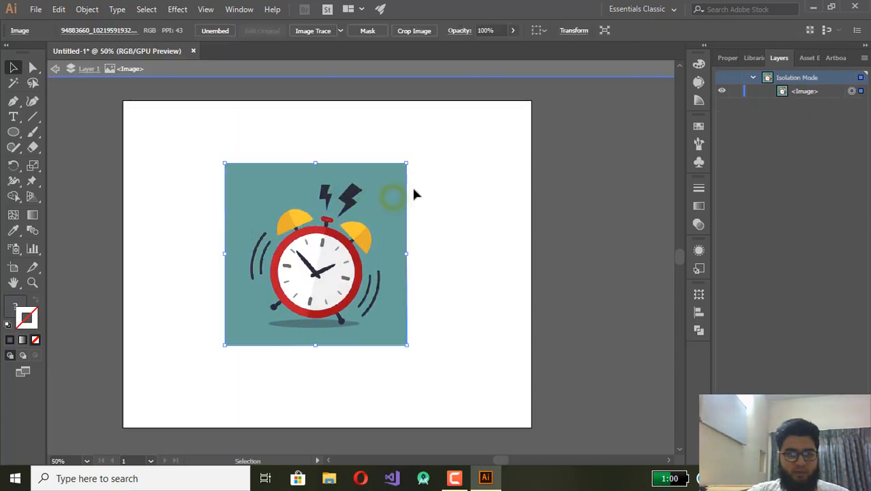
left_click(428, 64)
left_click_drag(396, 200, 499, 204)
left_click_drag(313, 261, 218, 261)
left_click(280, 141)
Examine the finished vector clock beside the reference image, comparing their shapes, colours and details.
scroll(282, 232, "up", 1)
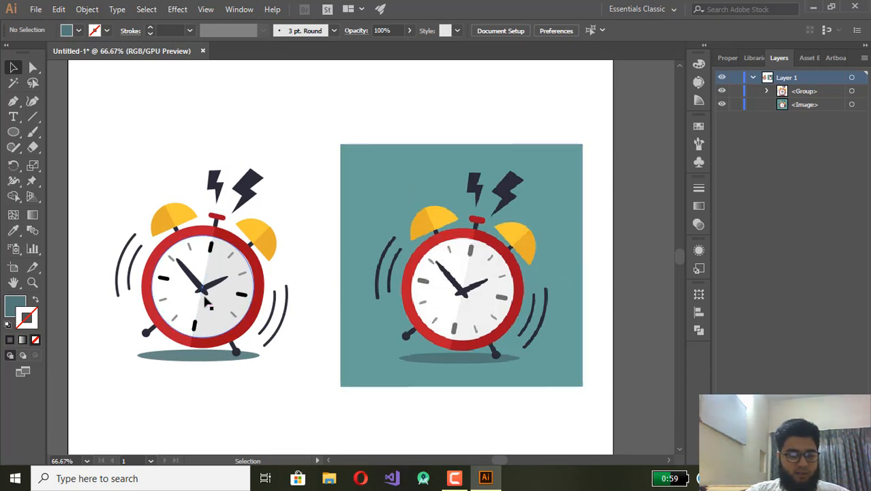
scroll(217, 278, "up", 3)
left_click_drag(242, 276, 398, 154)
scroll(397, 154, "down", 3)
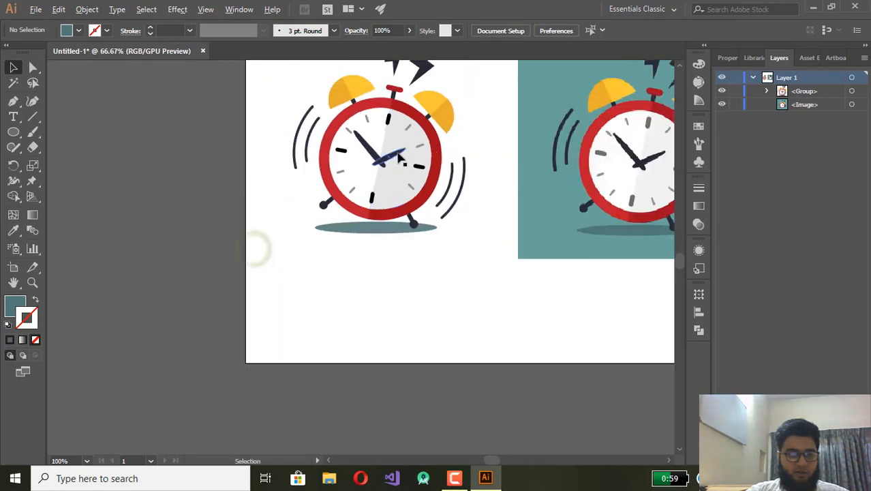
scroll(447, 154, "up", 2)
scroll(305, 284, "down", 1)
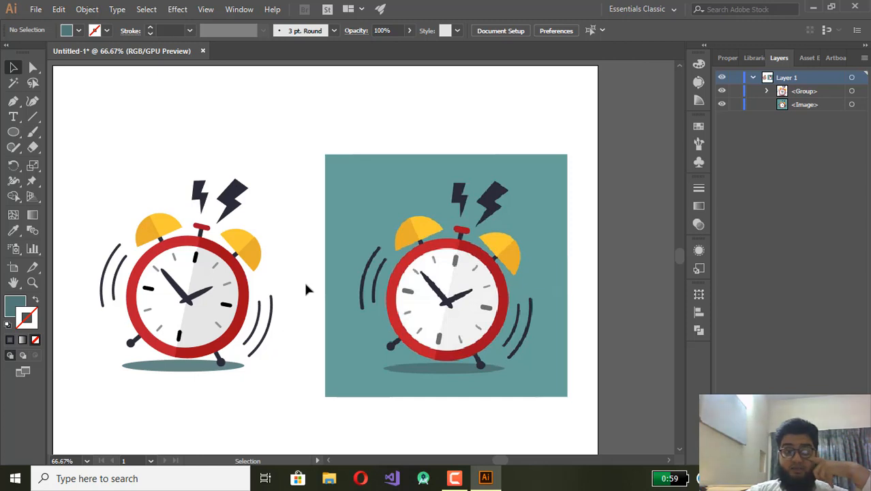
left_click(336, 283)
left_click(200, 289)
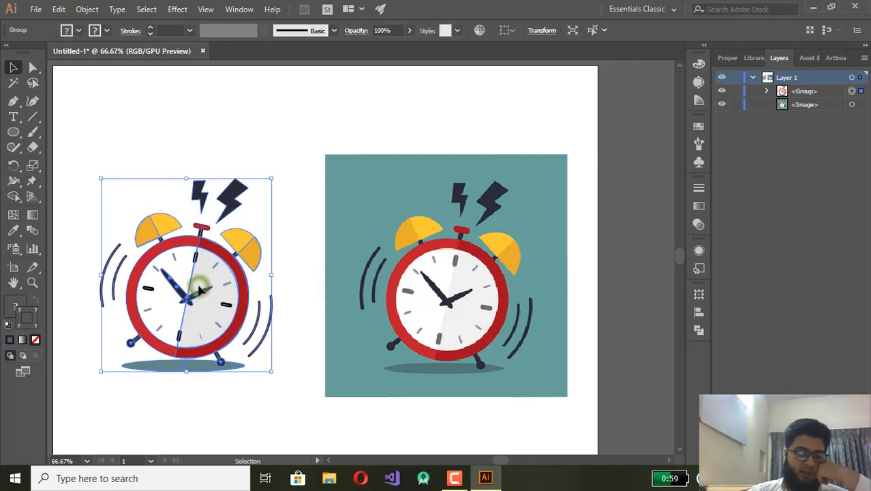
left_click(285, 217)
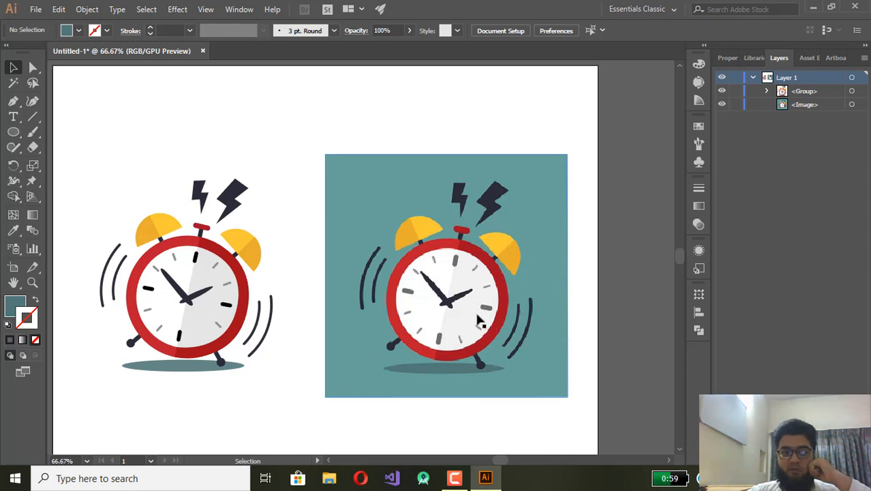
left_click(454, 478)
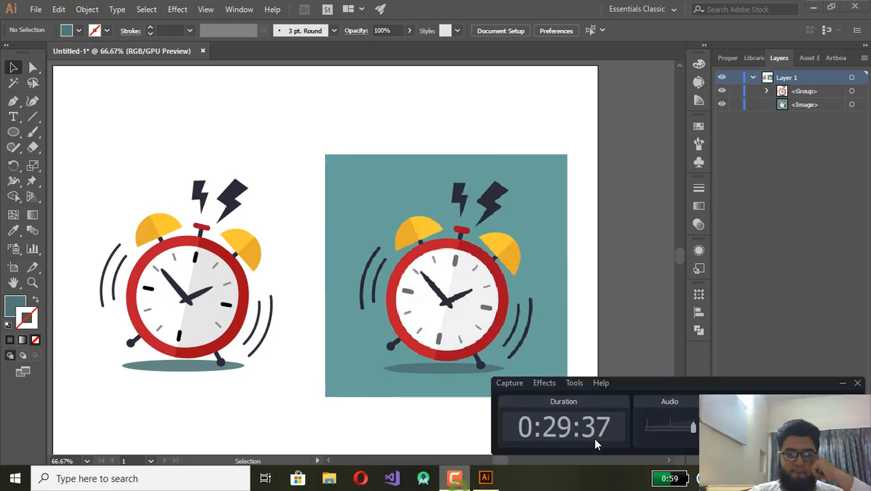